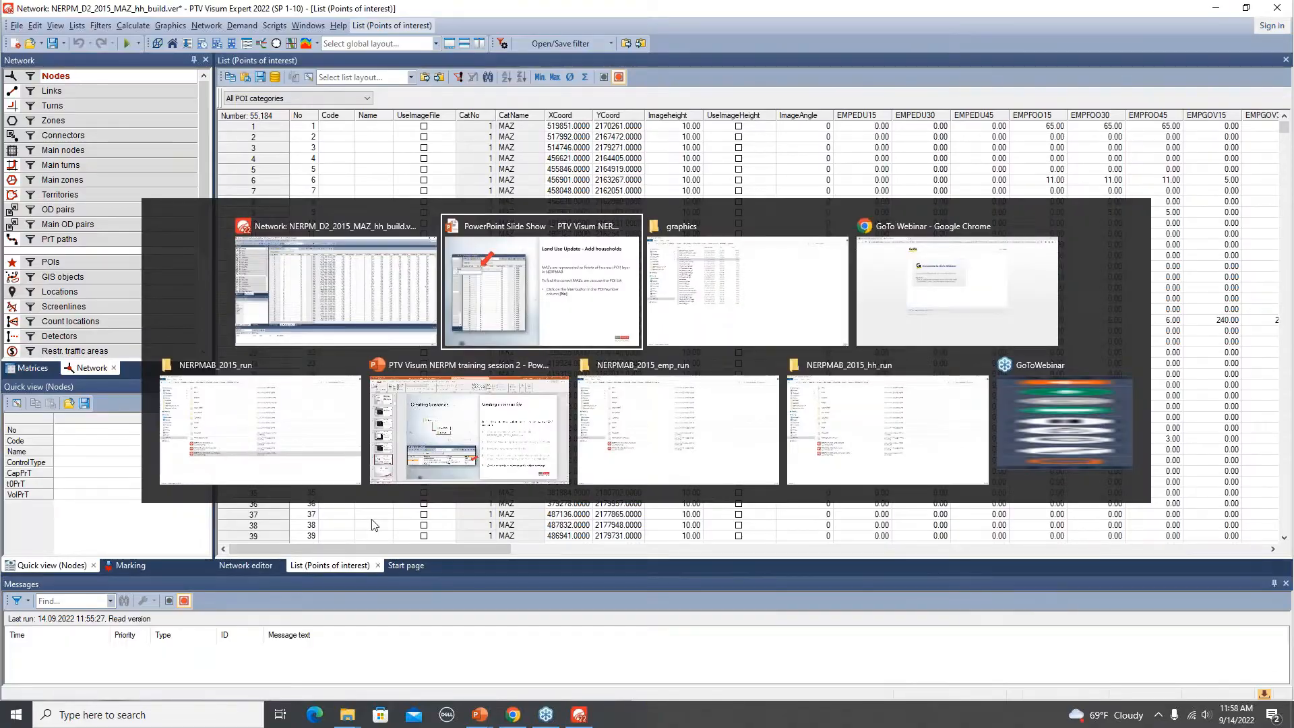
pyautogui.hotkey('alt', 'Tab')
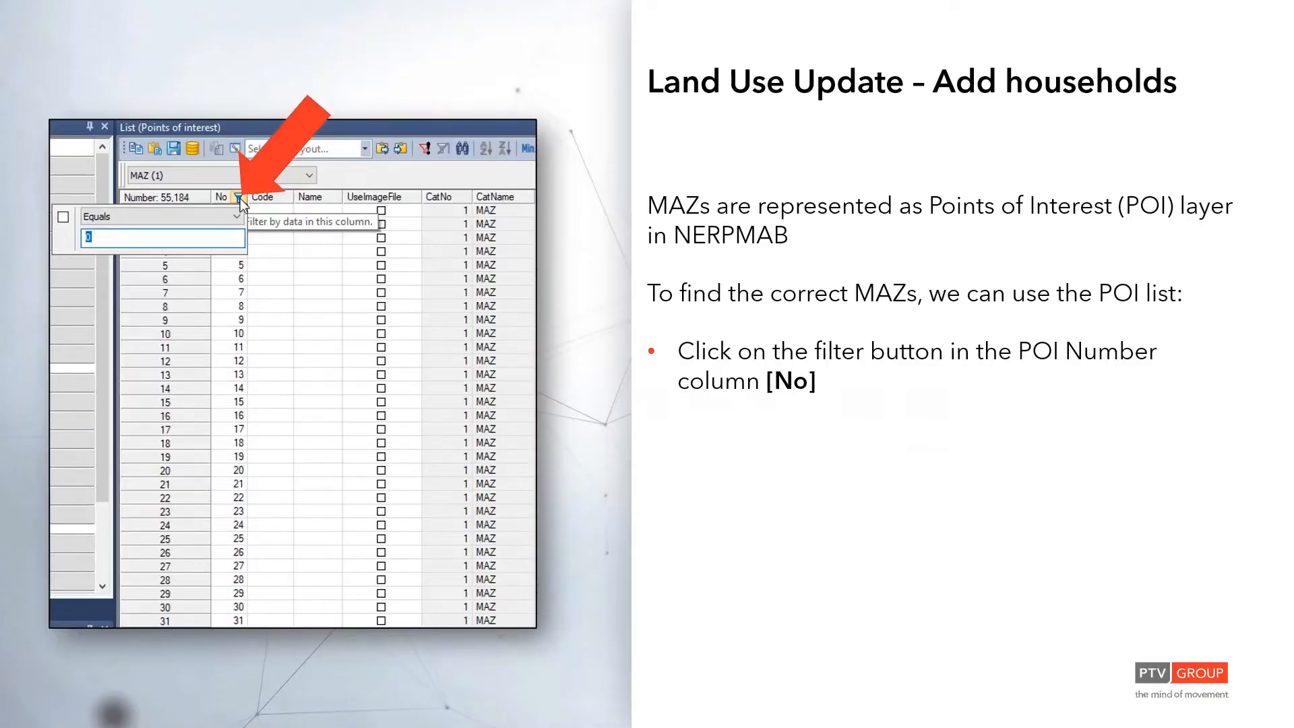
pyautogui.hotkey('alt', 'Tab')
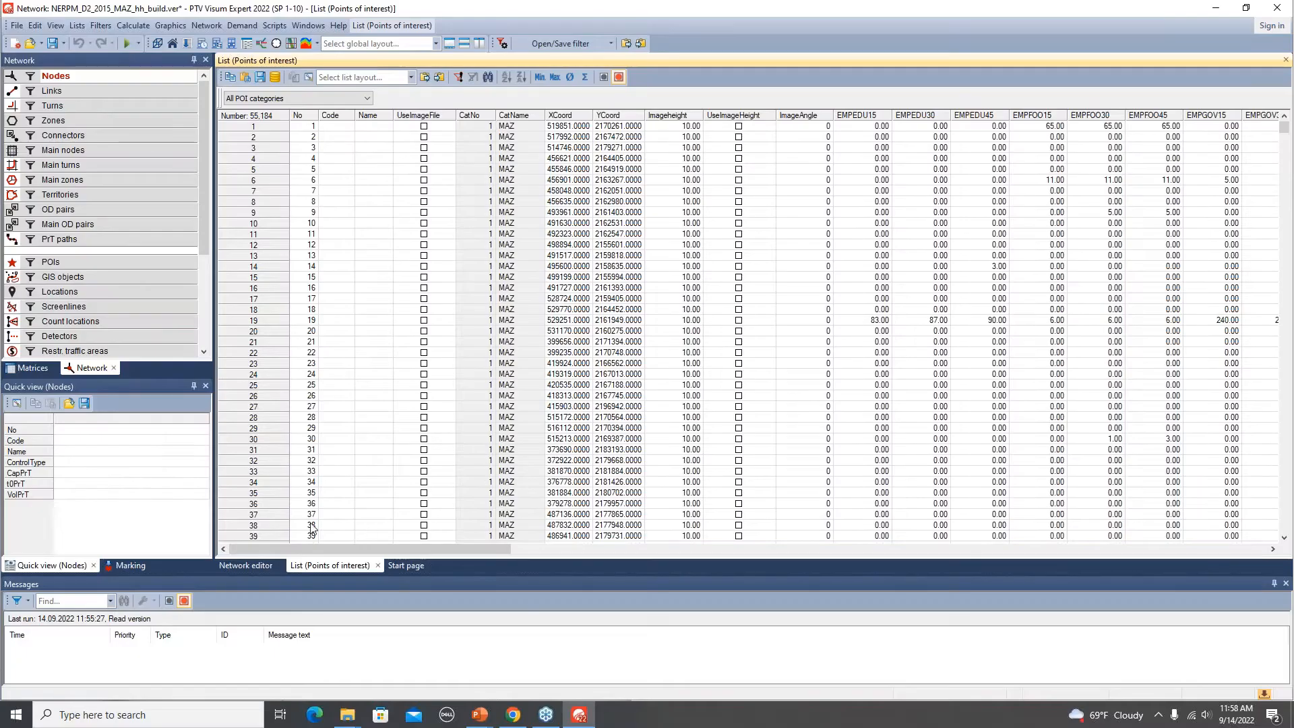
# Filter the POI list's No column to equal 30310.
pyautogui.click(311, 117)
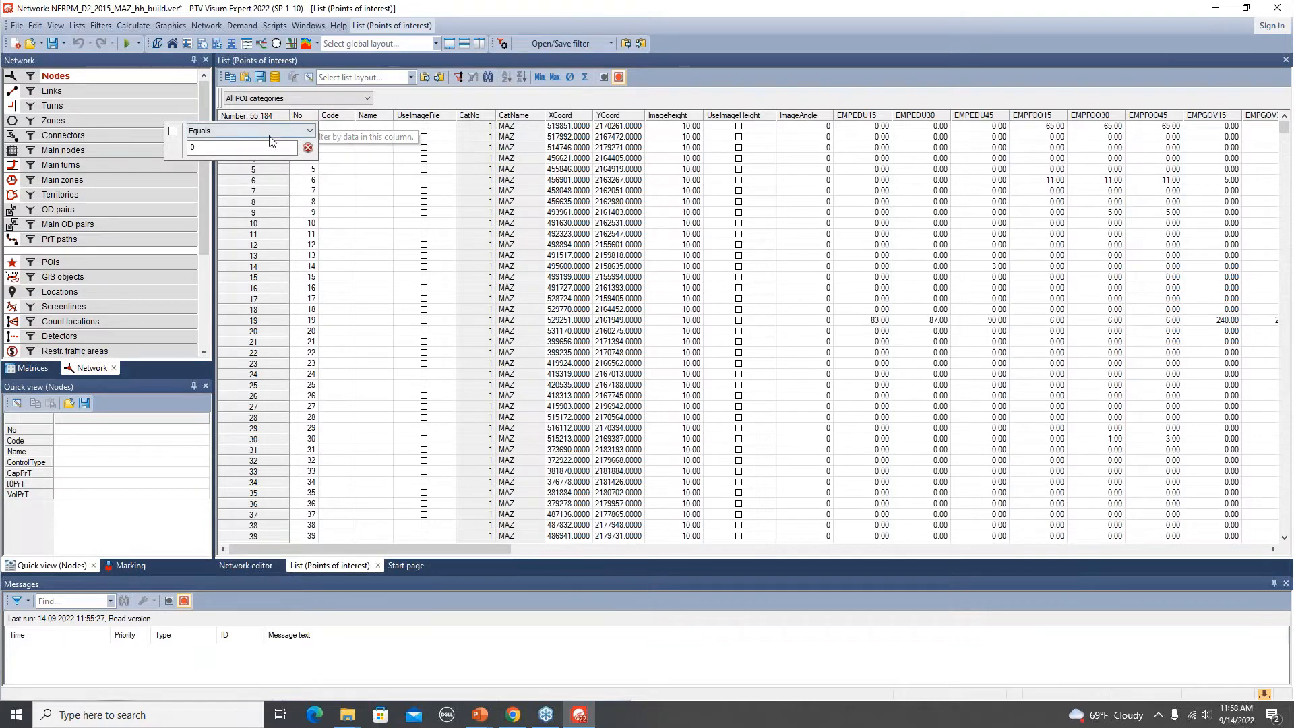
pyautogui.click(209, 150)
pyautogui.press('BackSpace')
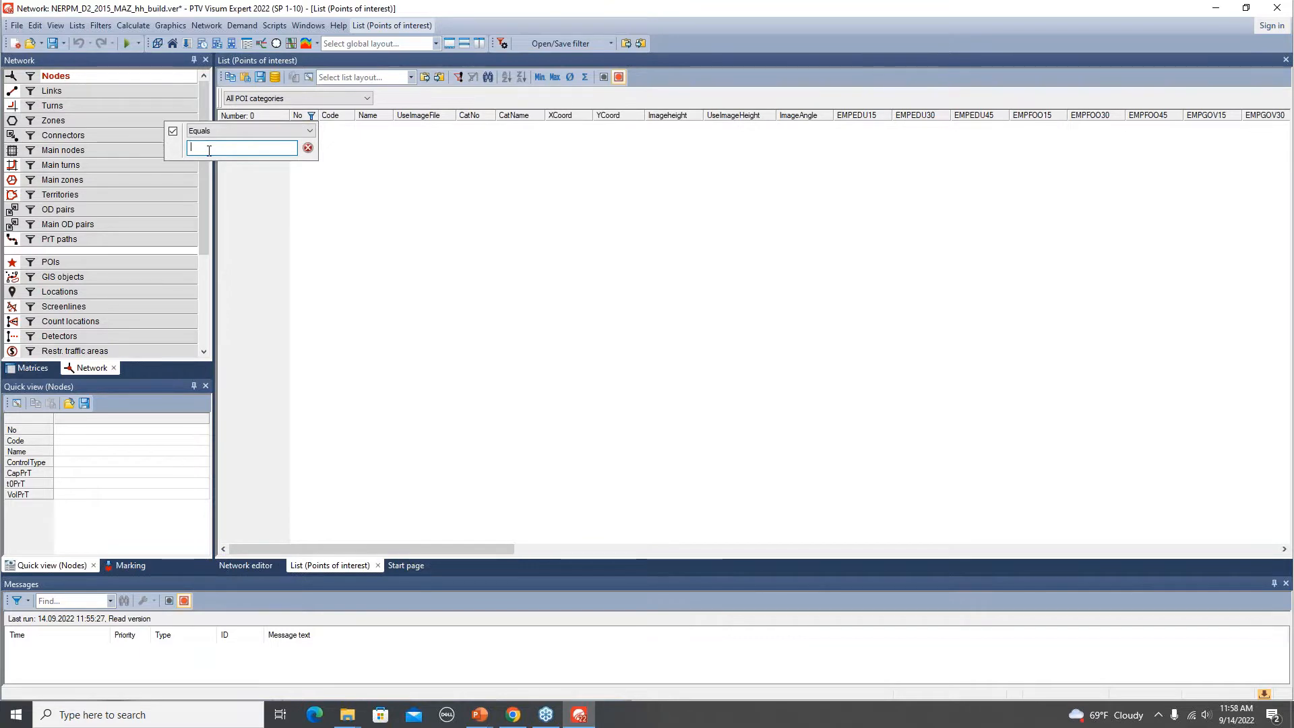
pyautogui.write('303')
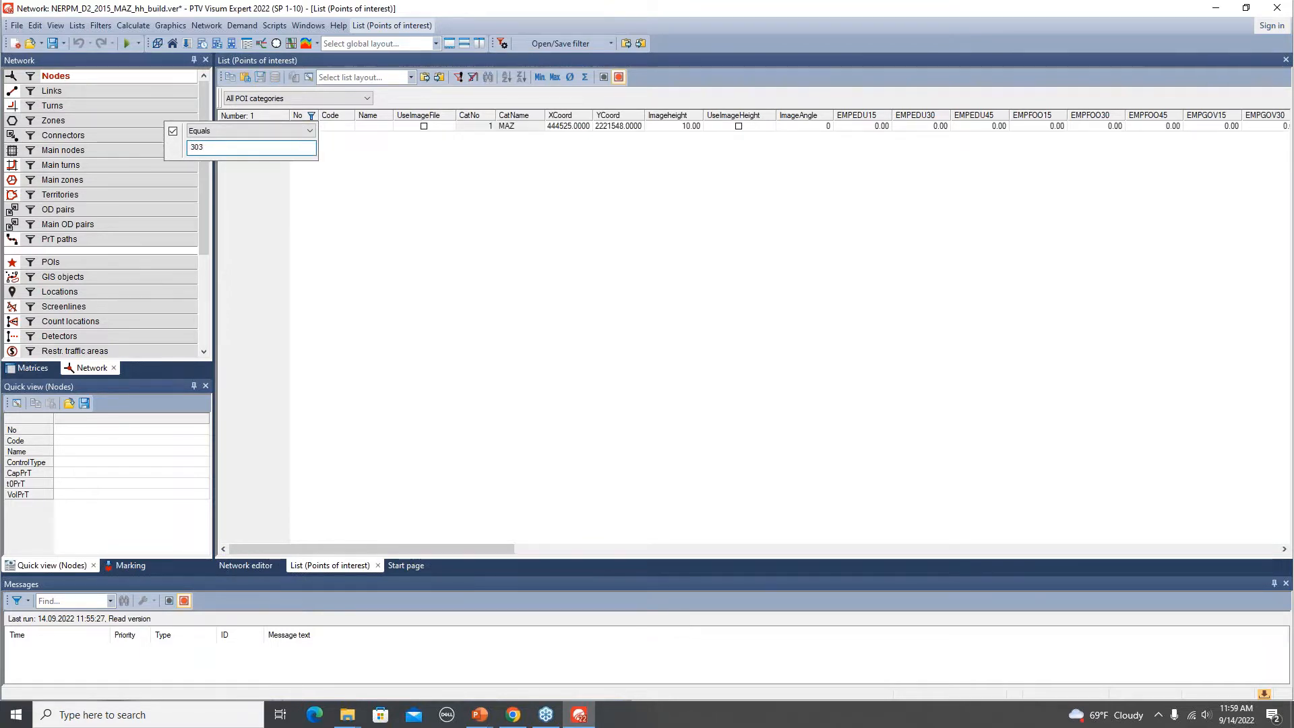
pyautogui.write('10')
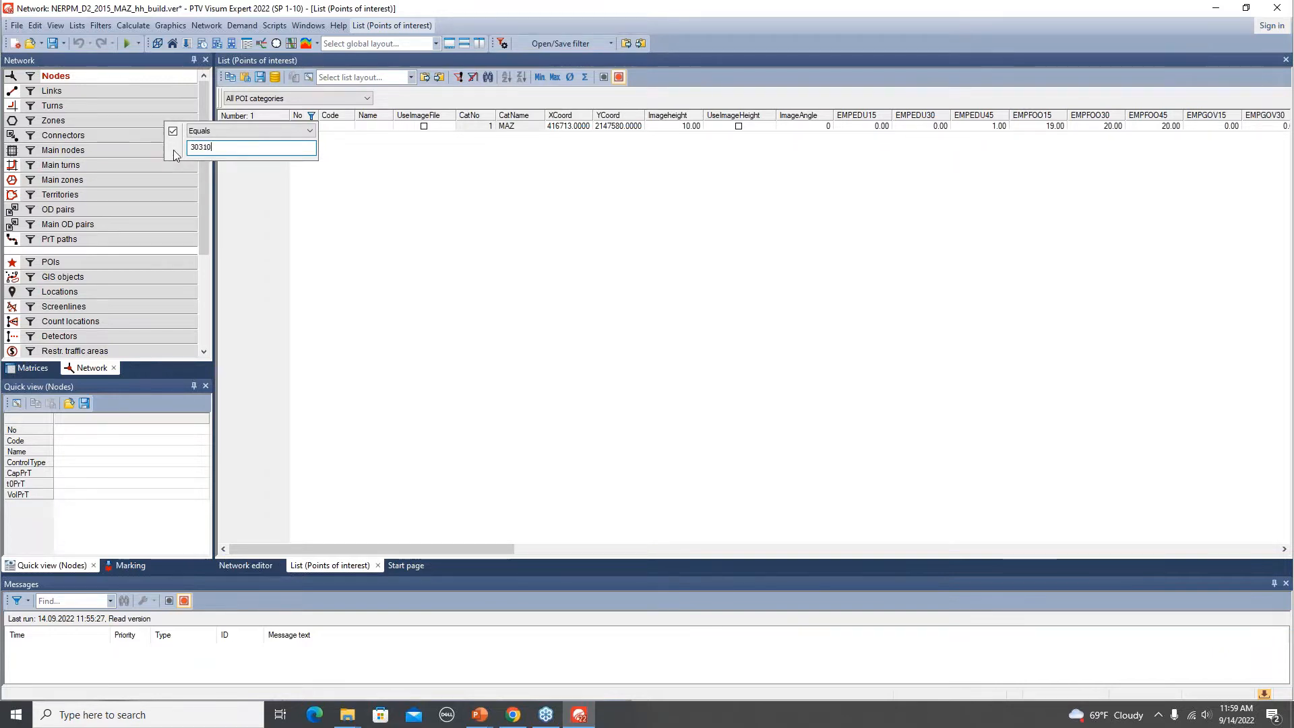
pyautogui.click(309, 131)
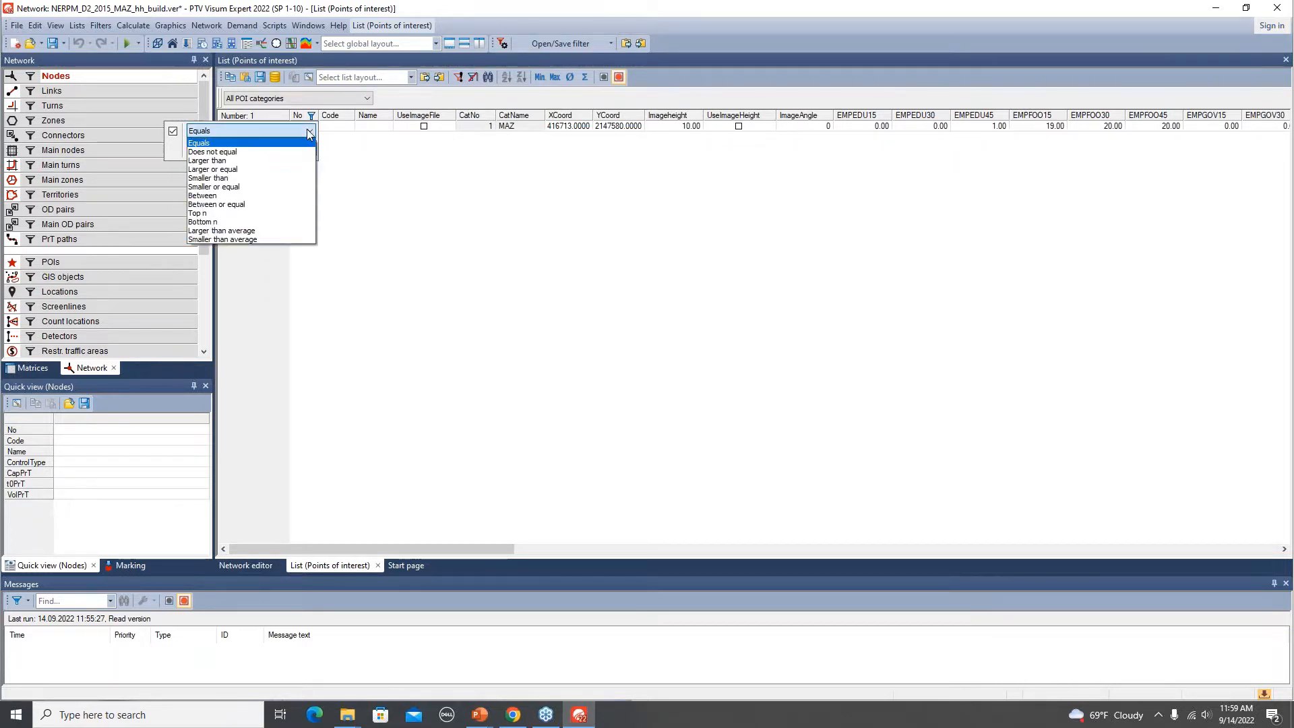
pyautogui.click(257, 132)
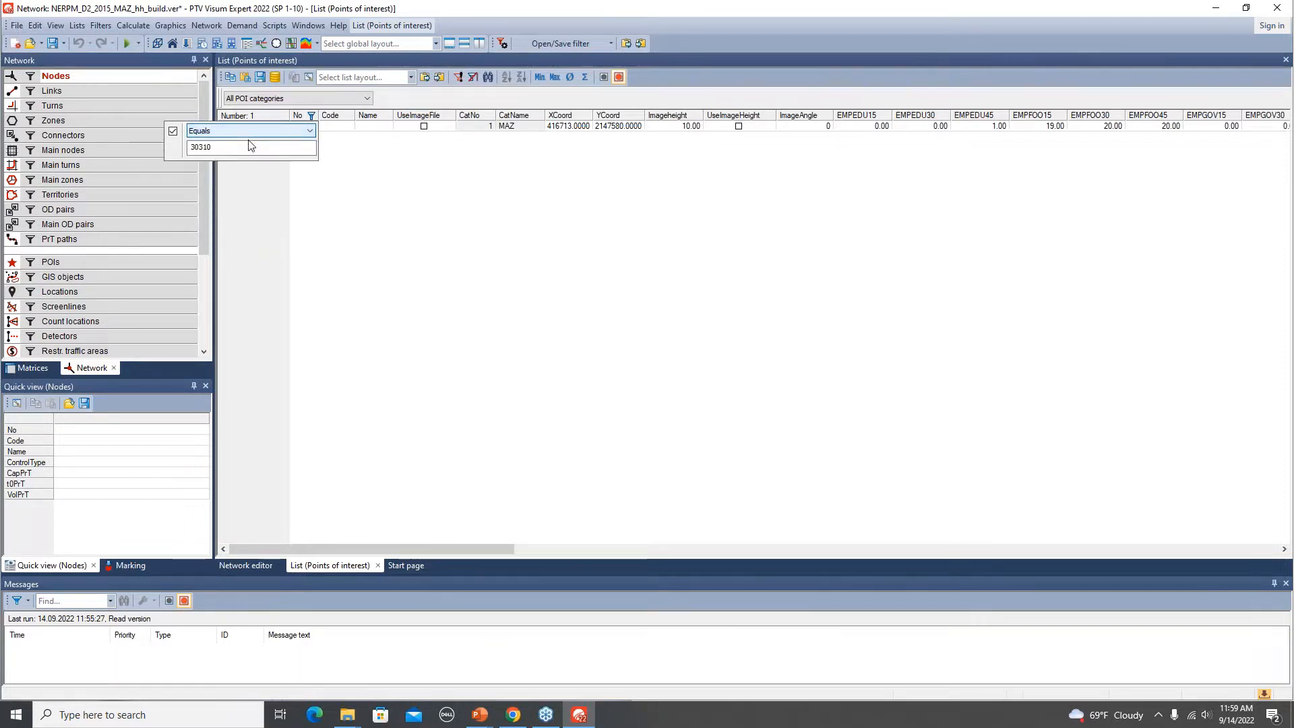
pyautogui.click(389, 179)
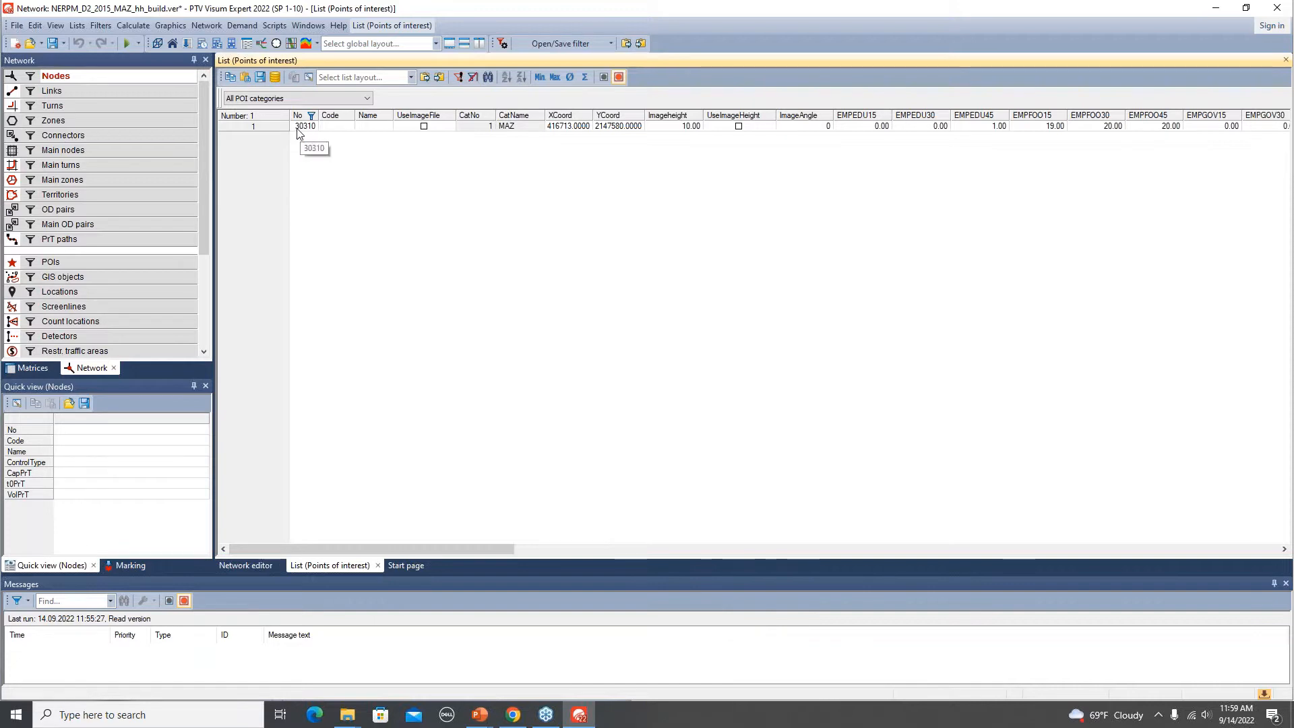
# Mark POI 30310 in the list and locate it in the network editor.
pyautogui.click(264, 127)
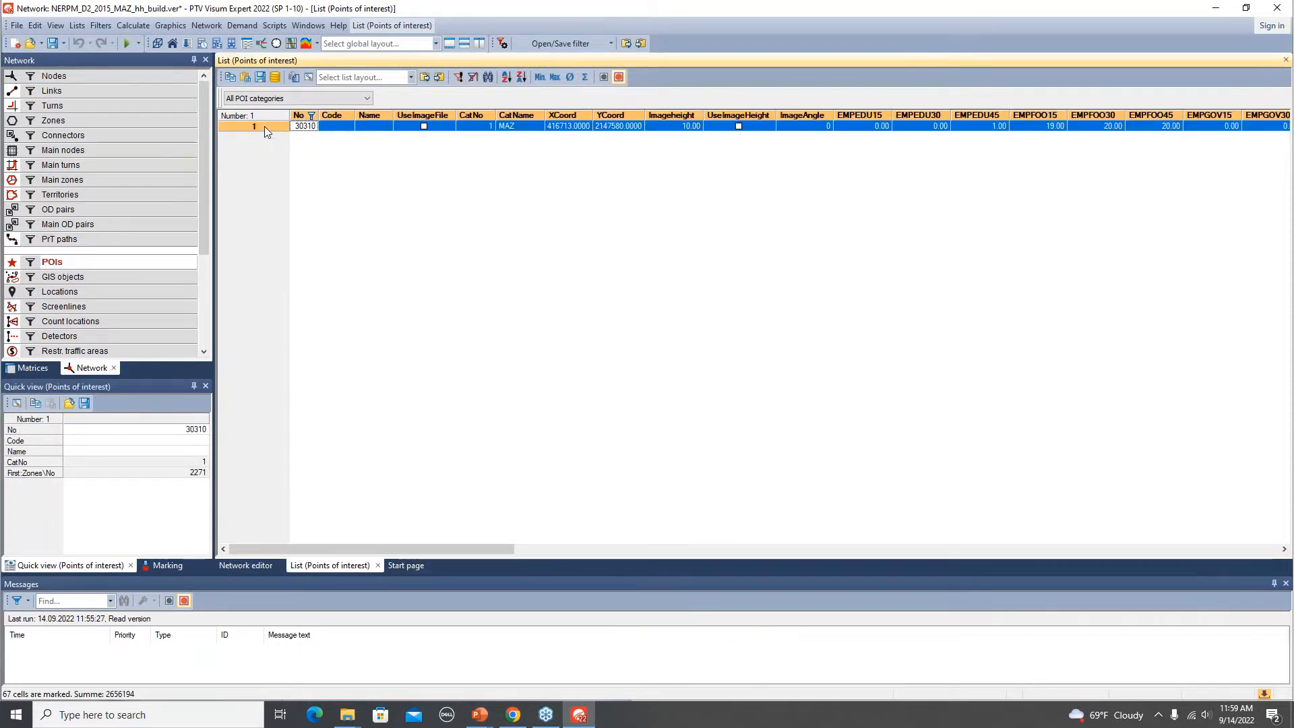
pyautogui.click(246, 567)
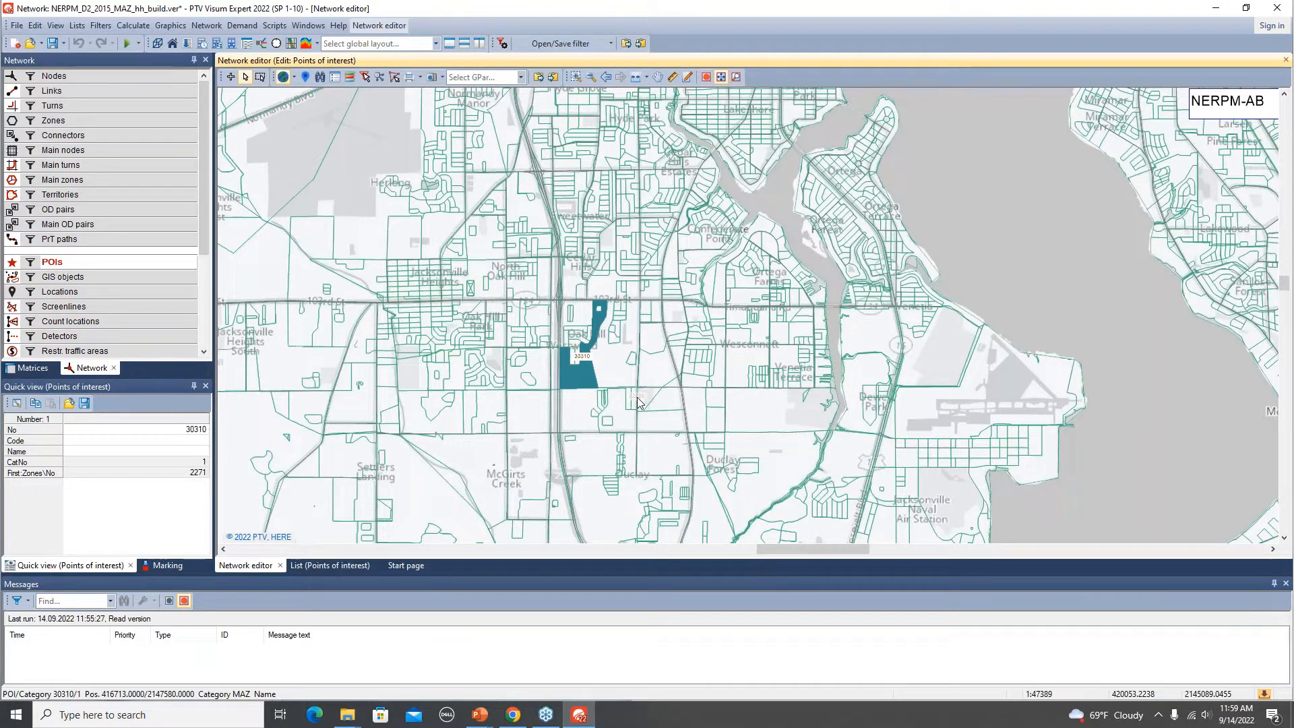
pyautogui.click(326, 568)
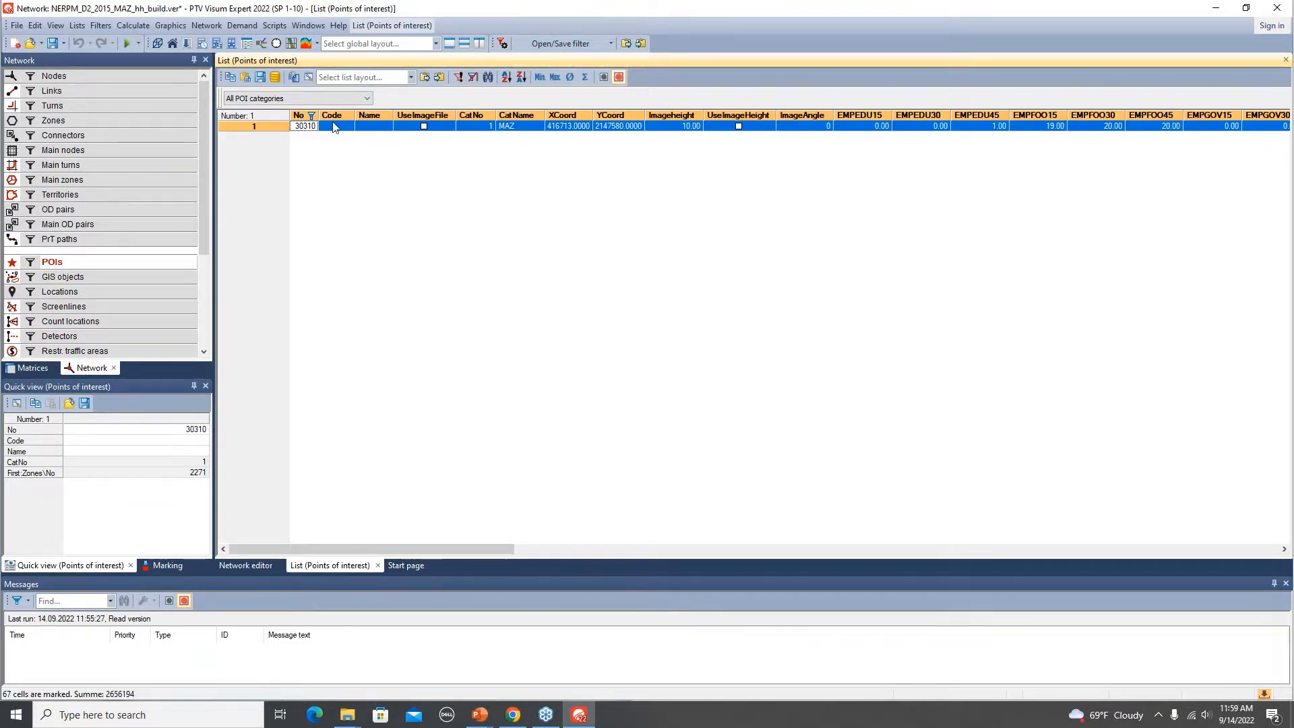
pyautogui.hotkey('alt', 'Tab')
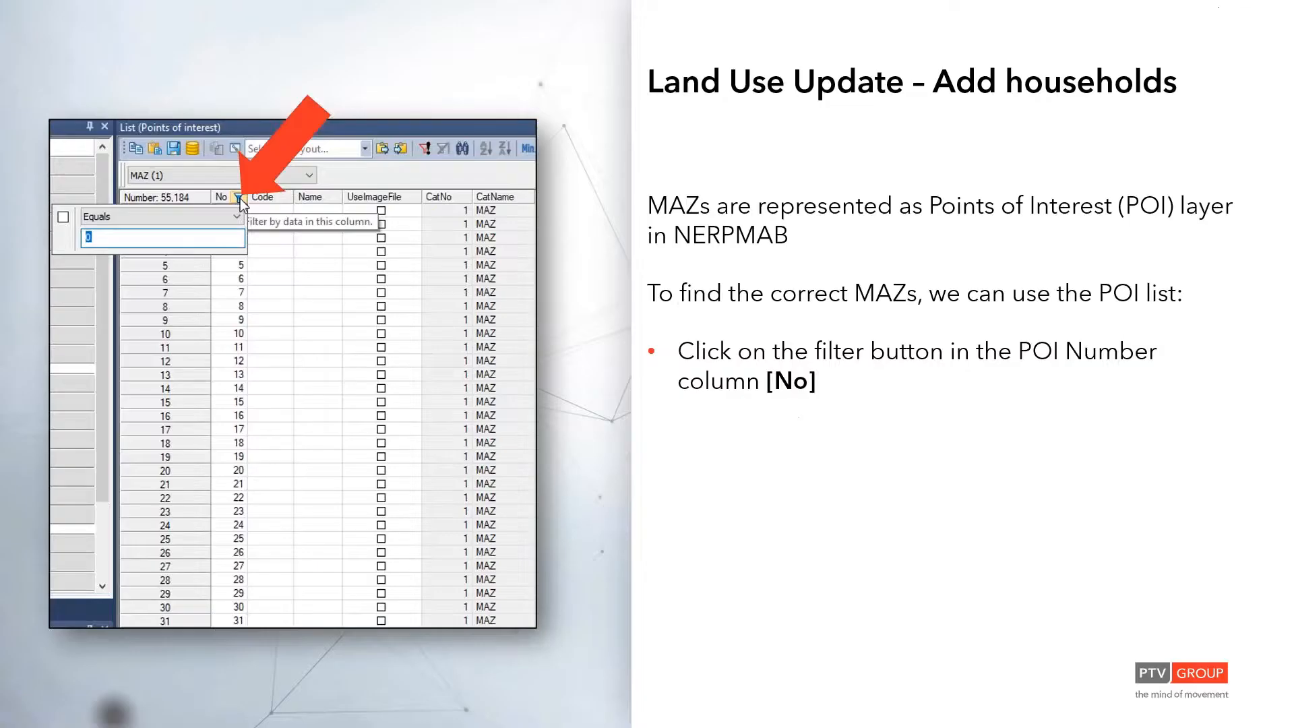
pyautogui.press('Right')
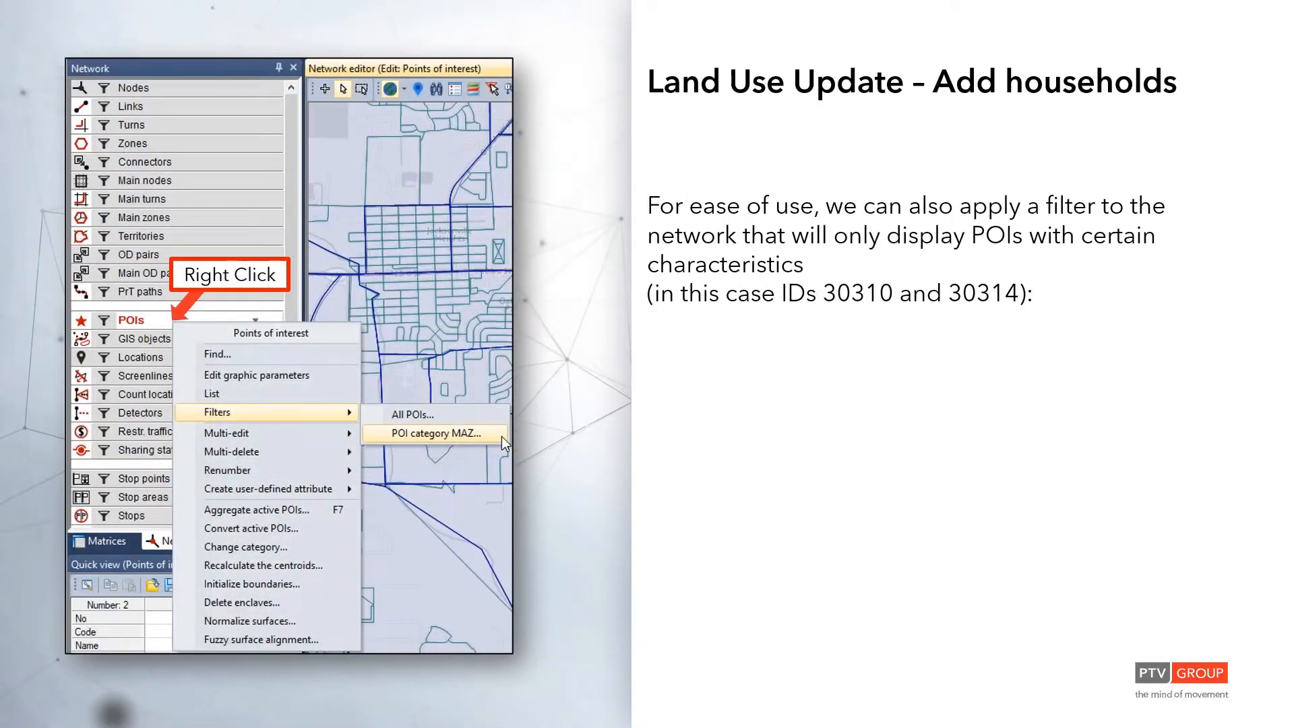
pyautogui.hotkey('alt', 'Tab')
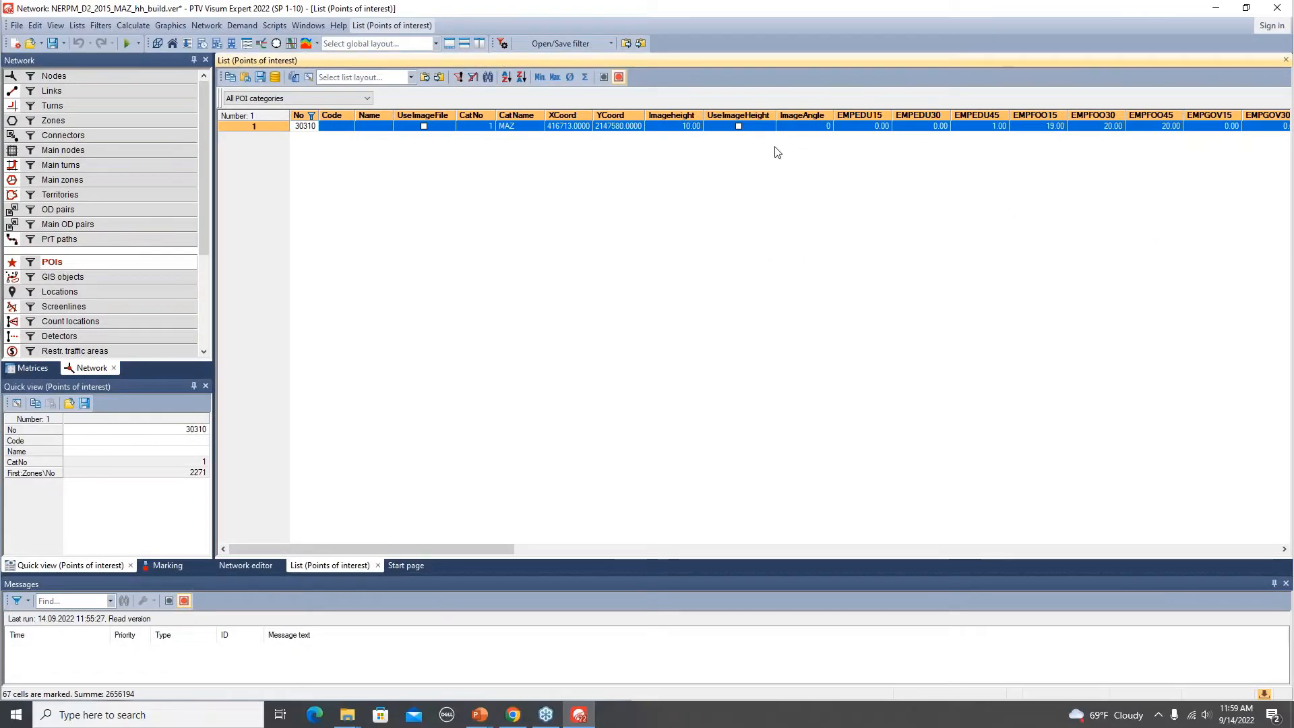
# Inspect the marked POI's household attributes such as HH15 in the list and on the map.
pyautogui.moveTo(434, 548); pyautogui.dragTo(911, 536)
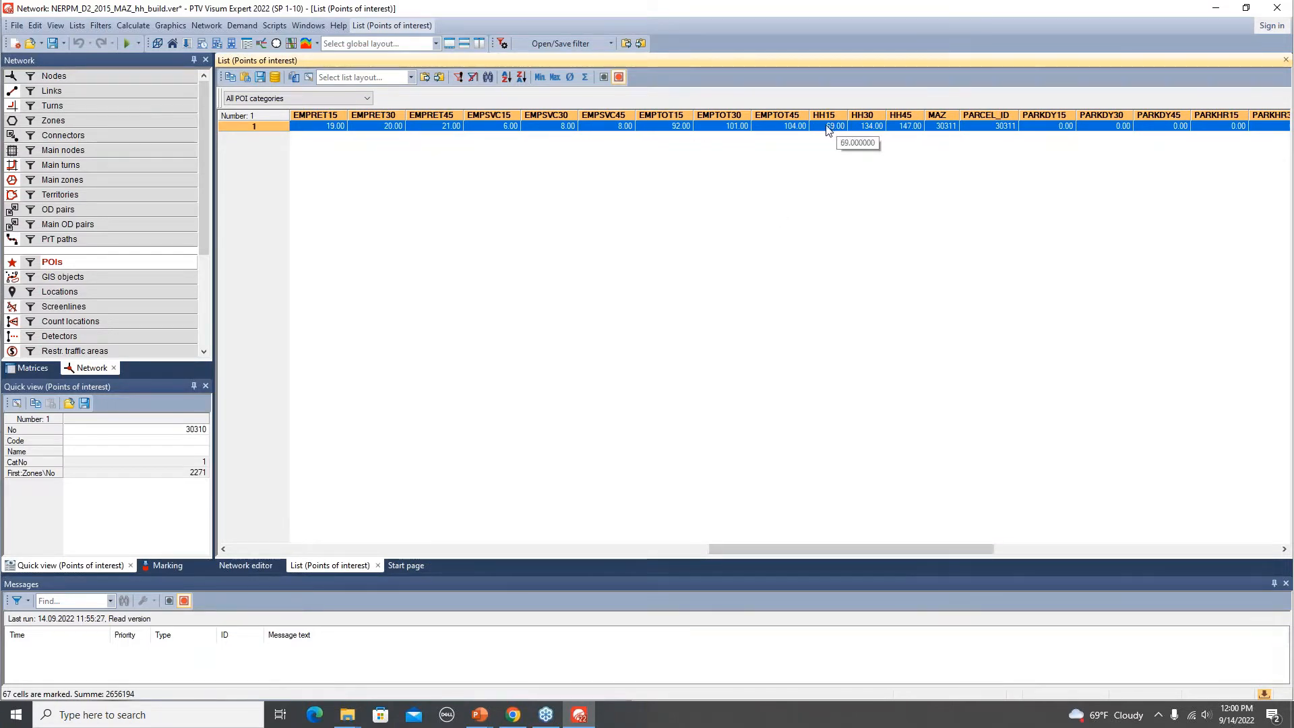
pyautogui.click(828, 127)
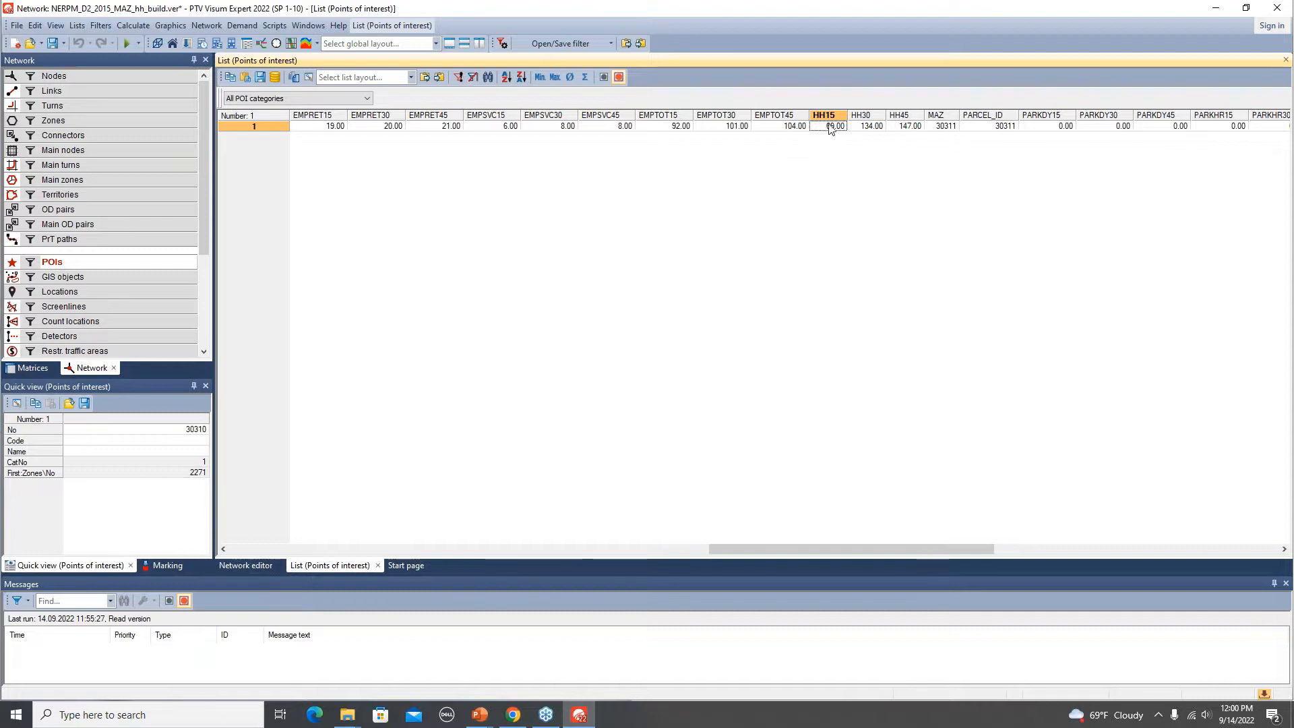
pyautogui.moveTo(789, 548); pyautogui.dragTo(265, 609)
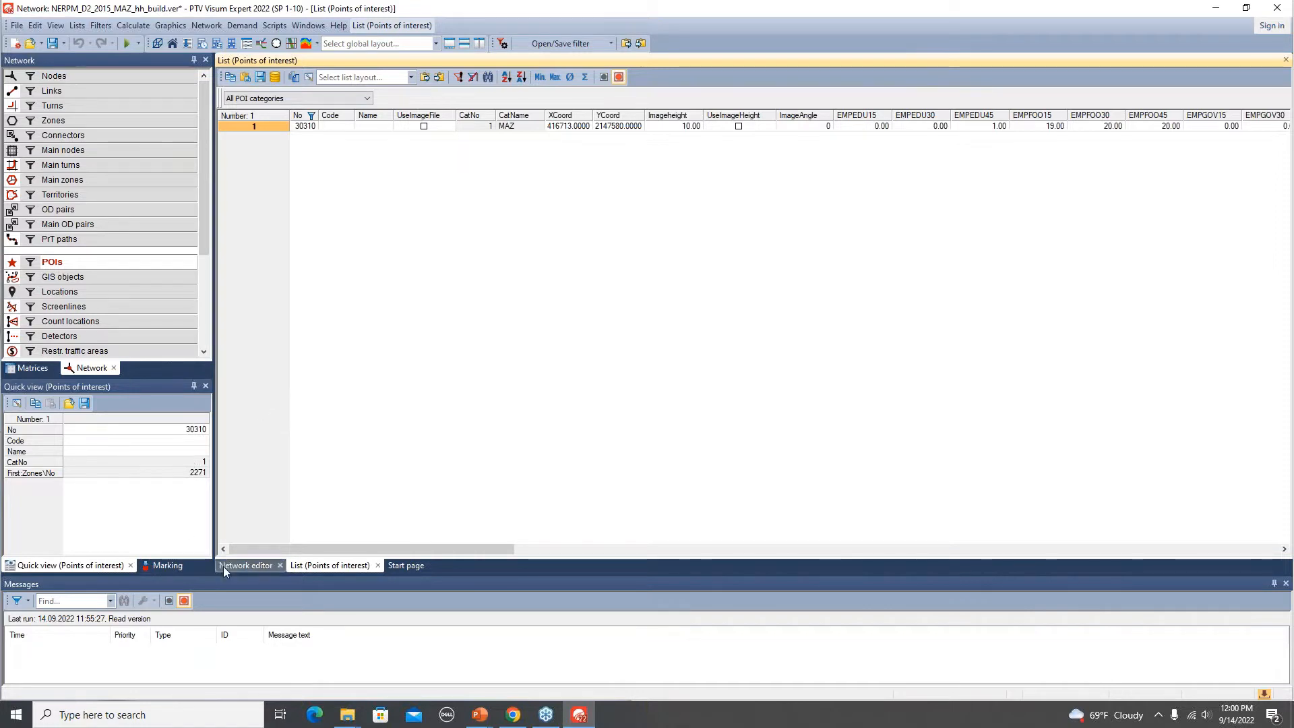
pyautogui.click(245, 566)
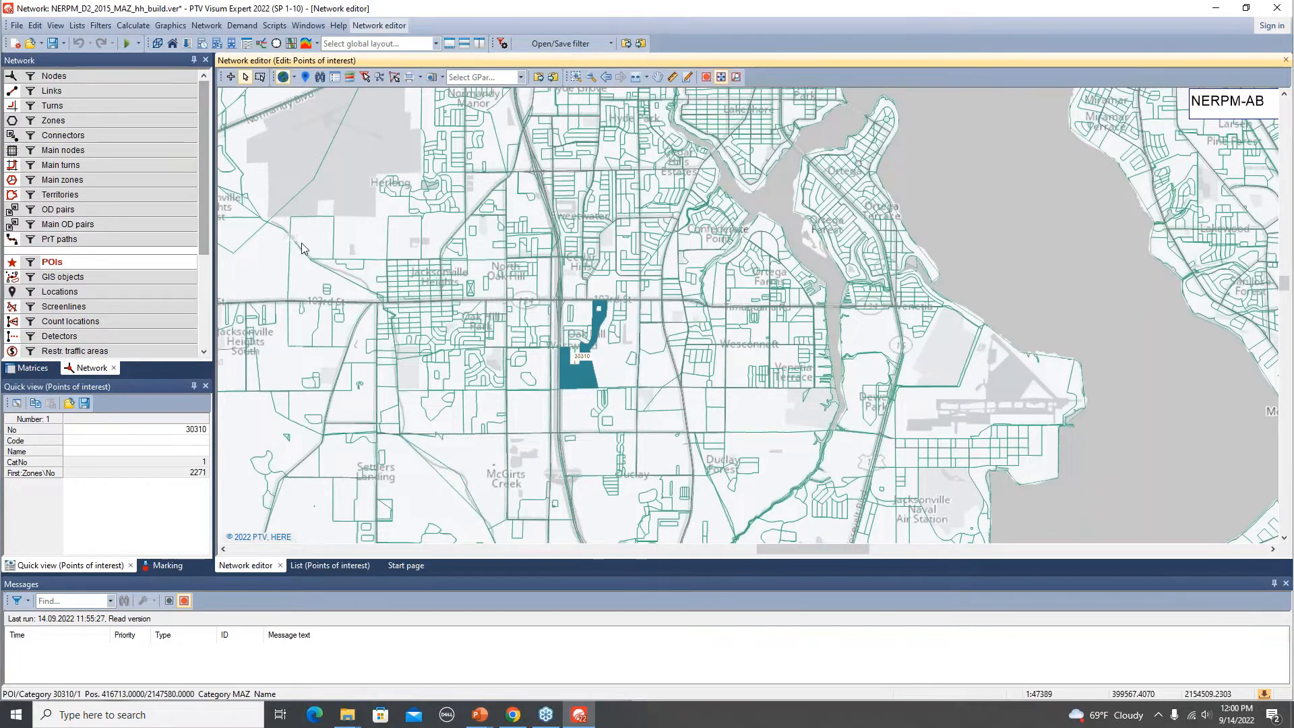
pyautogui.hotkey('alt', 'Tab')
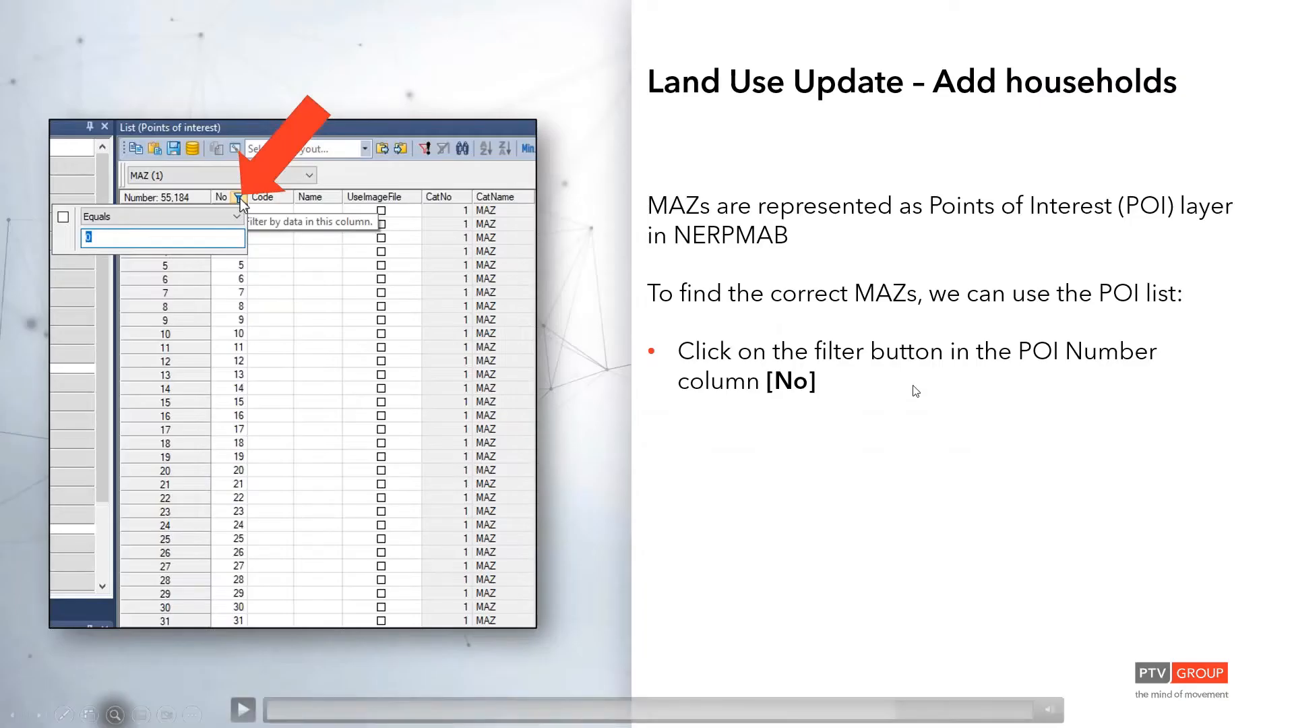
pyautogui.press('Right')
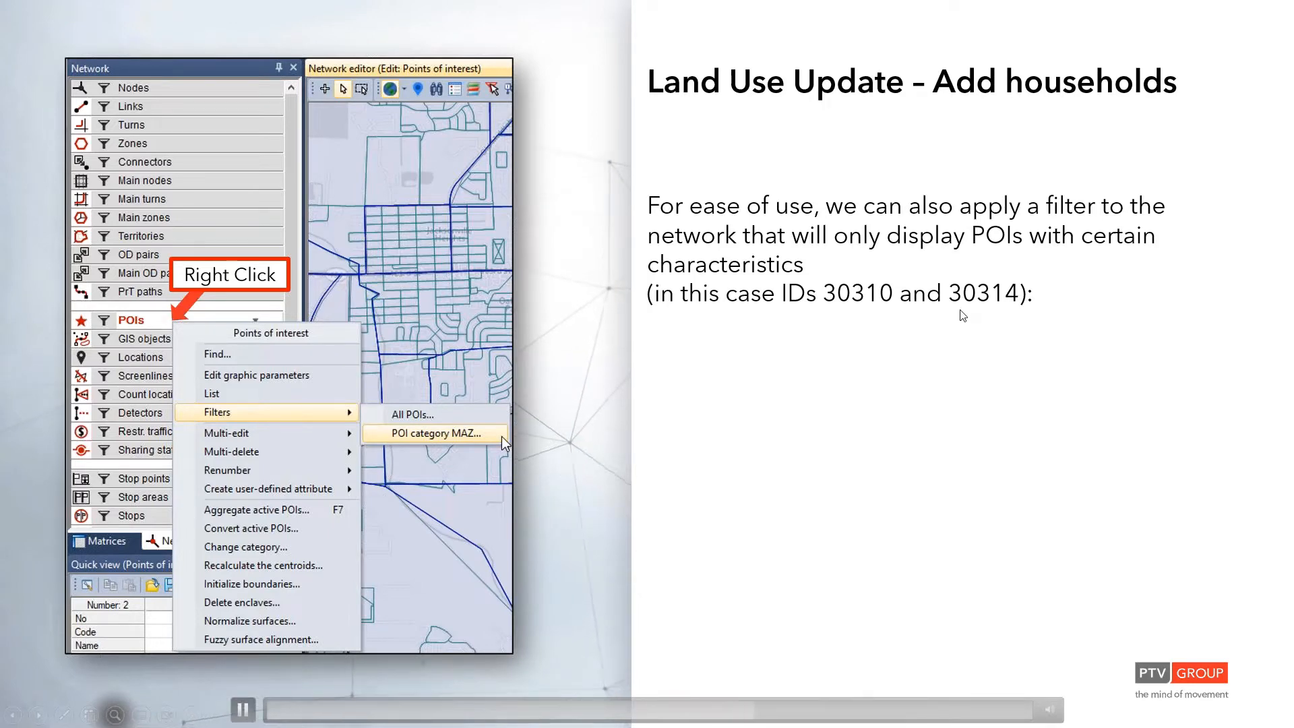
pyautogui.hotkey('alt', 'Tab')
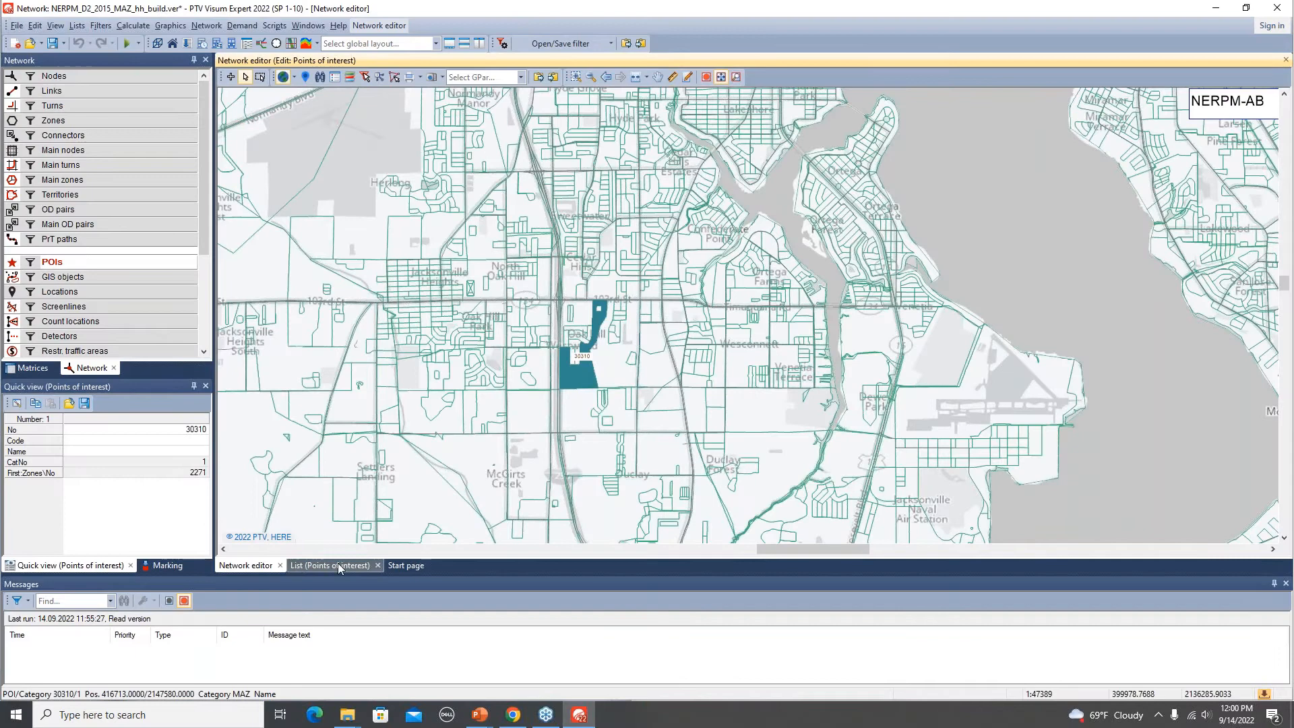
pyautogui.click(338, 566)
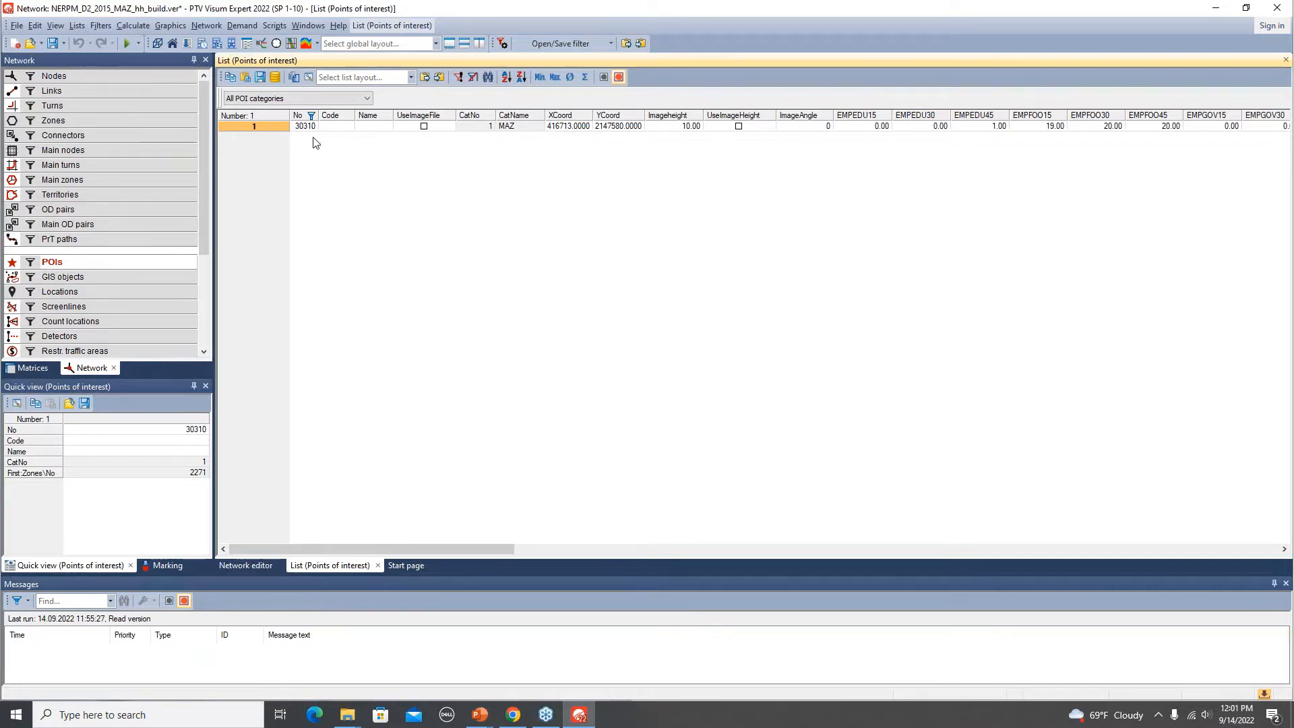
pyautogui.click(311, 116)
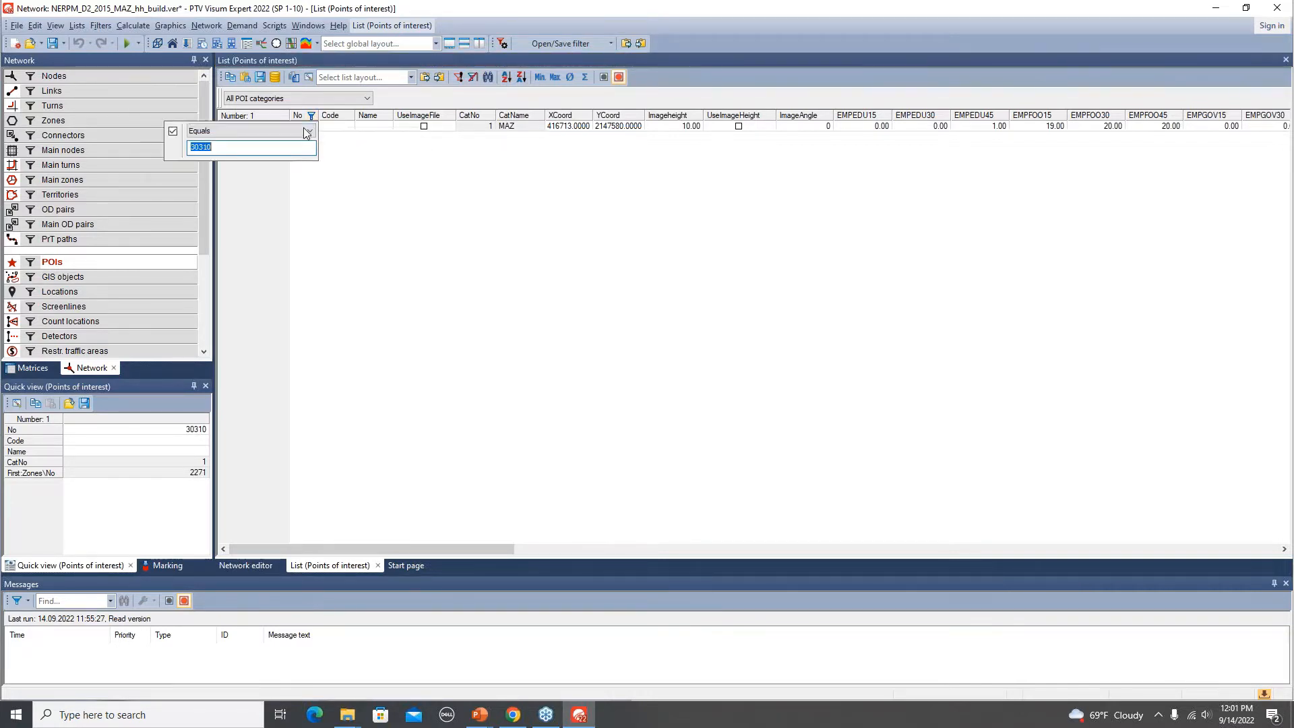
pyautogui.click(307, 132)
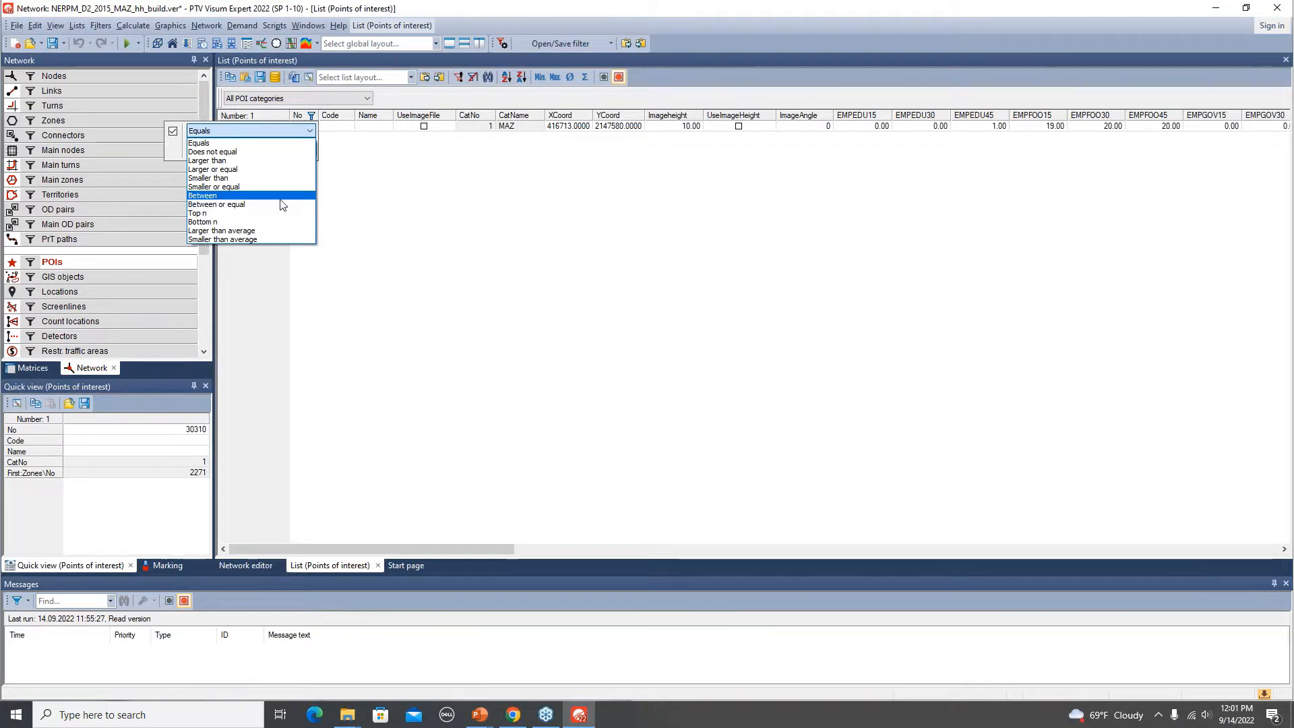
pyautogui.click(409, 211)
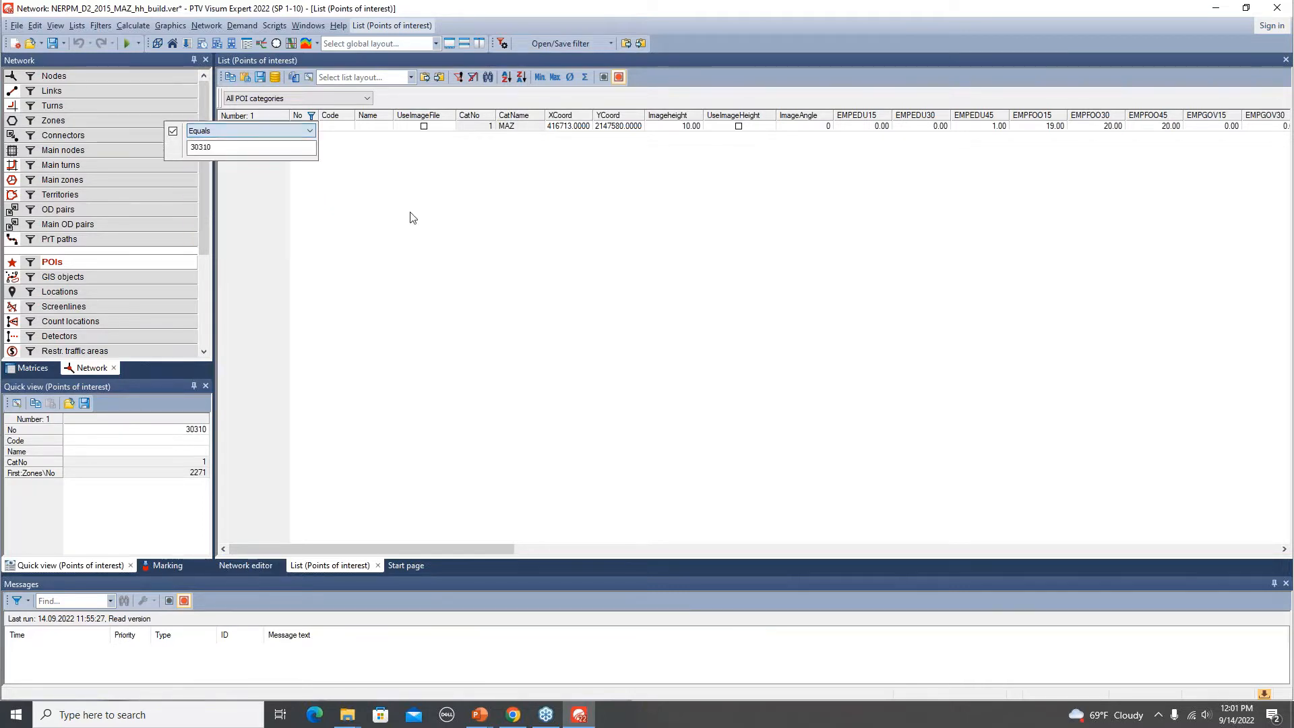
pyautogui.click(417, 96)
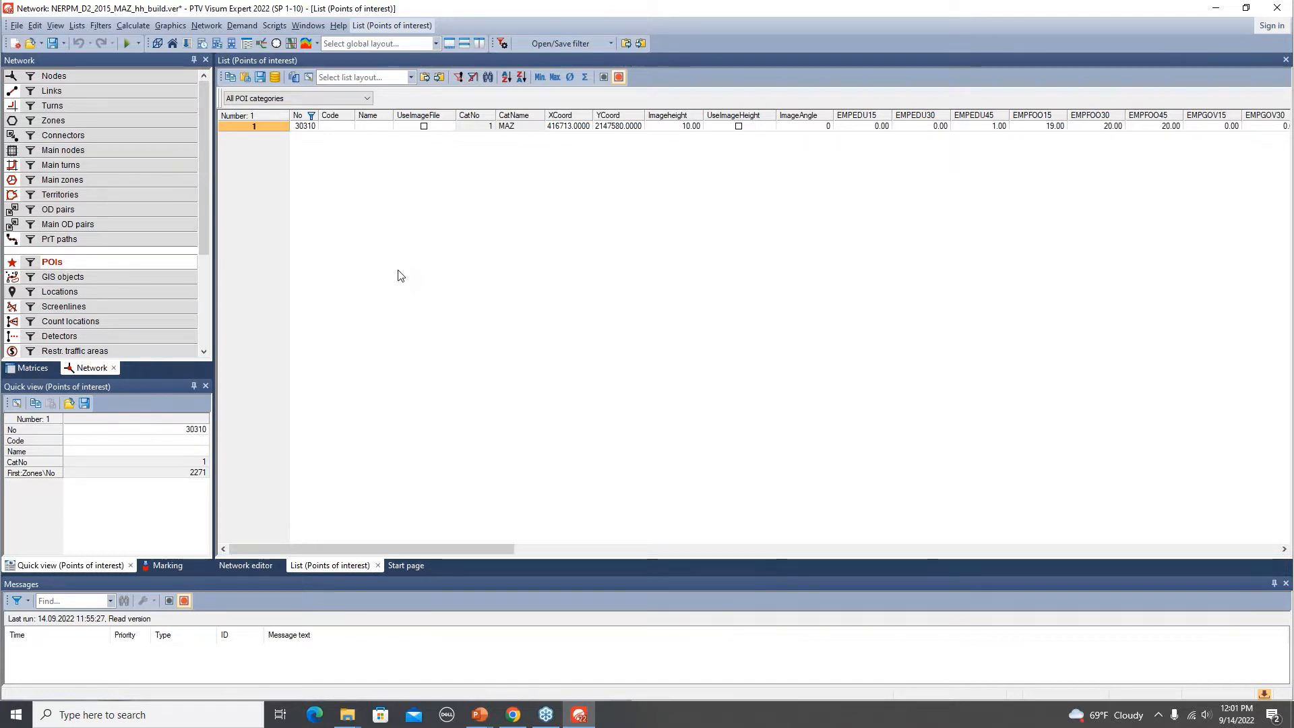
pyautogui.hotkey('alt', 'Tab')
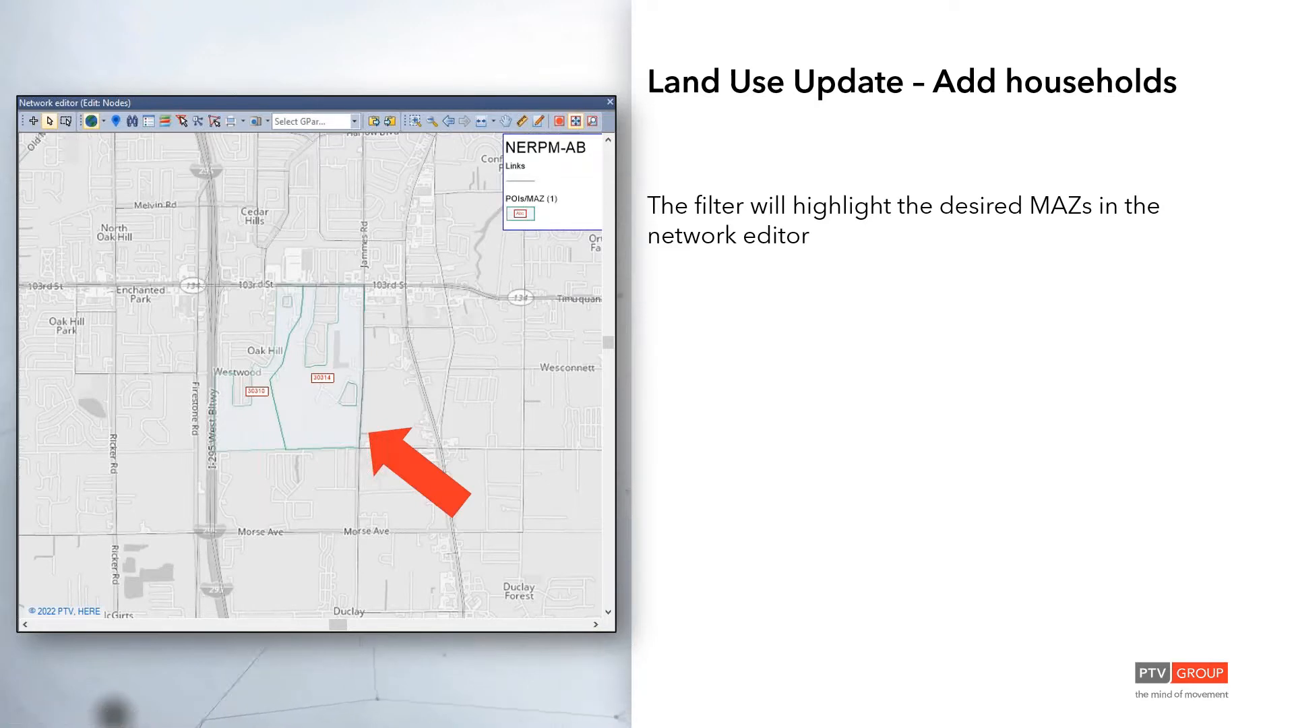
pyautogui.click(319, 433)
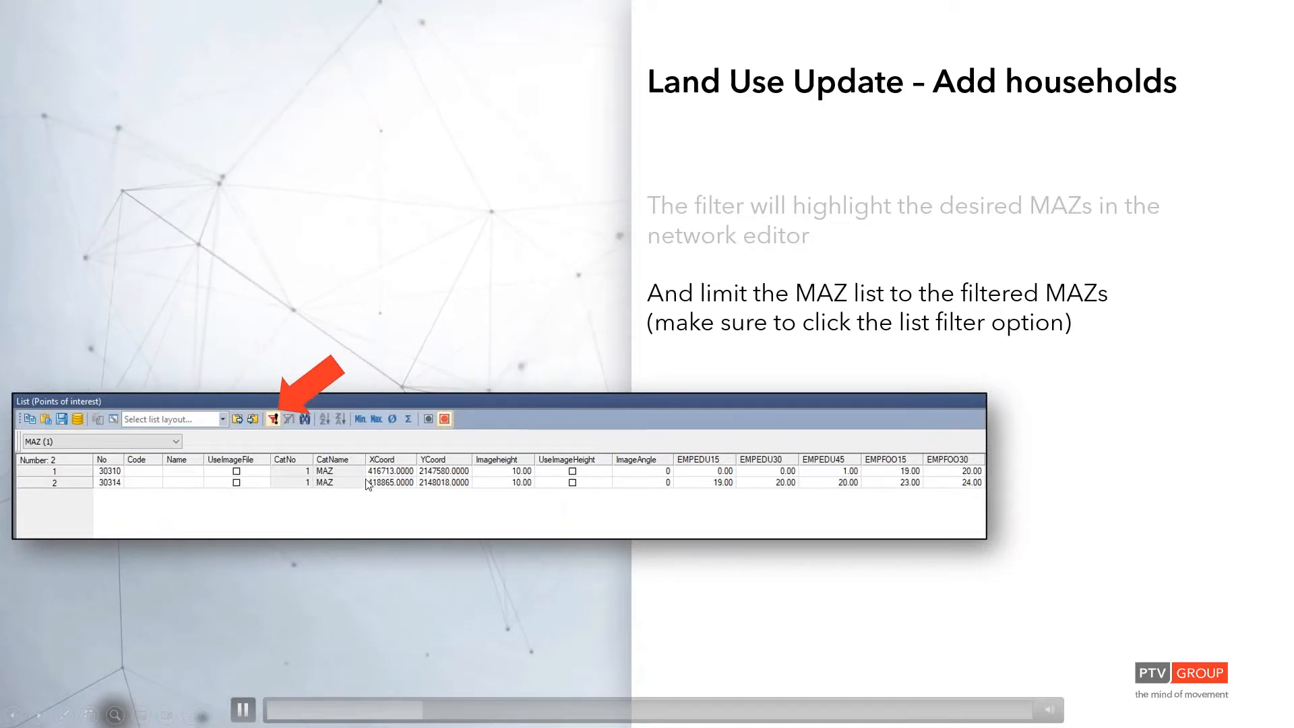
pyautogui.click(511, 499)
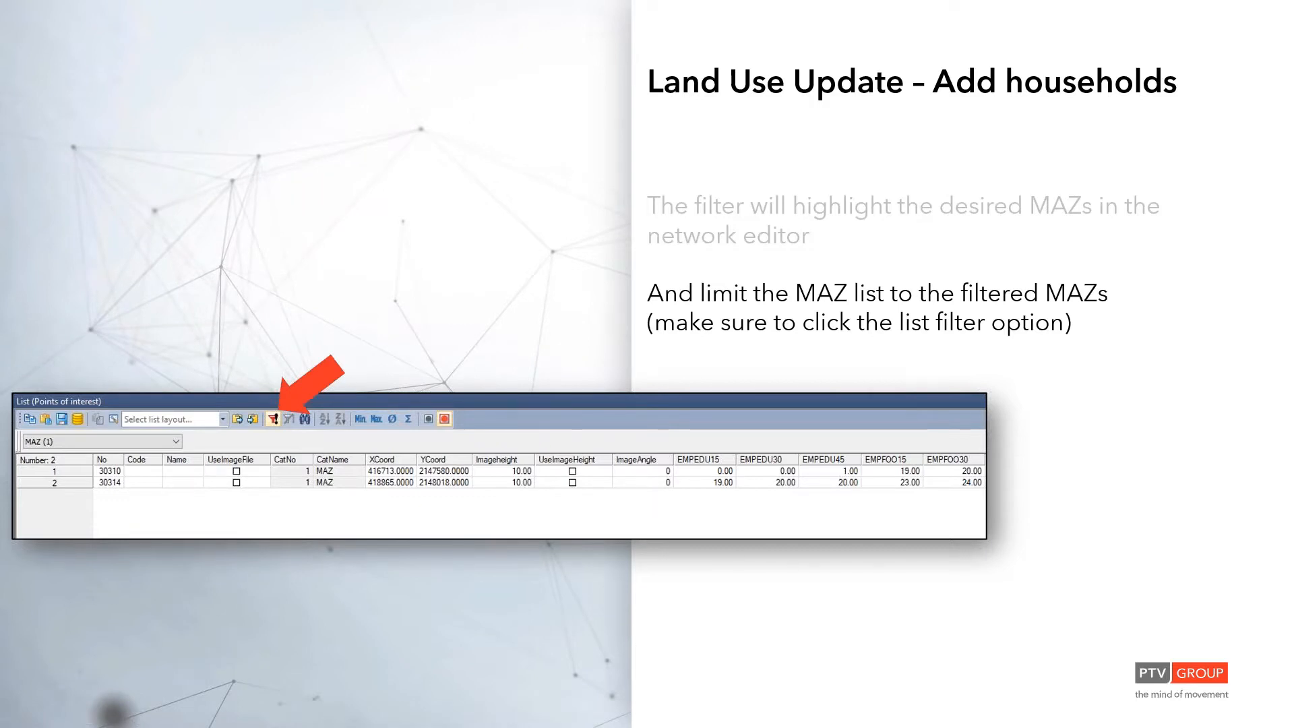
pyautogui.hotkey('alt', 'Tab')
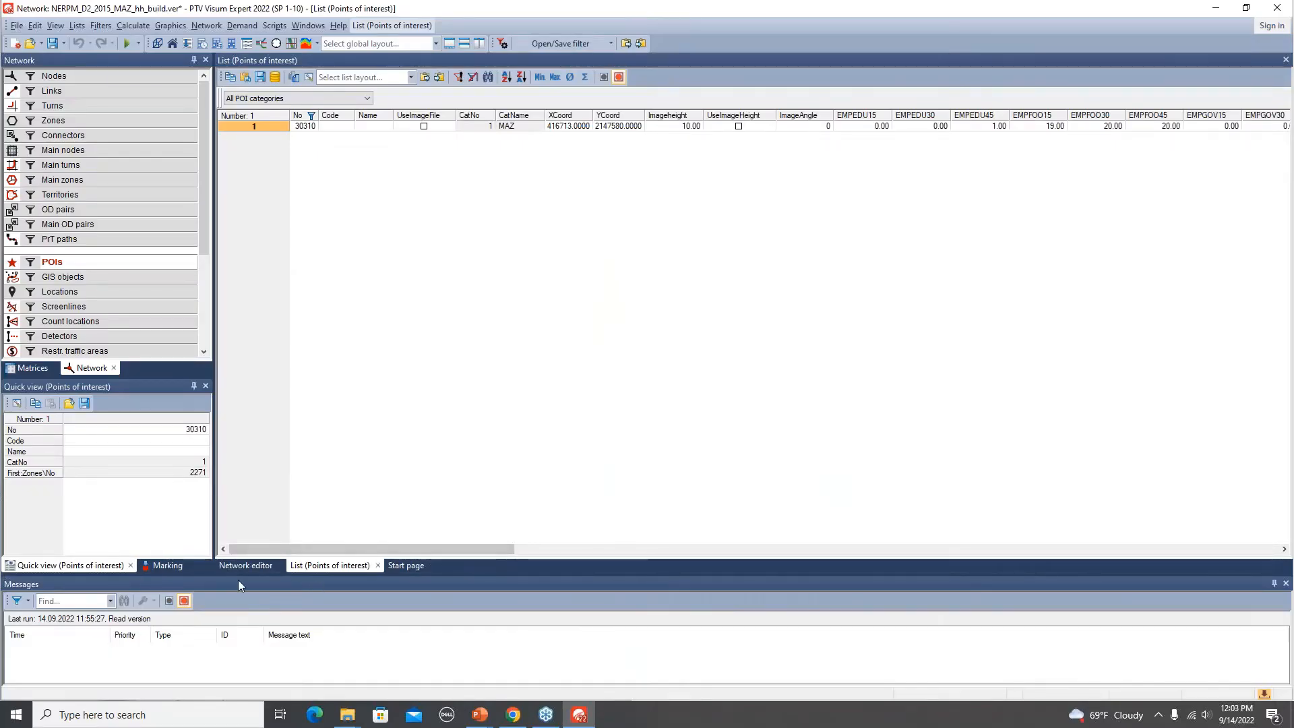
# Open the MAZ POI category filter in the network editor and add a condition that No equals 30310.
pyautogui.click(246, 564)
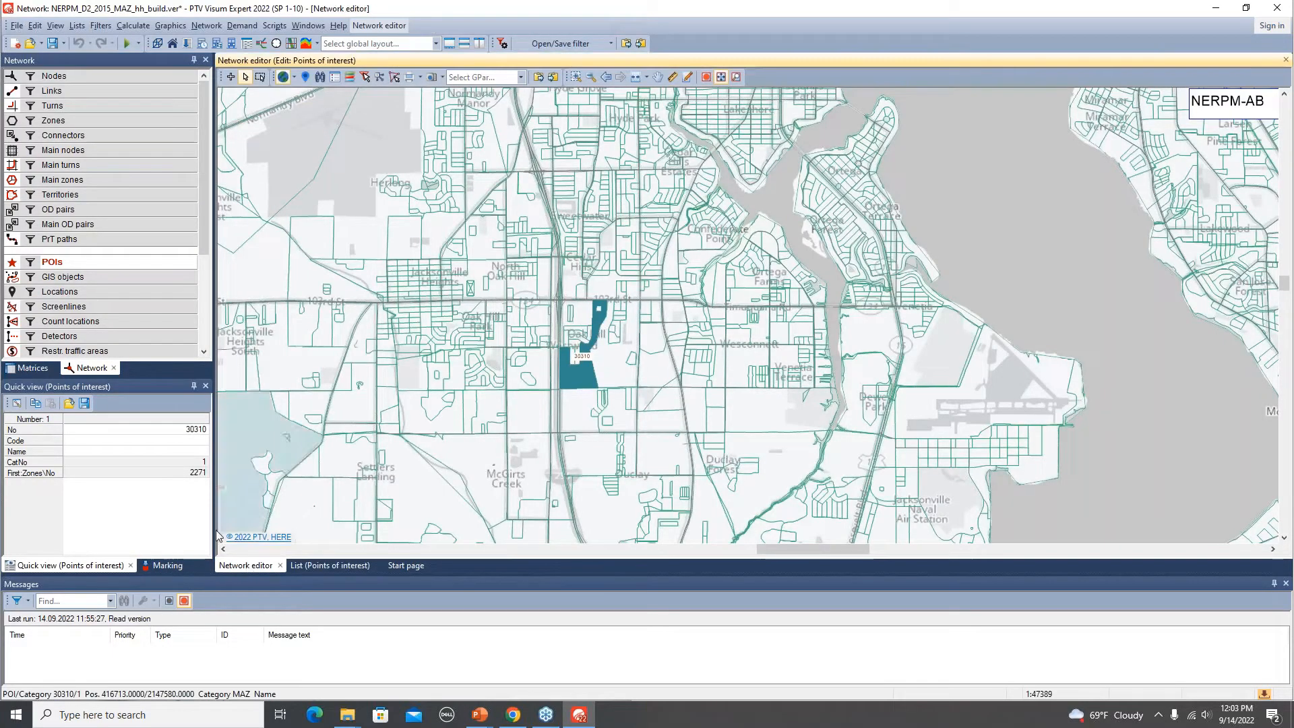
pyautogui.rightClick(102, 262)
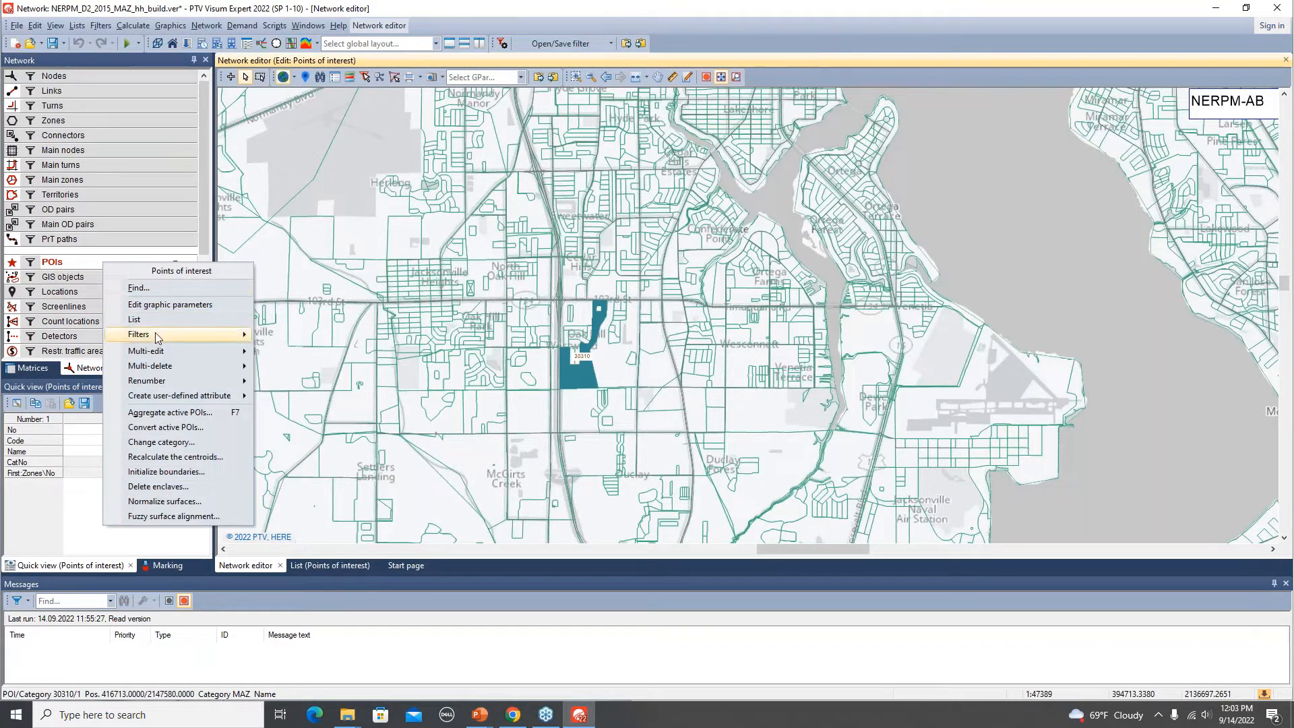
pyautogui.moveTo(157, 337)
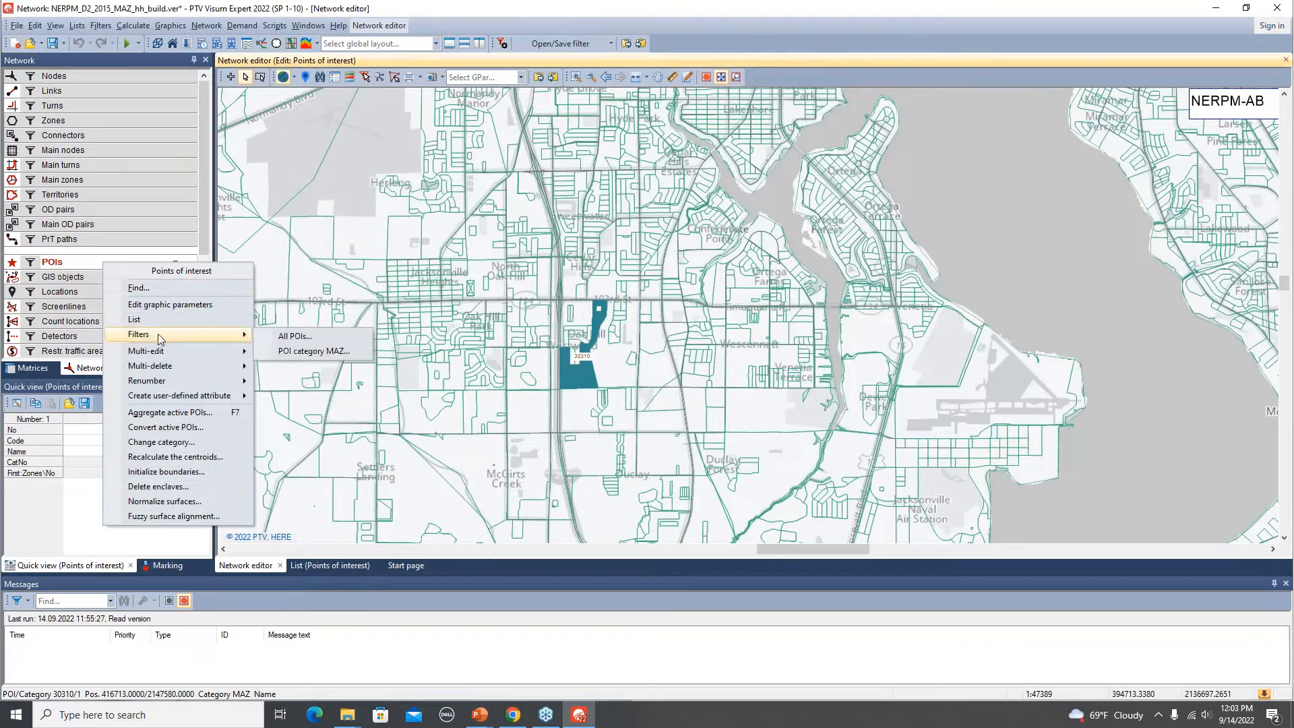
pyautogui.click(357, 358)
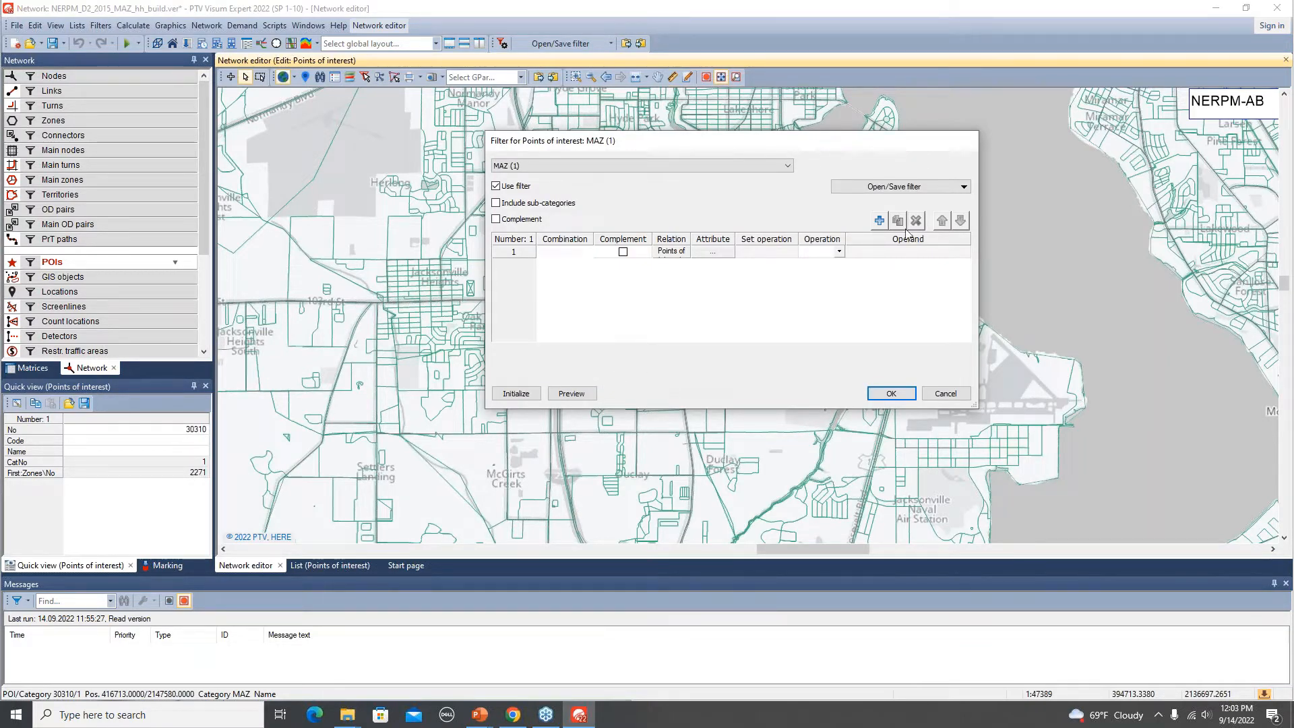
pyautogui.moveTo(715, 144); pyautogui.dragTo(660, 131)
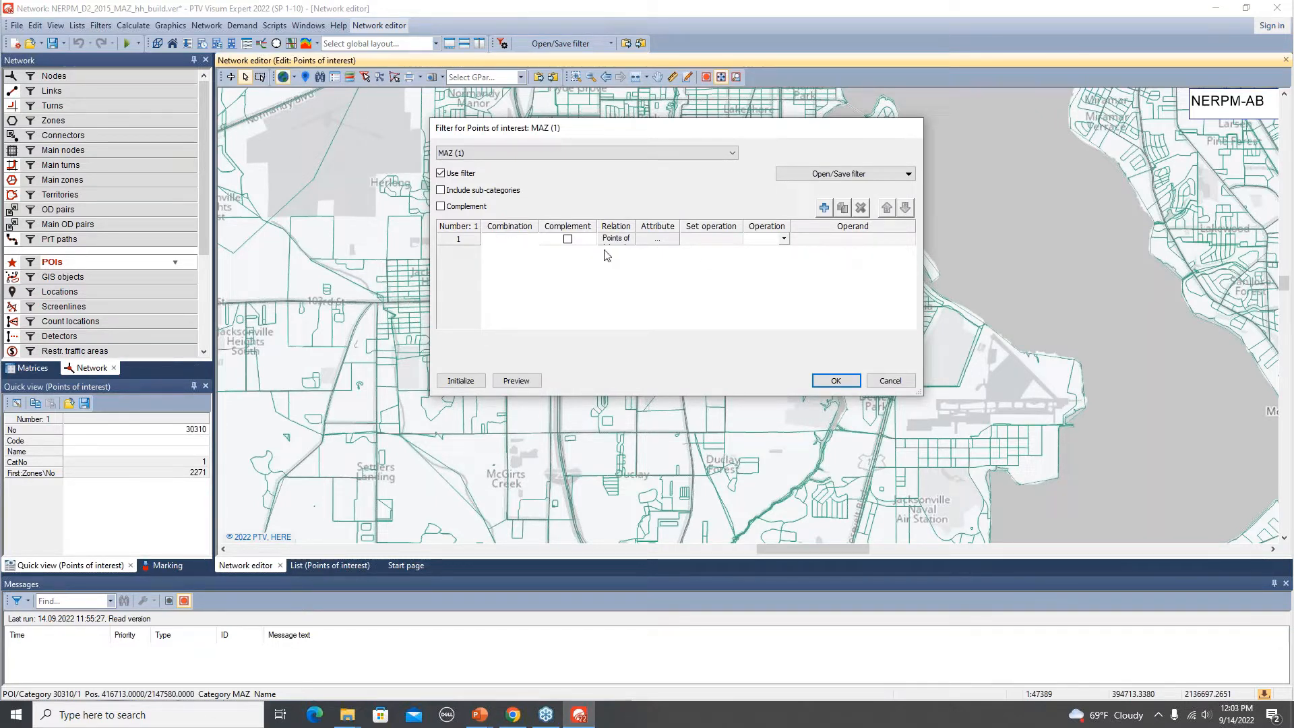
pyautogui.click(659, 241)
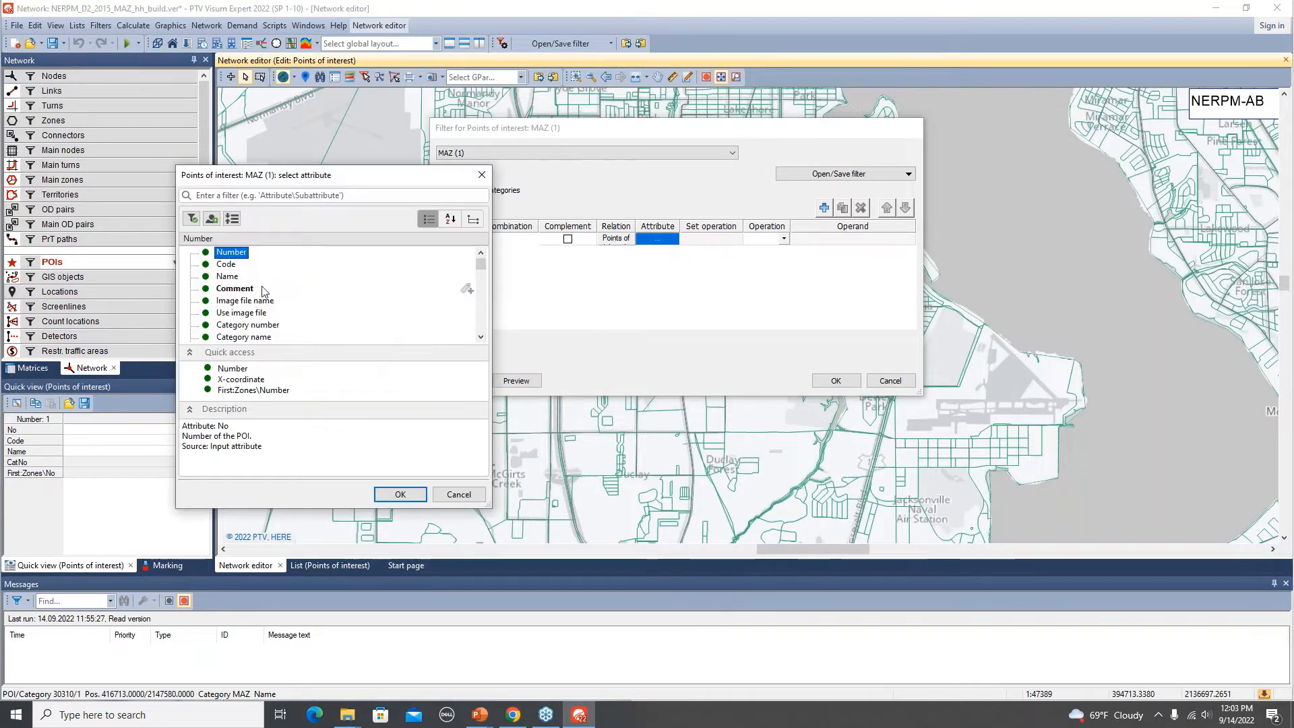
pyautogui.click(400, 496)
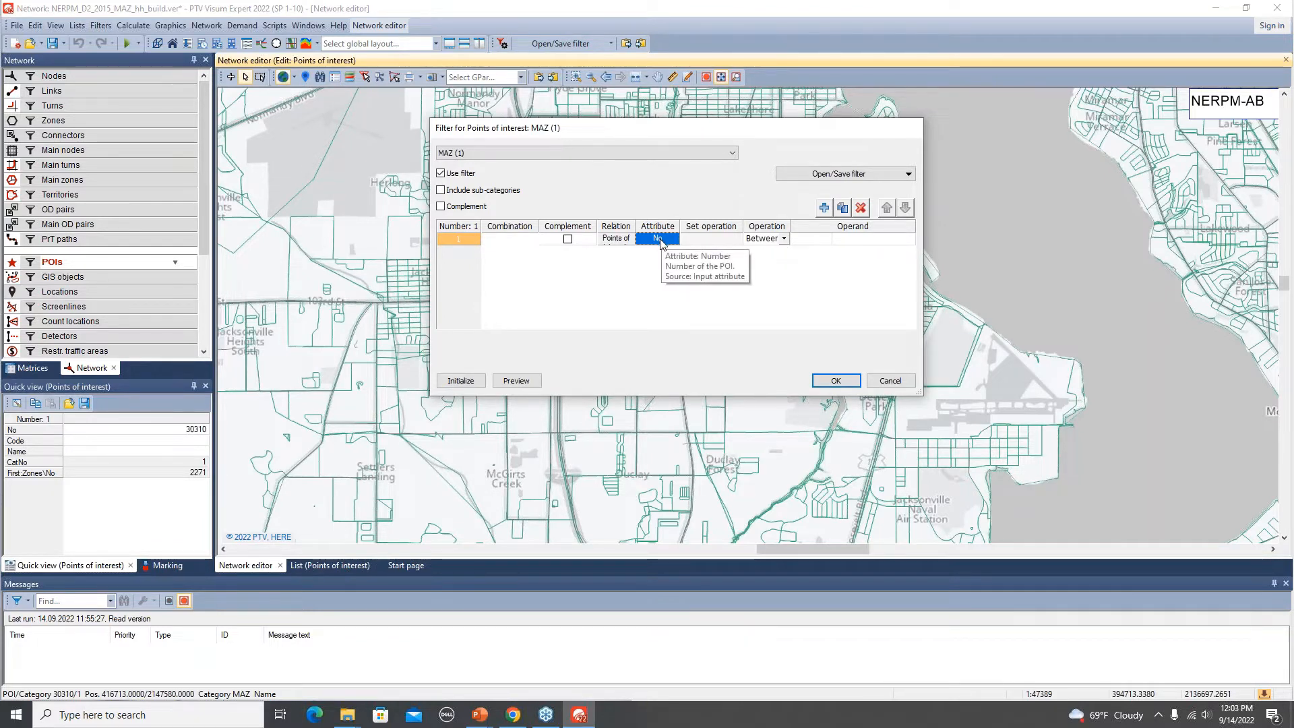
pyautogui.click(784, 238)
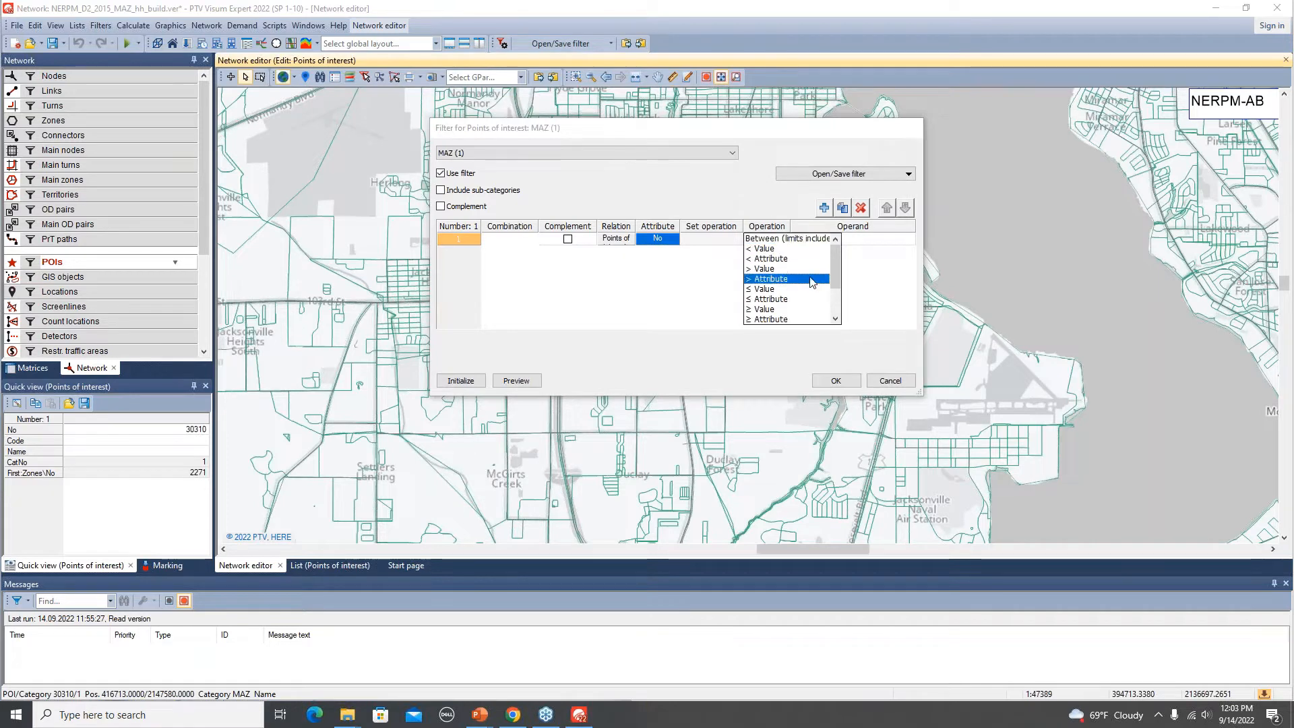
pyautogui.scroll(-1, 806, 296)
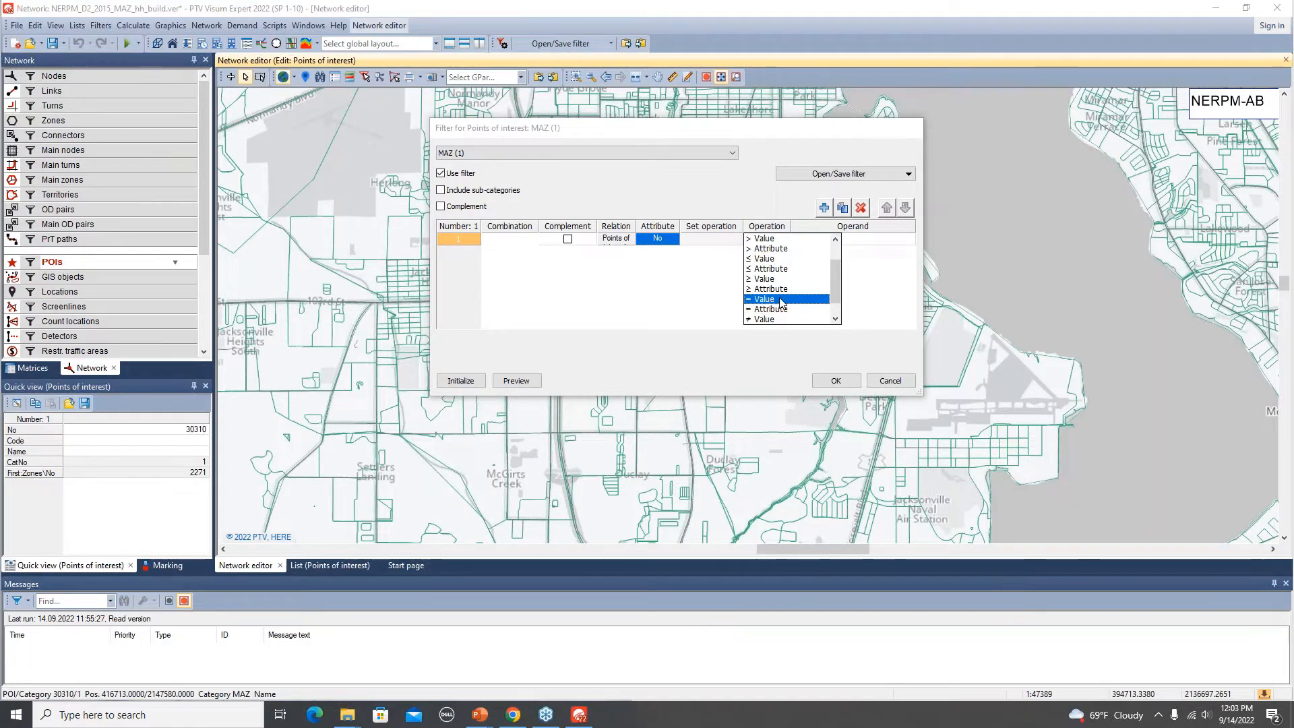
pyautogui.click(780, 300)
pyautogui.click(824, 242)
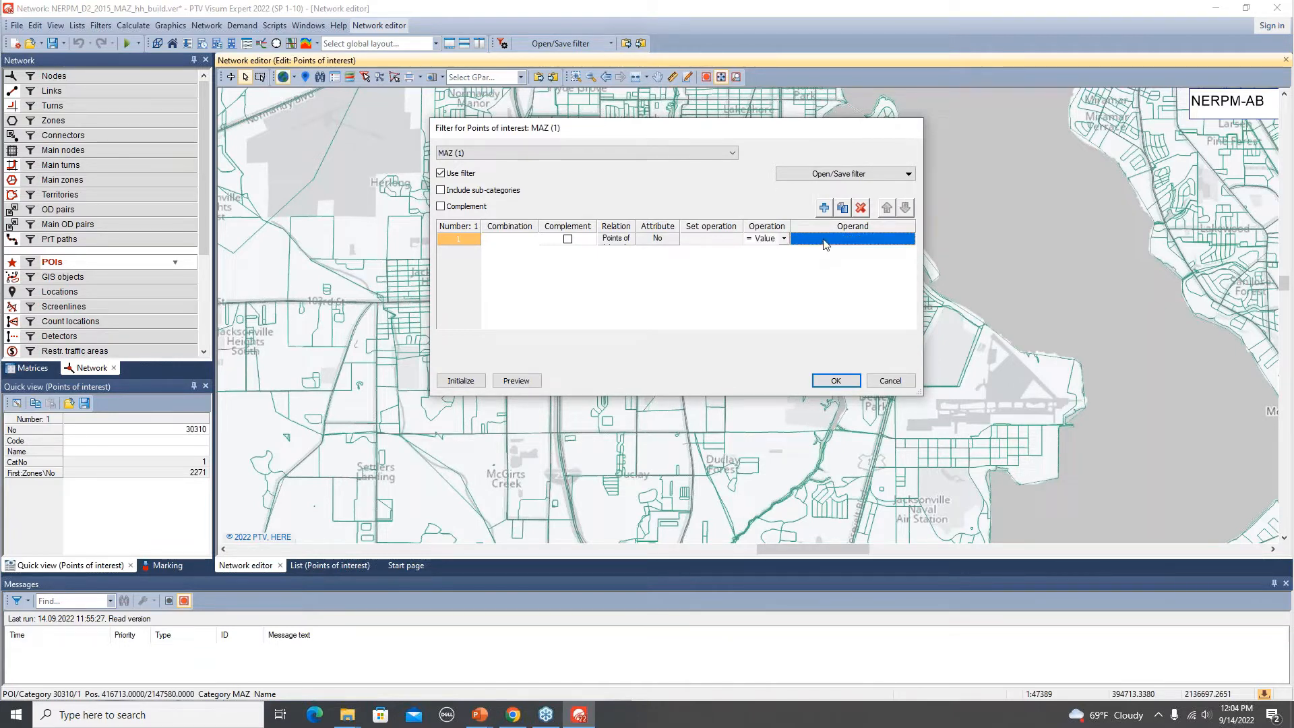
pyautogui.write('30310')
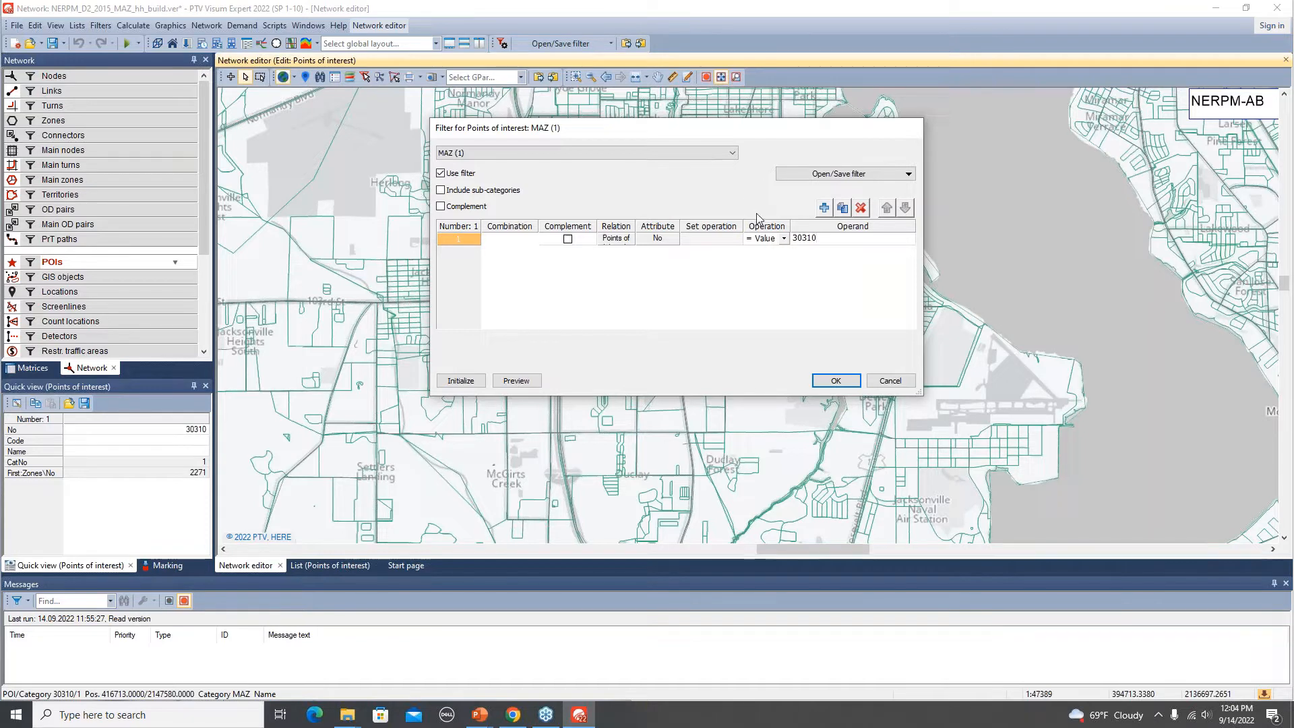
# Add a second filter condition No equals 30314 and combine the two conditions with Or.
pyautogui.click(823, 209)
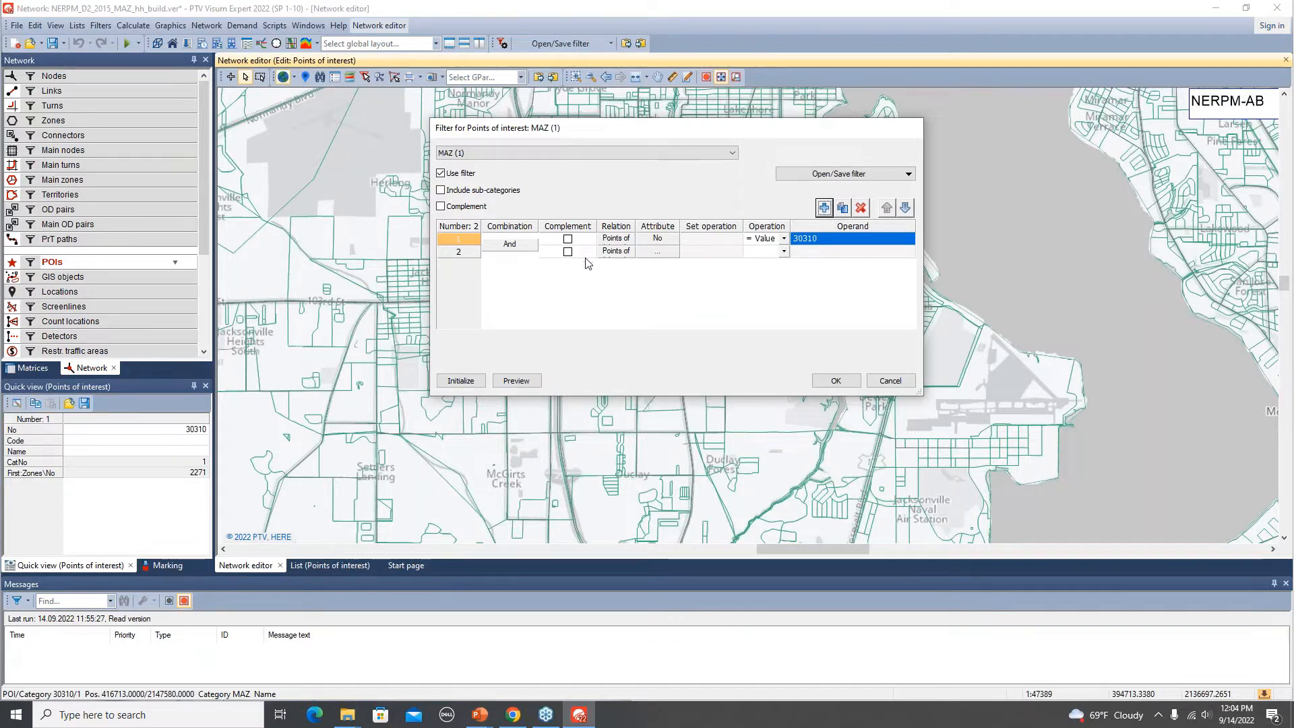
pyautogui.doubleClick(659, 255)
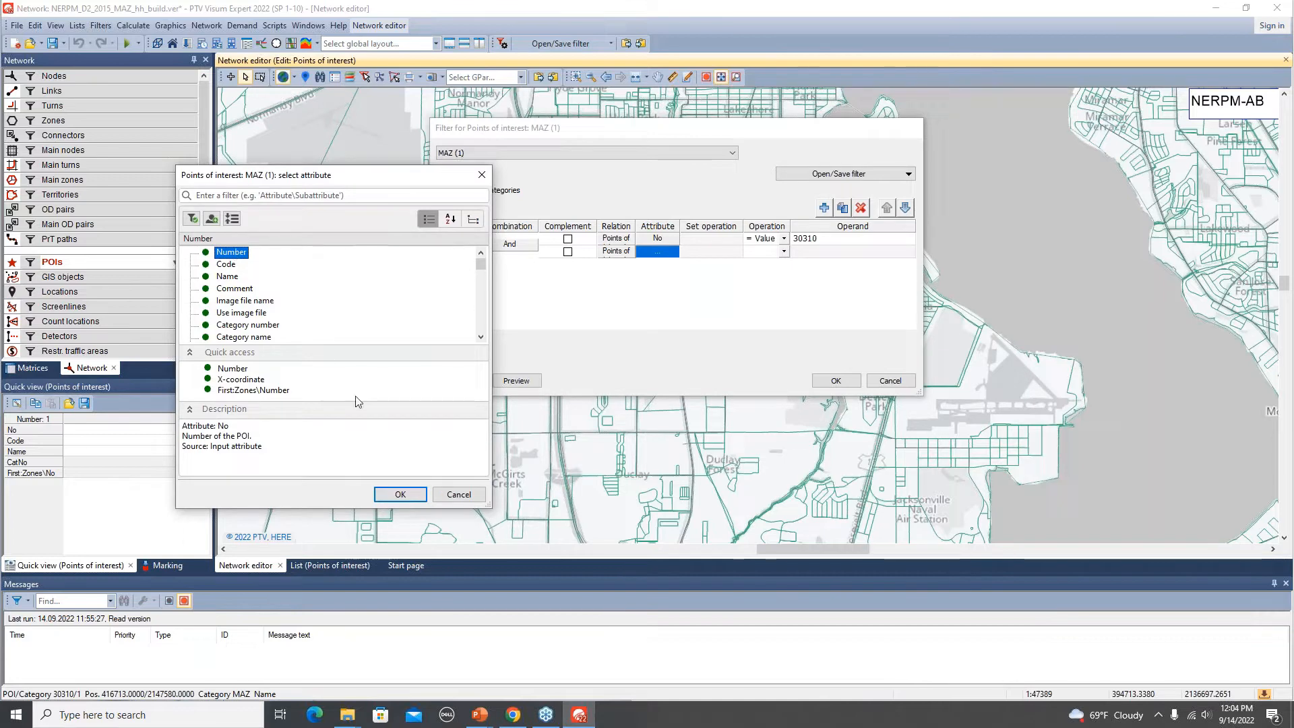
pyautogui.click(400, 496)
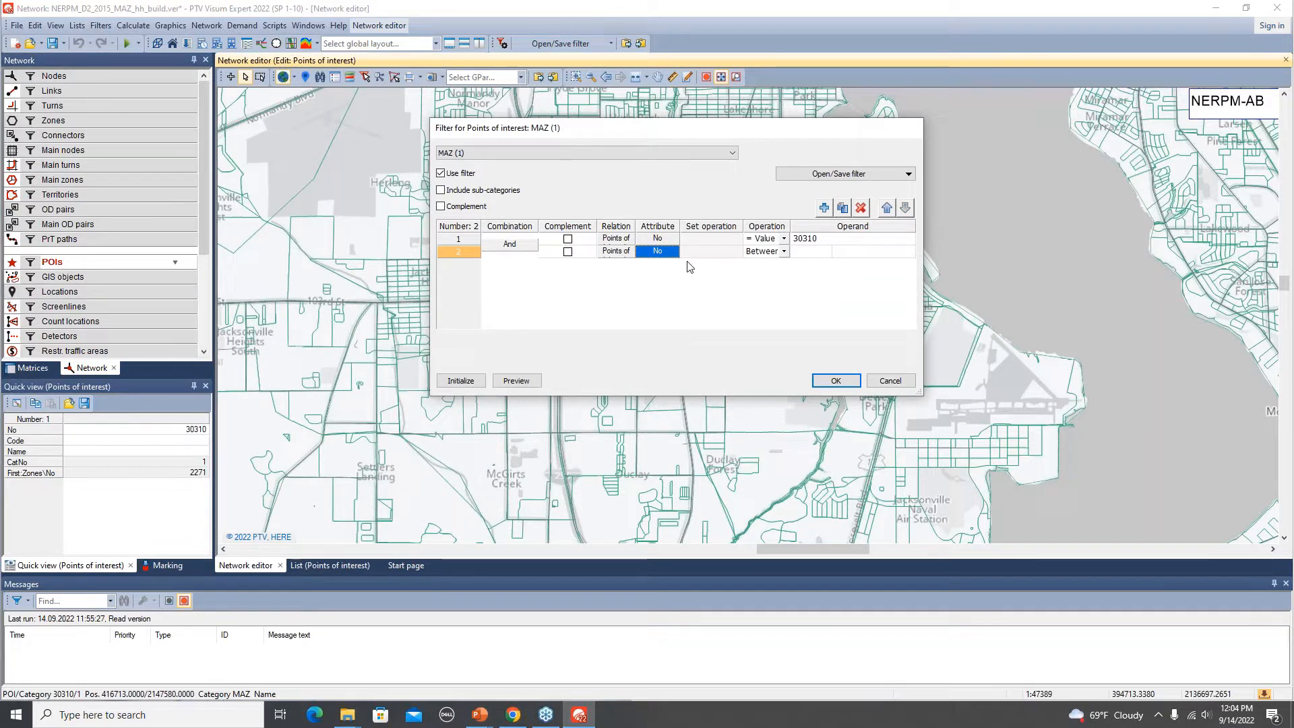
pyautogui.click(785, 252)
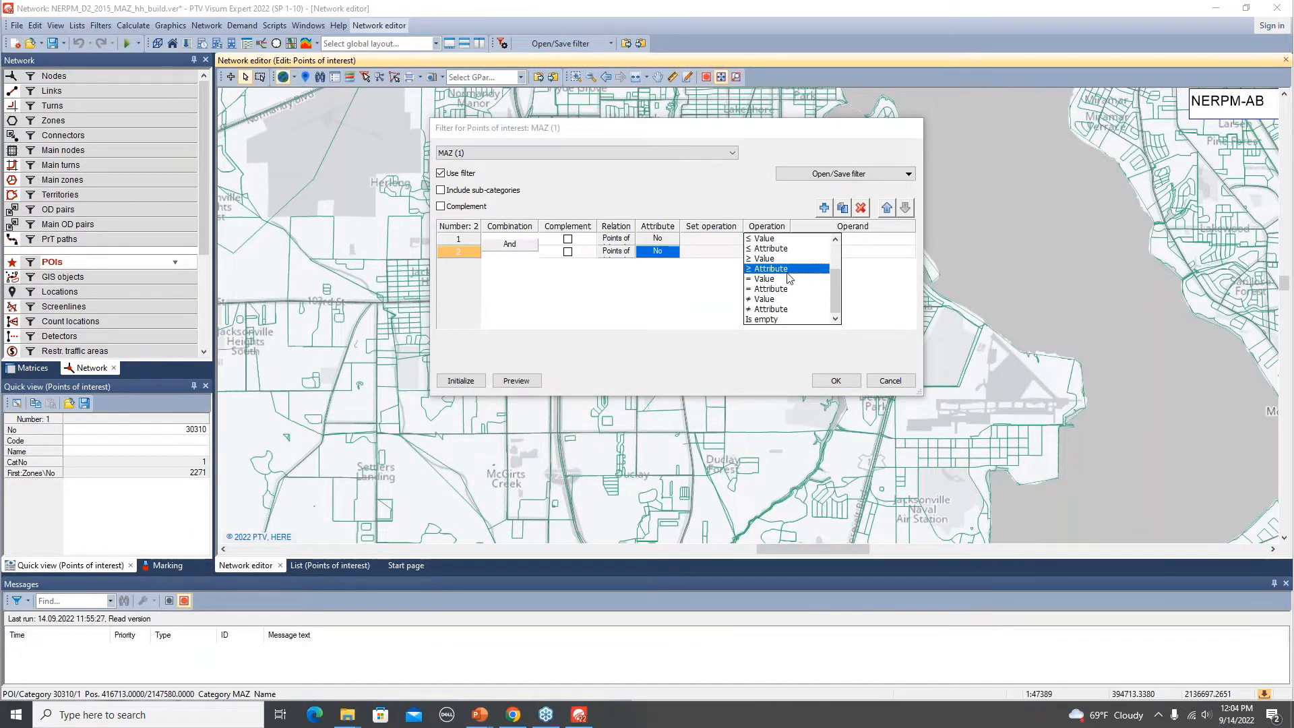
pyautogui.click(789, 278)
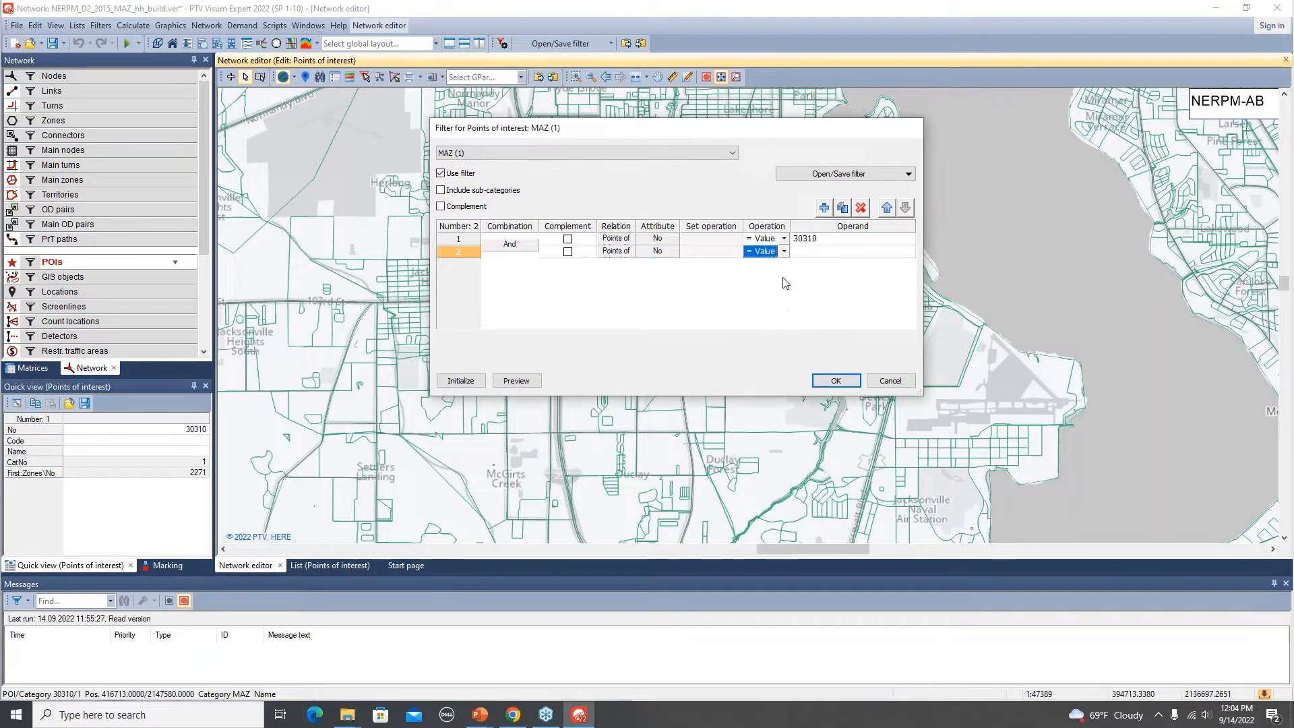
pyautogui.click(812, 253)
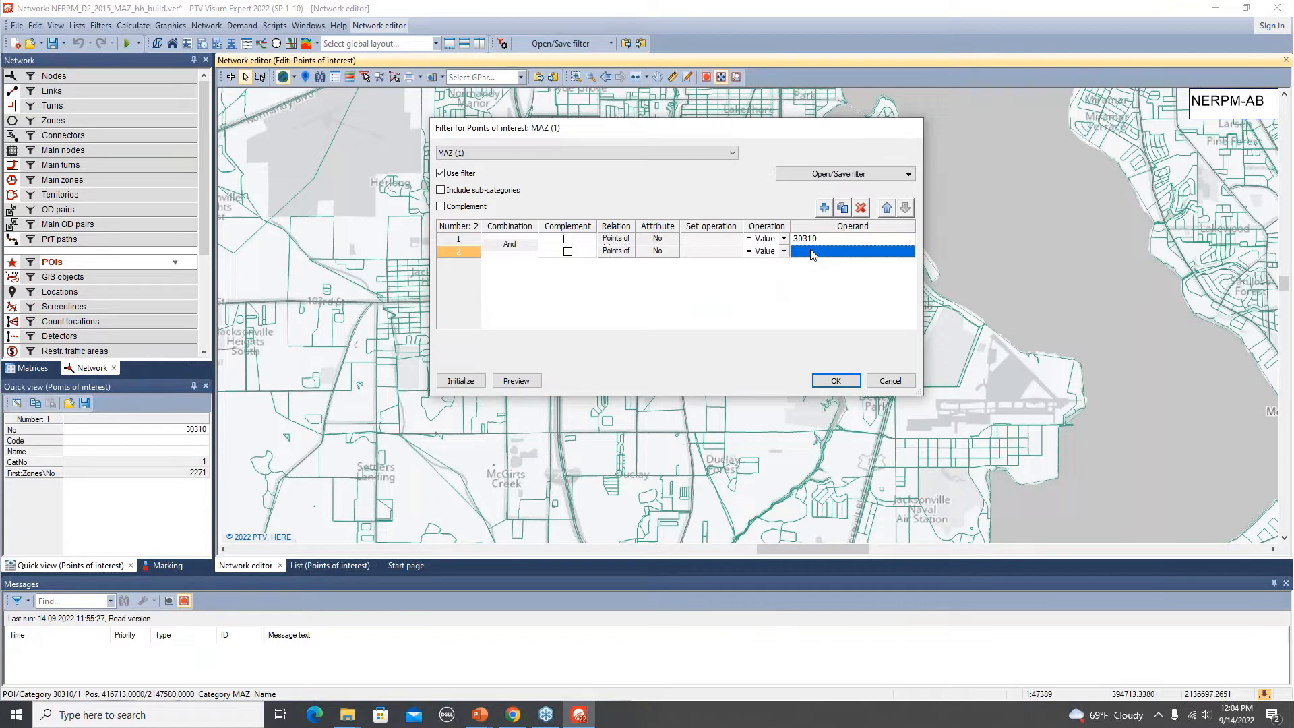
pyautogui.write('30314')
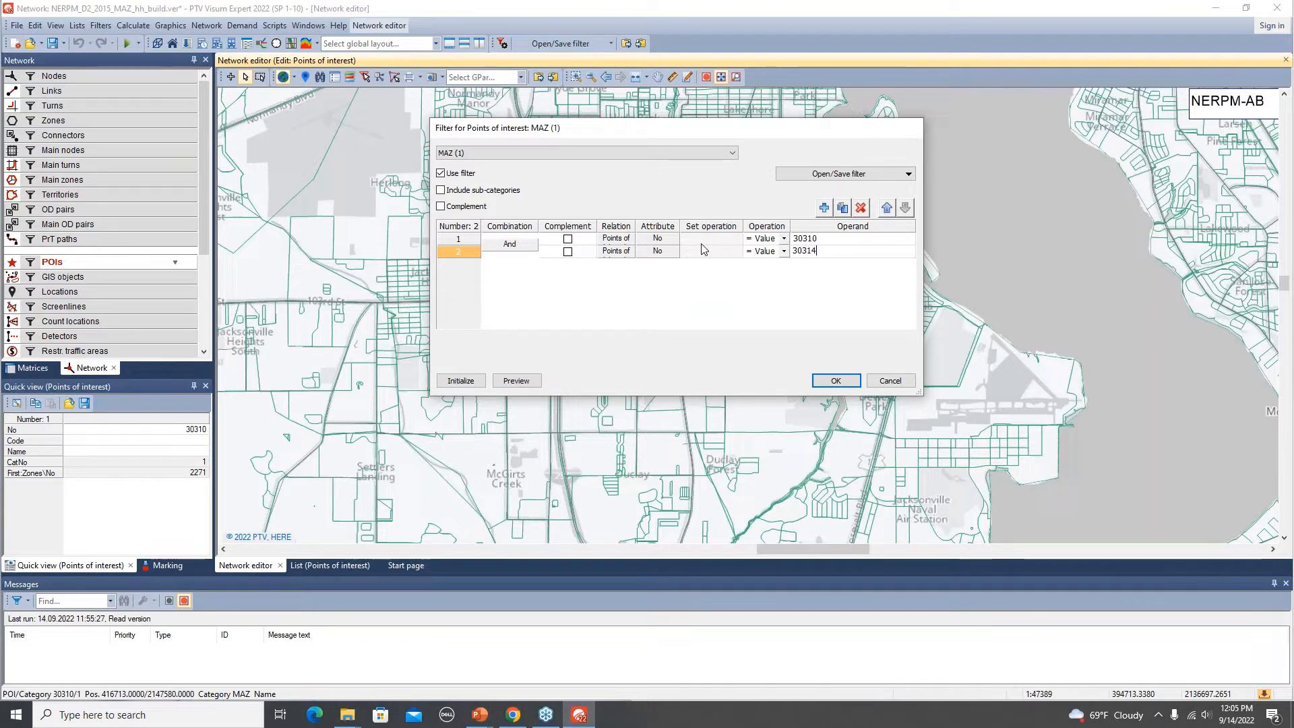
pyautogui.click(527, 250)
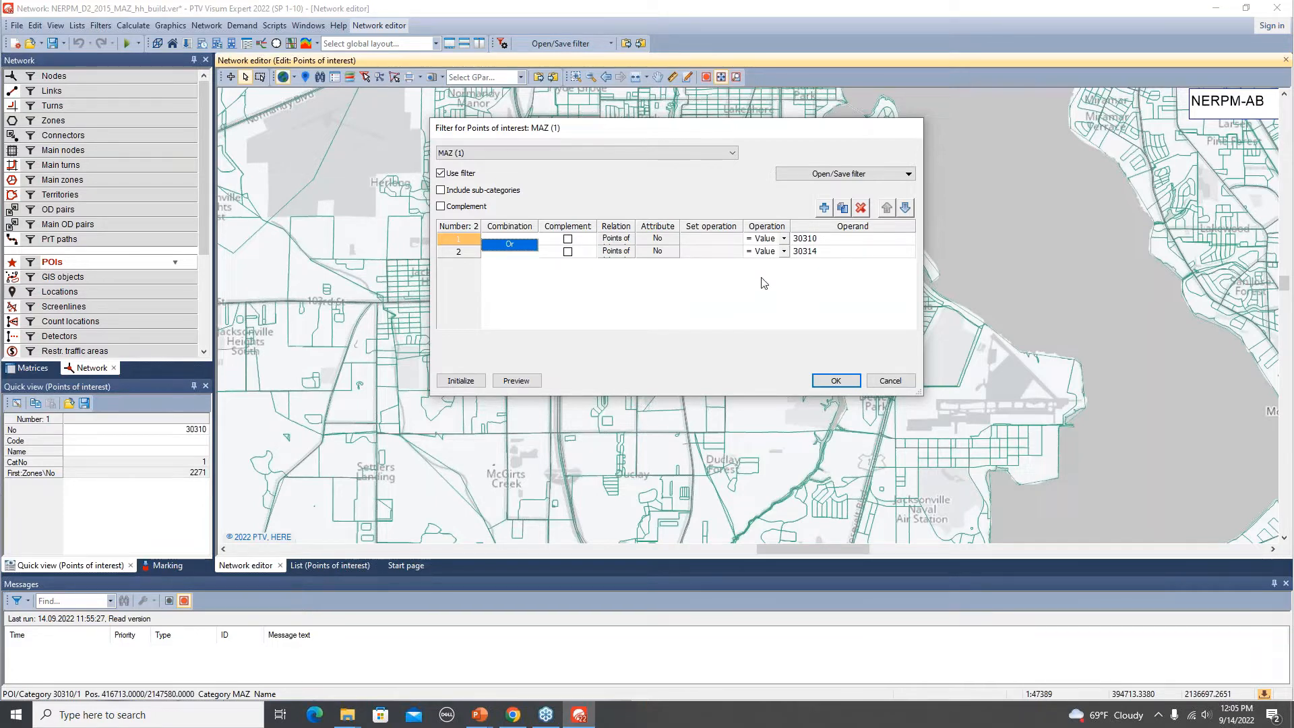
# Save the filter as a new filter file named MAZ_HHS_UPDATE.
pyautogui.click(909, 175)
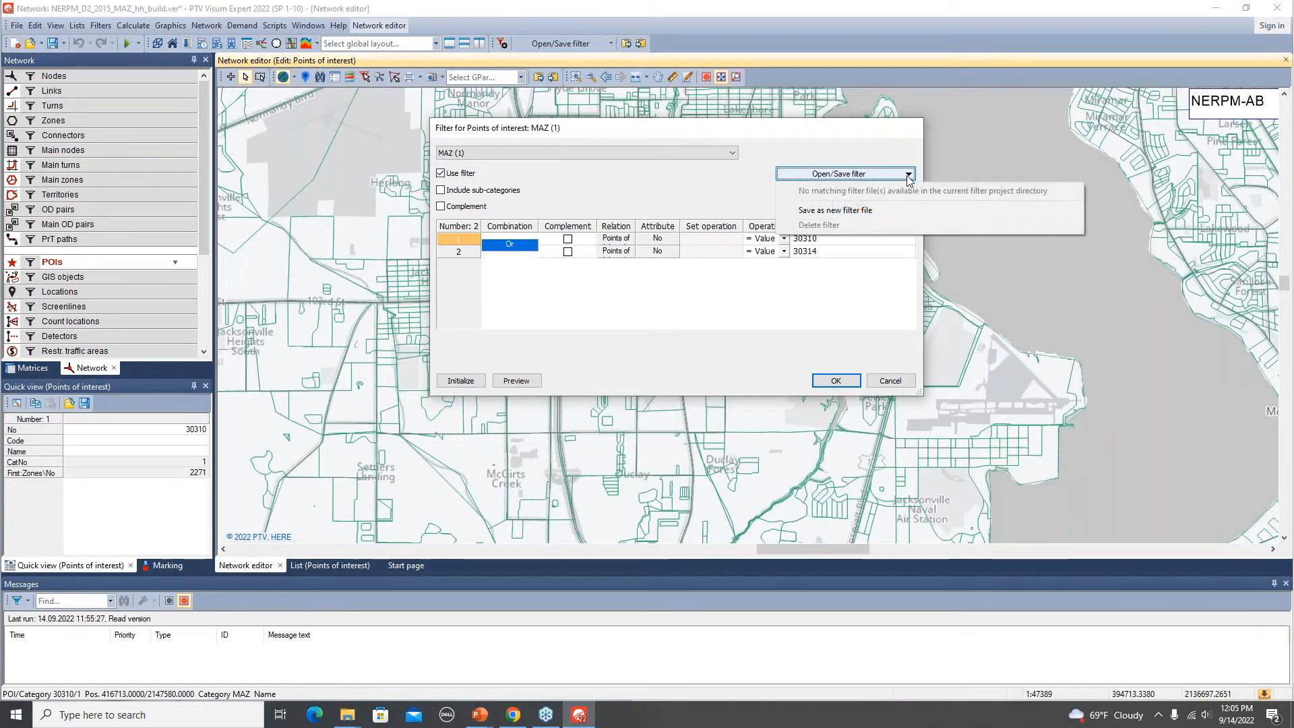
pyautogui.click(867, 211)
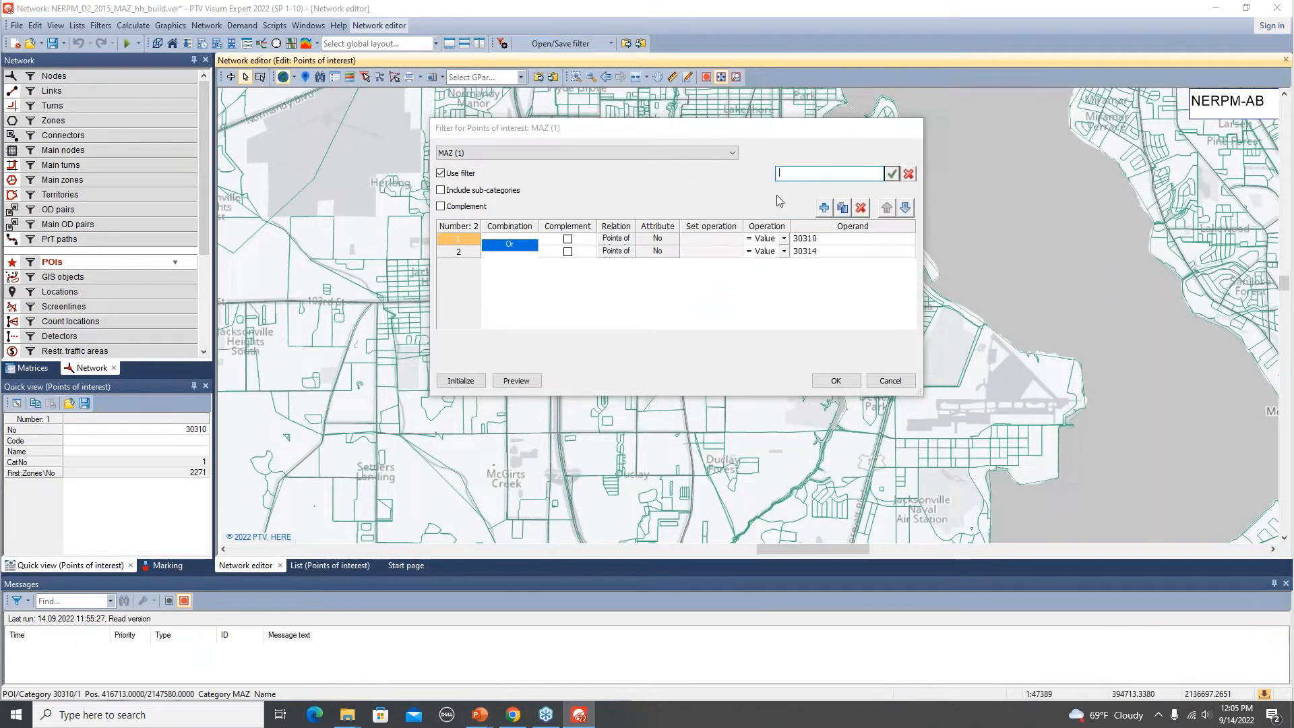
pyautogui.write('MAZ_HHS_UPDATE')
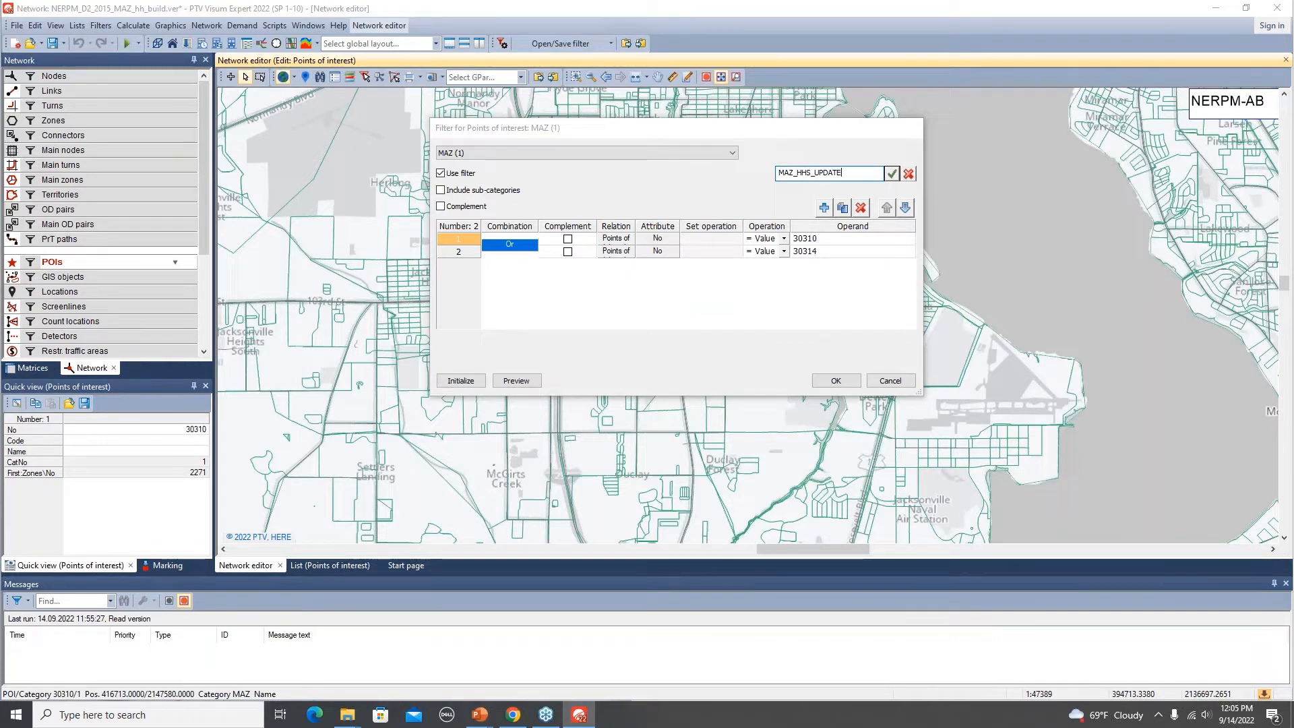
pyautogui.click(893, 175)
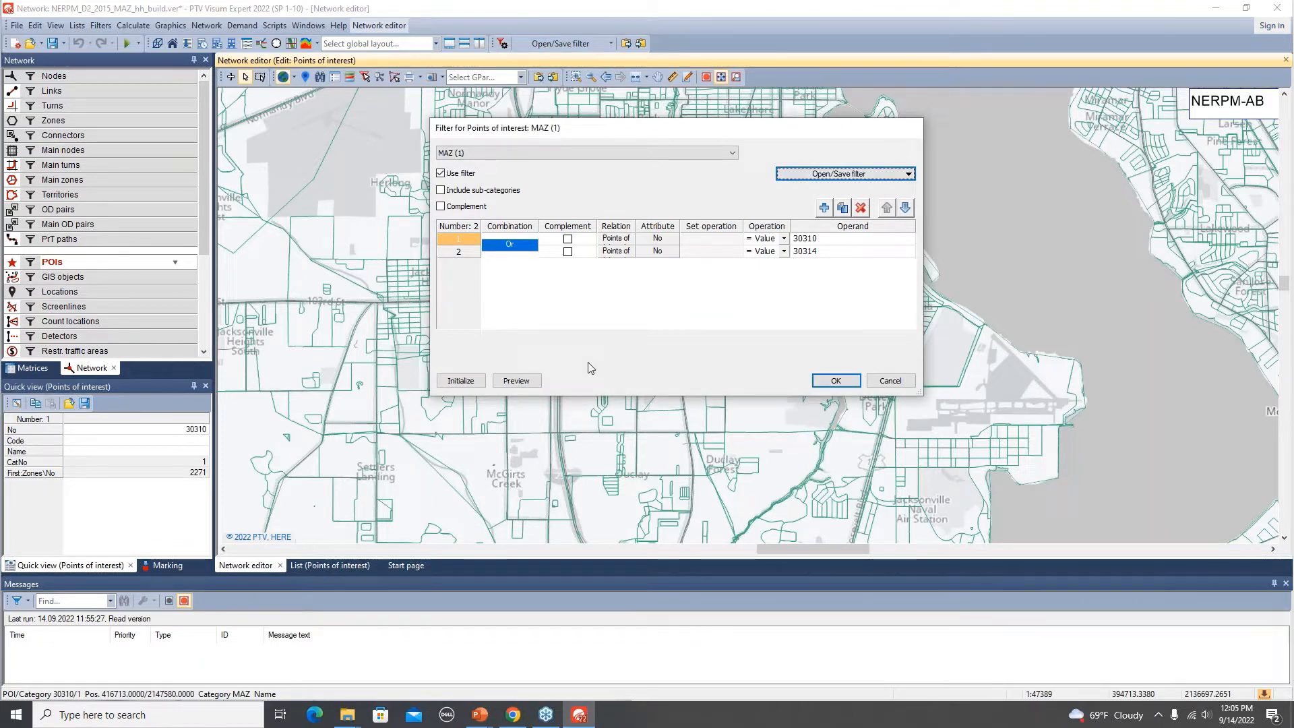
# Switch to File Explorer and check the saved MAZ_HHS_UPDATE.fil filter file in the NERPMAB project folder.
pyautogui.hotkey('alt', 'Tab')
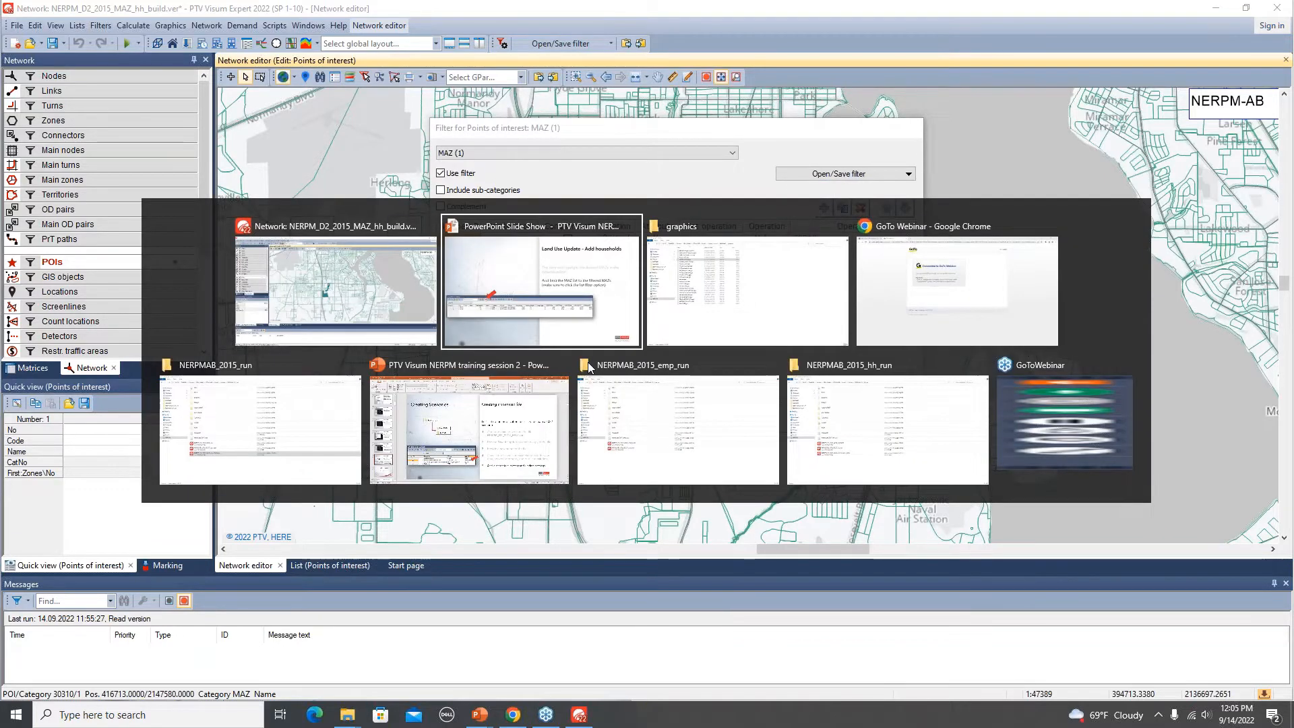
pyautogui.hotkey('alt', 'Tab')
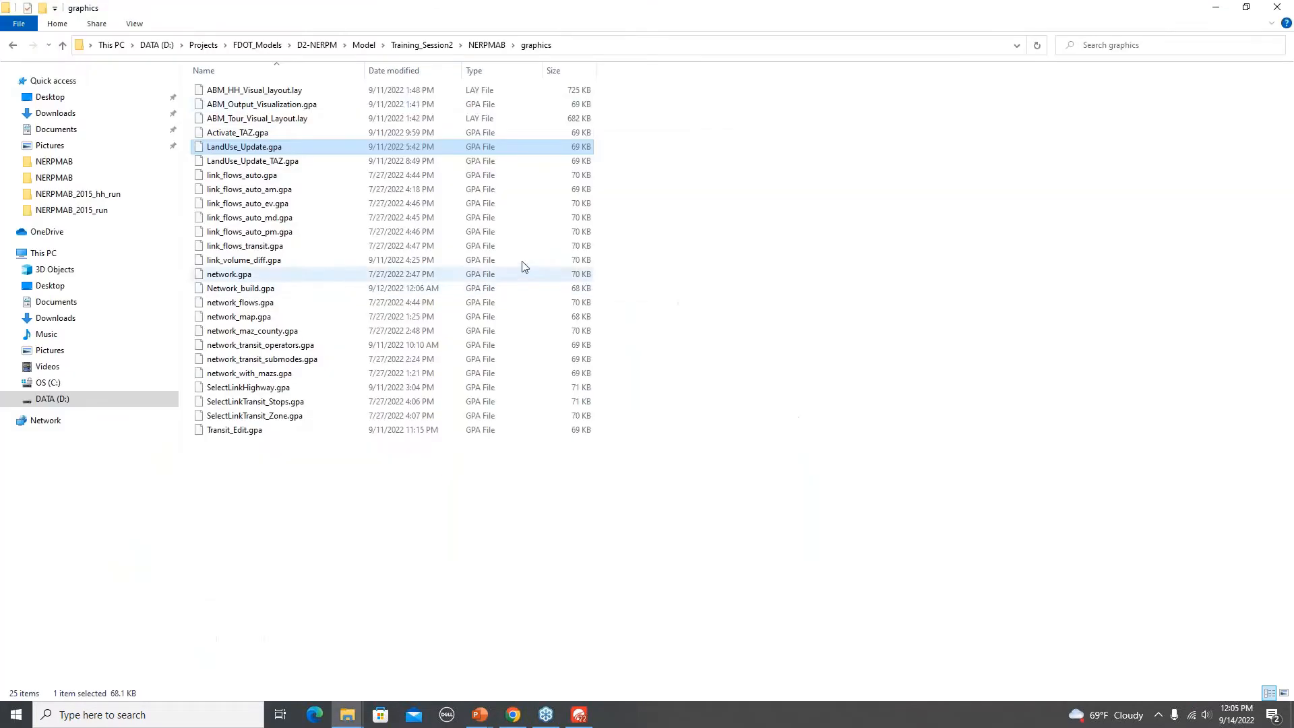
pyautogui.click(487, 45)
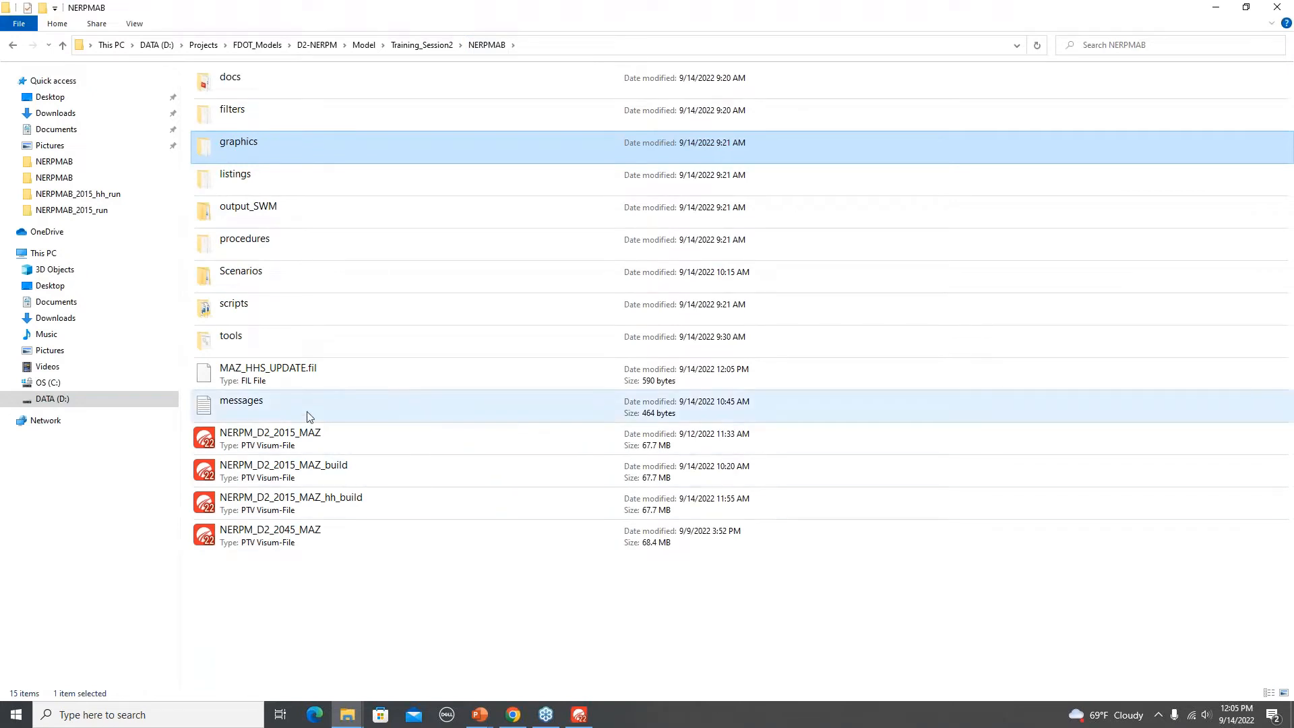
pyautogui.click(322, 381)
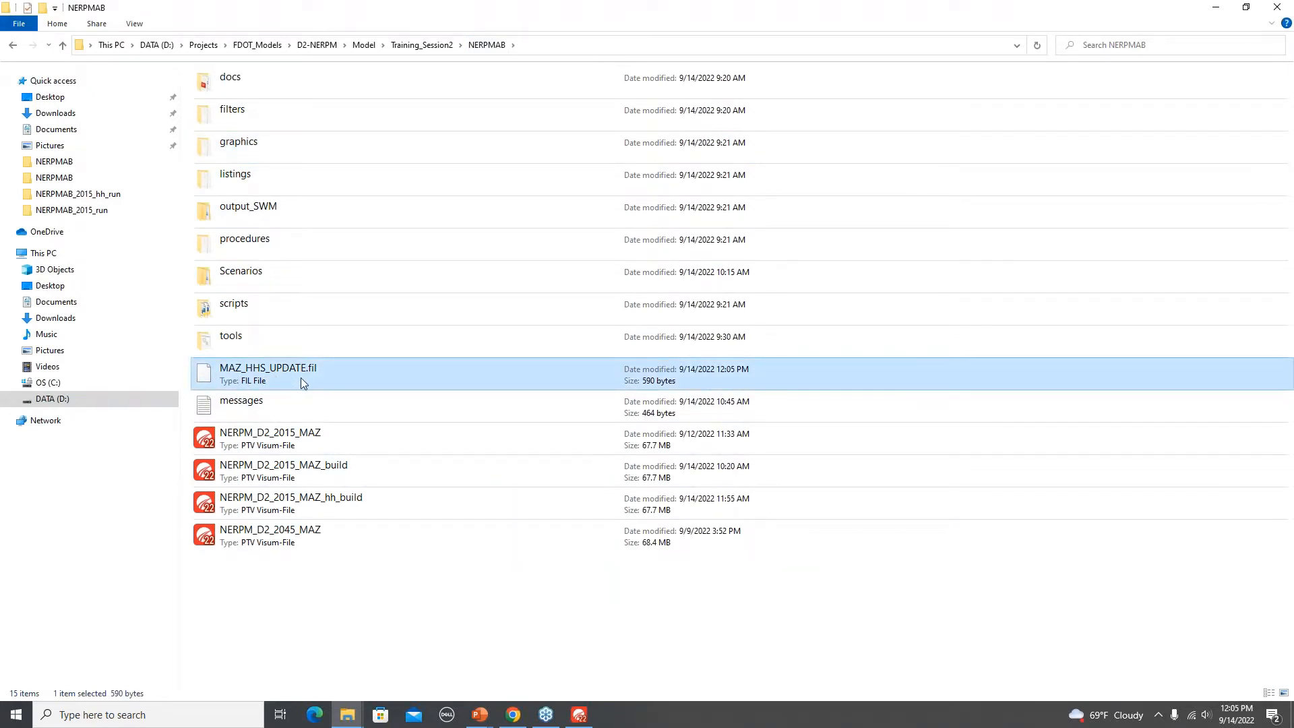
pyautogui.hotkey('alt', 'Tab')
pyautogui.hotkey('alt', 'Tab')
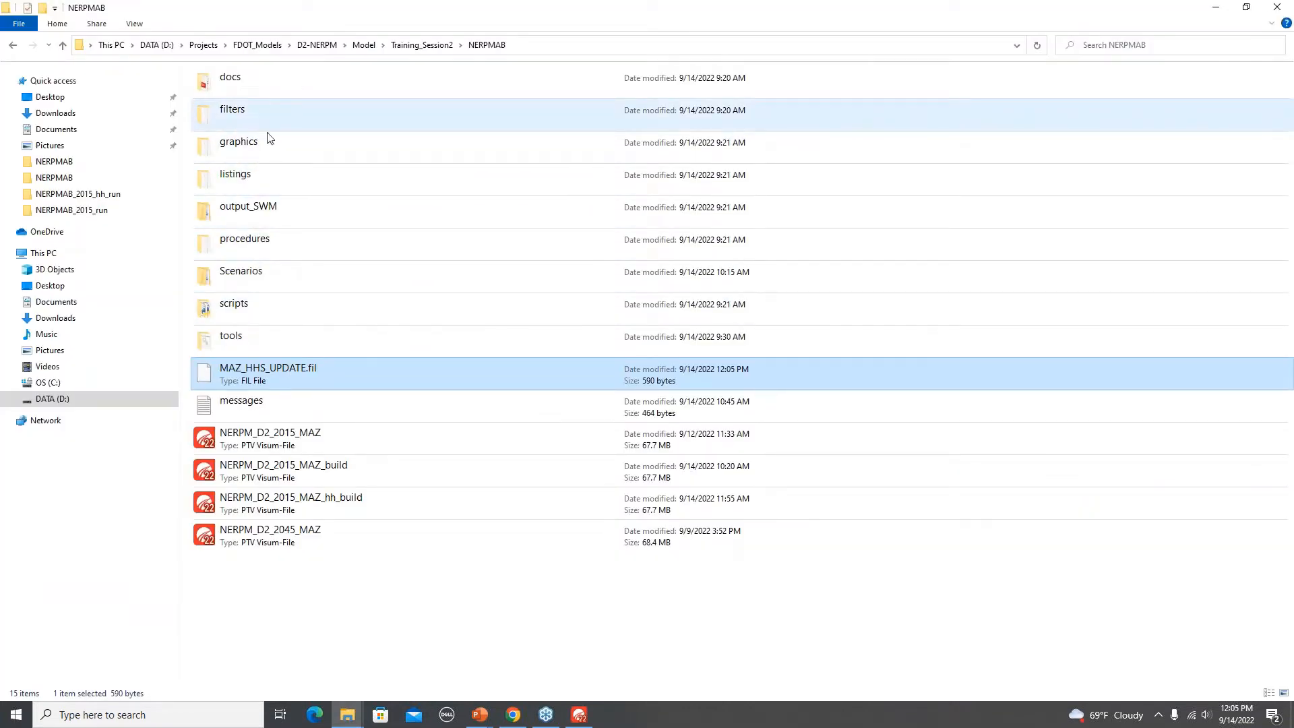
pyautogui.moveTo(281, 390); pyautogui.dragTo(297, 117)
pyautogui.hotkey('alt', 'Tab')
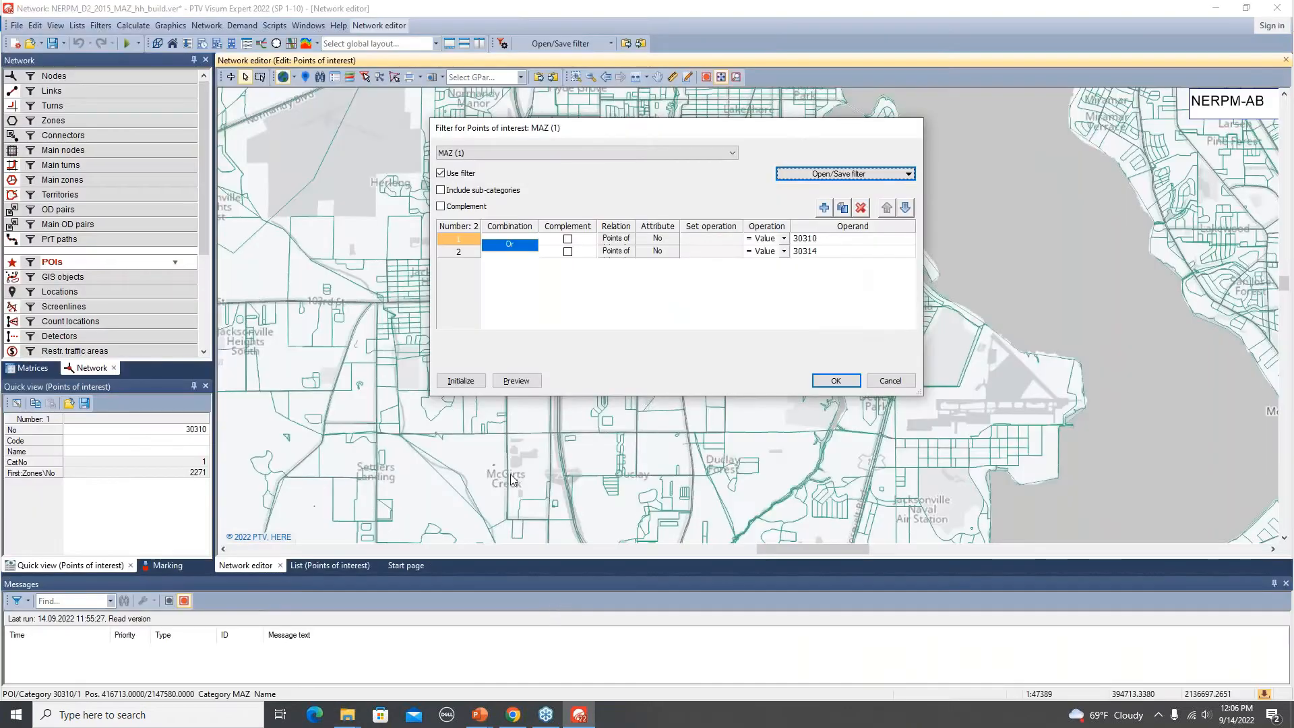
# Apply the POI filter and review the filtered MAZ zones in the network editor, toggling the POI filter off and on.
pyautogui.click(836, 382)
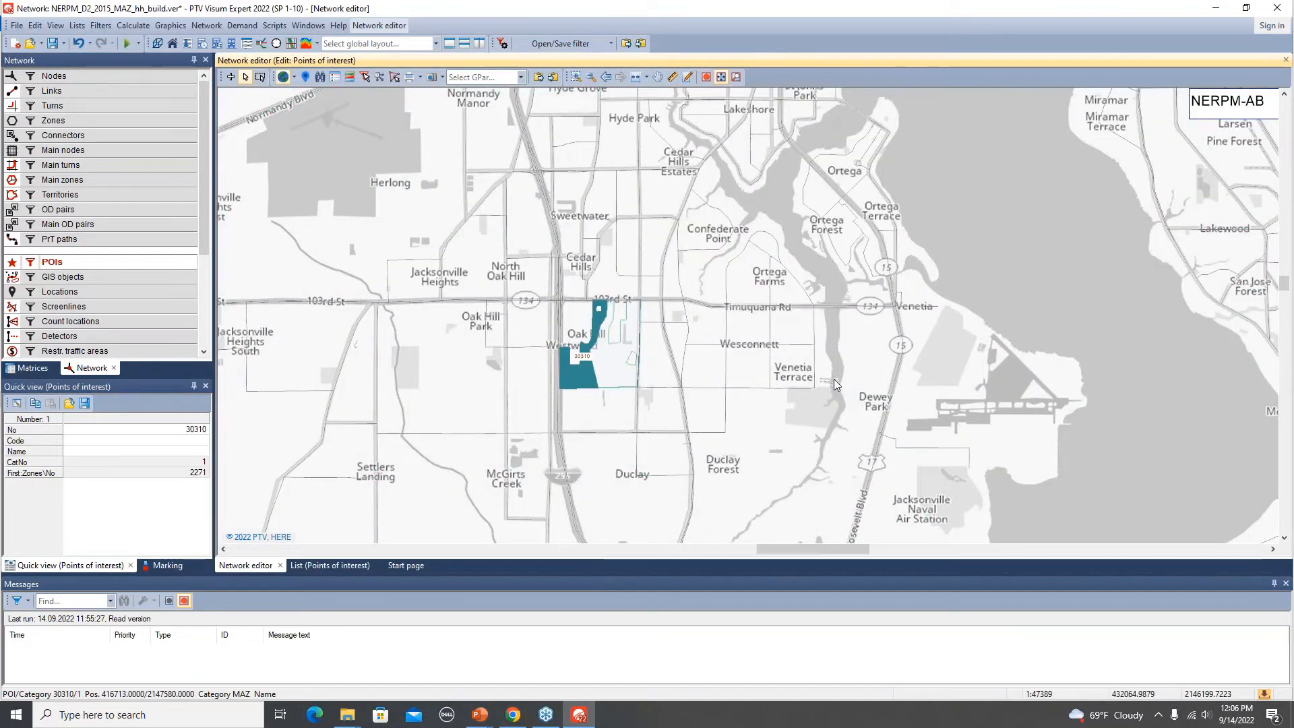
pyautogui.scroll(-3, 708, 412)
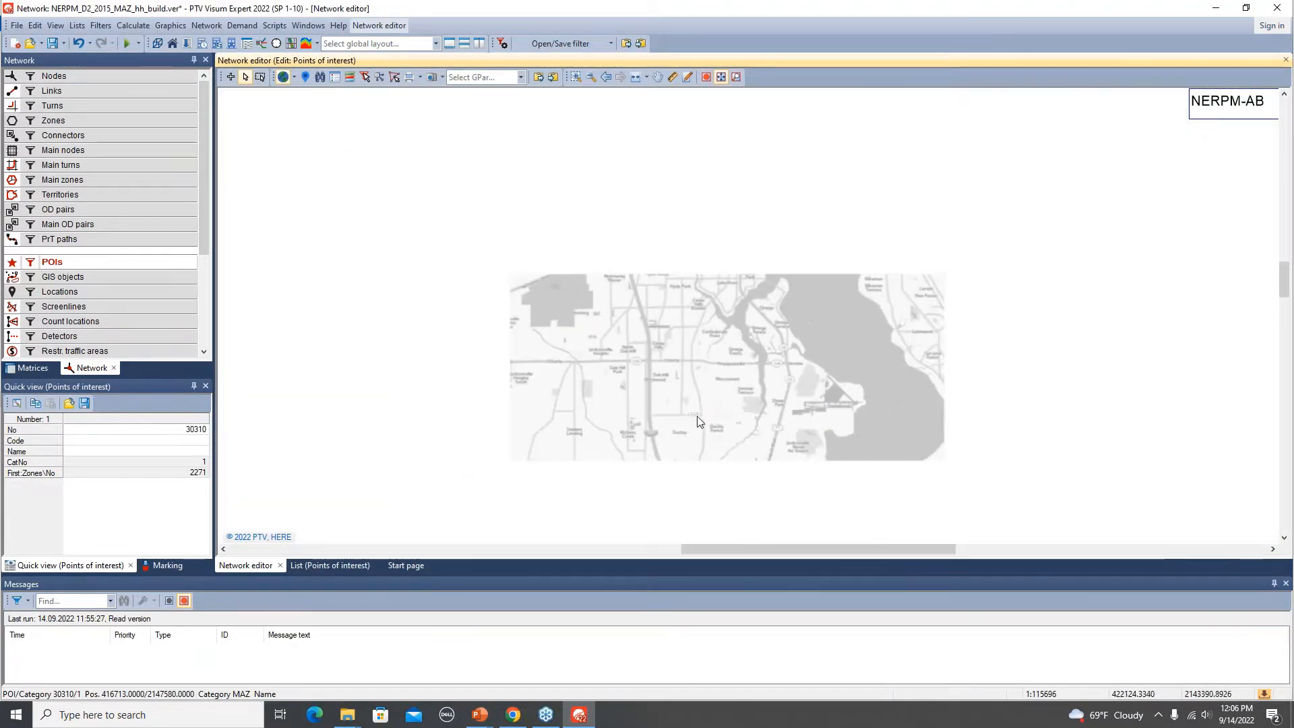
pyautogui.moveTo(685, 455); pyautogui.dragTo(595, 363)
pyautogui.scroll(2, 600, 300)
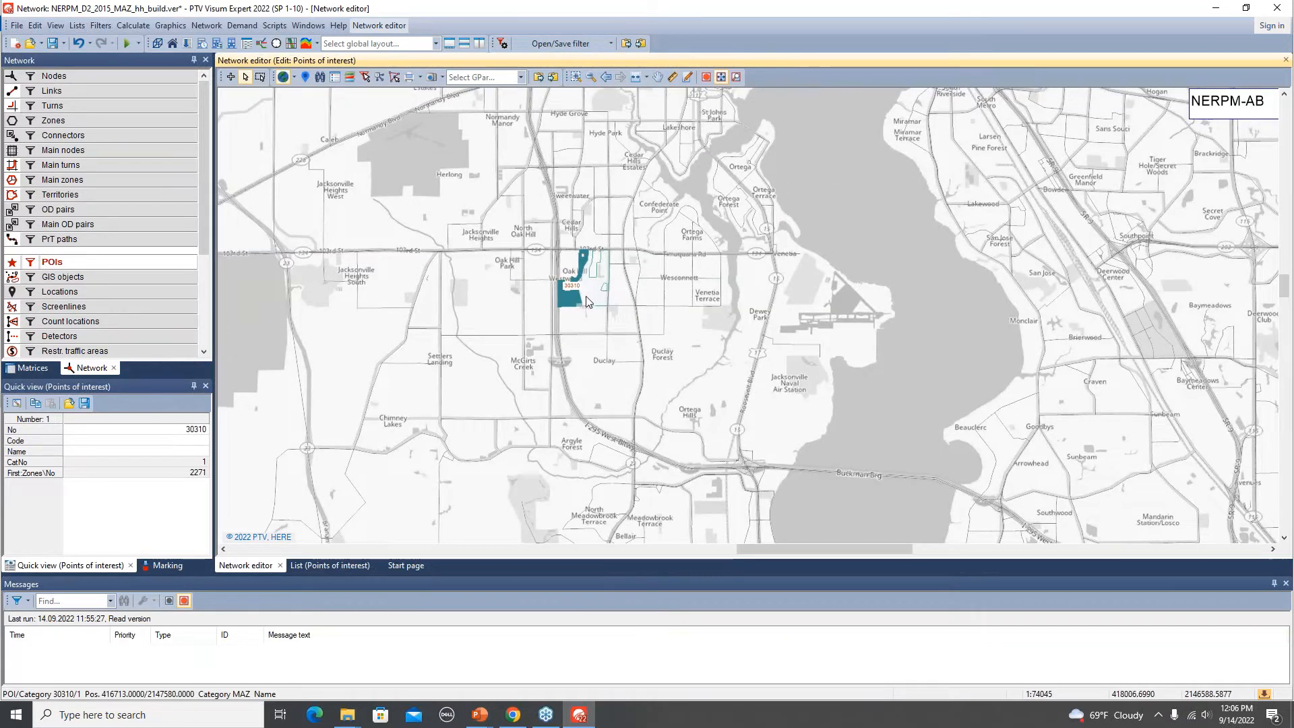
pyautogui.click(30, 265)
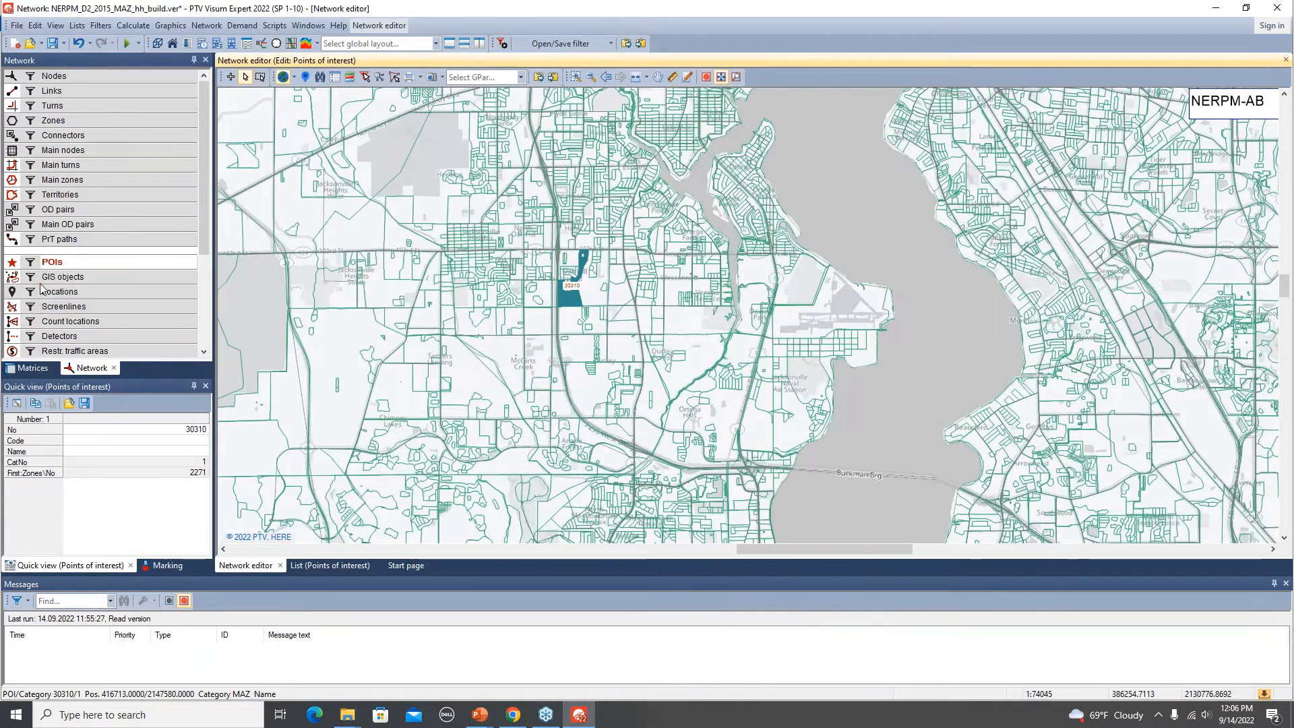
pyautogui.click(30, 266)
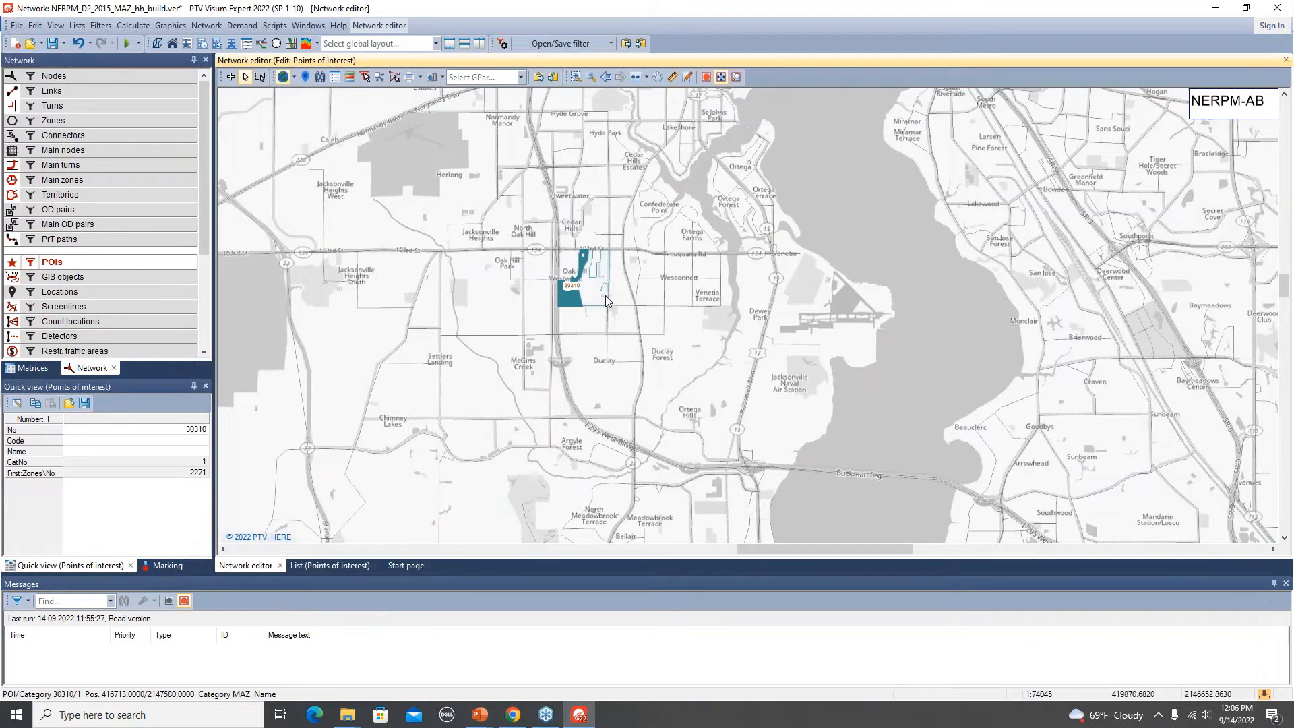
# Open the POI list and switch off the Equals 30310 filter condition on the No column.
pyautogui.click(329, 566)
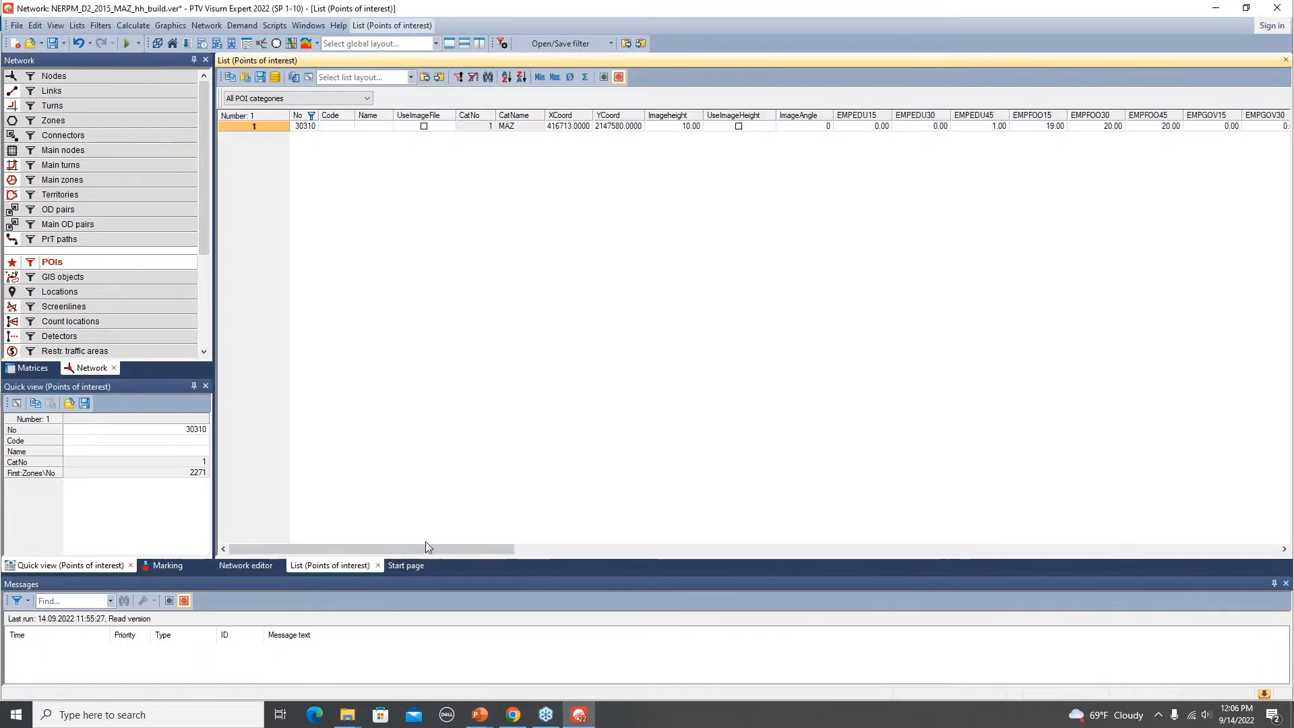
pyautogui.click(311, 116)
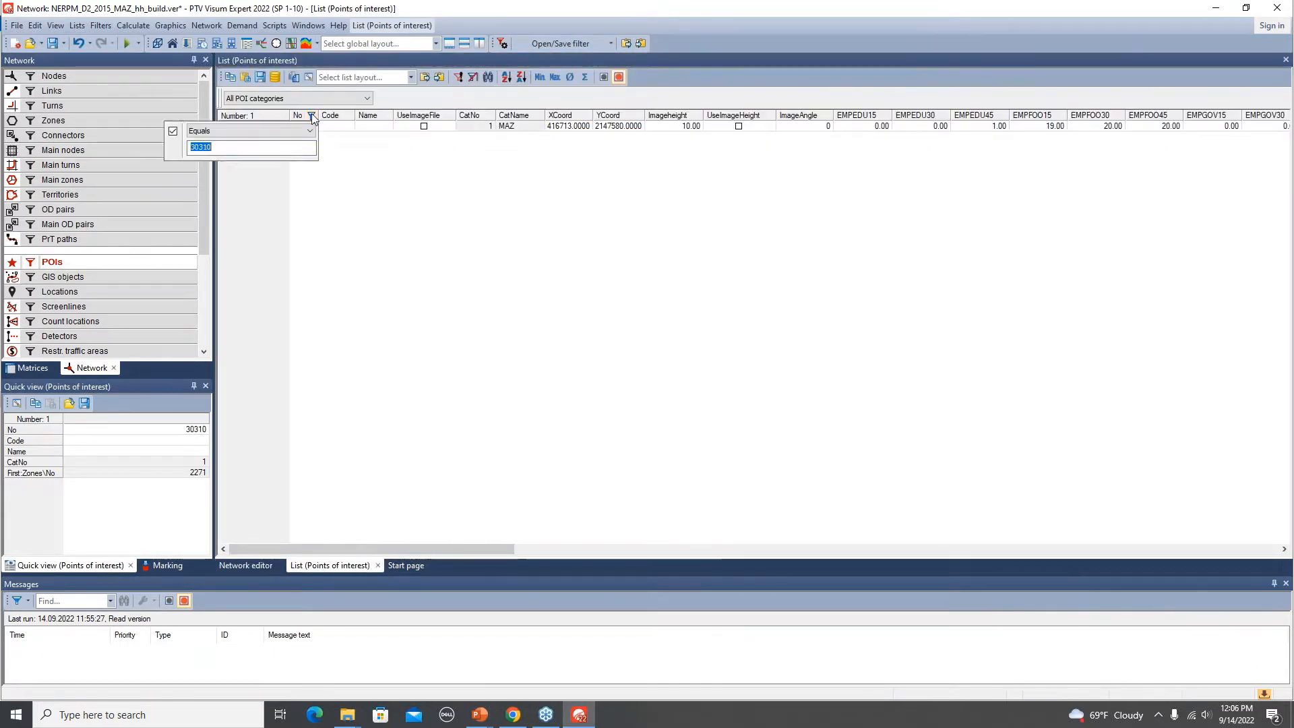
pyautogui.click(173, 134)
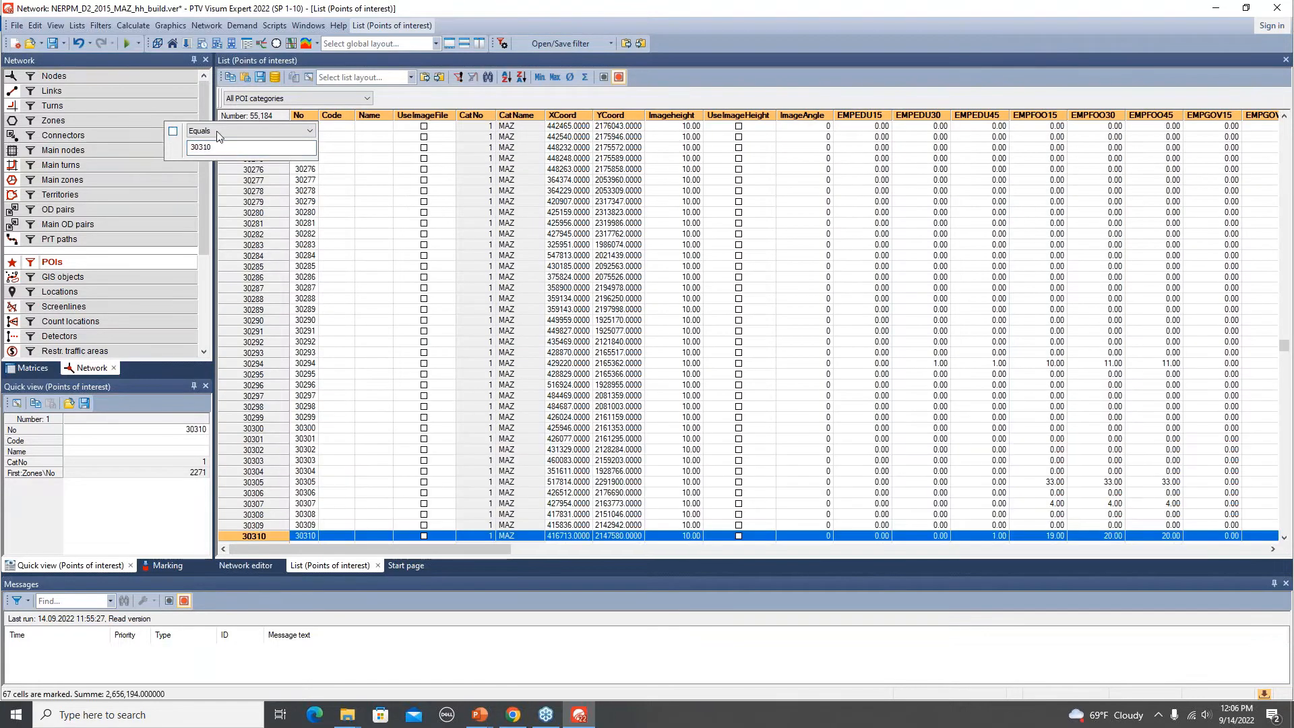
pyautogui.click(464, 99)
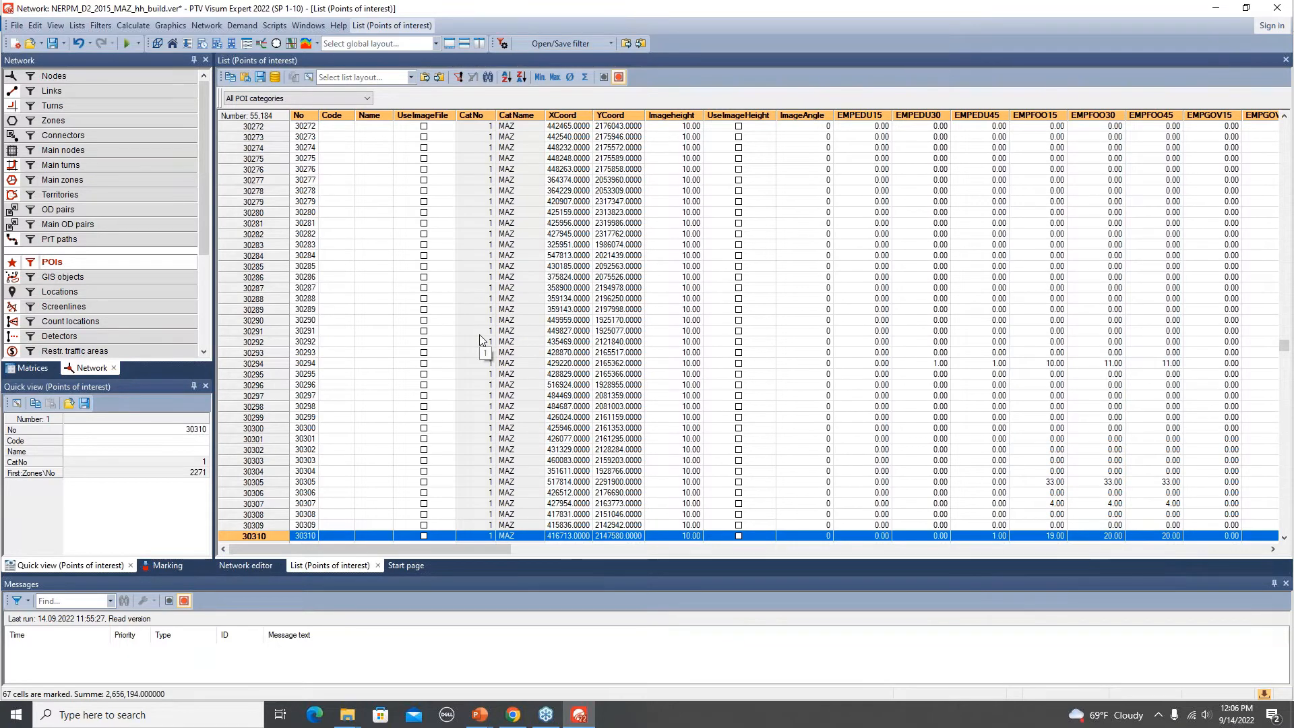
# Restrict the POI list to show only the active, filtered points of interest.
pyautogui.scroll(-4, 384, 289)
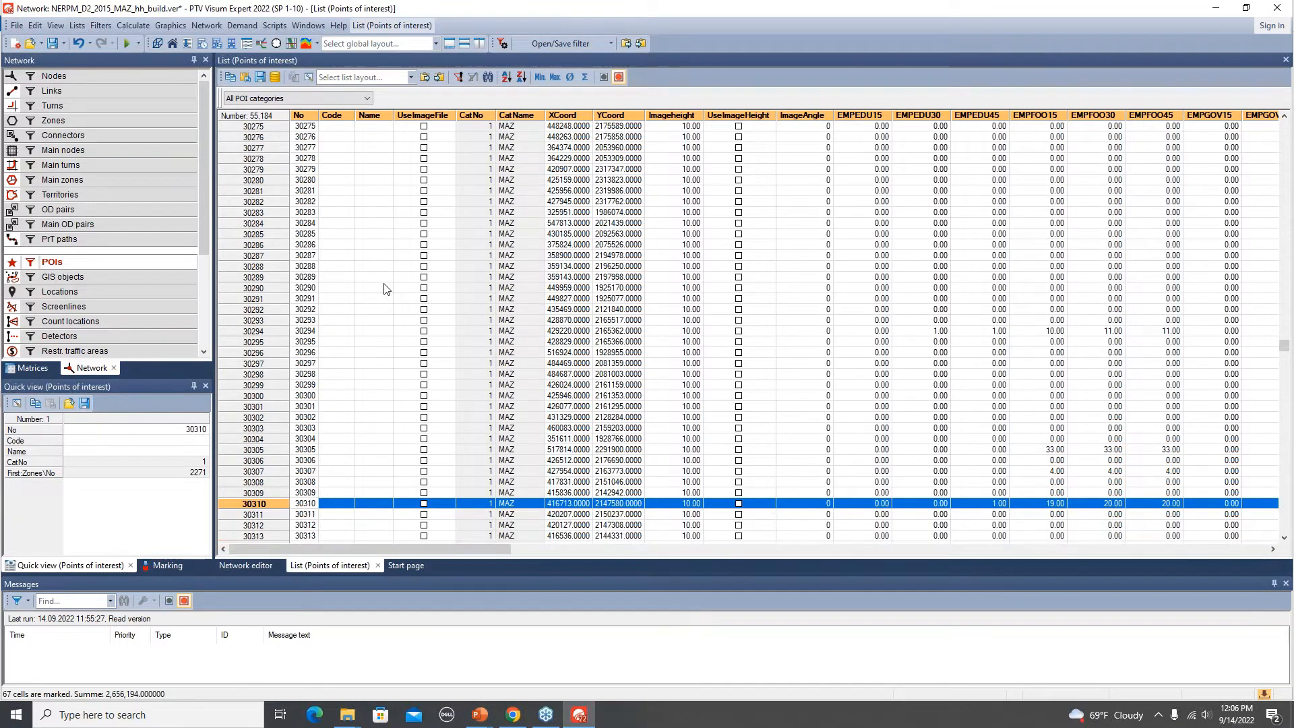
pyautogui.scroll(5, 384, 288)
pyautogui.scroll(5, 384, 289)
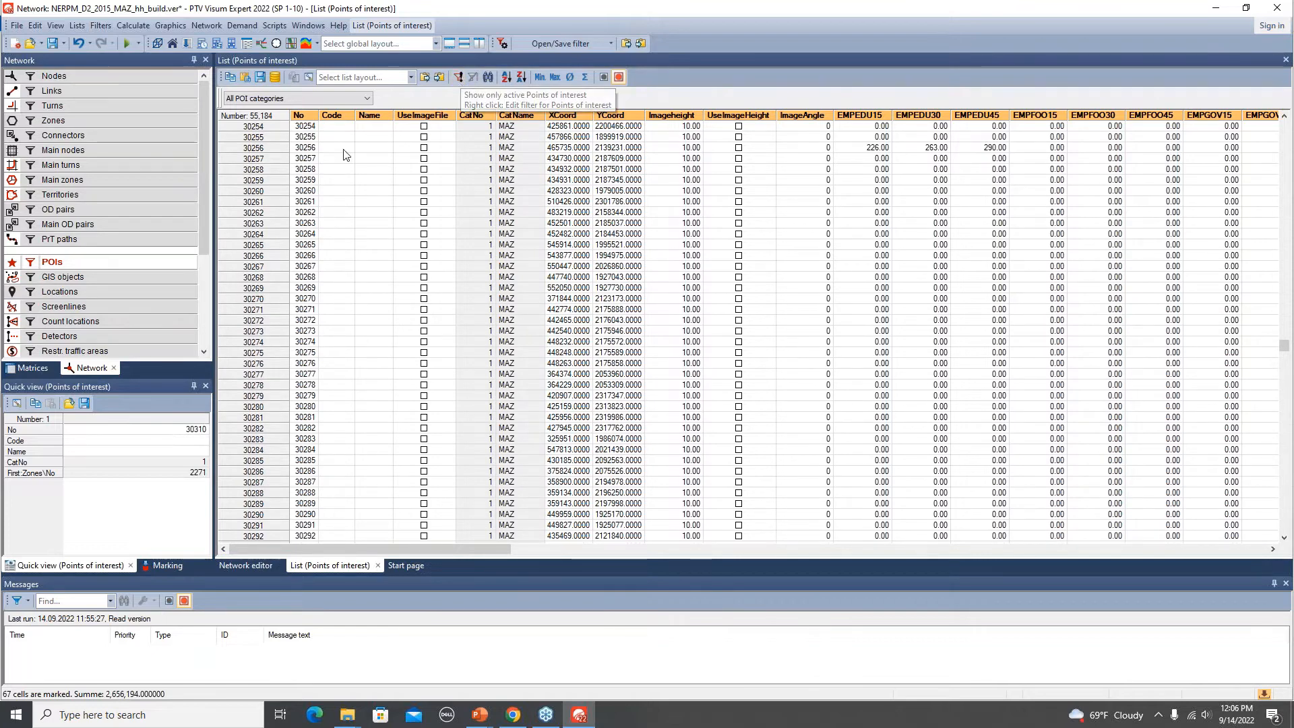
pyautogui.click(457, 78)
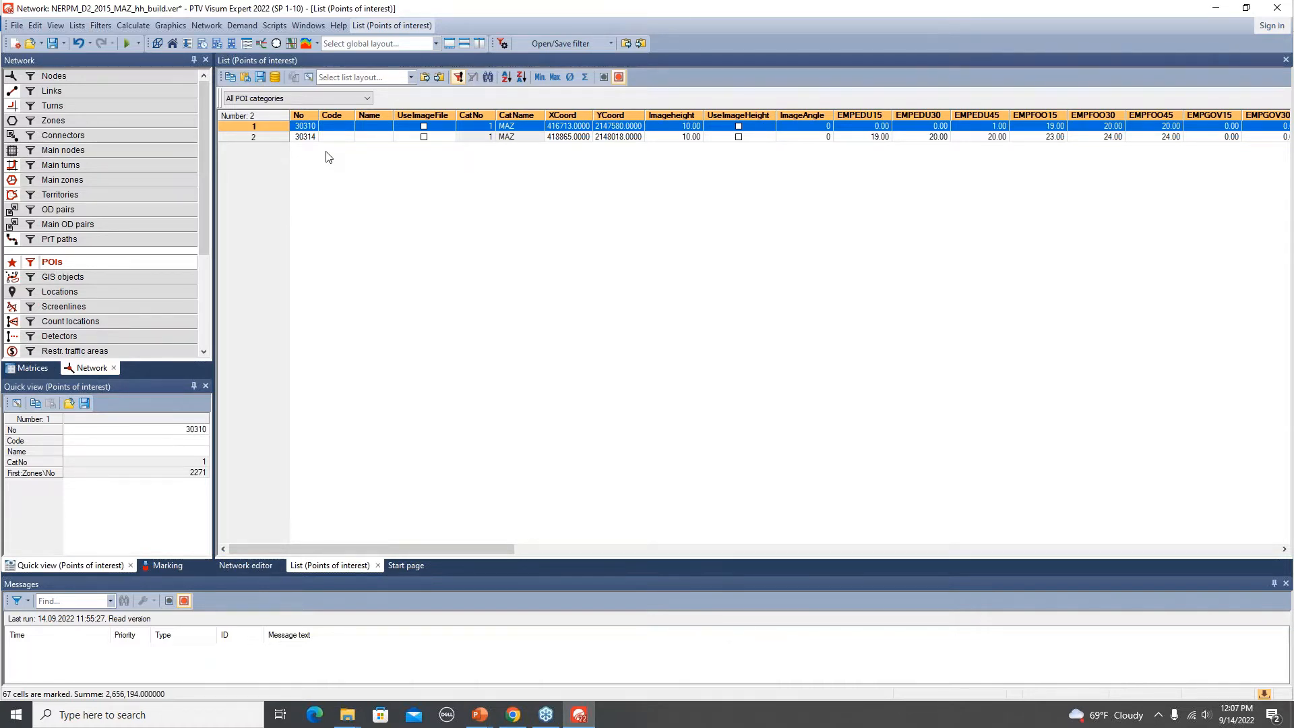
pyautogui.click(546, 254)
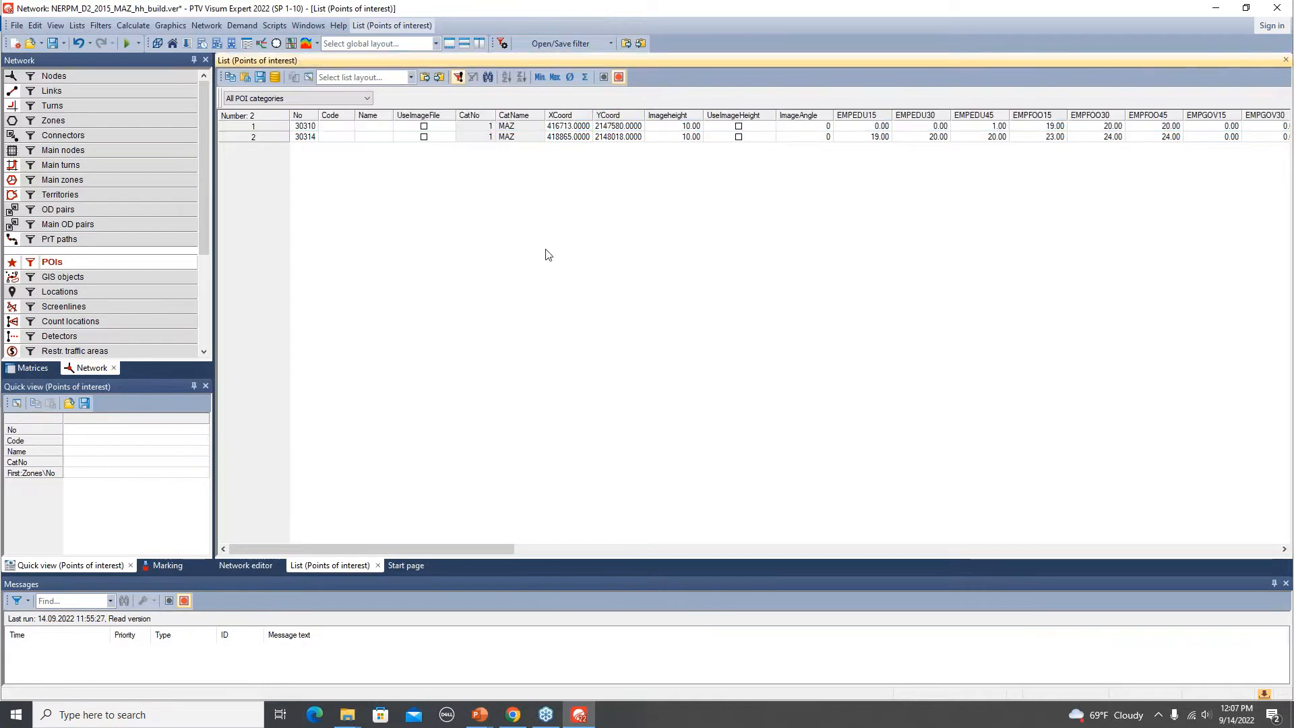
# Switch to the presentation slides and review the instructions for adding households.
pyautogui.hotkey('alt', 'Tab')
pyautogui.hotkey('alt', 'Tab')
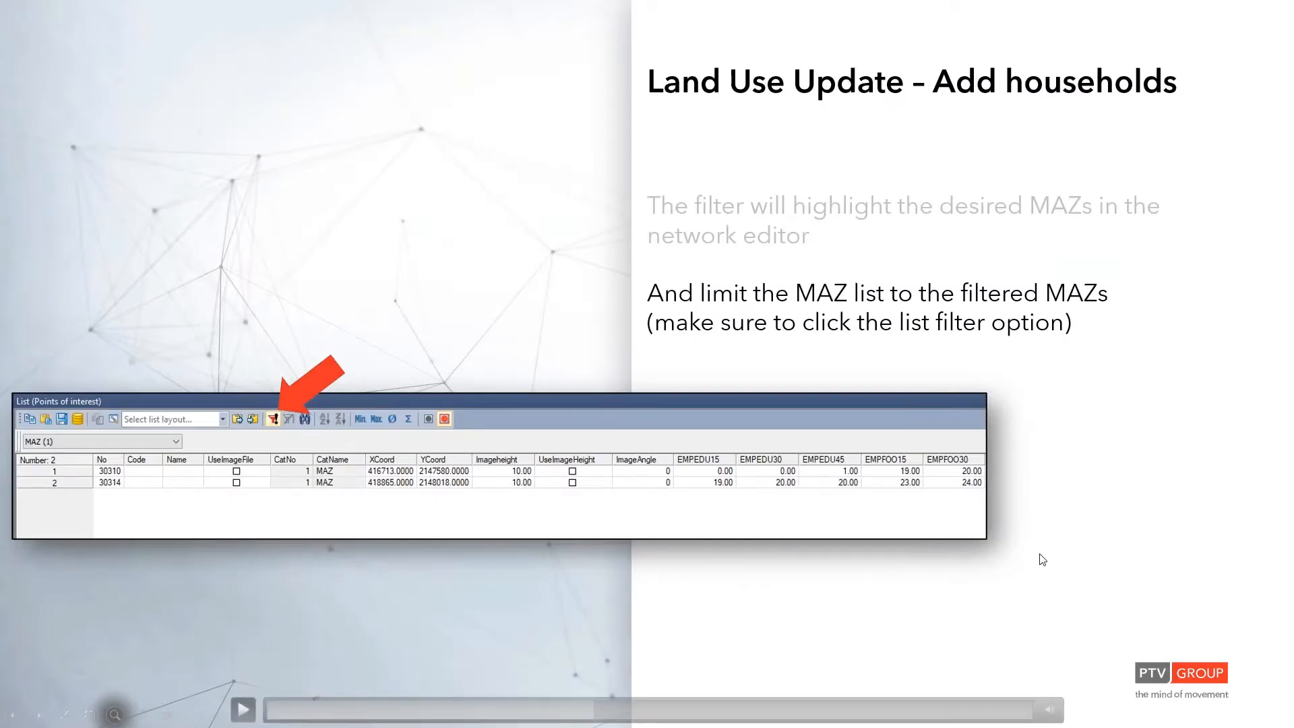
pyautogui.click(1089, 475)
pyautogui.click(1089, 475)
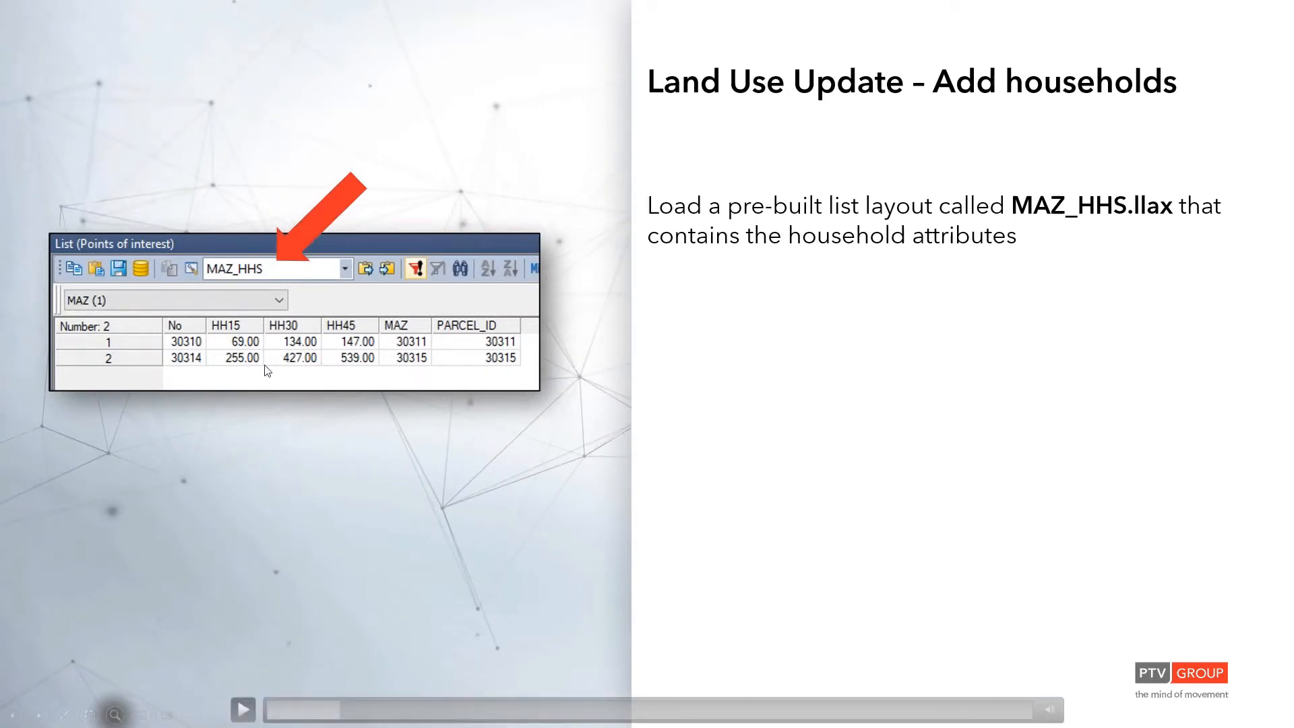
pyautogui.hotkey('alt', 'Tab')
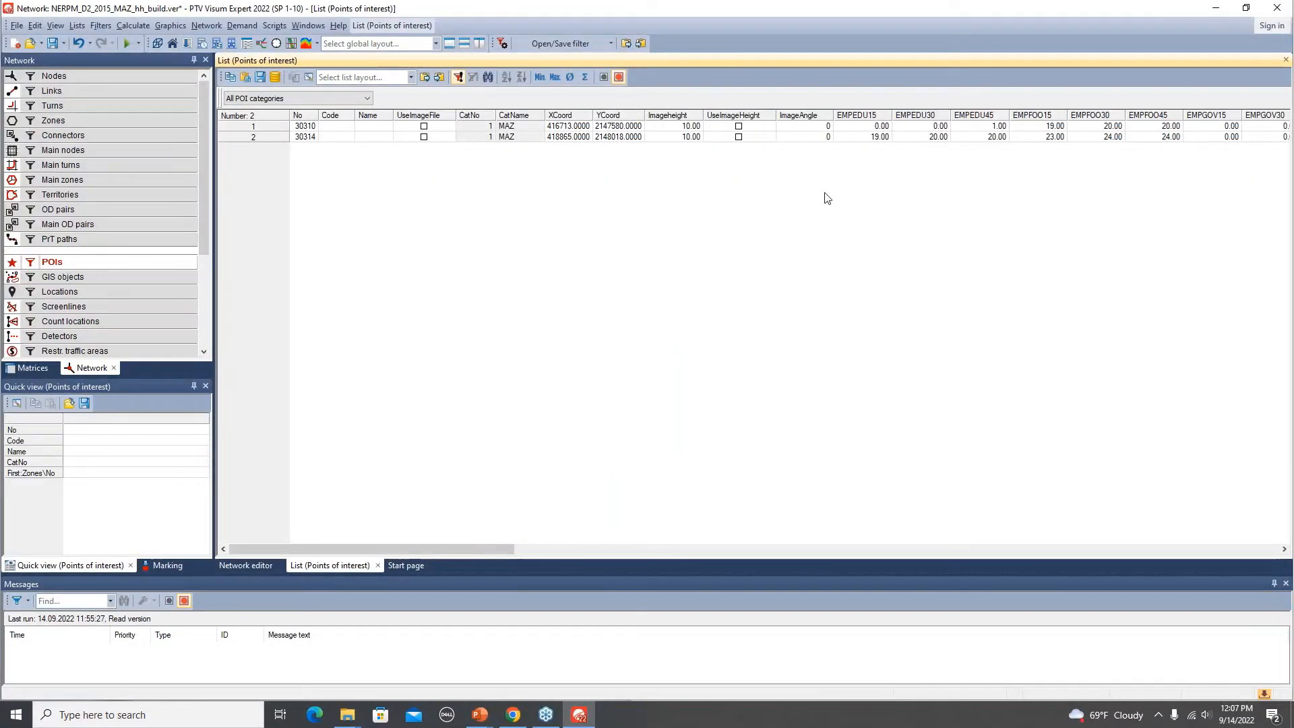
pyautogui.moveTo(371, 550)
pyautogui.mouseDown()
pyautogui.moveTo(1188, 547)
pyautogui.moveTo(361, 547)
pyautogui.mouseUp()
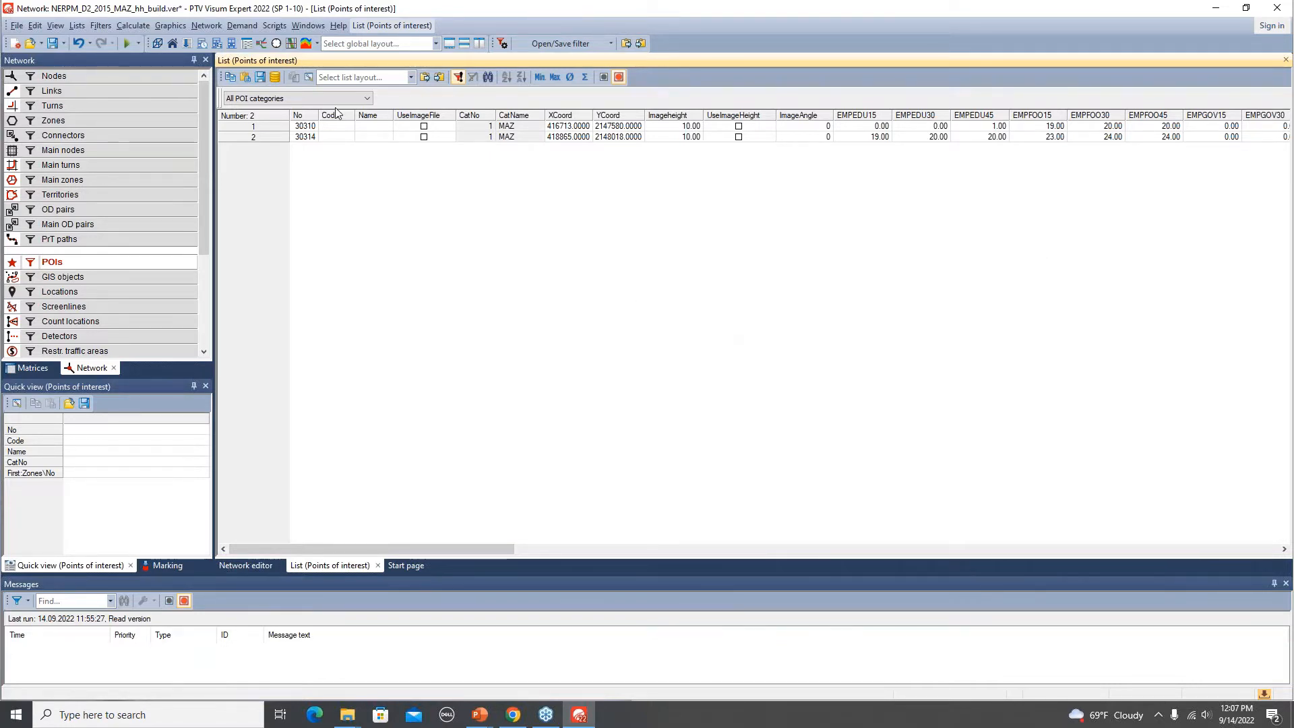
pyautogui.click(309, 77)
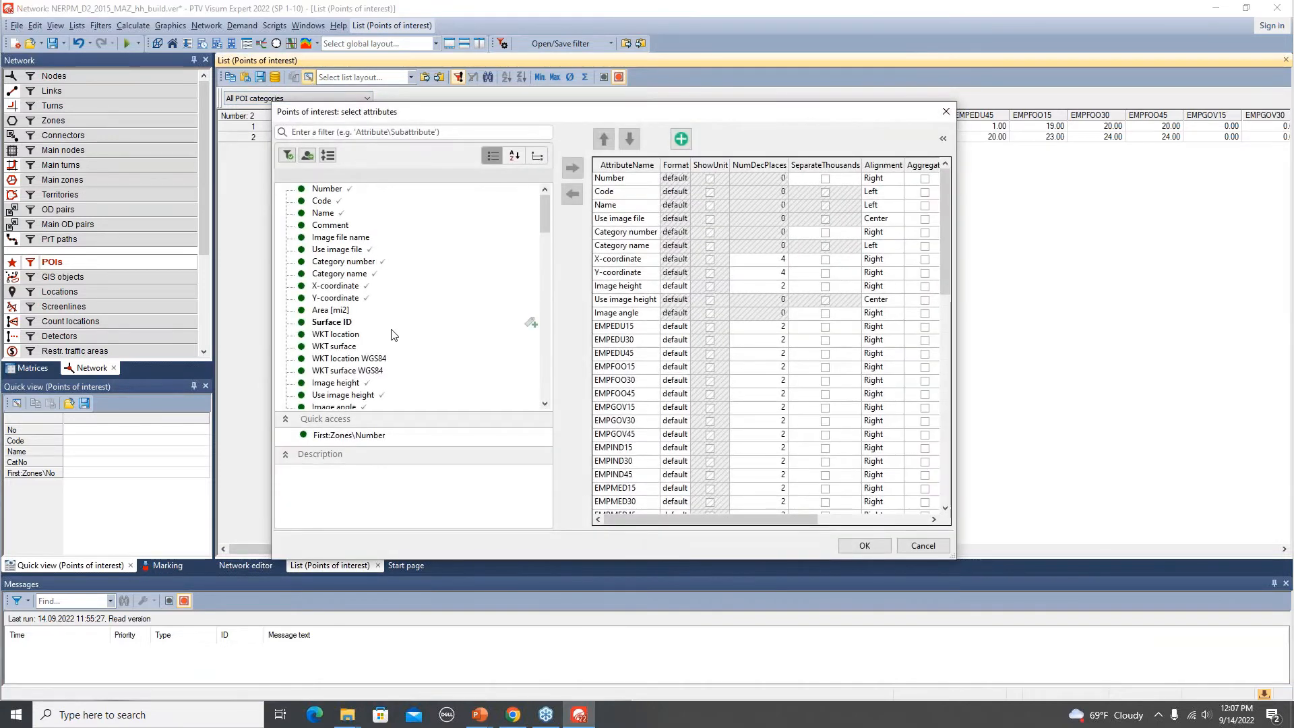
pyautogui.click(922, 546)
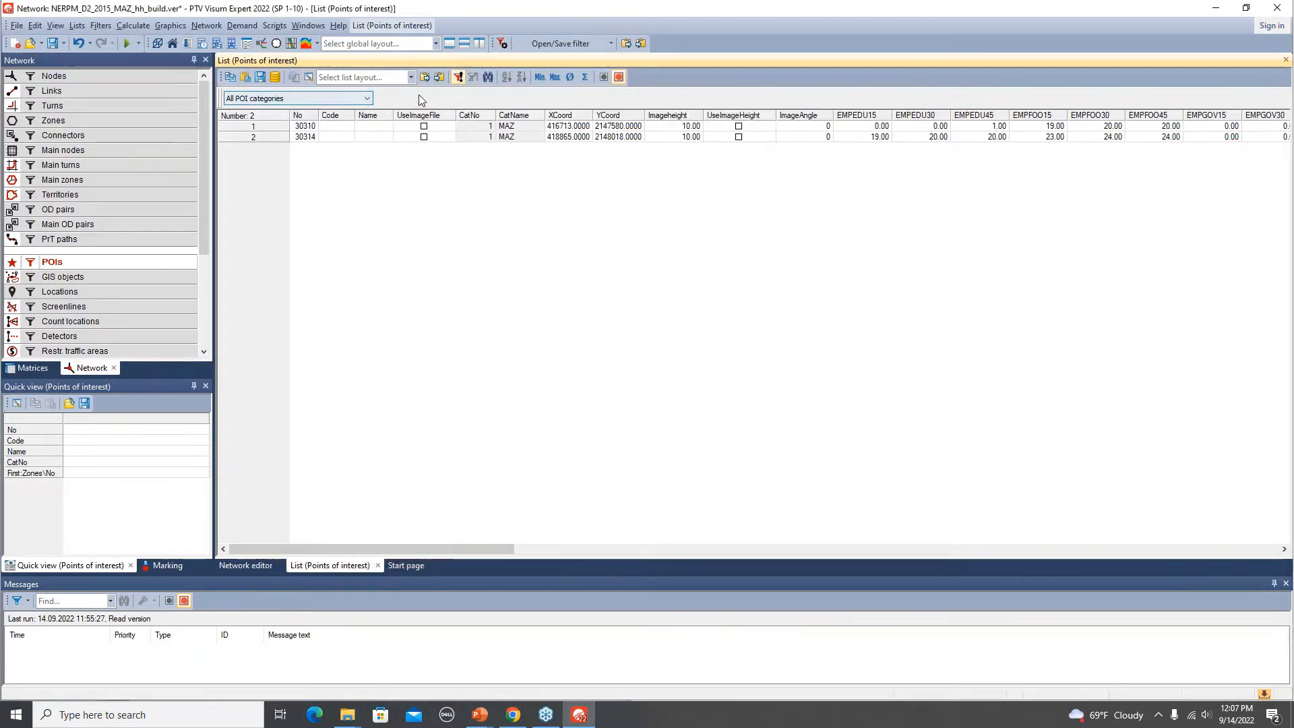
# Load the MAZ_HHS.llax list layout from the project's listings folder into the POI list.
pyautogui.hotkey('alt', 'Tab')
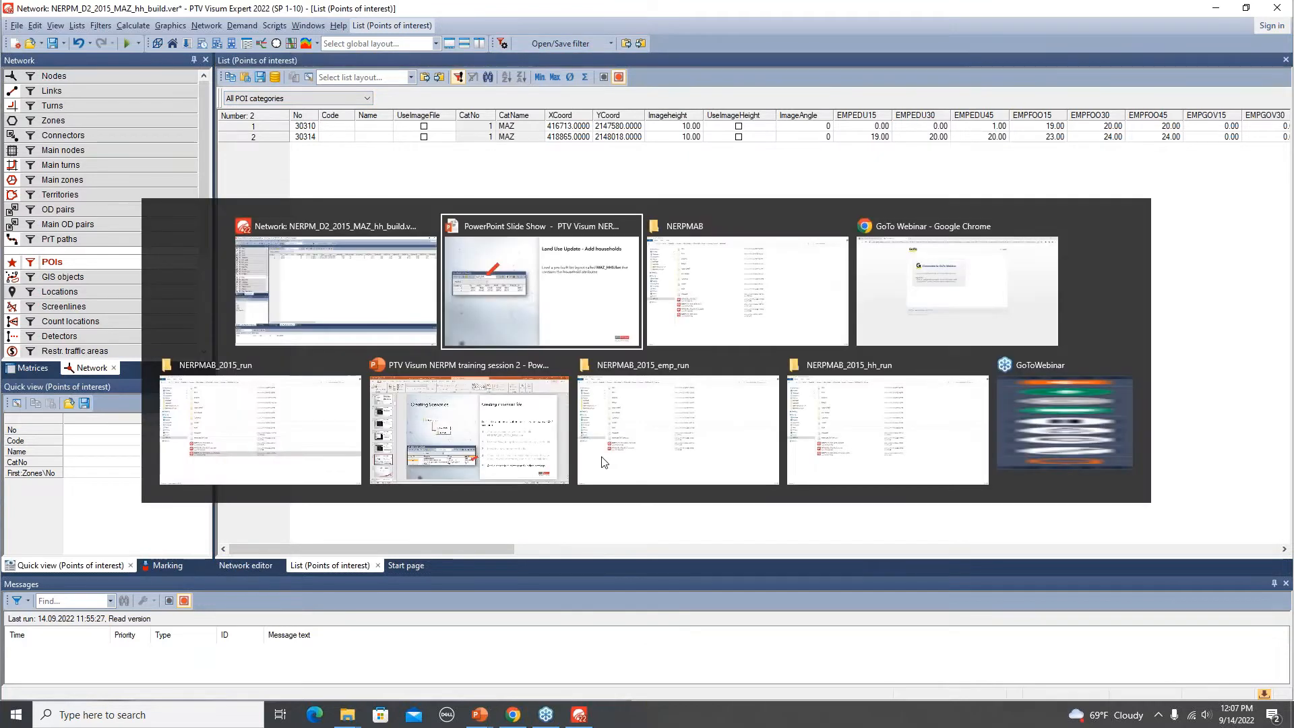
pyautogui.hotkey('alt', 'Tab')
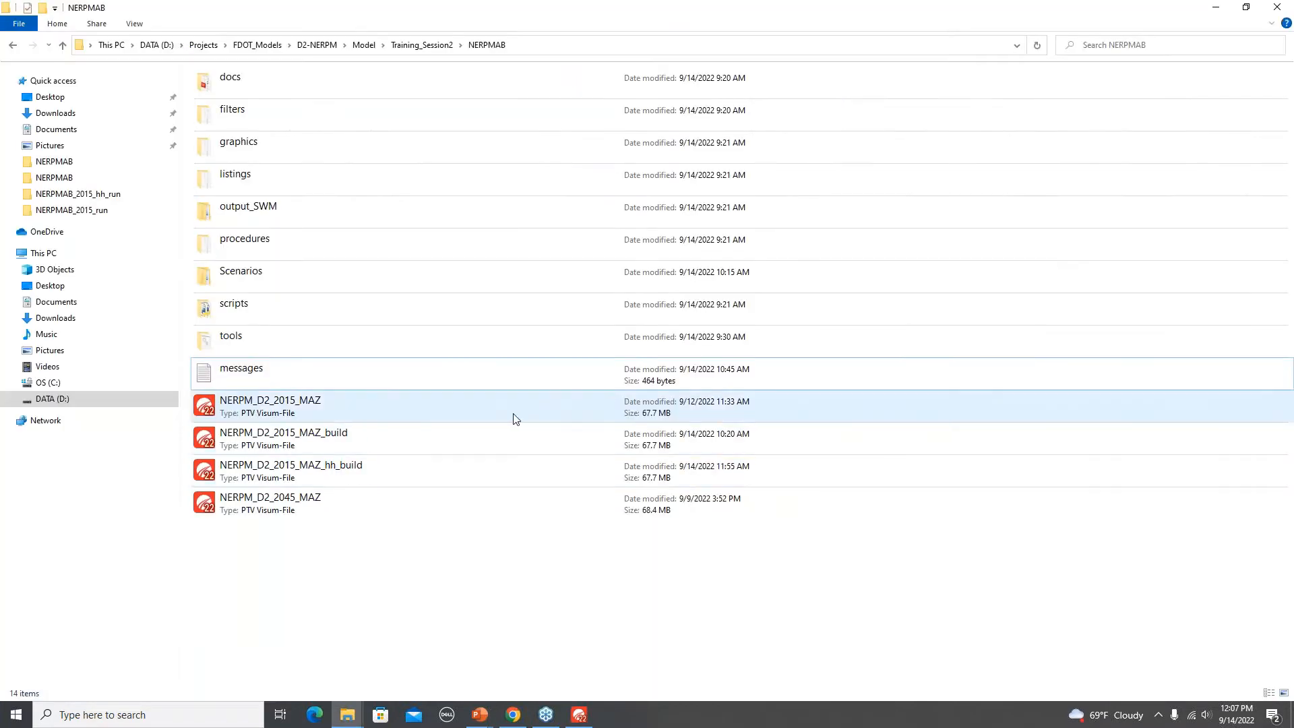
pyautogui.doubleClick(257, 183)
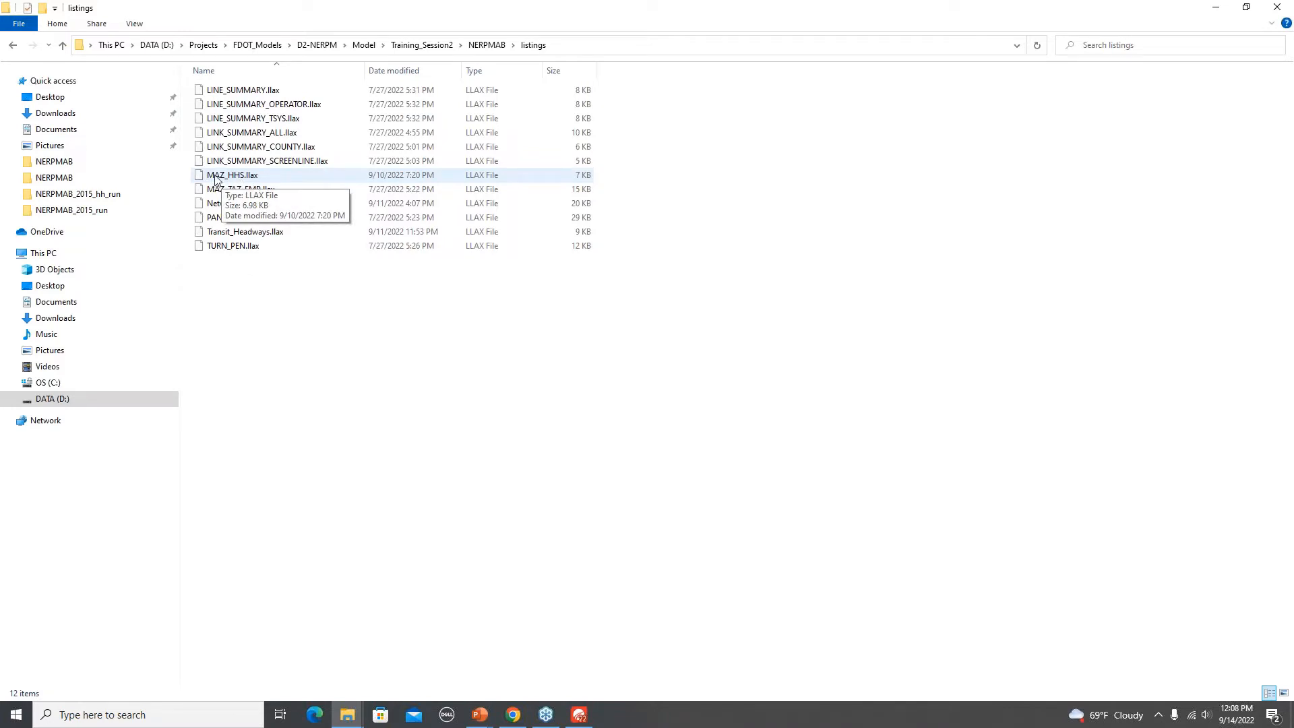
pyautogui.moveTo(210, 179); pyautogui.dragTo(527, 266)
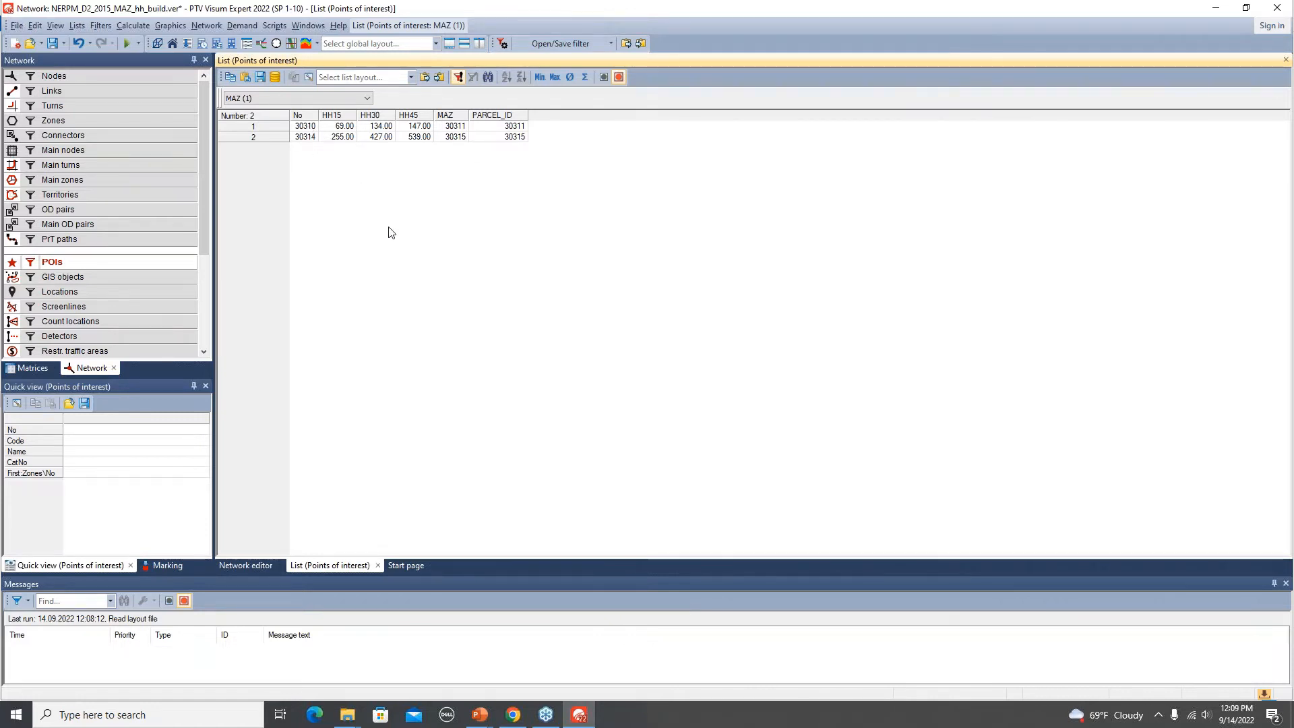
# Switch to the presentation and review the slide on updating the 2015 household values.
pyautogui.hotkey('alt', 'Tab')
pyautogui.hotkey('alt', 'Tab')
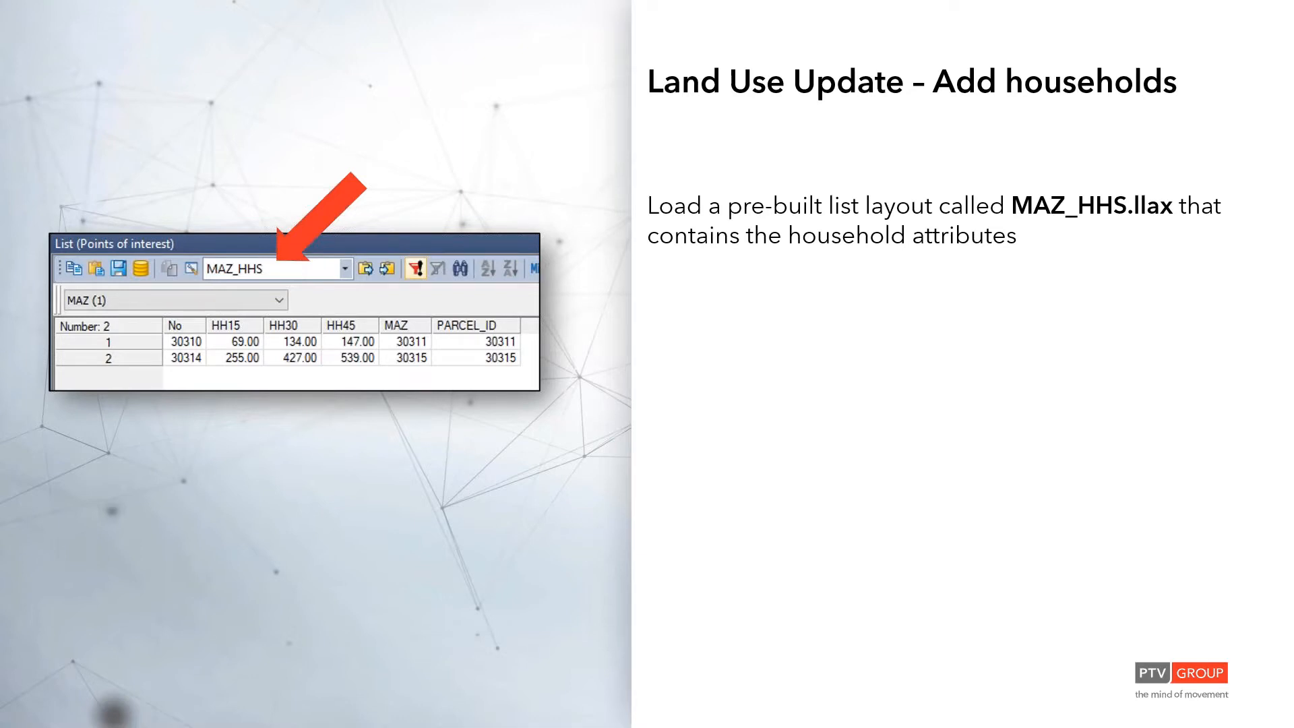
pyautogui.press('Right')
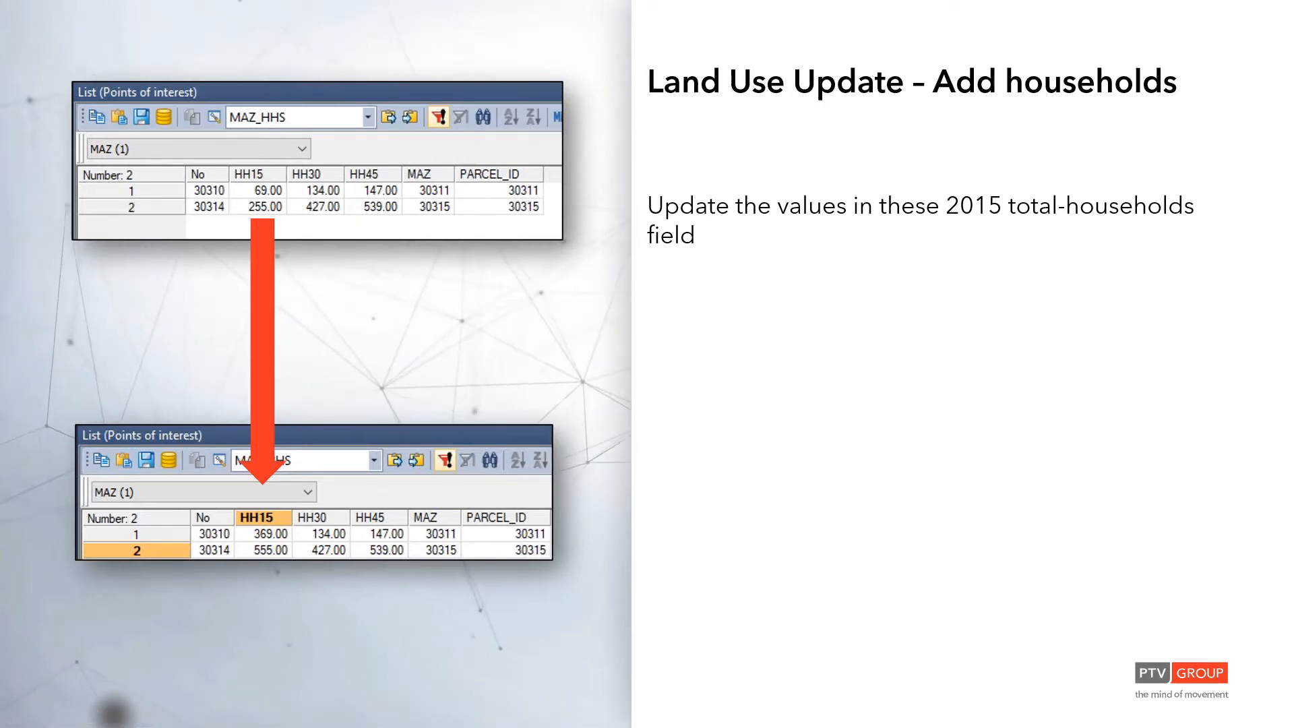
pyautogui.hotkey('alt', 'Tab')
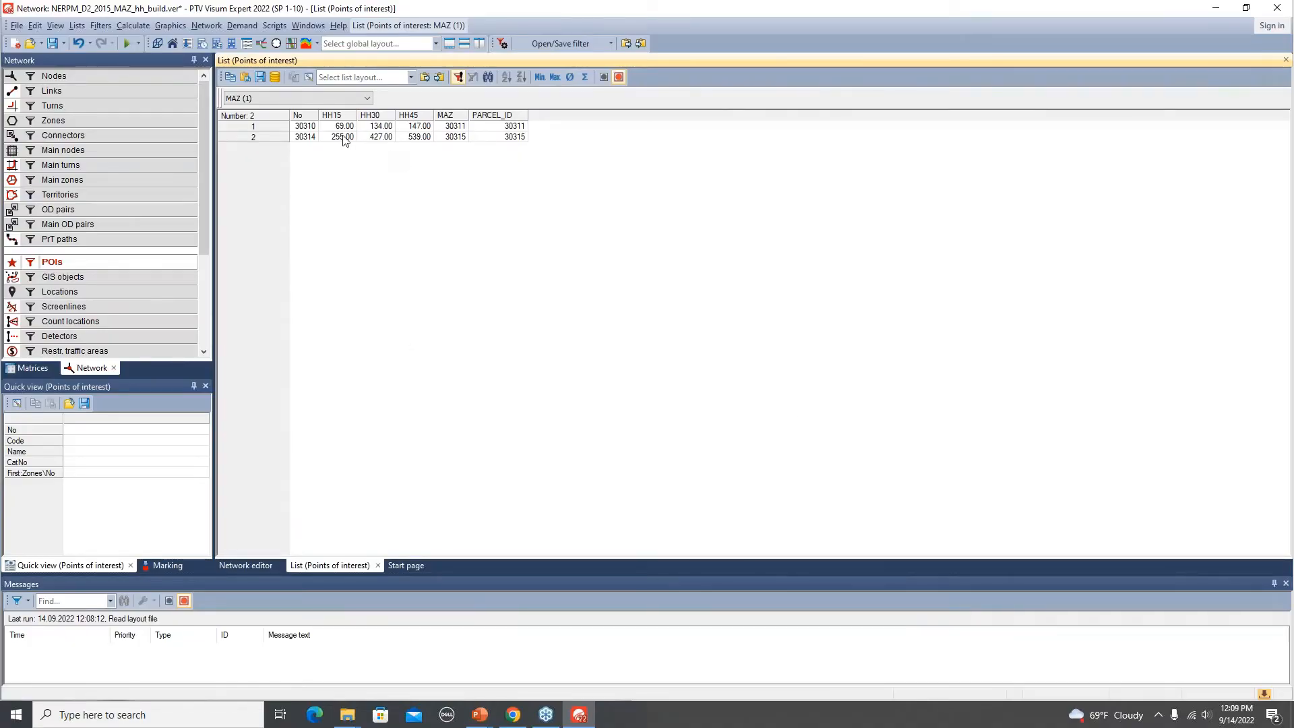
# Set the HH15 value of POI 30310 to 369.
pyautogui.click(342, 127)
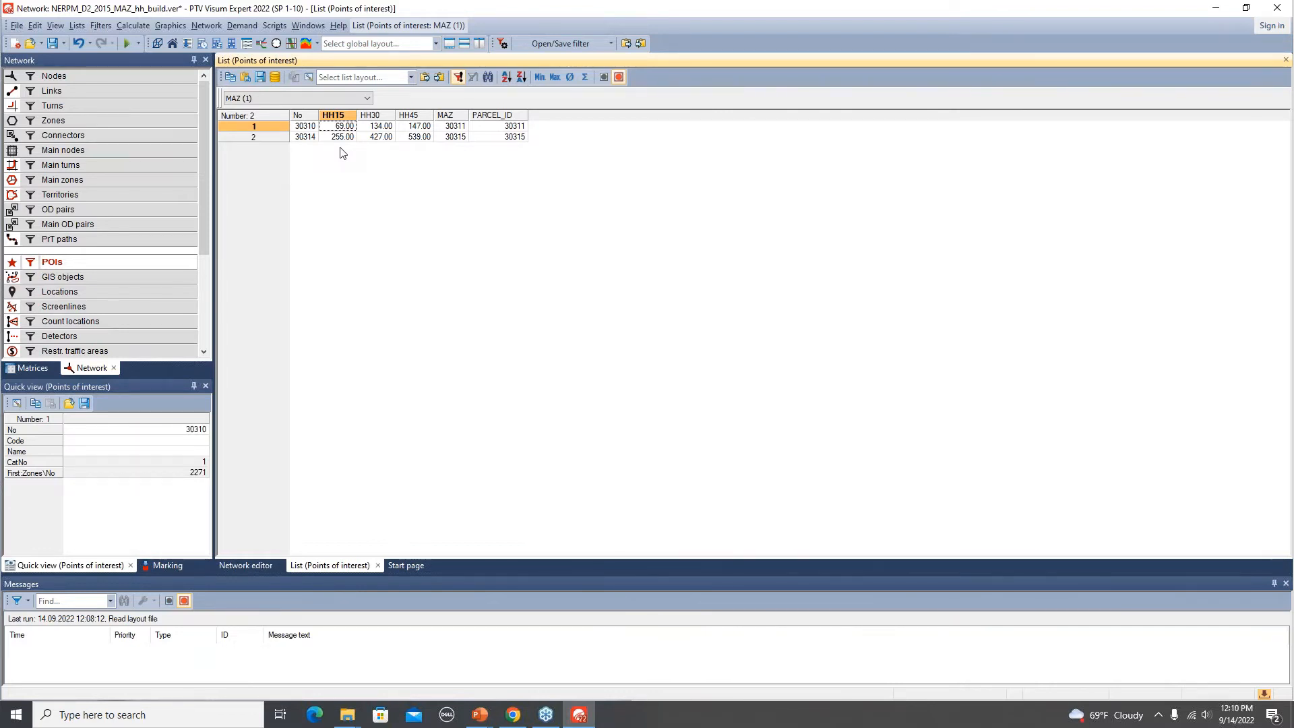
pyautogui.click(416, 128)
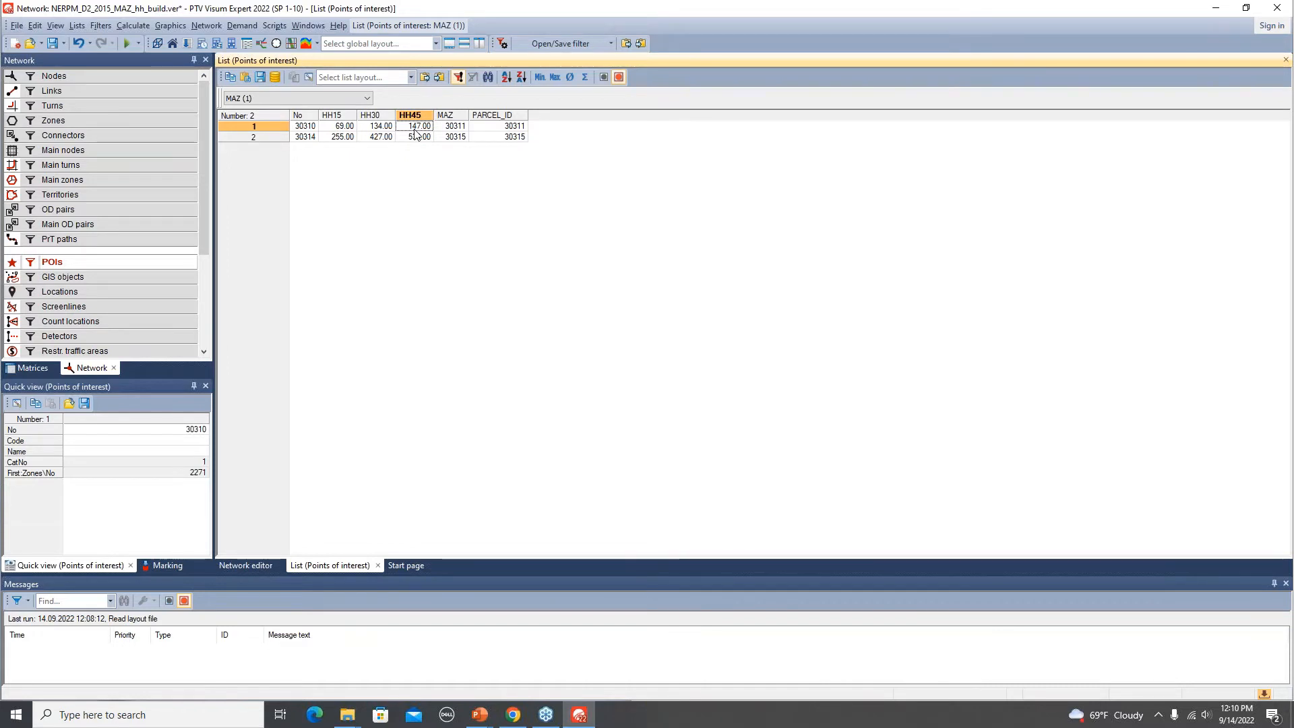
pyautogui.click(341, 134)
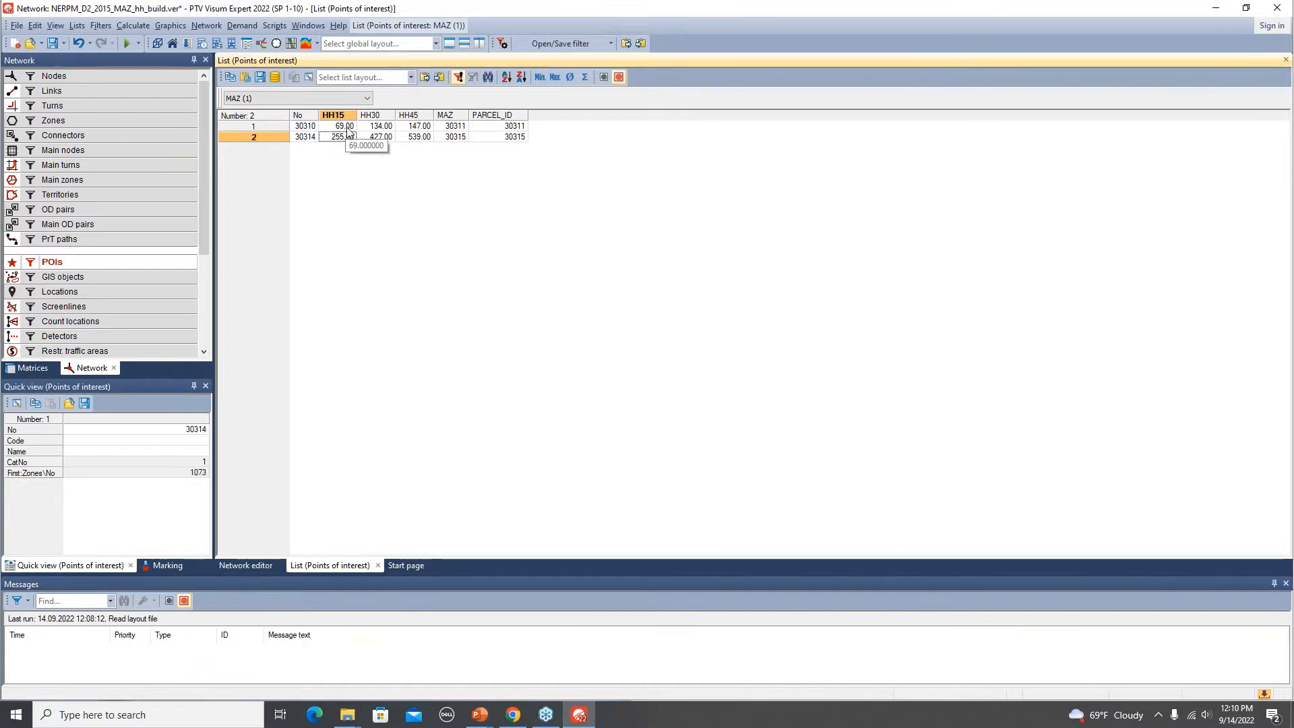
pyautogui.click(347, 127)
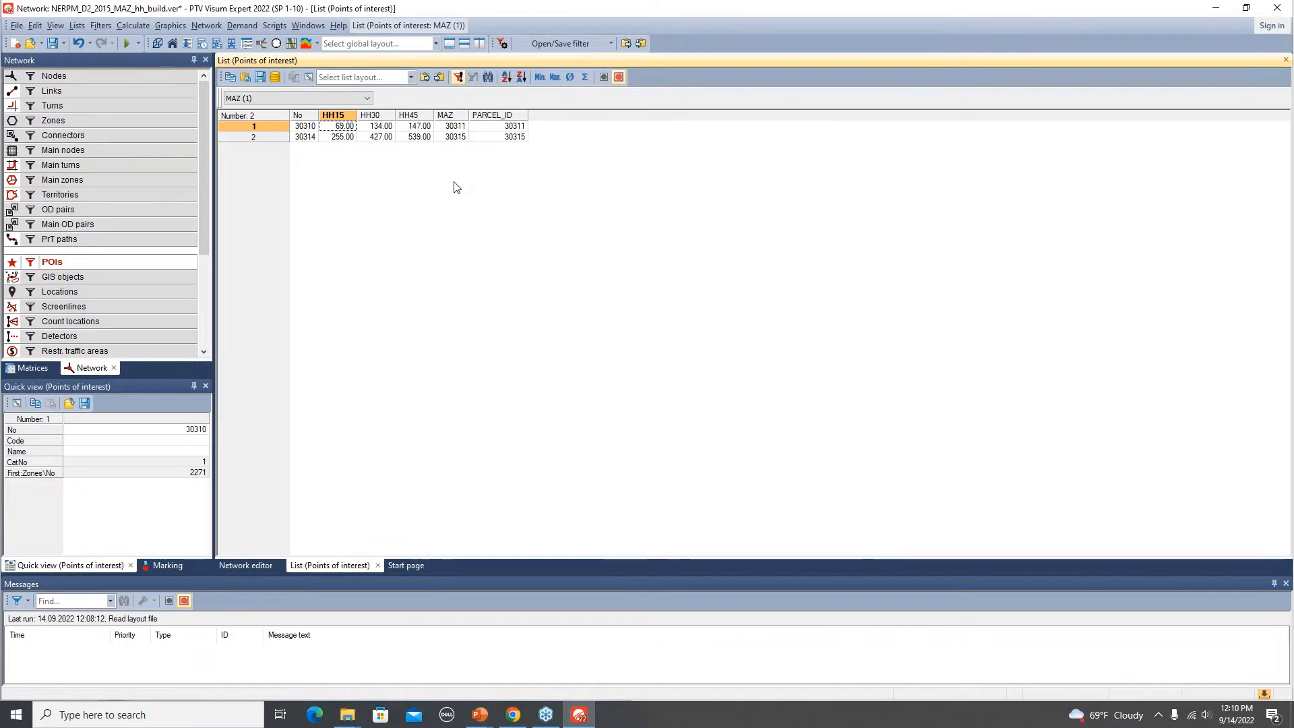
pyautogui.write('369')
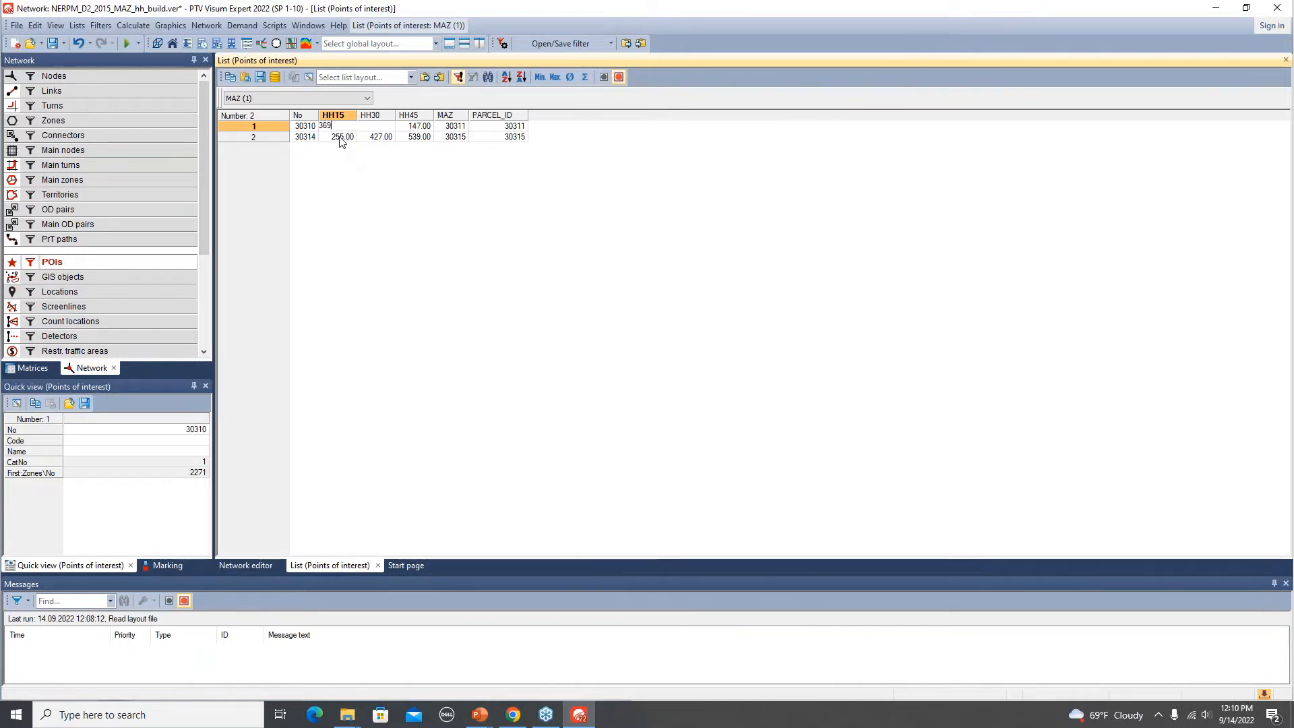
# Set the HH15 value of POI 30314 to 555.
pyautogui.click(341, 138)
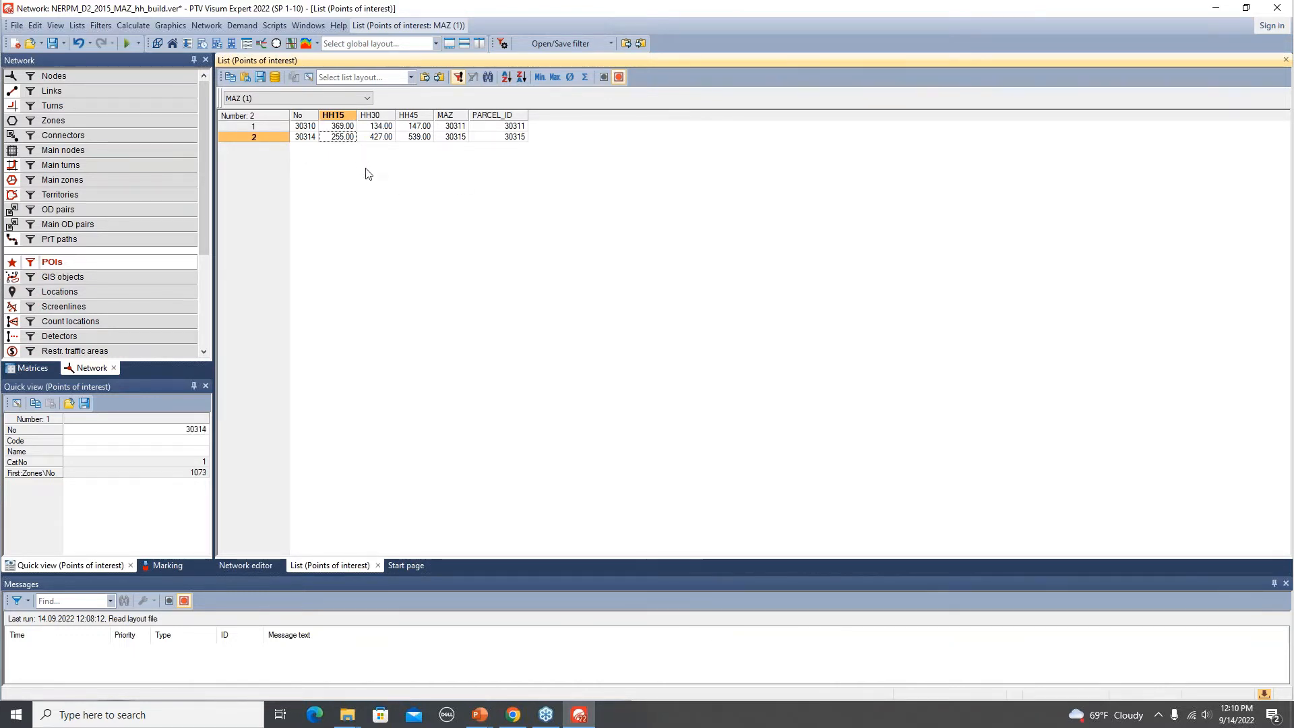
pyautogui.write('5')
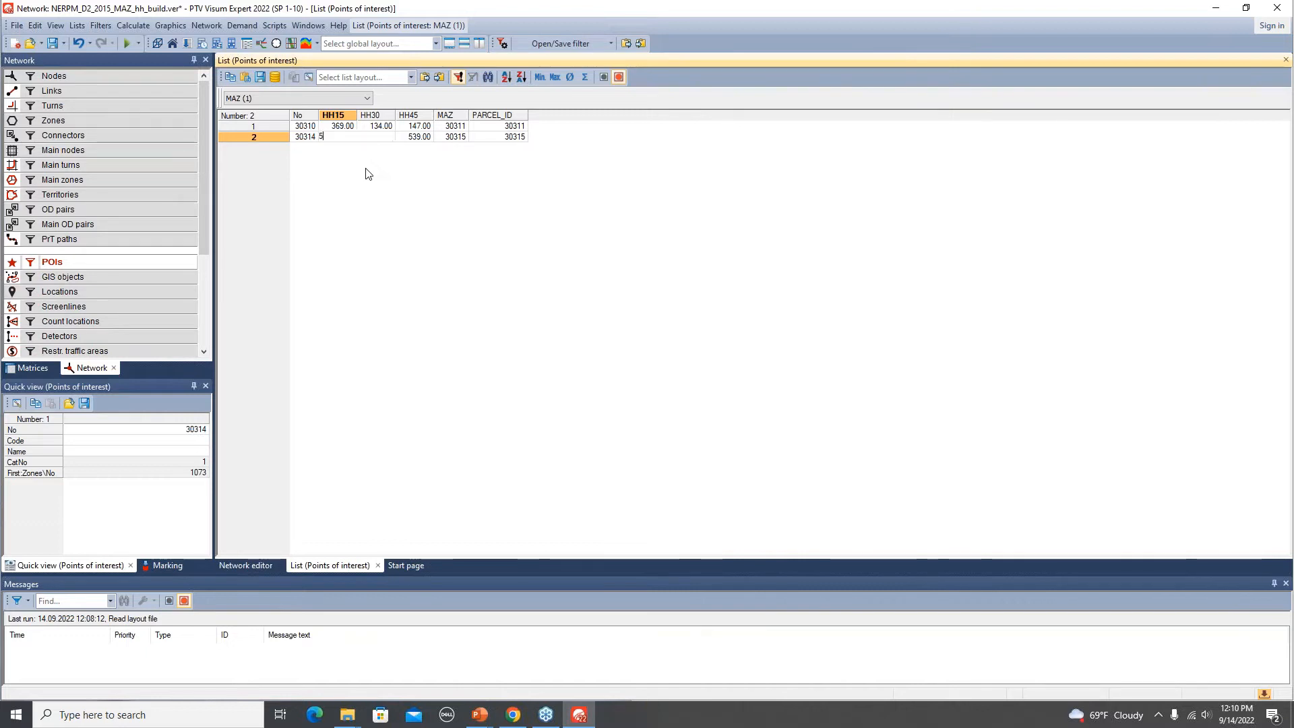
pyautogui.write('55')
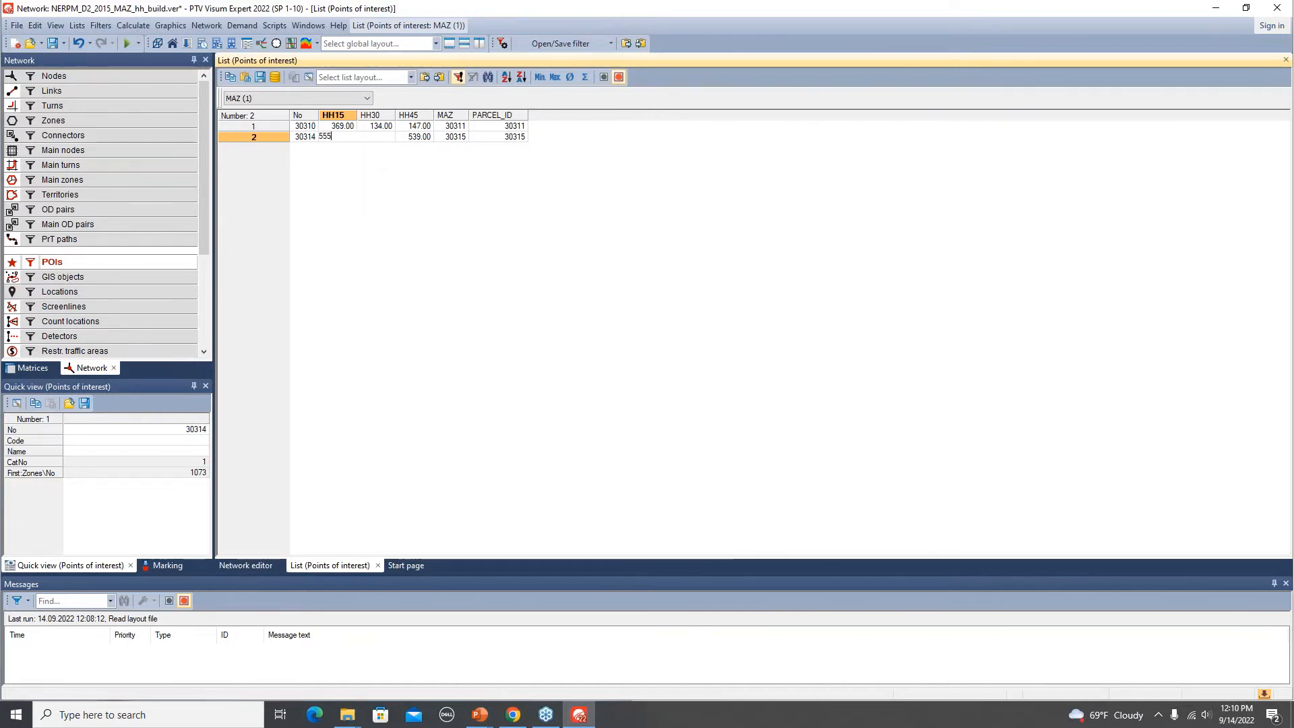
pyautogui.click(496, 140)
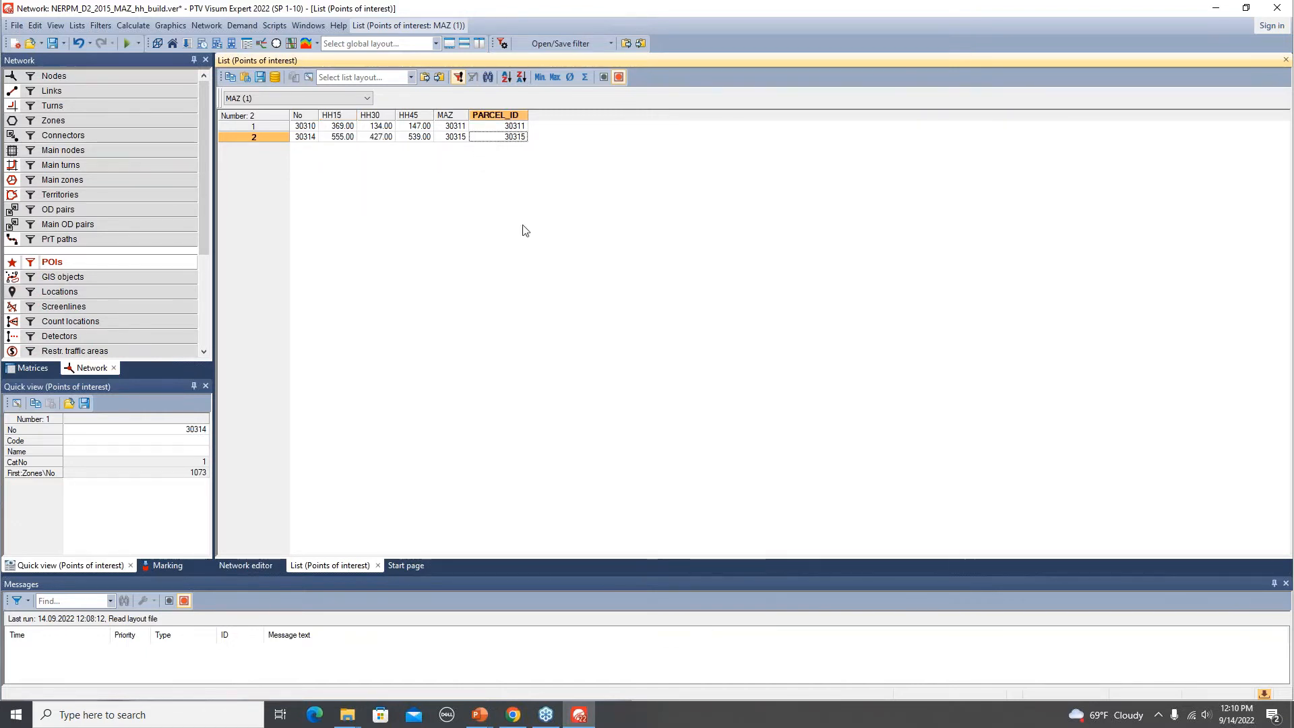
# Switch to the presentation and review the slide on loading the procedure parameter file.
pyautogui.hotkey('alt', 'Tab')
pyautogui.click(566, 332)
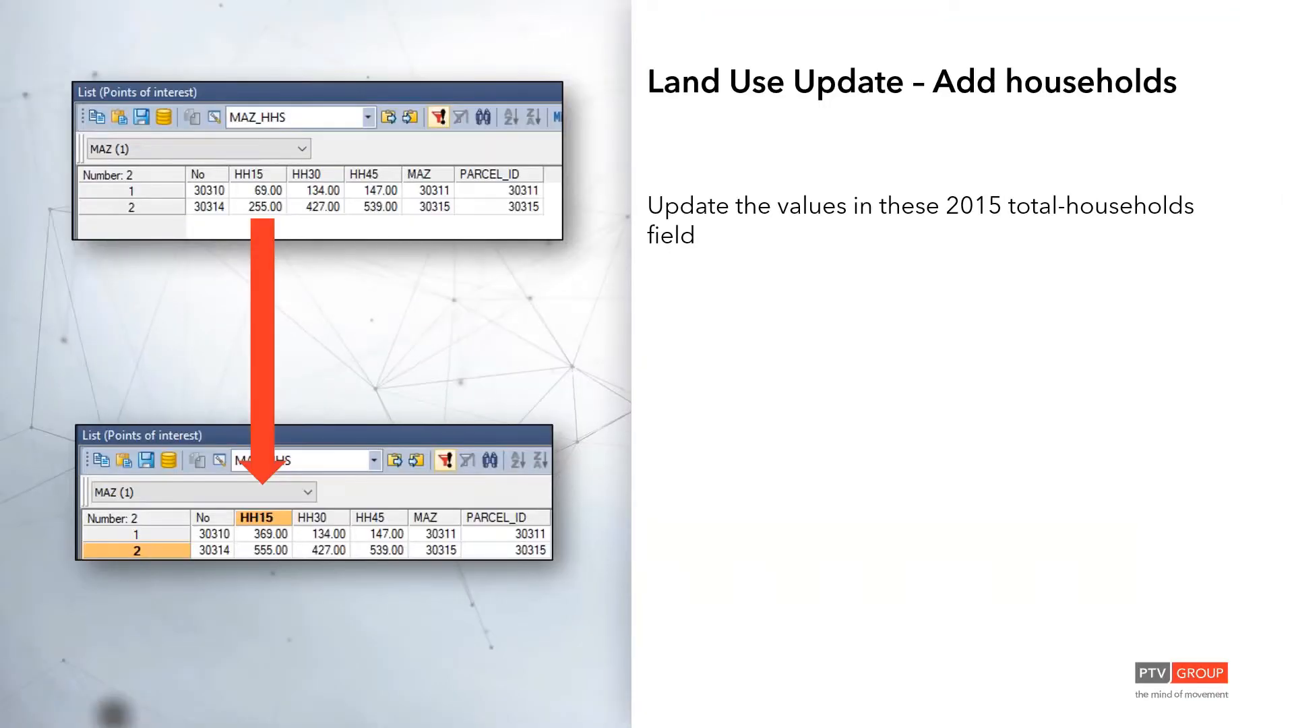
pyautogui.press('Right')
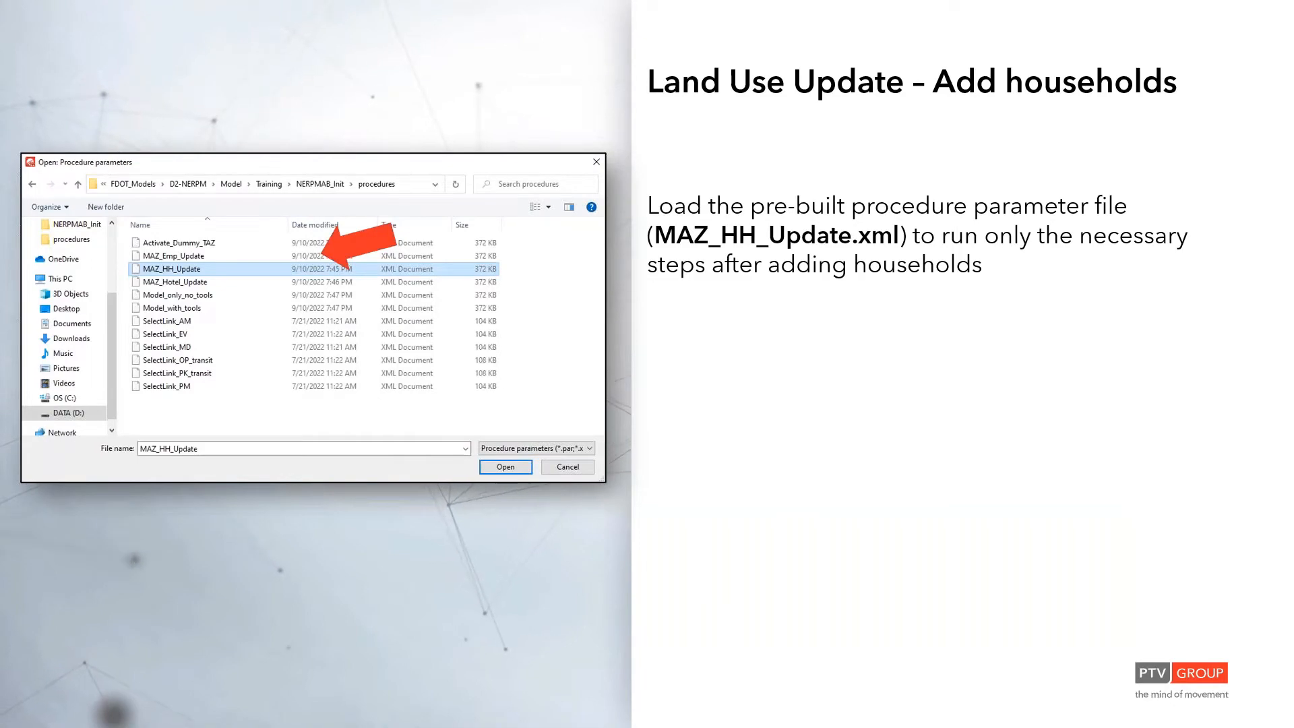
pyautogui.hotkey('alt', 'Tab')
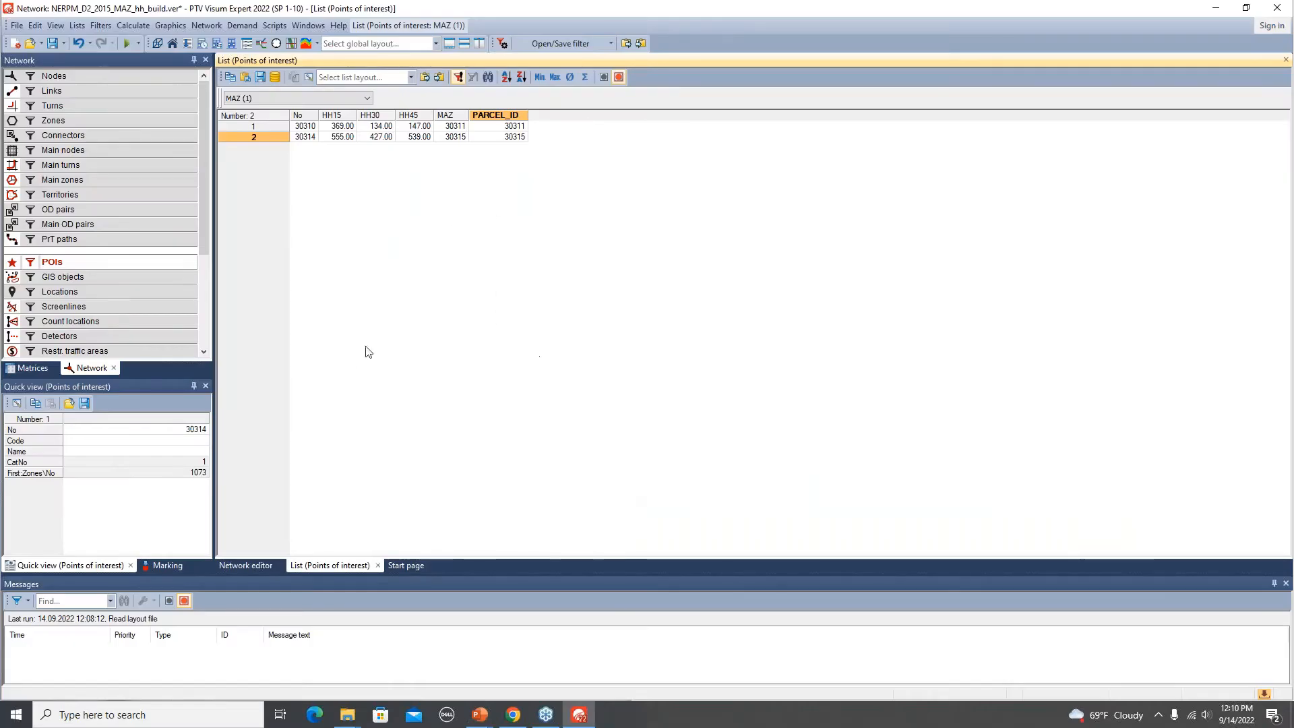
# Save the version file, replacing the existing NERPM_D2_2015_MAZ_hh_build.ver.
pyautogui.click(52, 43)
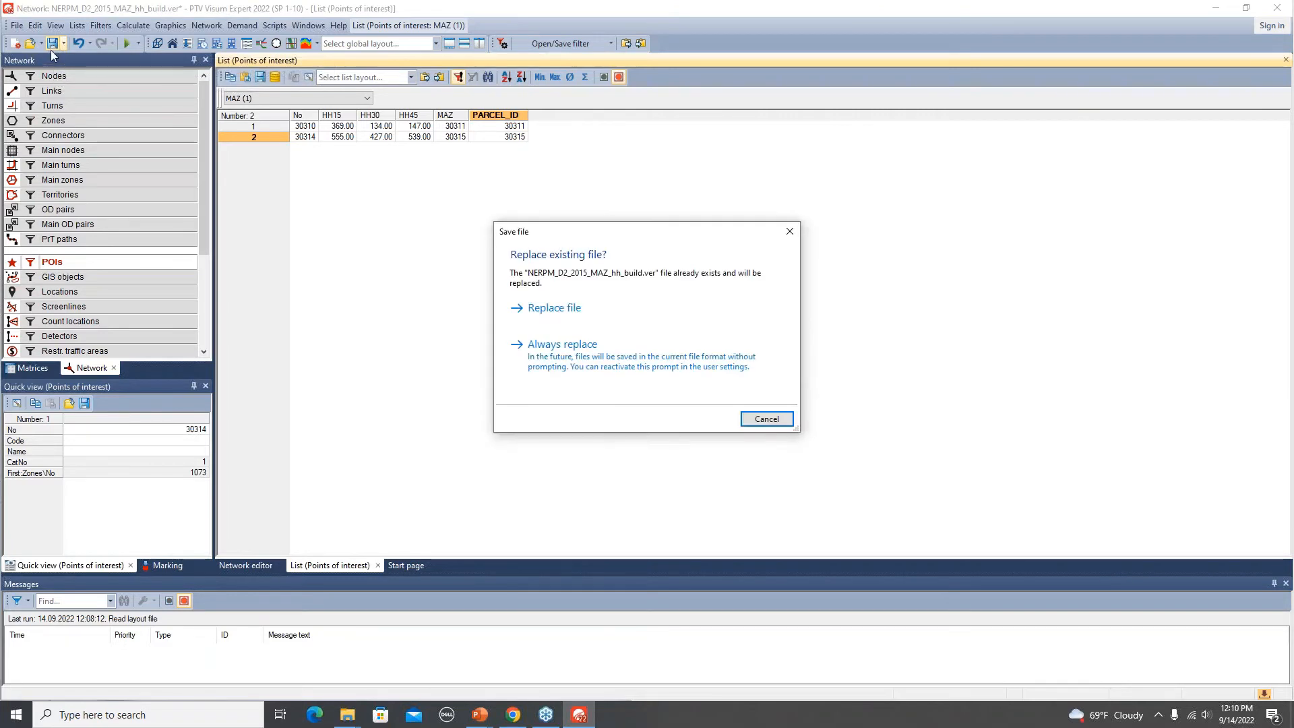
pyautogui.click(576, 314)
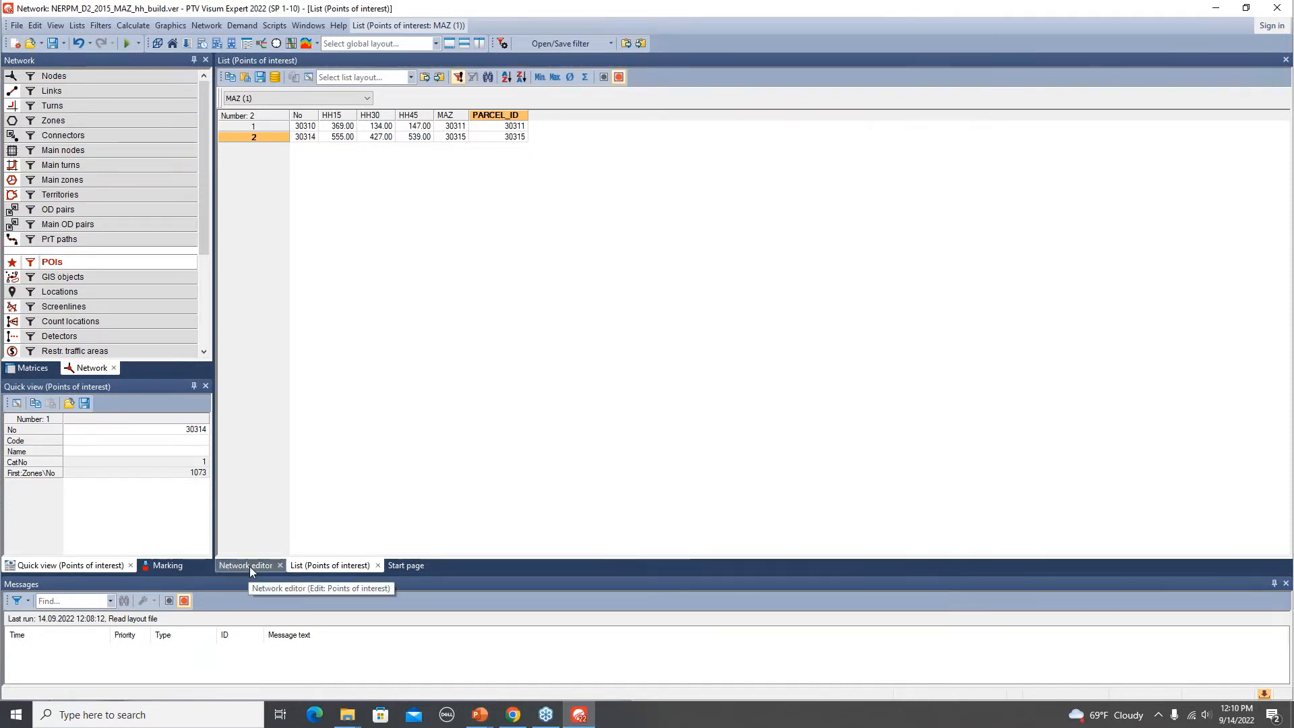
# Open the procedure sequence and expand the Synthetic Population/DaySim Data Tools group to inspect its scripts.
pyautogui.hotkey('alt', 'Tab')
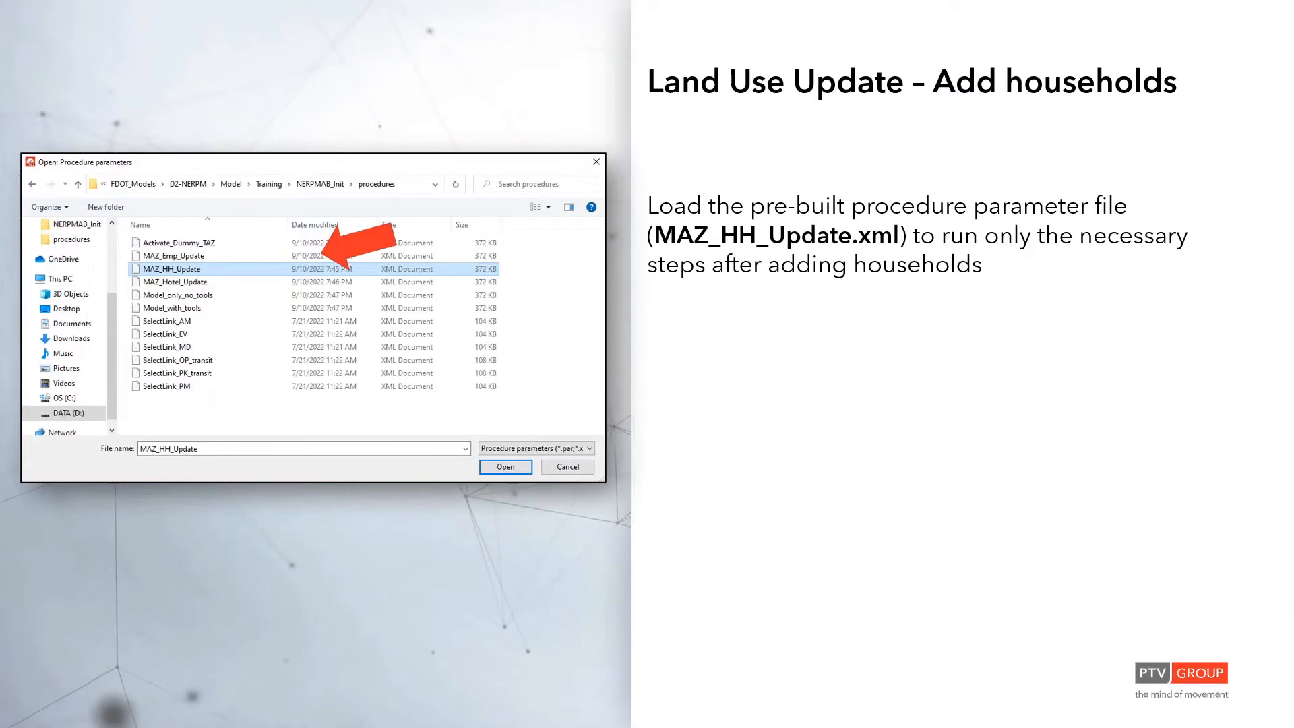
pyautogui.hotkey('alt', 'Tab')
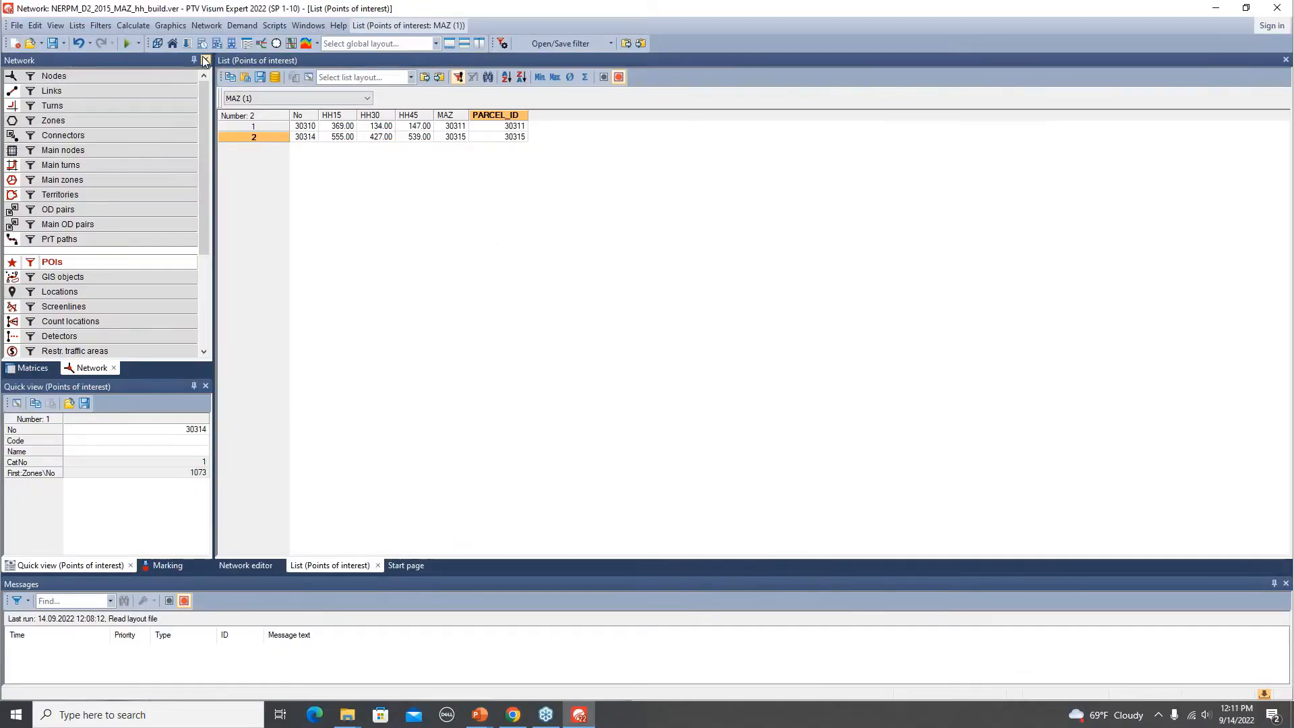
pyautogui.click(189, 44)
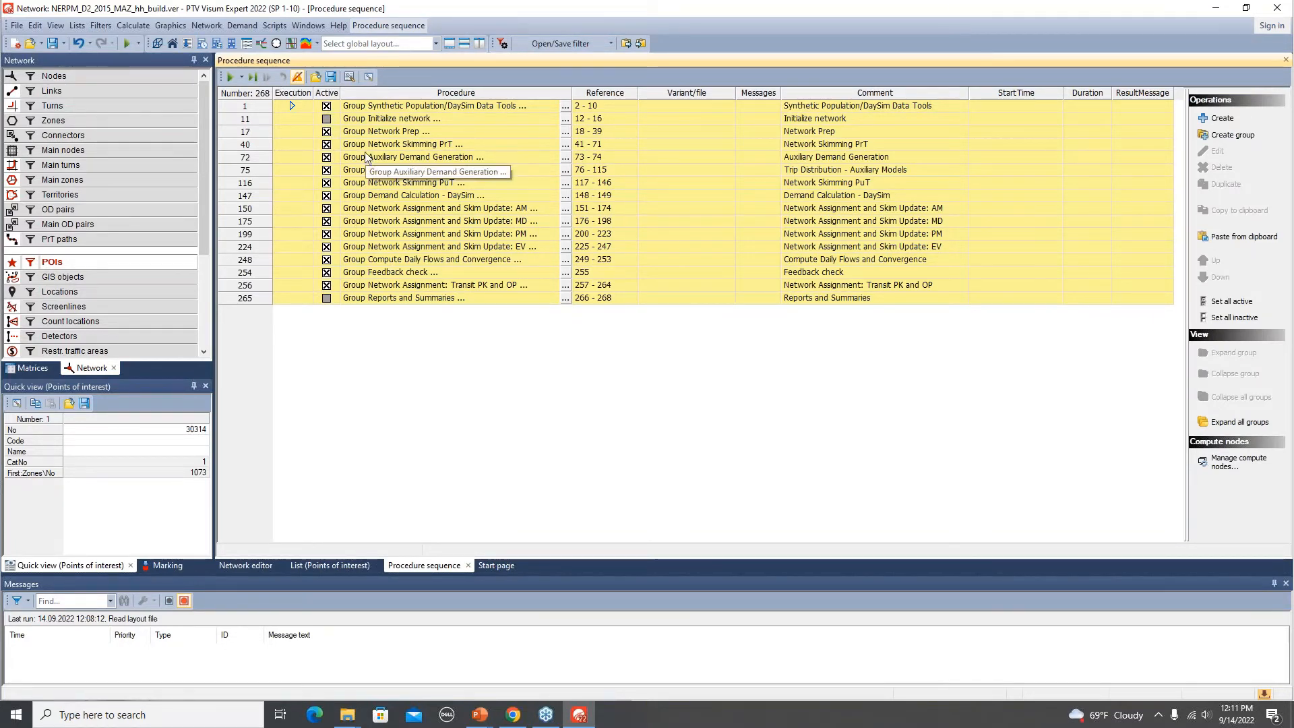
pyautogui.doubleClick(259, 106)
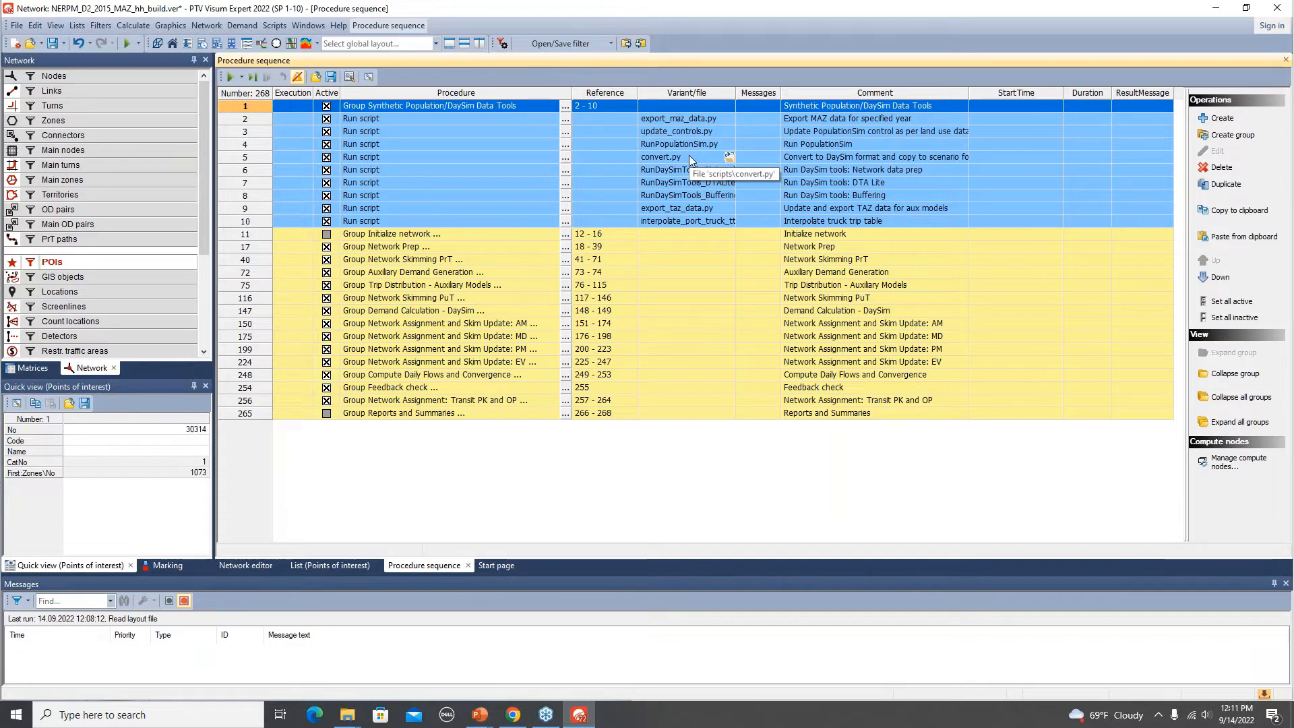
pyautogui.hotkey('alt', 'Tab')
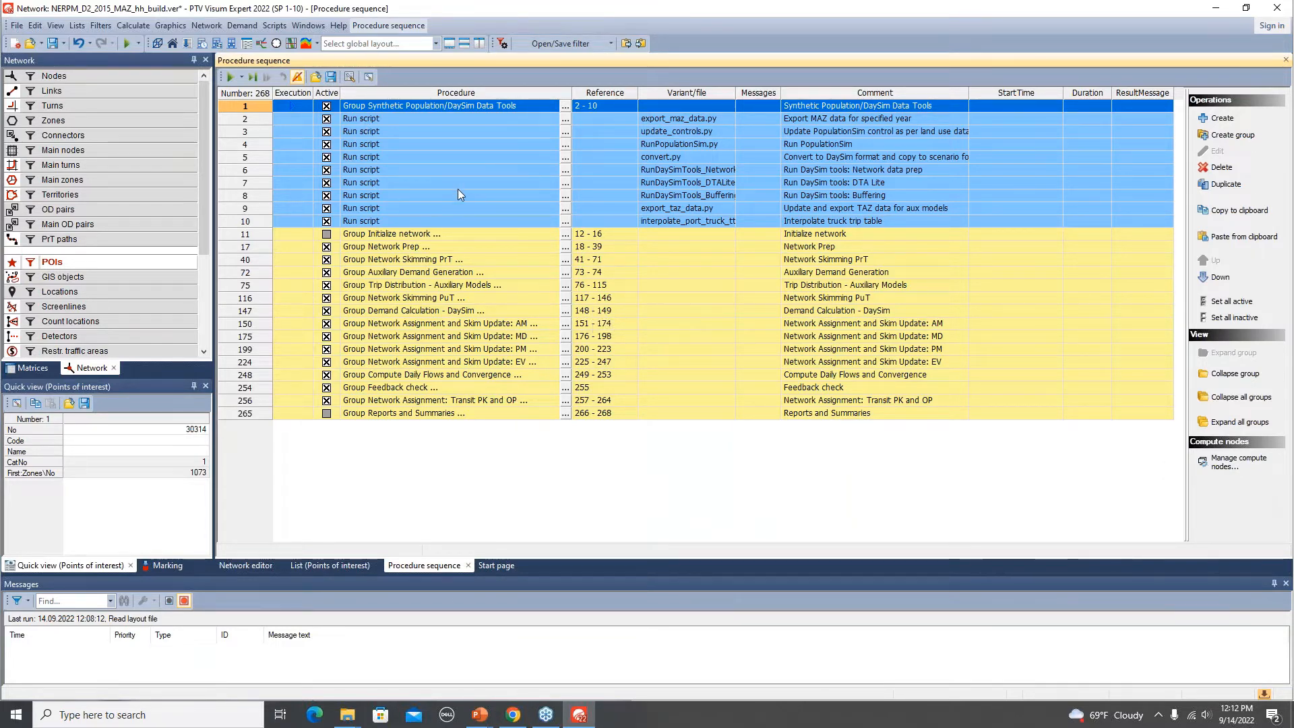
# Load the MAZ_HH_Update procedure parameter file from the procedures folder, replacing the procedure sequence.
pyautogui.click(316, 76)
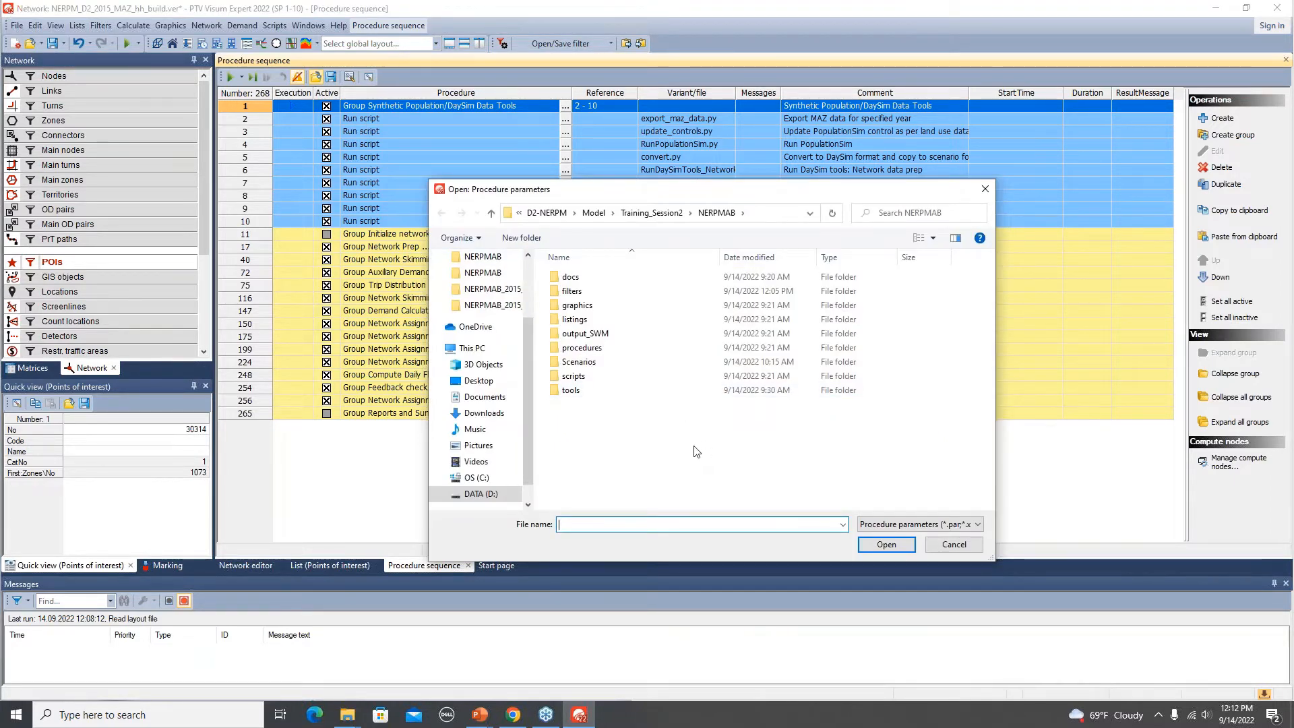
pyautogui.doubleClick(599, 351)
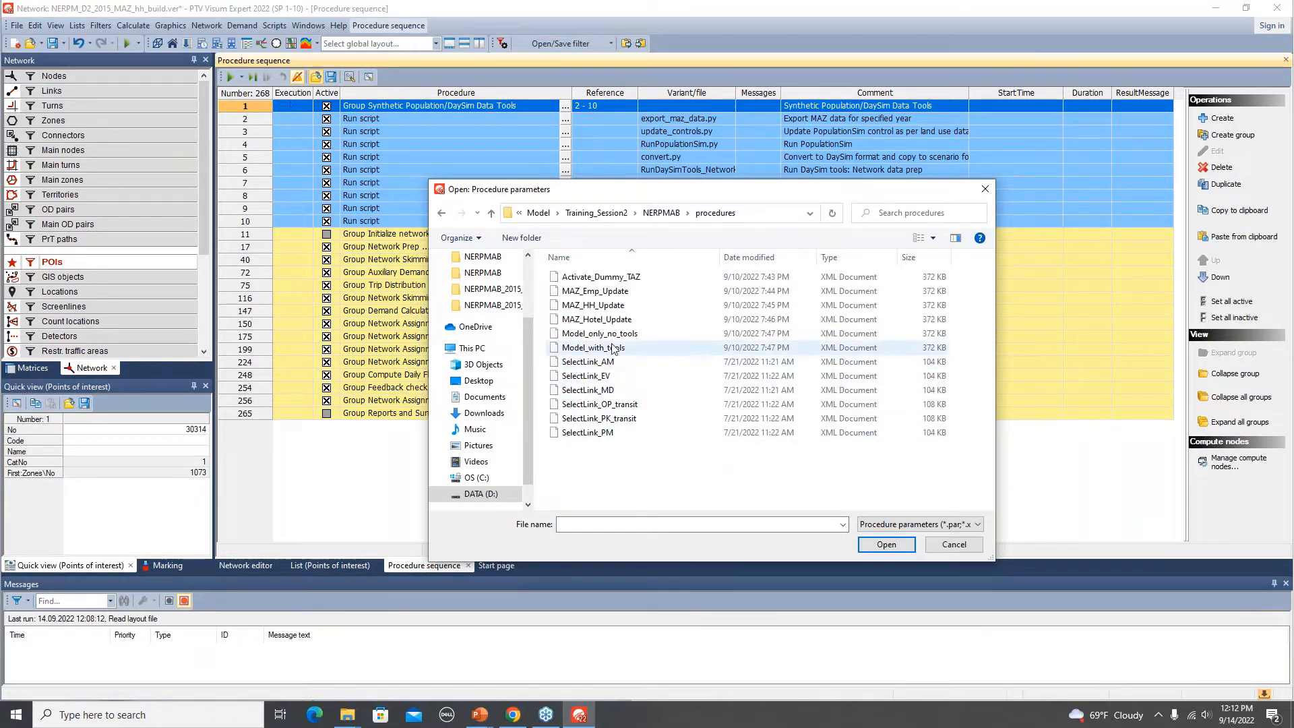
pyautogui.click(600, 305)
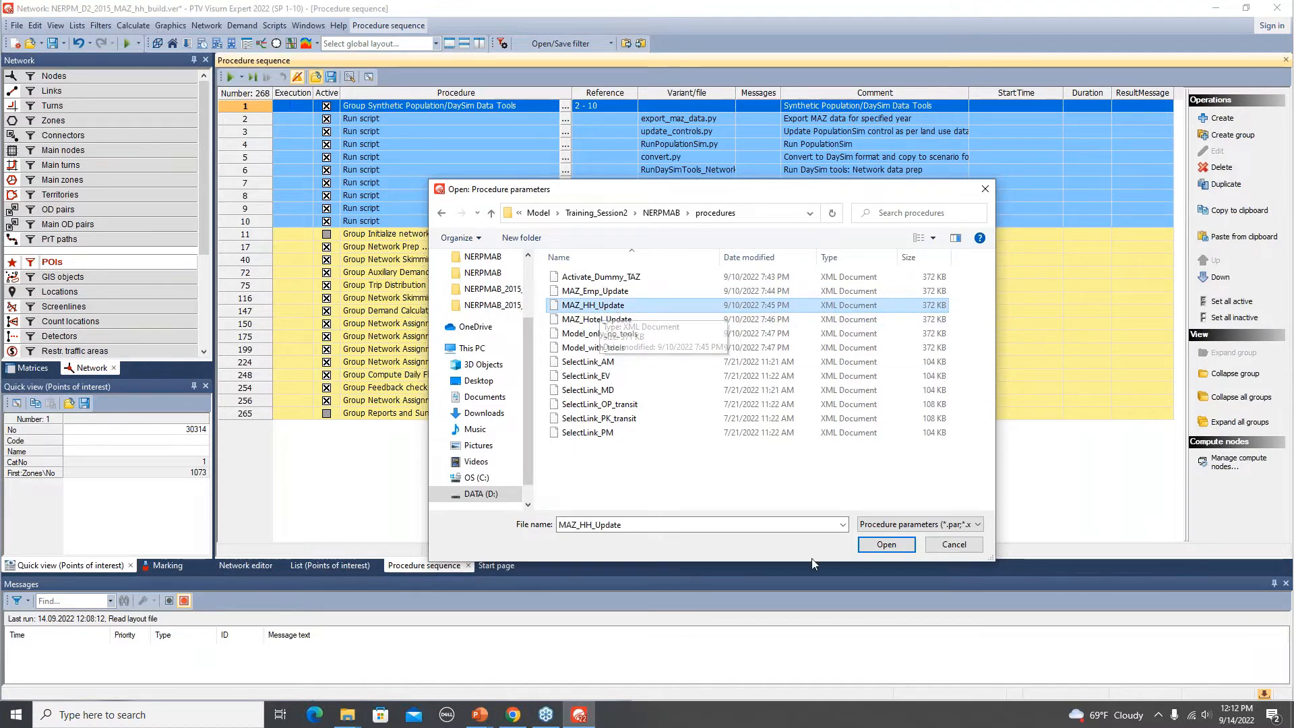
pyautogui.click(886, 546)
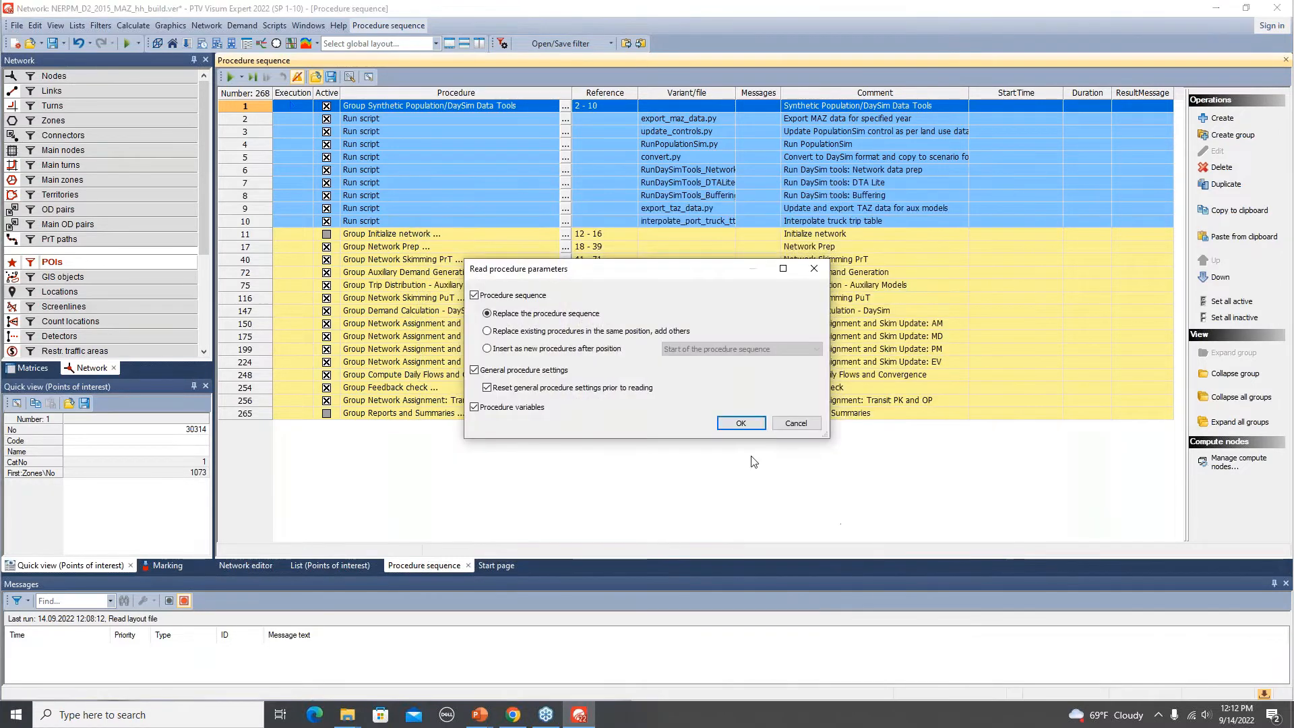
pyautogui.click(741, 424)
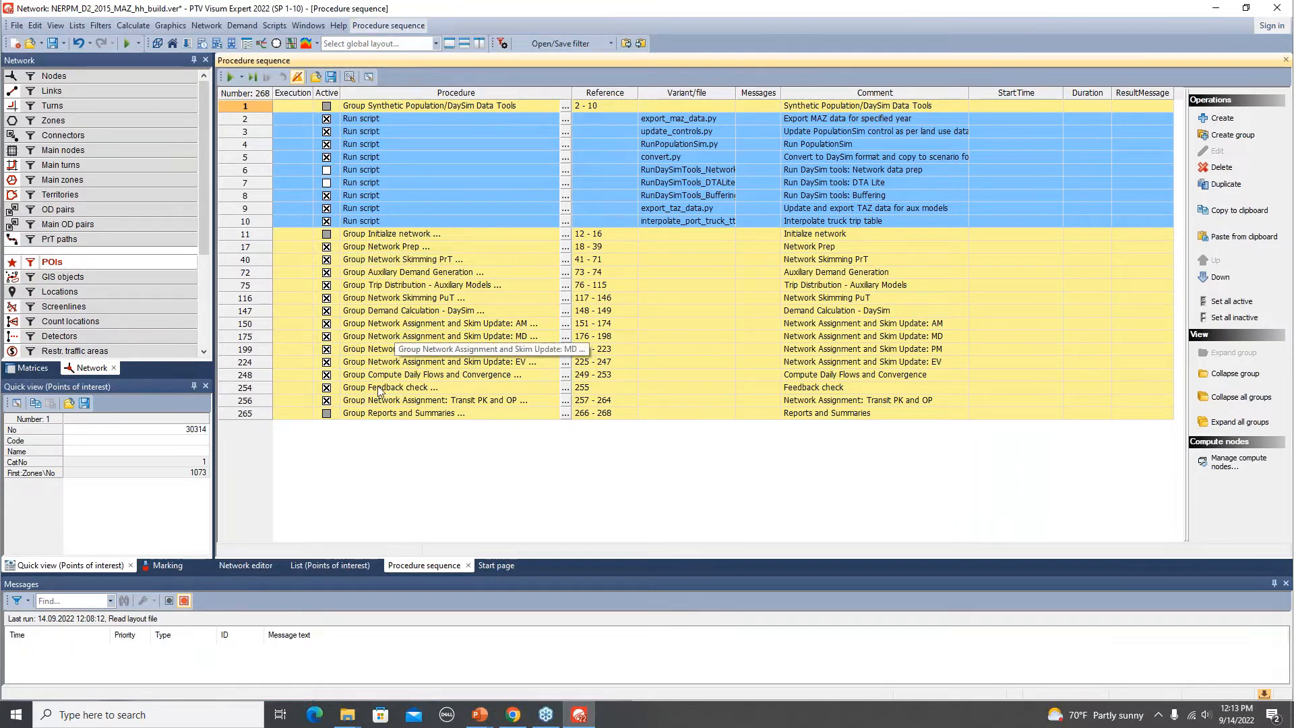
# Load the Model_with_tools procedure parameter file from the procedures folder, replacing the procedure sequence.
pyautogui.click(315, 77)
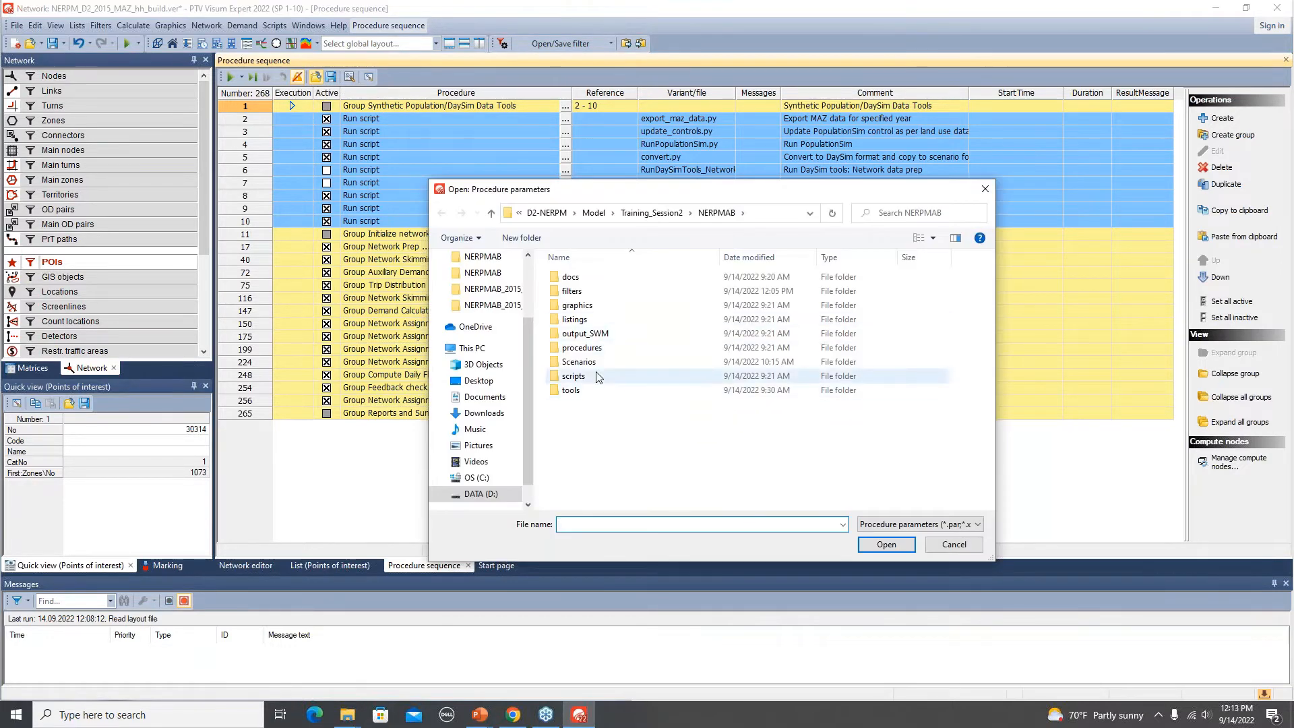
pyautogui.doubleClick(590, 352)
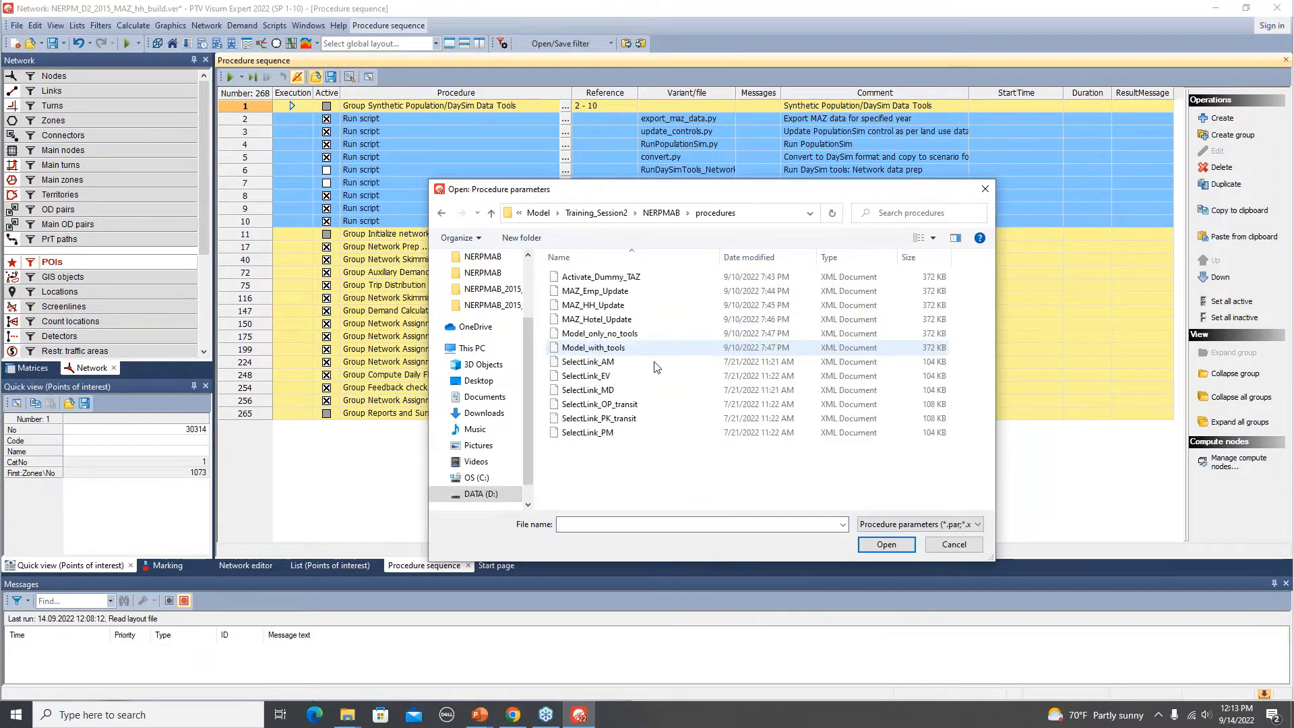
pyautogui.click(586, 351)
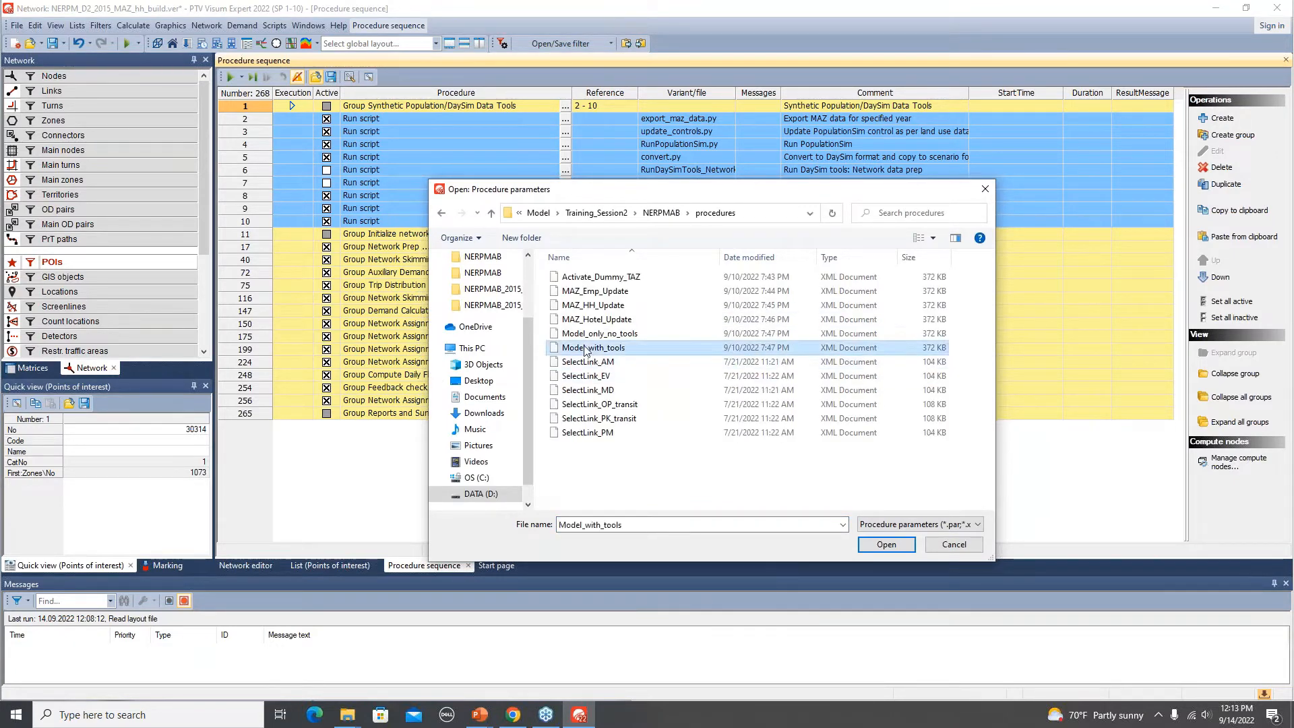
pyautogui.click(883, 546)
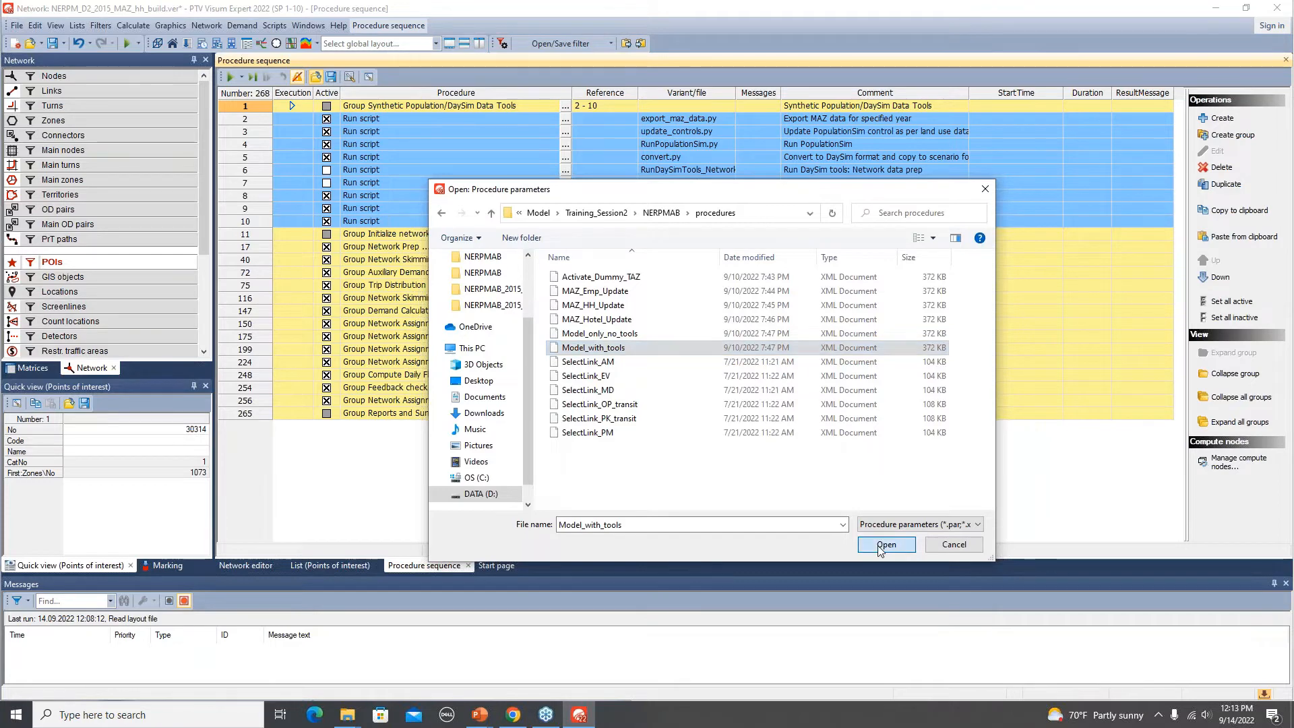
pyautogui.click(749, 428)
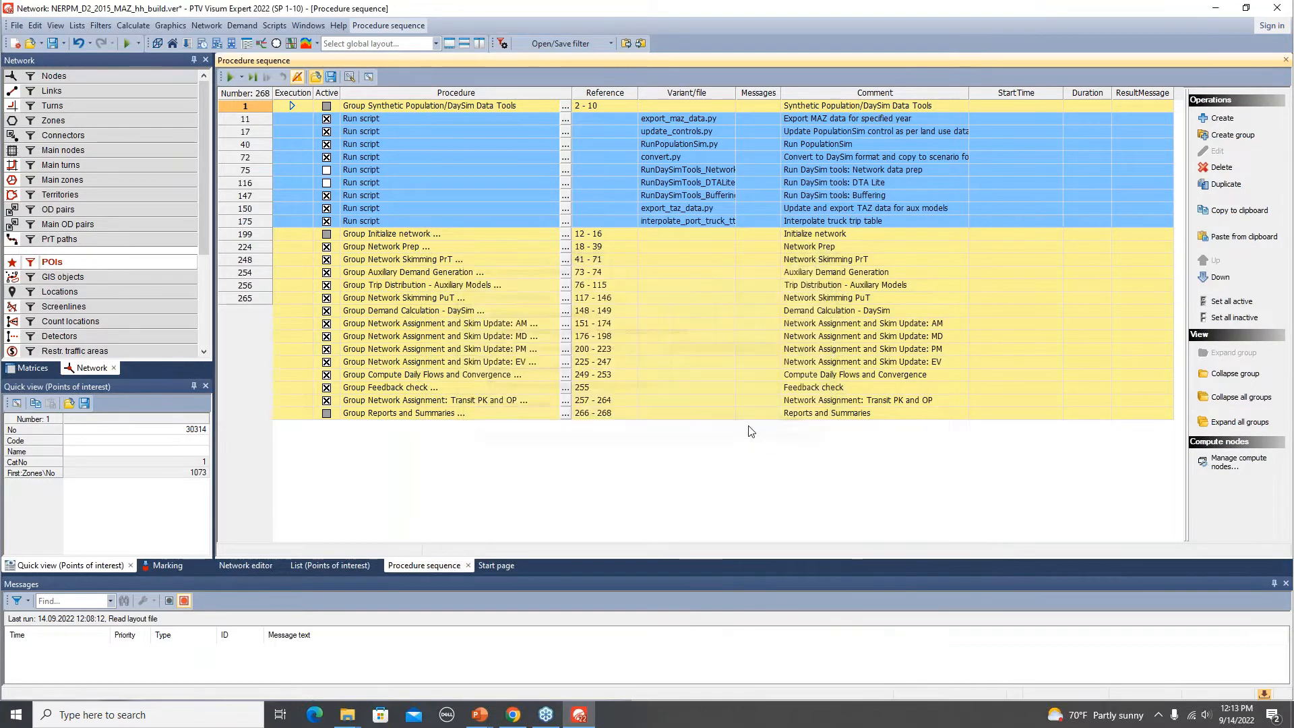
pyautogui.doubleClick(244, 109)
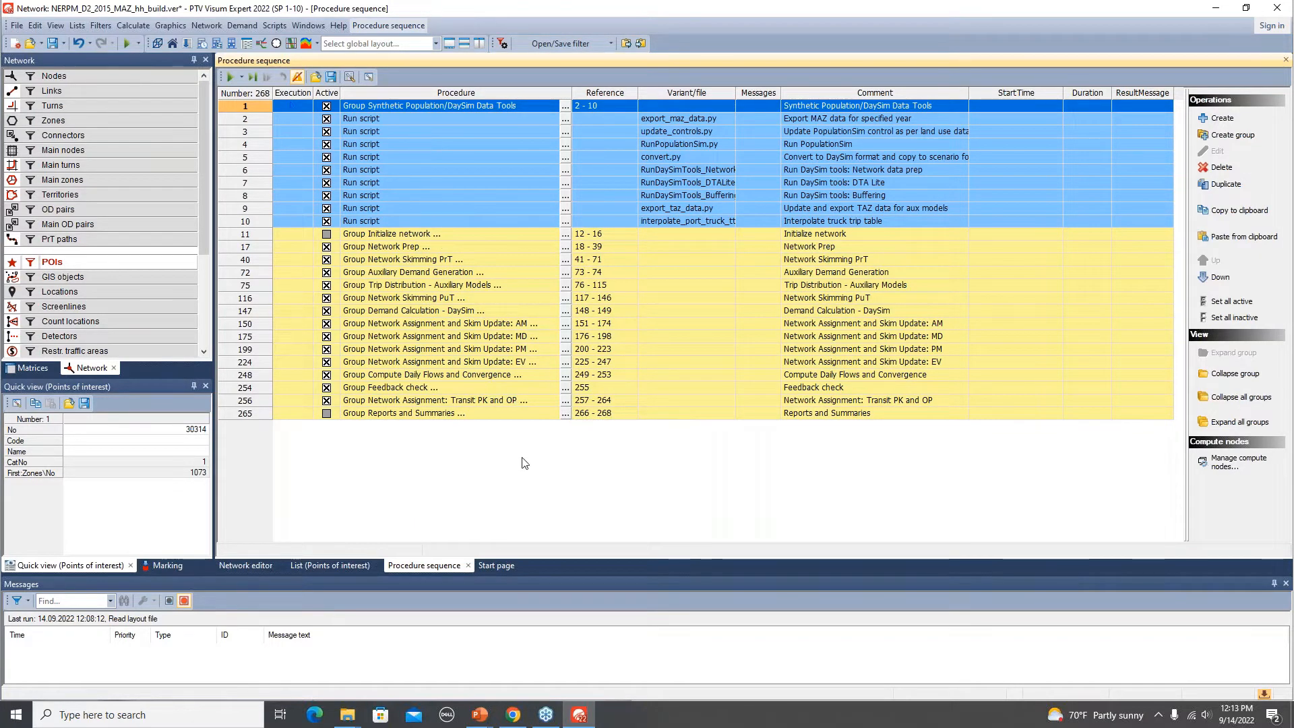
pyautogui.hotkey('alt', 'Tab')
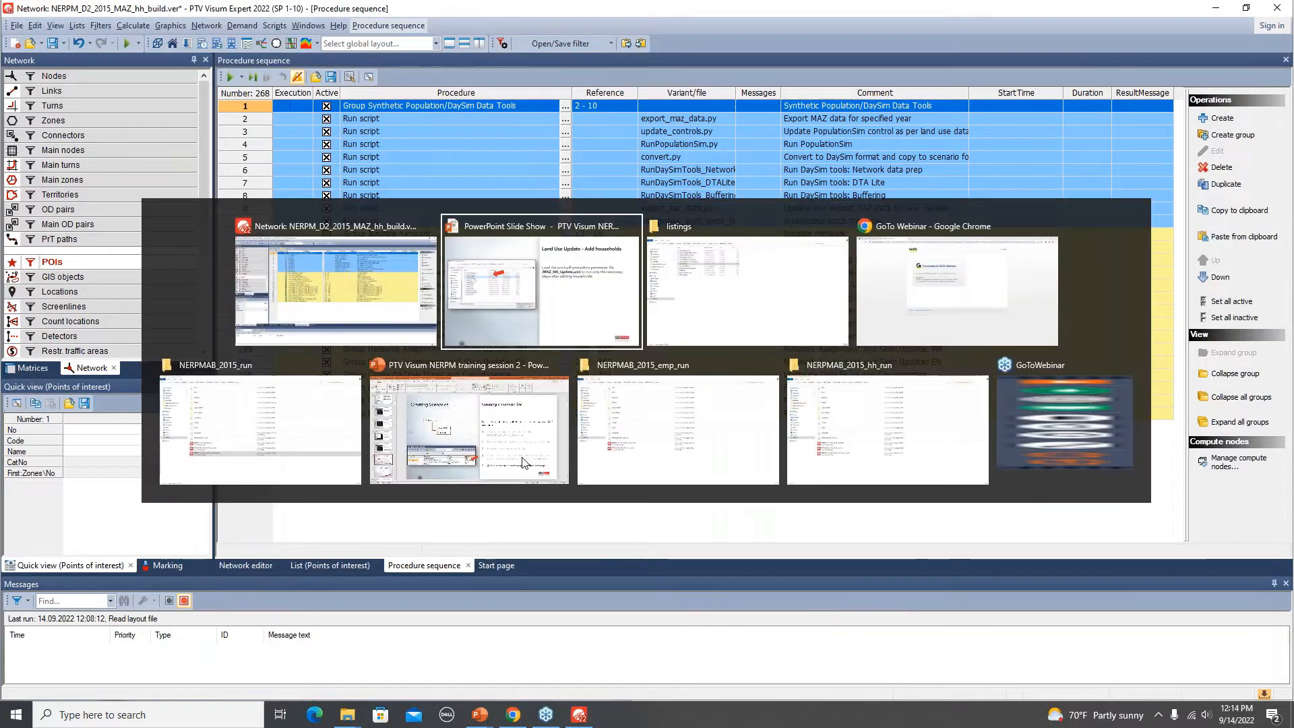
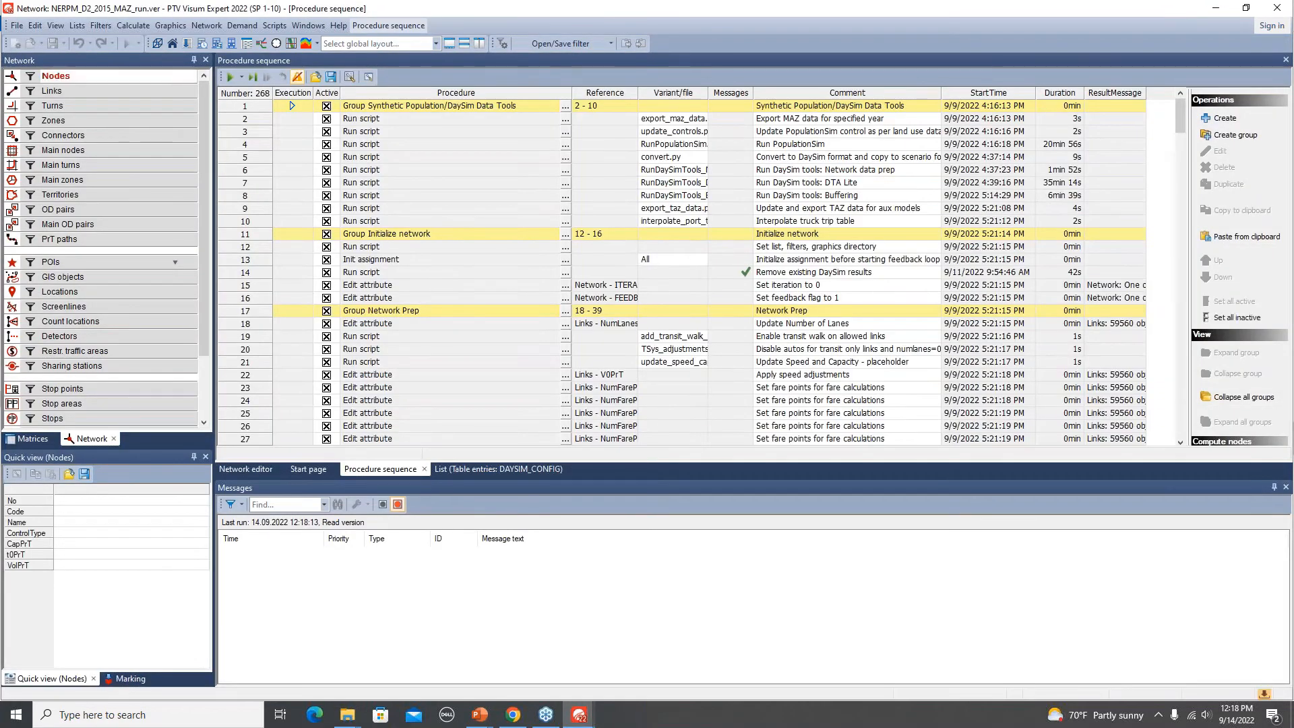
# Open the network editor, zoom into the area west of the river, and turn on the POI layer.
pyautogui.click(248, 466)
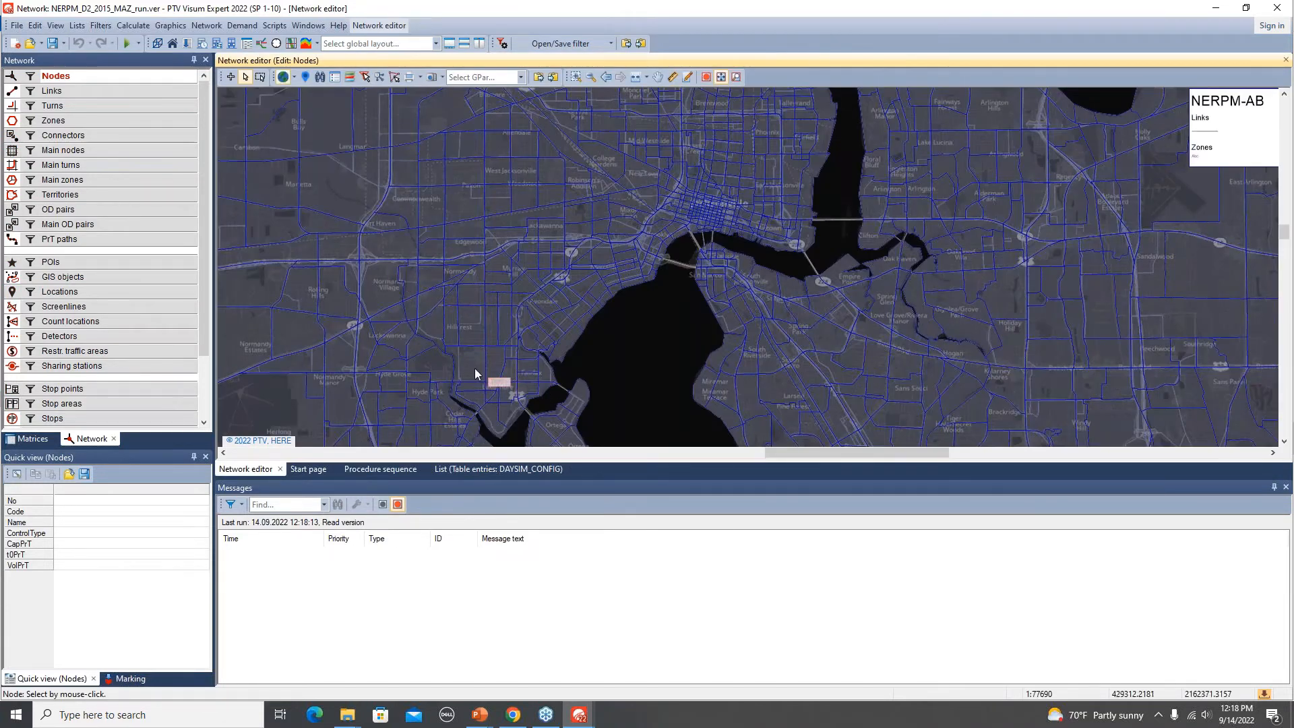
pyautogui.moveTo(471, 359); pyautogui.dragTo(610, 171)
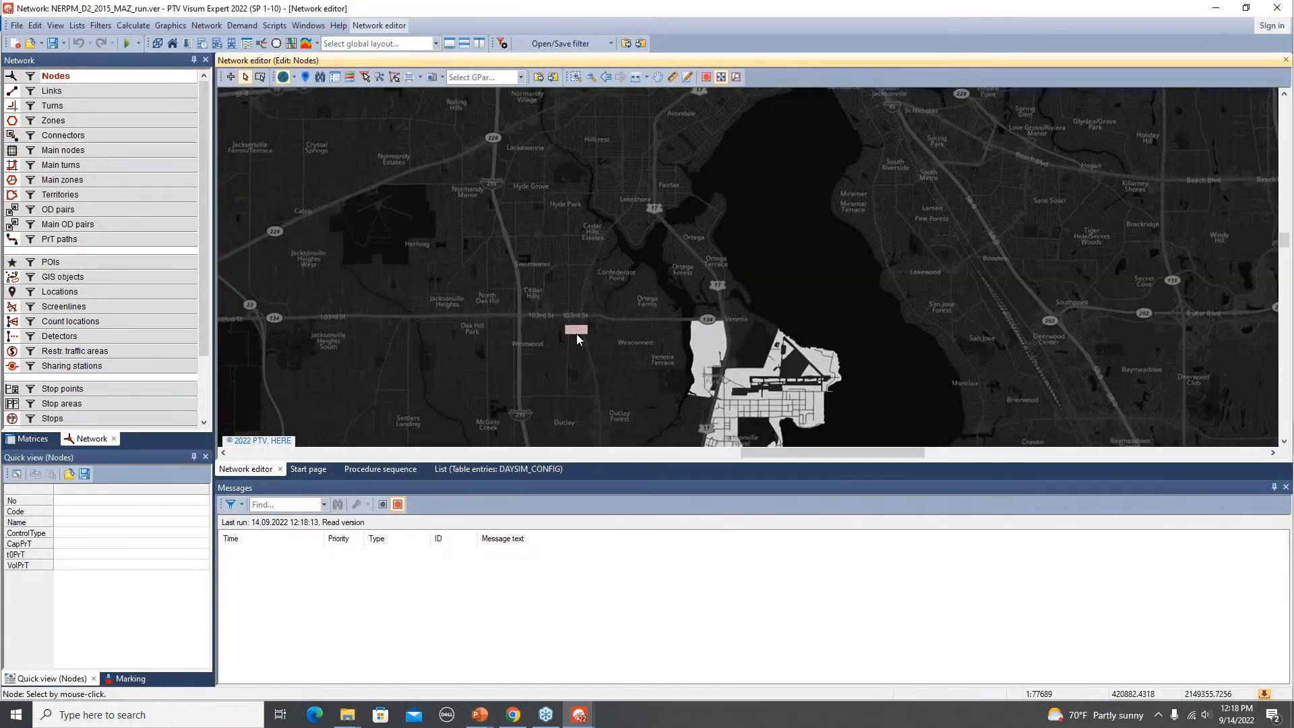
pyautogui.scroll(1, 589, 316)
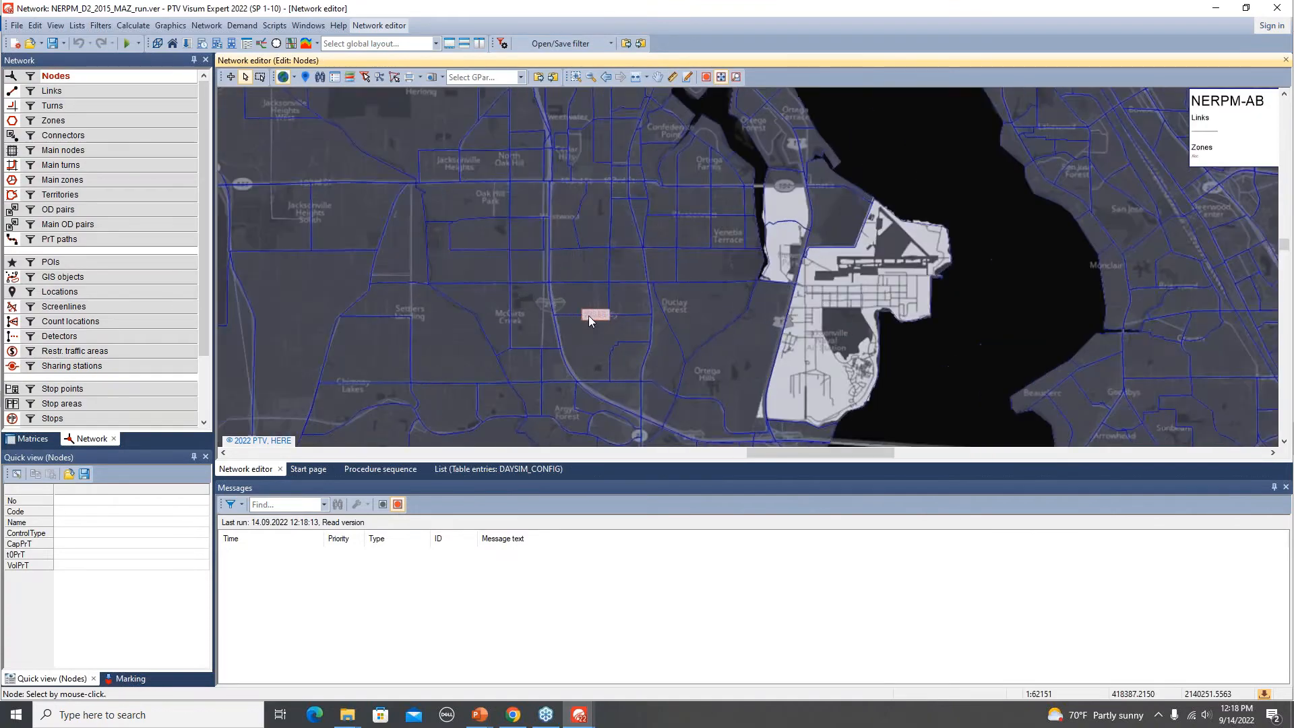
pyautogui.scroll(3, 600, 256)
pyautogui.scroll(3, 571, 213)
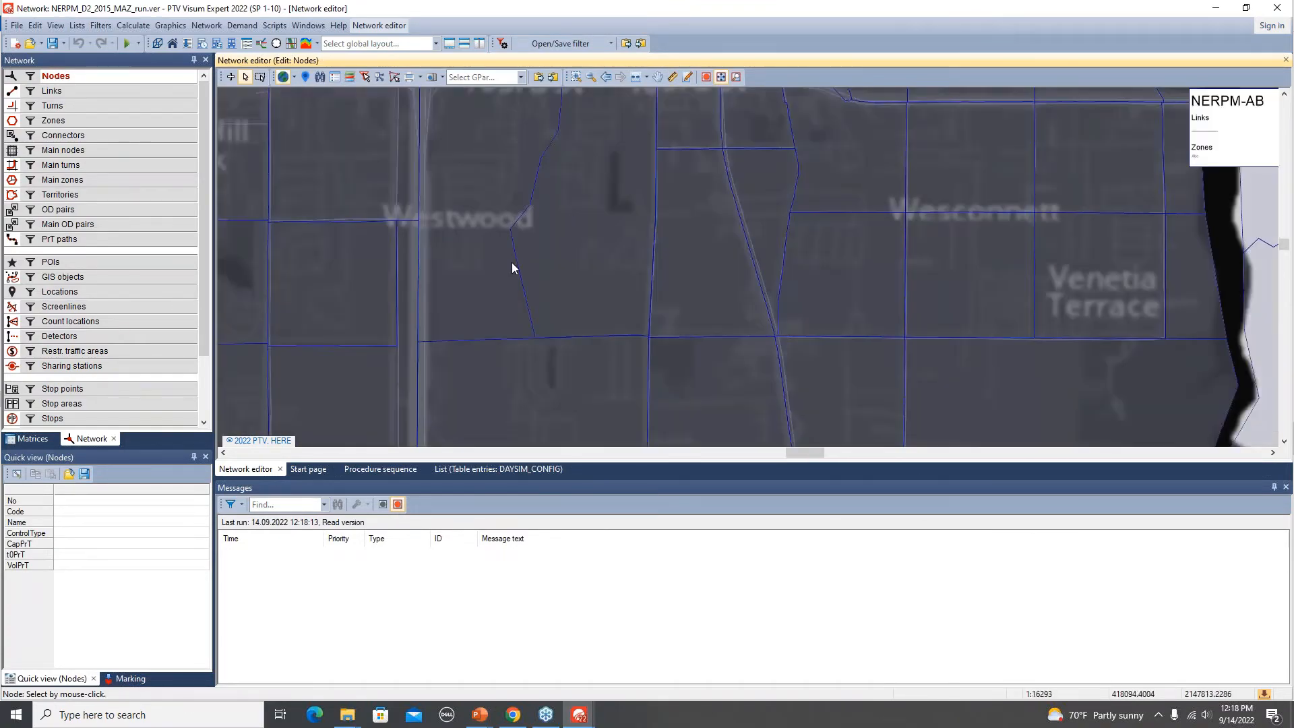
pyautogui.click(14, 265)
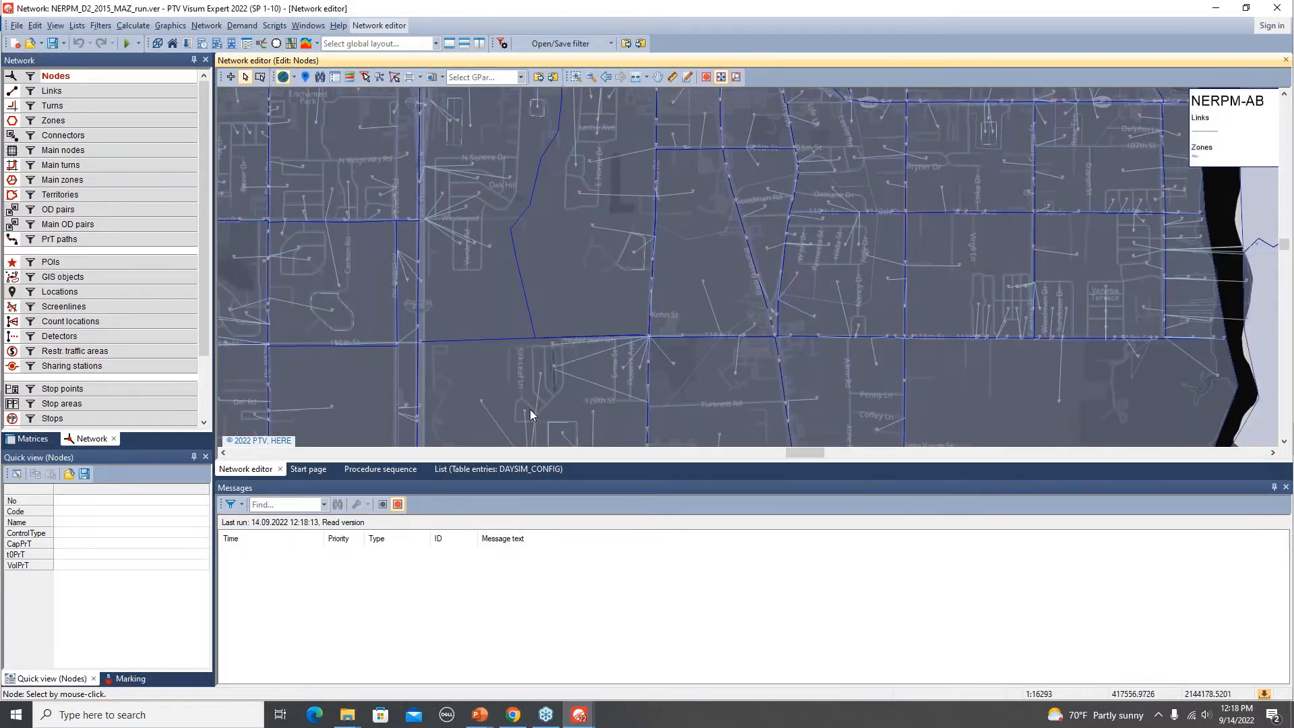
# Hide POI points and POI lines in the POI graphic parameters, keeping only POI polygons drawn.
pyautogui.hotkey('alt', 'Tab')
pyautogui.hotkey('alt', 'Tab')
pyautogui.rightClick(107, 263)
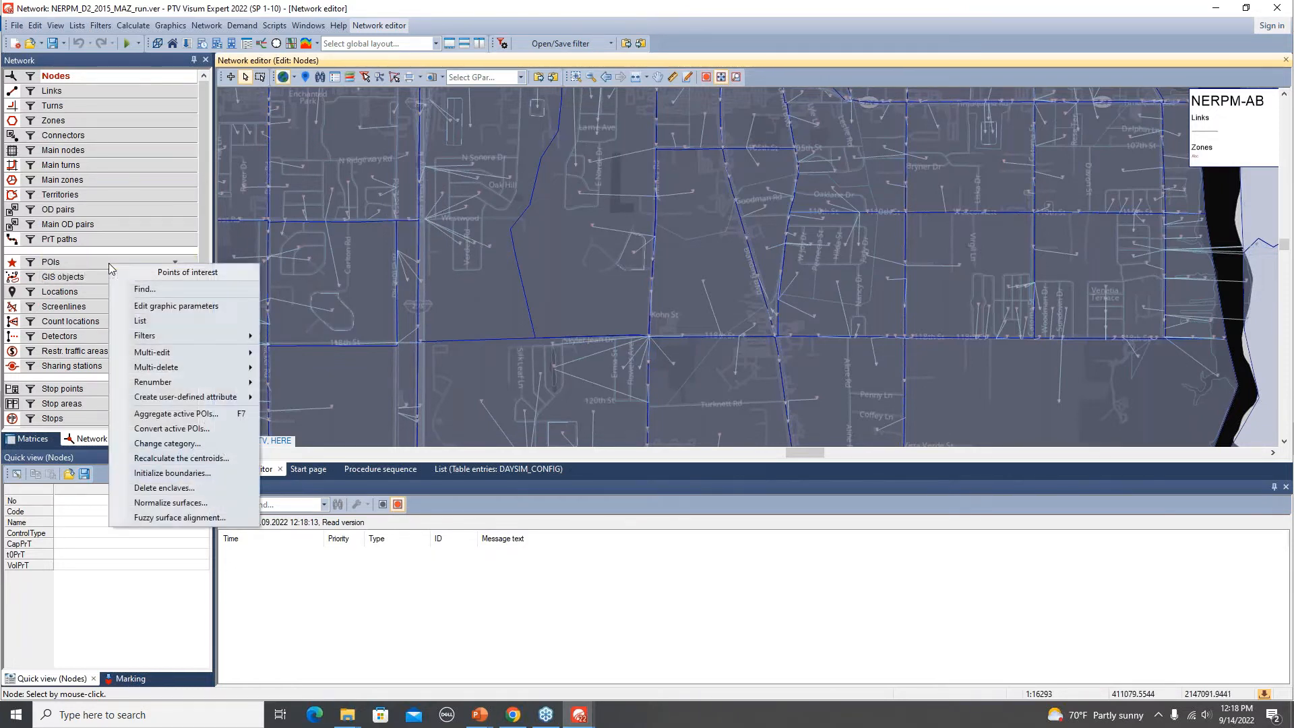
pyautogui.click(172, 306)
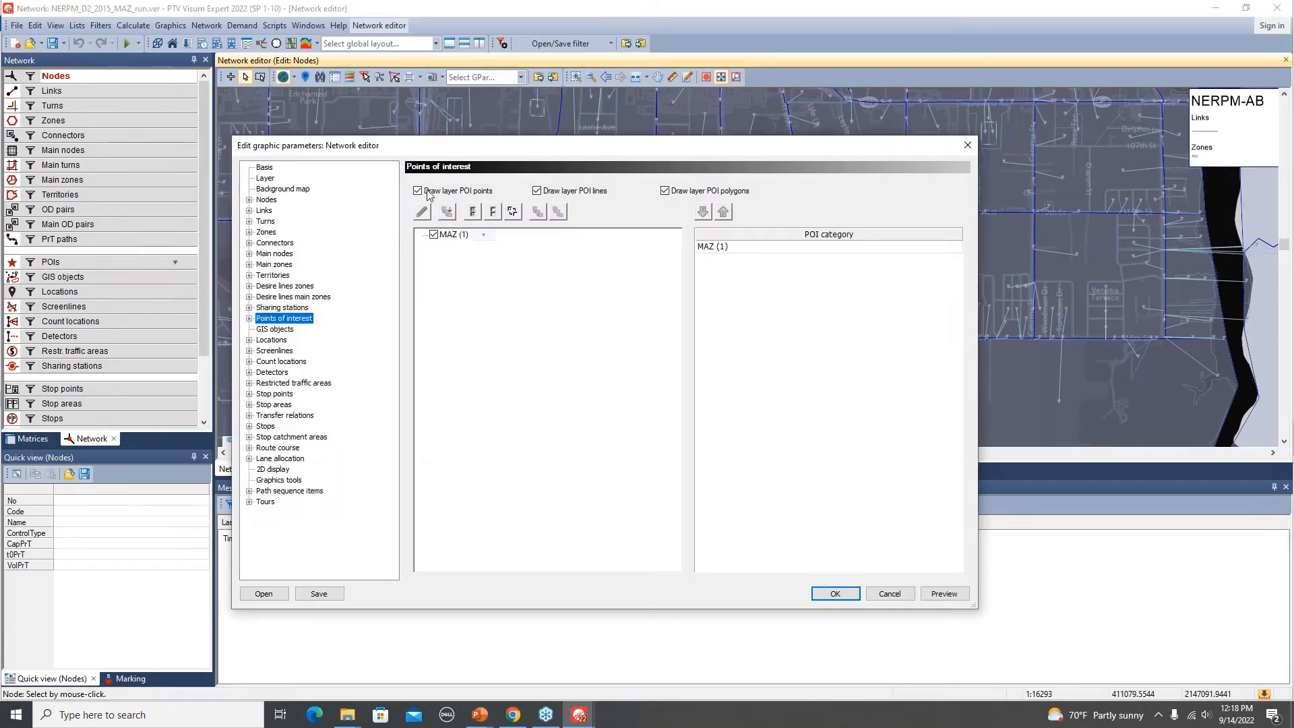
pyautogui.click(418, 192)
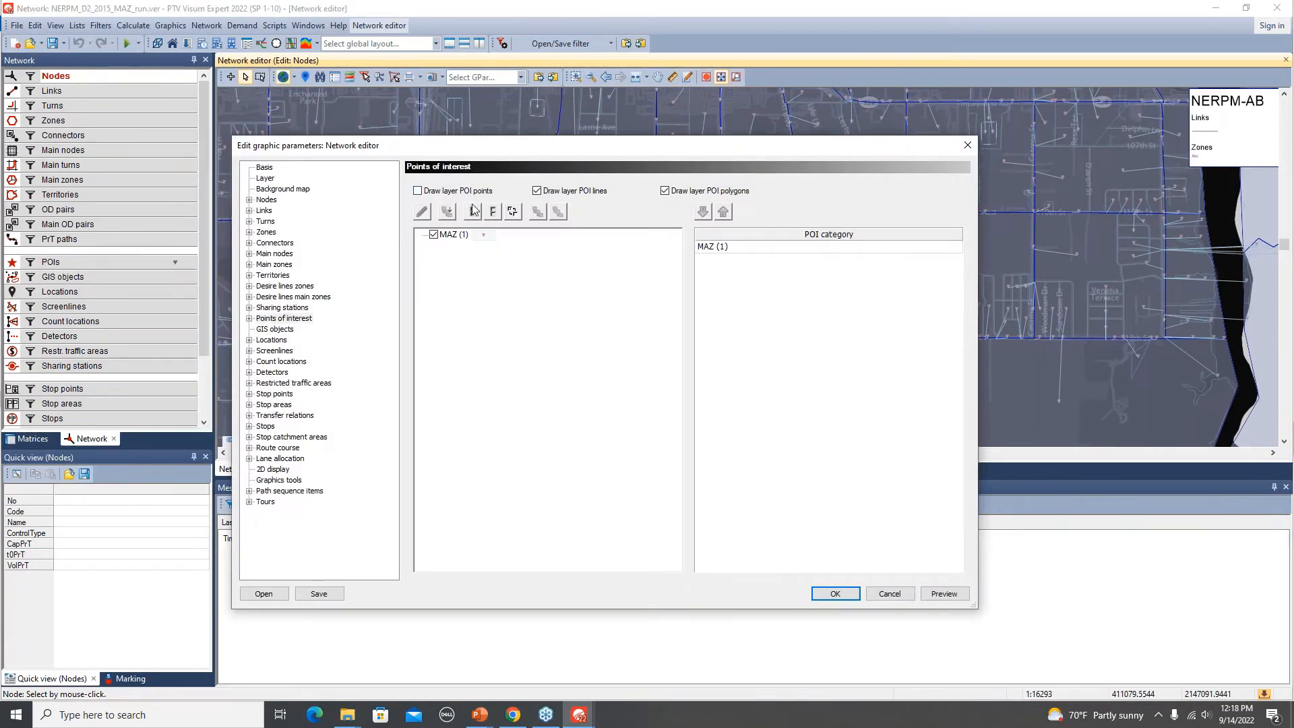
pyautogui.click(538, 191)
pyautogui.click(954, 595)
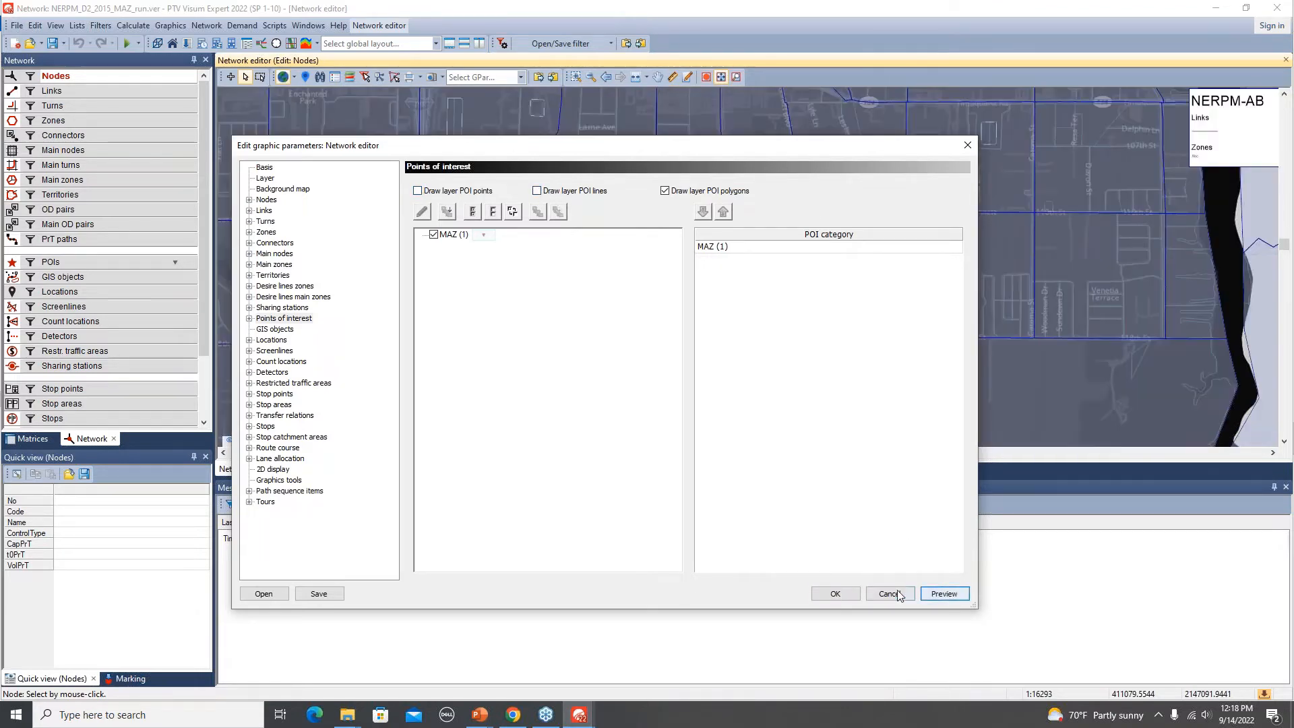
pyautogui.click(836, 594)
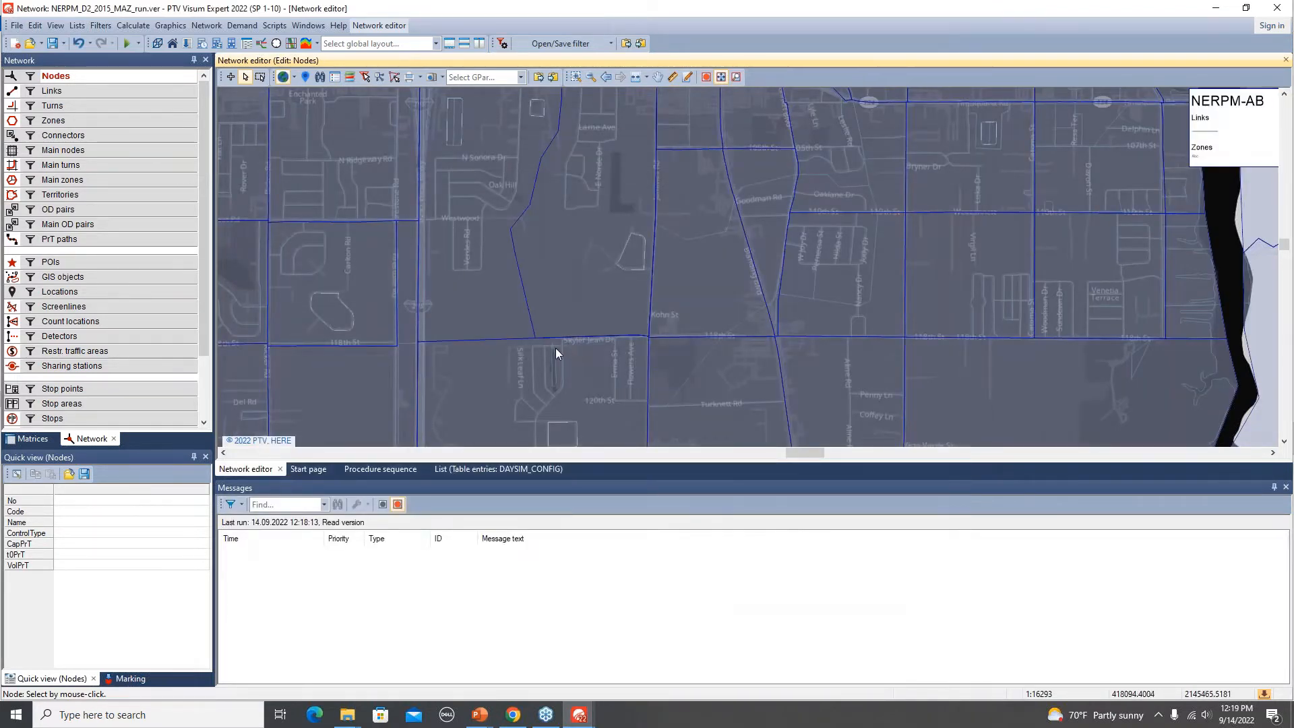
# Zoom out, switch to POIs, and mark MAZ POIs 30310 and 30314 on the map to locate them.
pyautogui.scroll(-1, 556, 348)
pyautogui.scroll(-1, 556, 348)
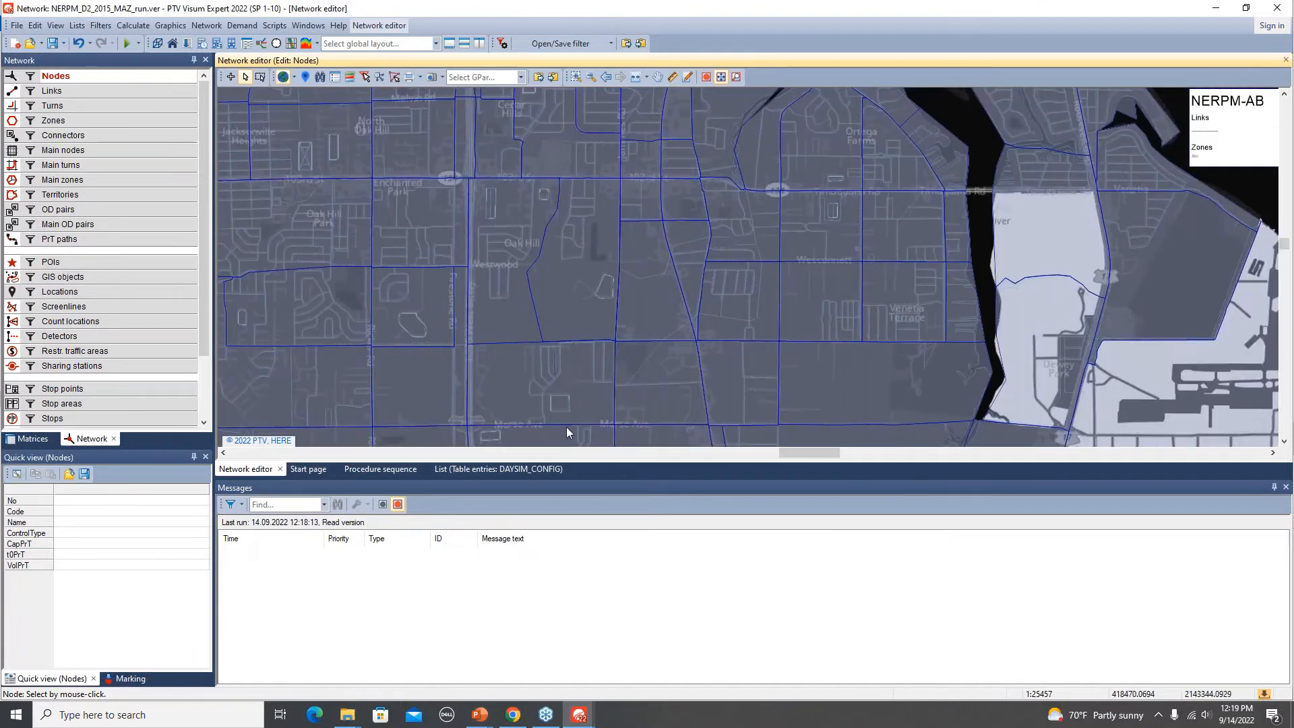
pyautogui.click(1286, 487)
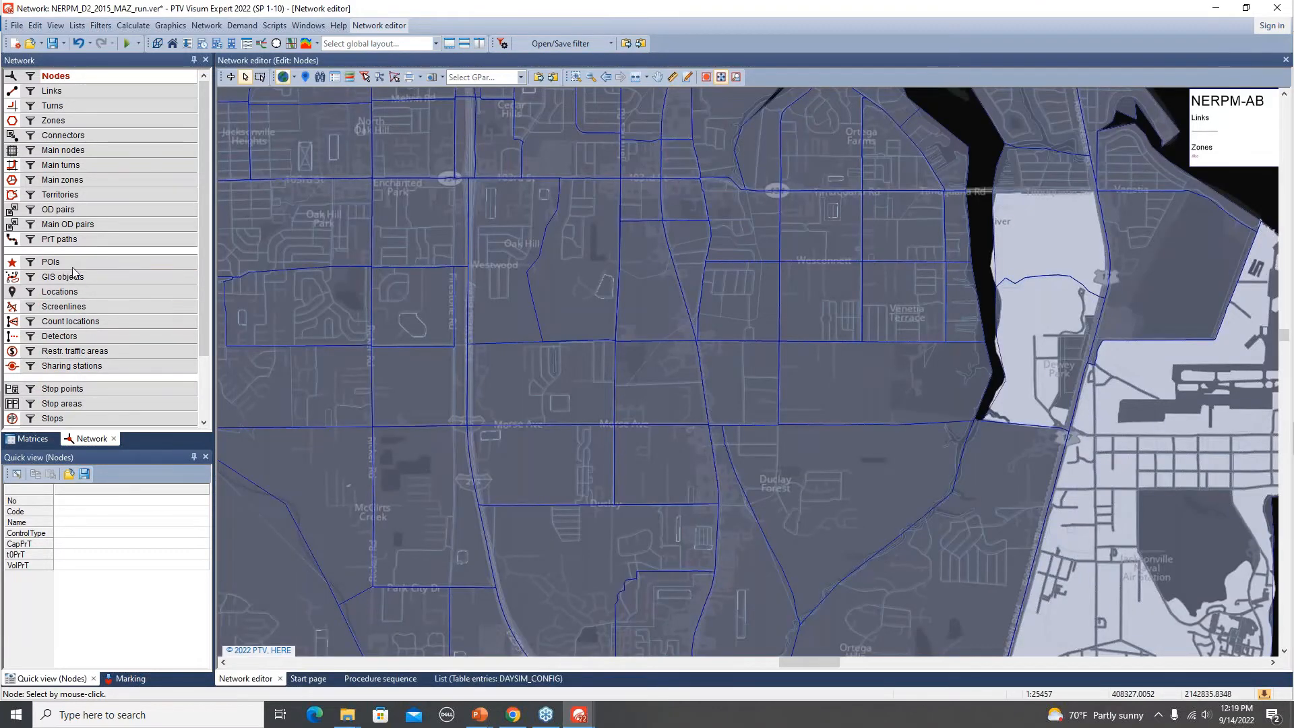
pyautogui.click(74, 263)
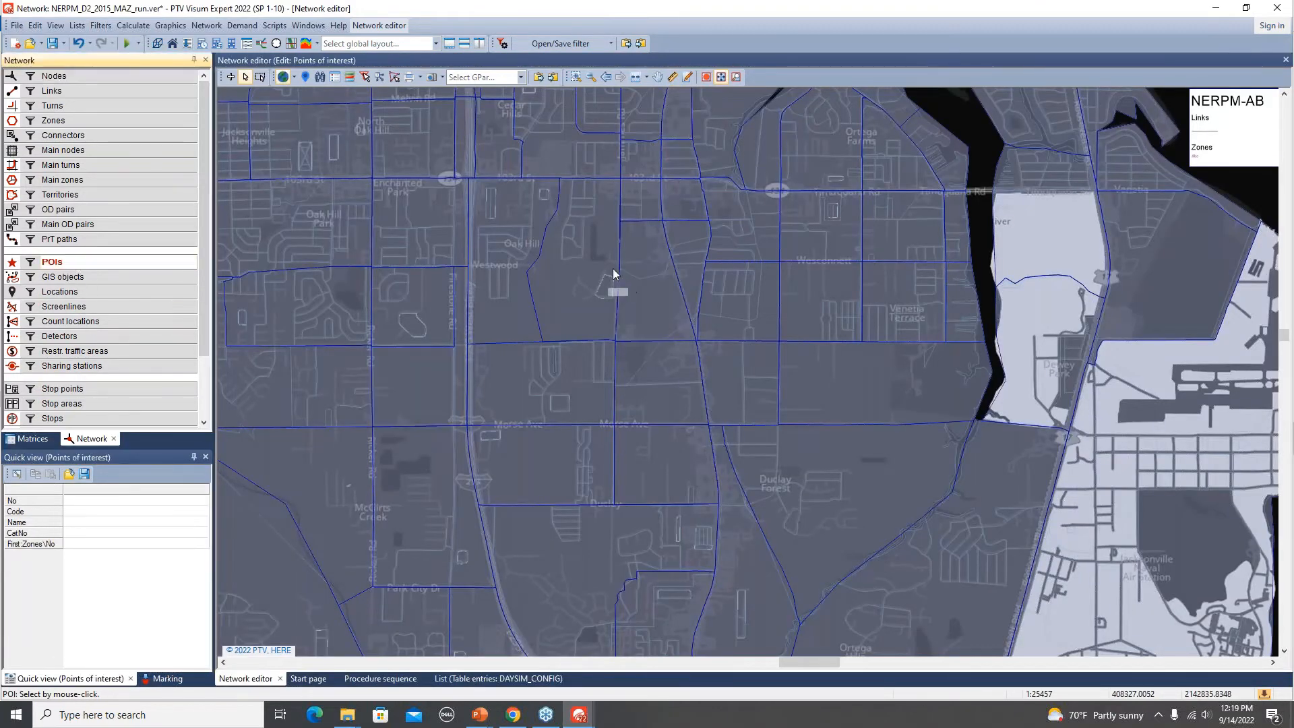
pyautogui.click(566, 280)
pyautogui.keyDown('ctrl'); pyautogui.click(519, 317); pyautogui.keyUp('ctrl')
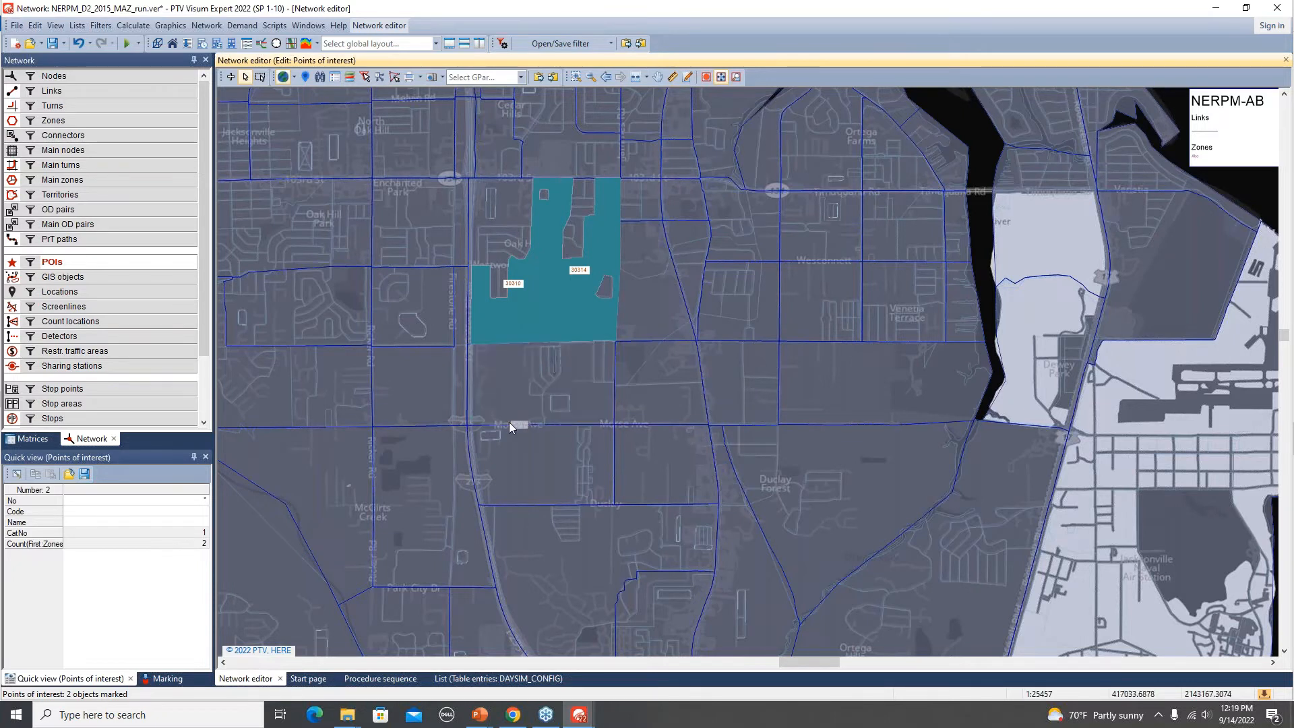
# Select zone 1073 containing the POIs, then show connectors and select its connector to node 22252.
pyautogui.click(79, 125)
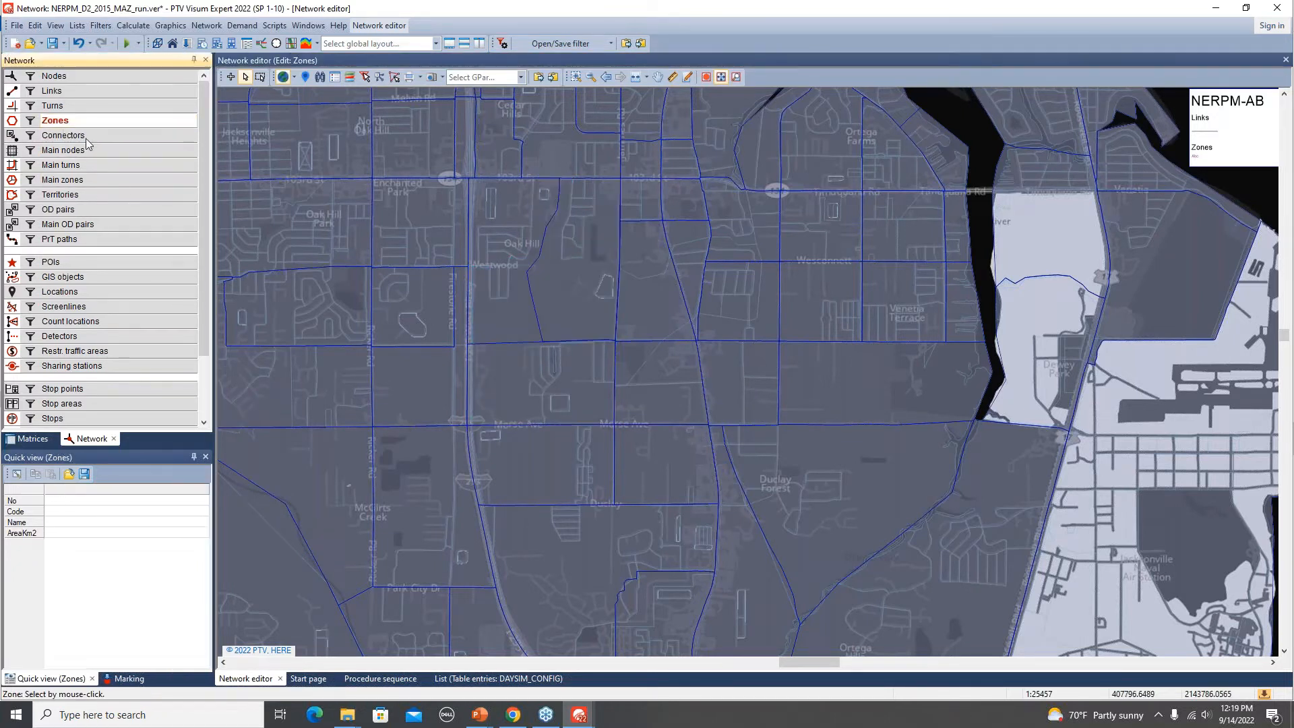
pyautogui.click(564, 302)
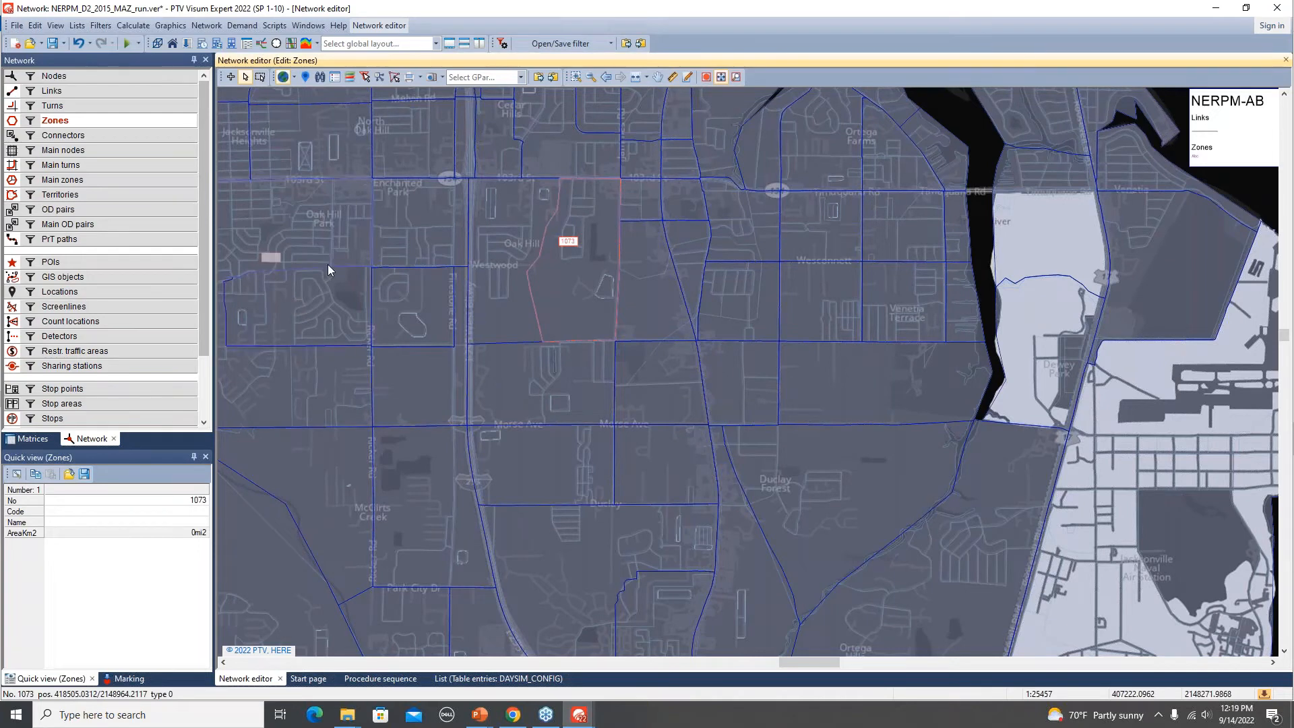
pyautogui.click(11, 137)
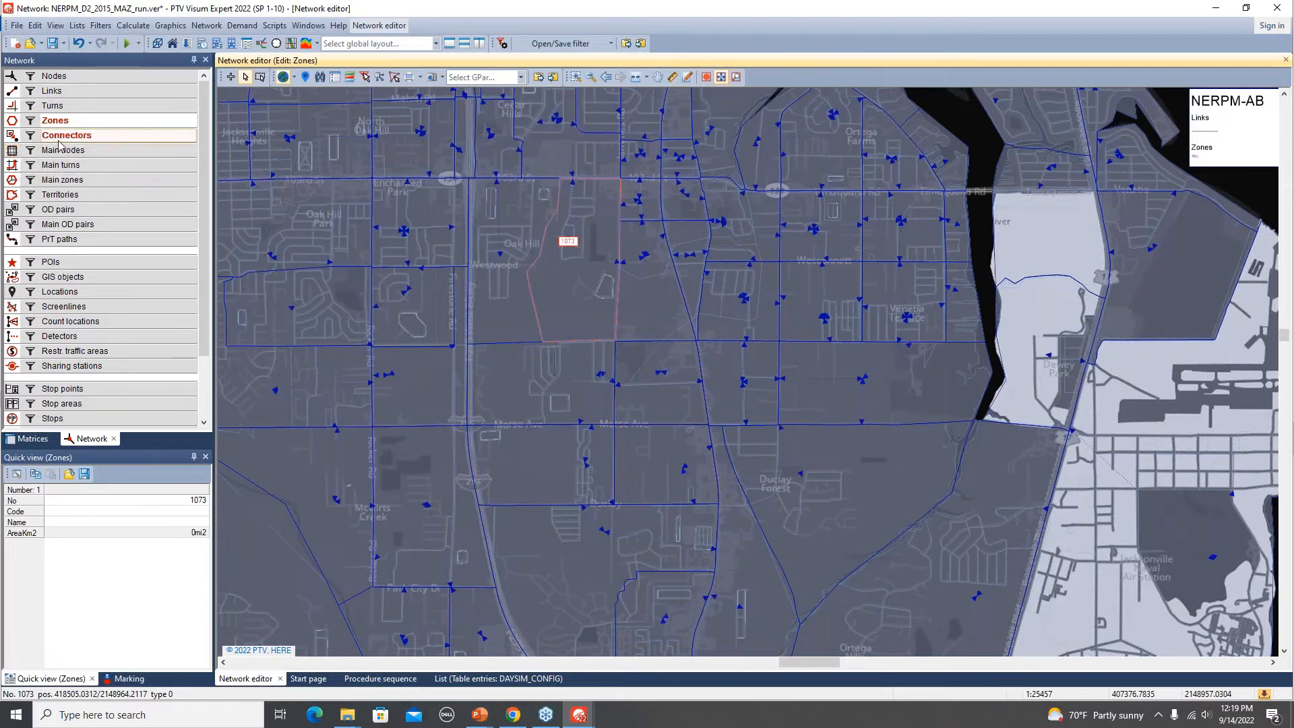
pyautogui.click(62, 138)
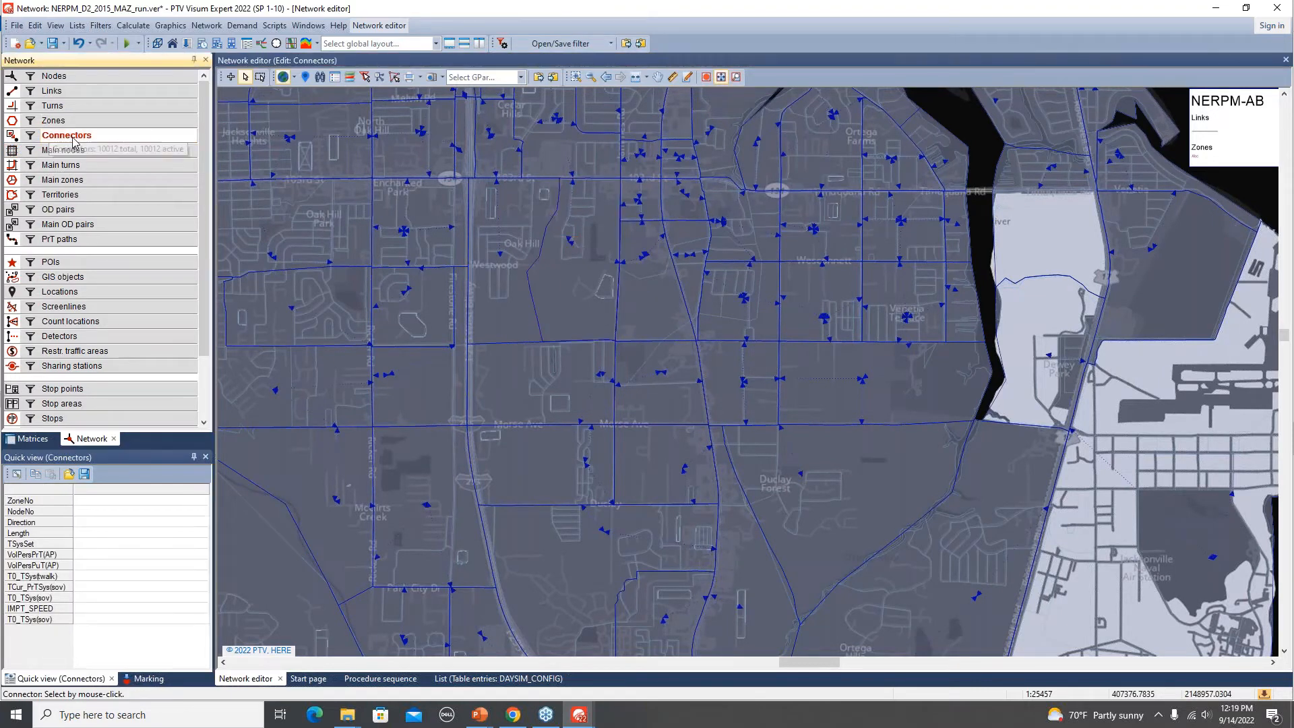
pyautogui.scroll(2, 592, 210)
pyautogui.scroll(1, 594, 214)
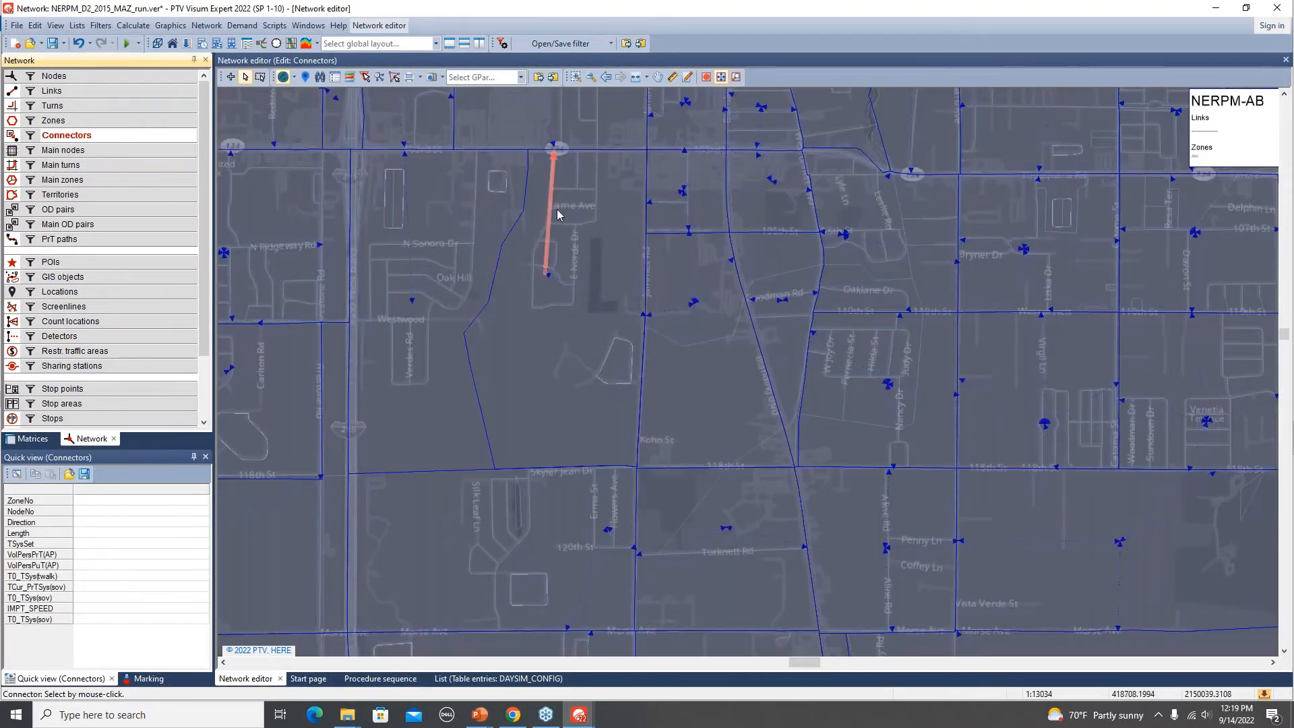
pyautogui.click(557, 188)
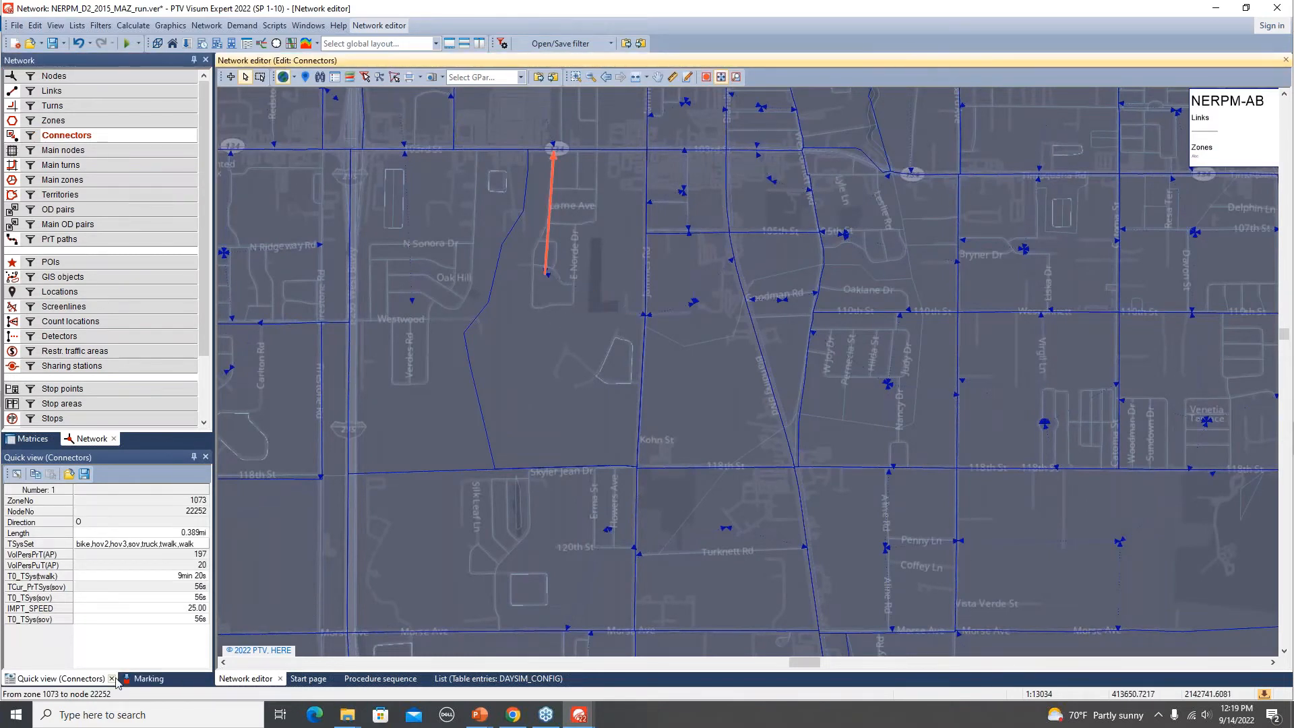
# Add the VOL_DA attribute to the connectors quick view.
pyautogui.click(17, 474)
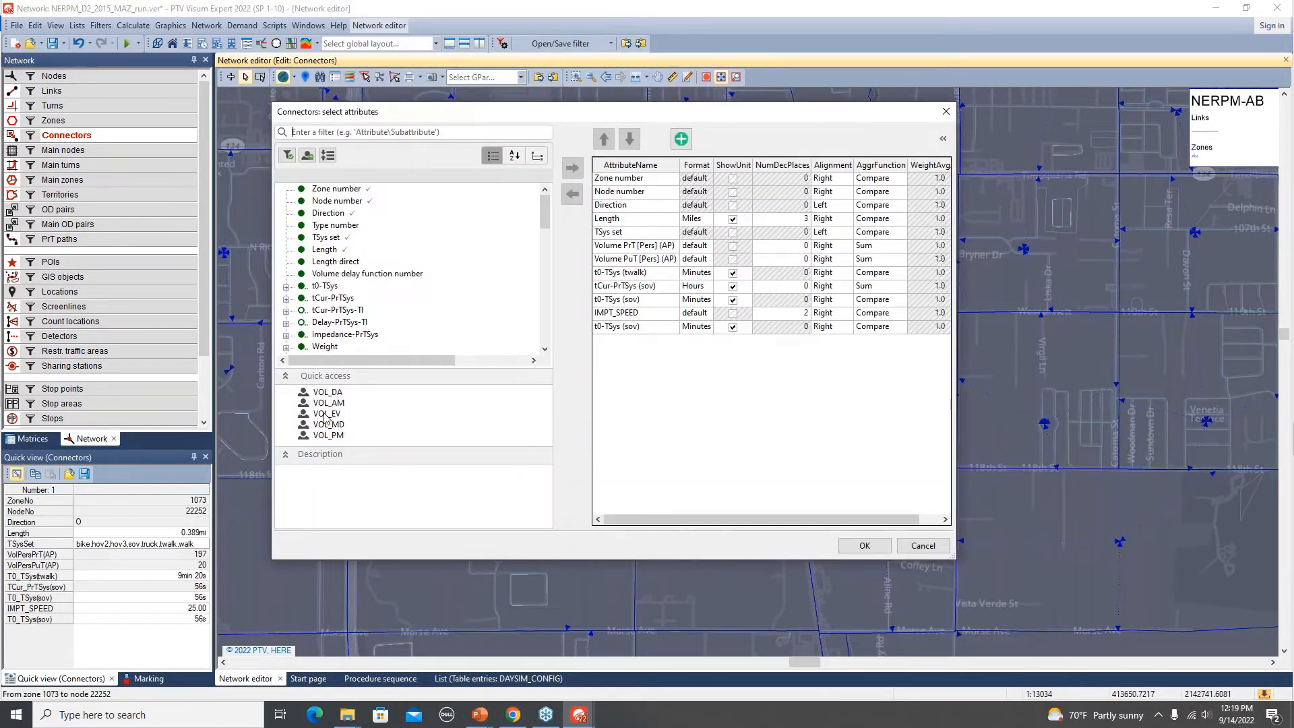
pyautogui.doubleClick(329, 393)
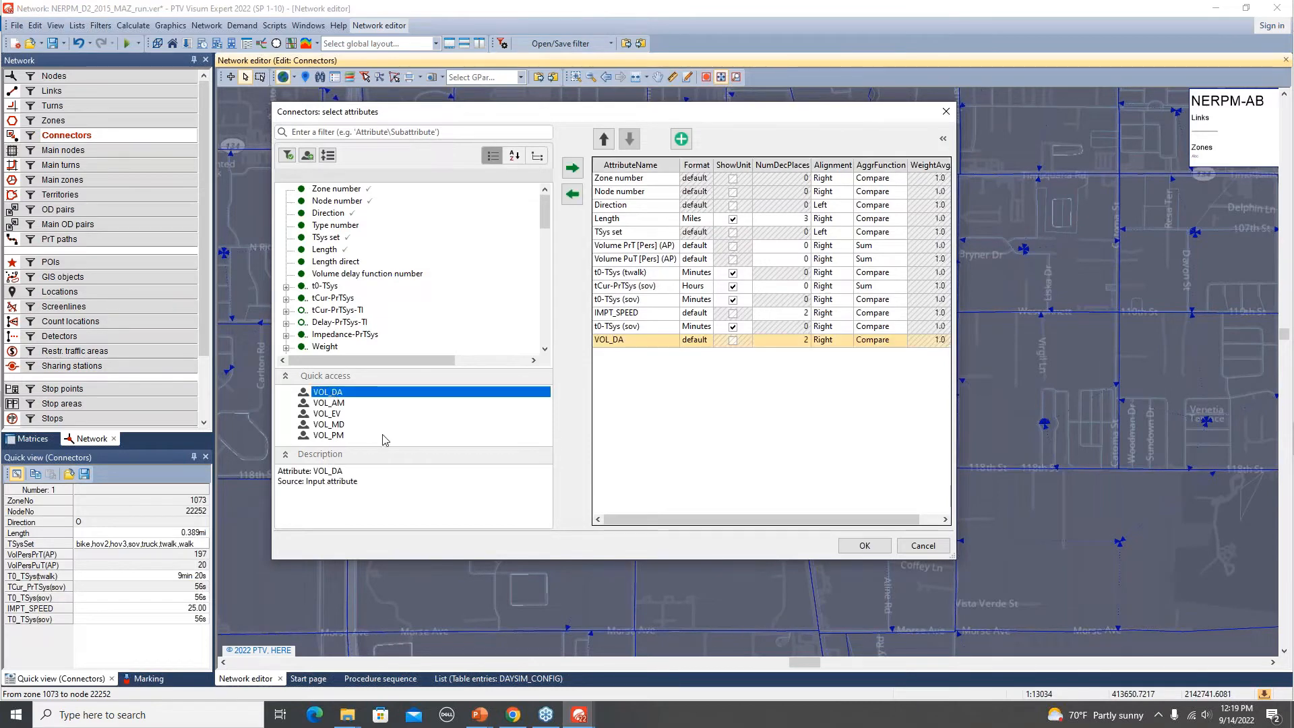
pyautogui.click(865, 546)
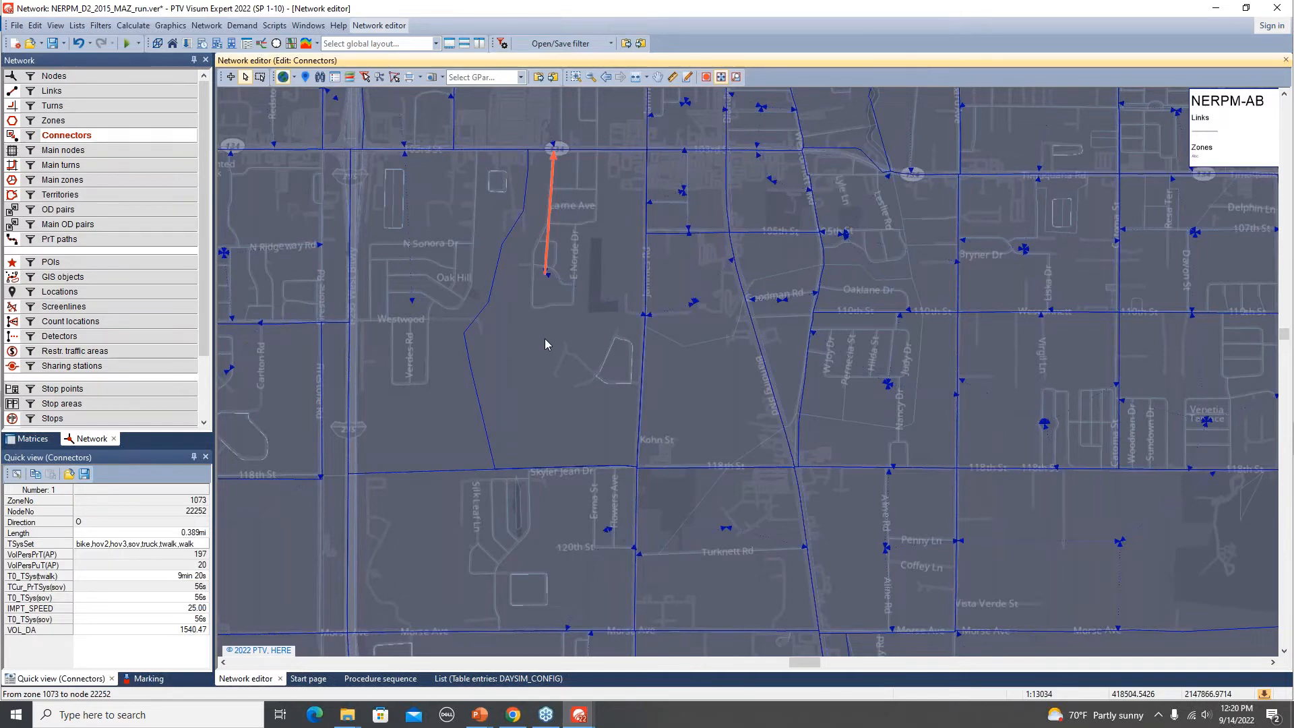
# Switch to the MAZ_hh_run version and select the connector from zone 1073 to node 22252 to compare its volumes.
pyautogui.hotkey('alt', 'Tab')
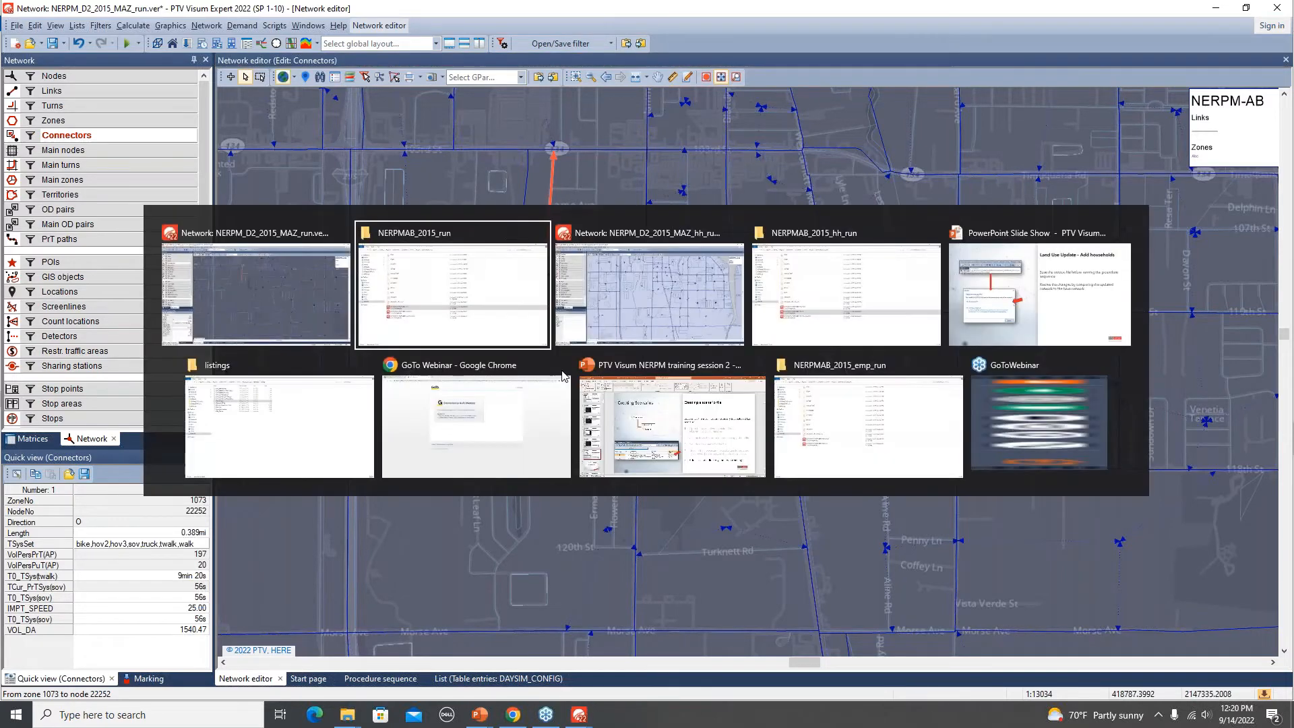
pyautogui.hotkey('alt', 'Tab')
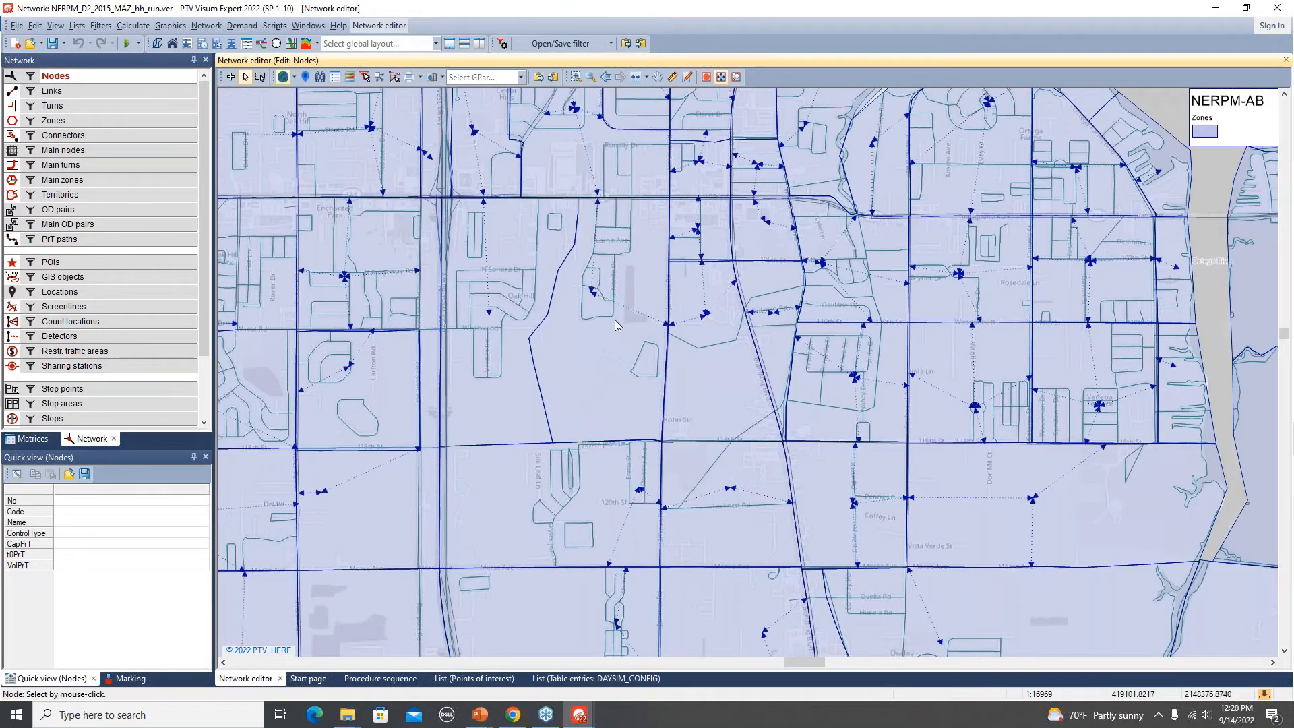
pyautogui.click(63, 134)
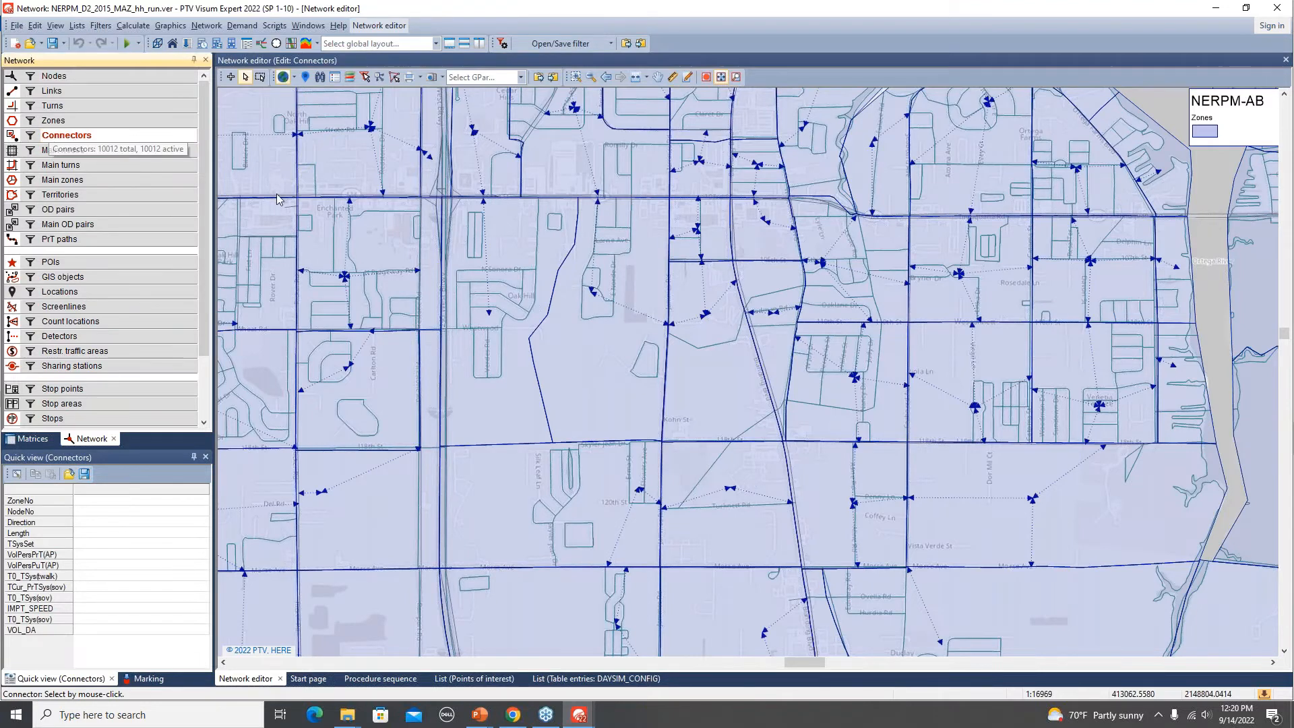
pyautogui.click(600, 227)
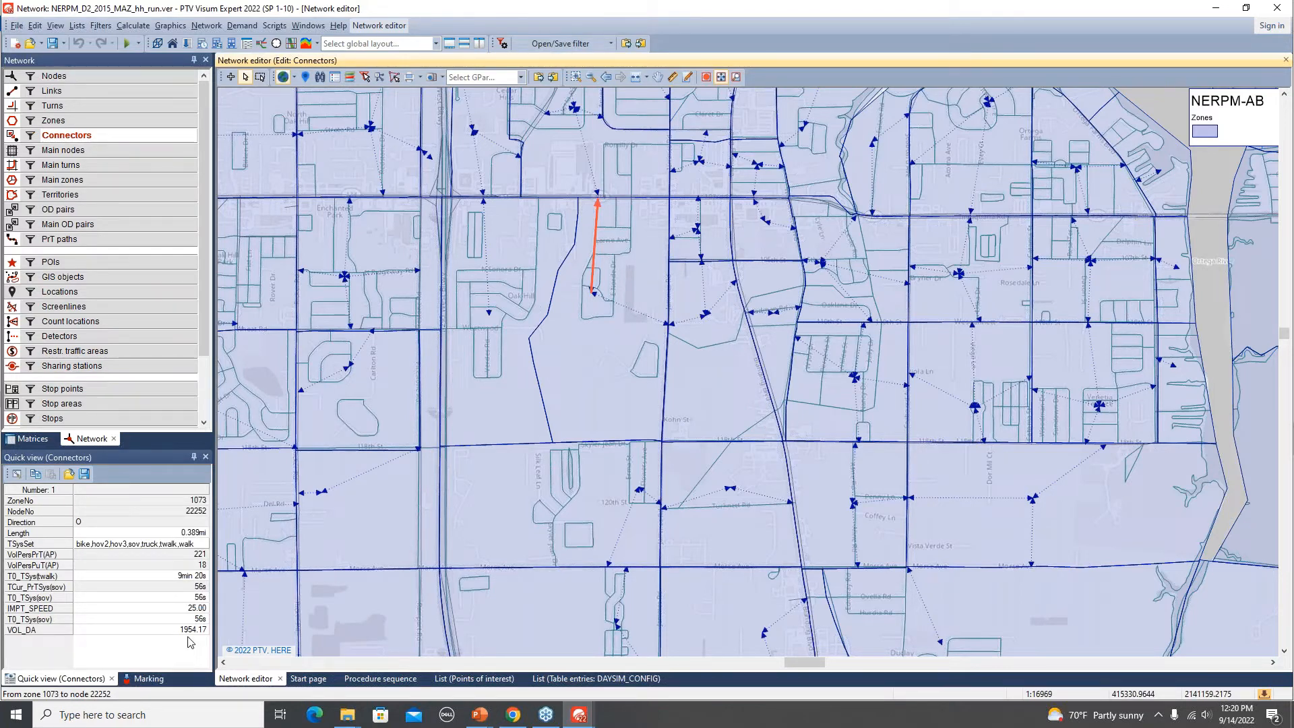
# Select the connector from zone 1073 to node 22914 in the MAZ_hh_run version.
pyautogui.hotkey('alt', 'Tab')
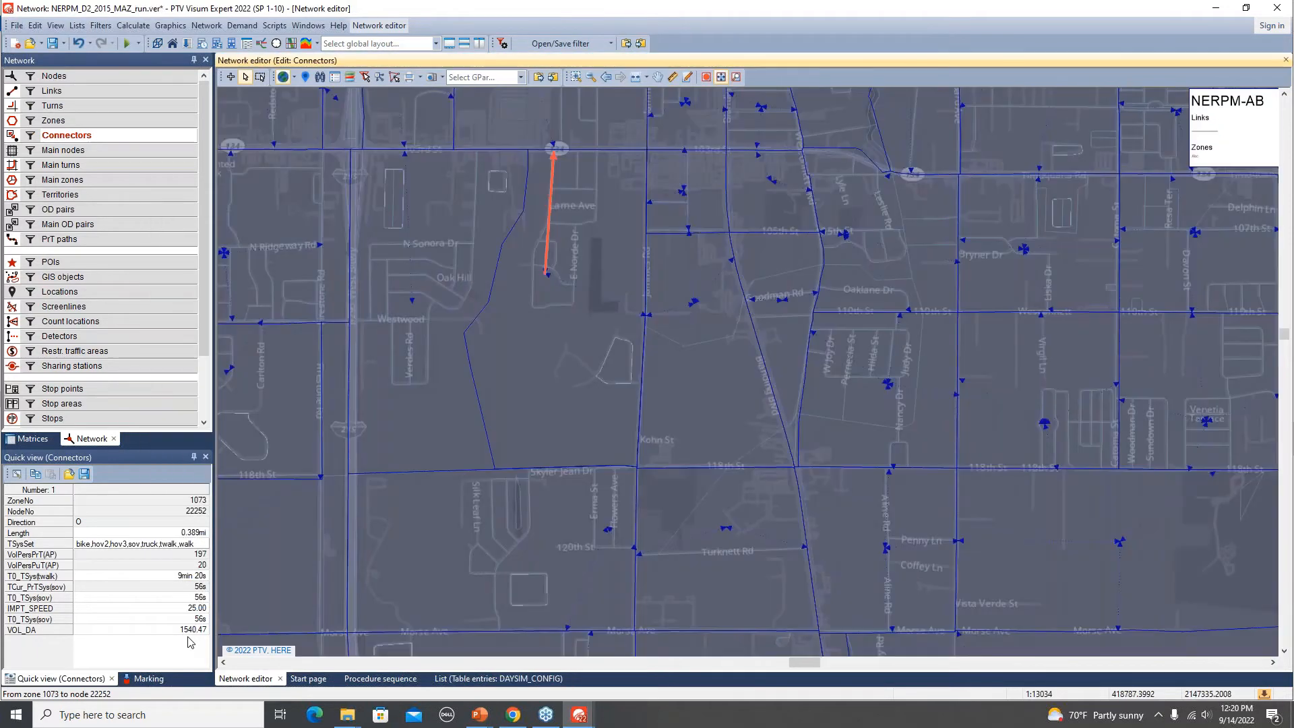
pyautogui.hotkey('alt', 'Tab')
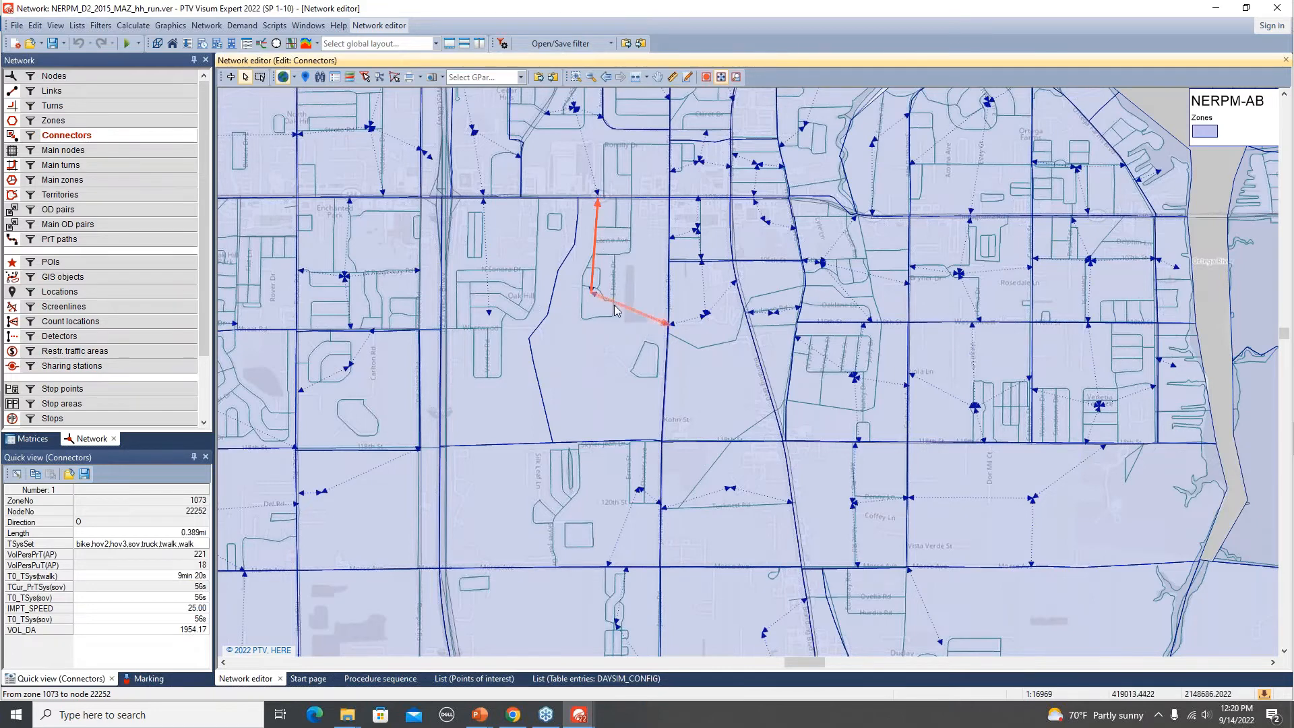
pyautogui.click(649, 318)
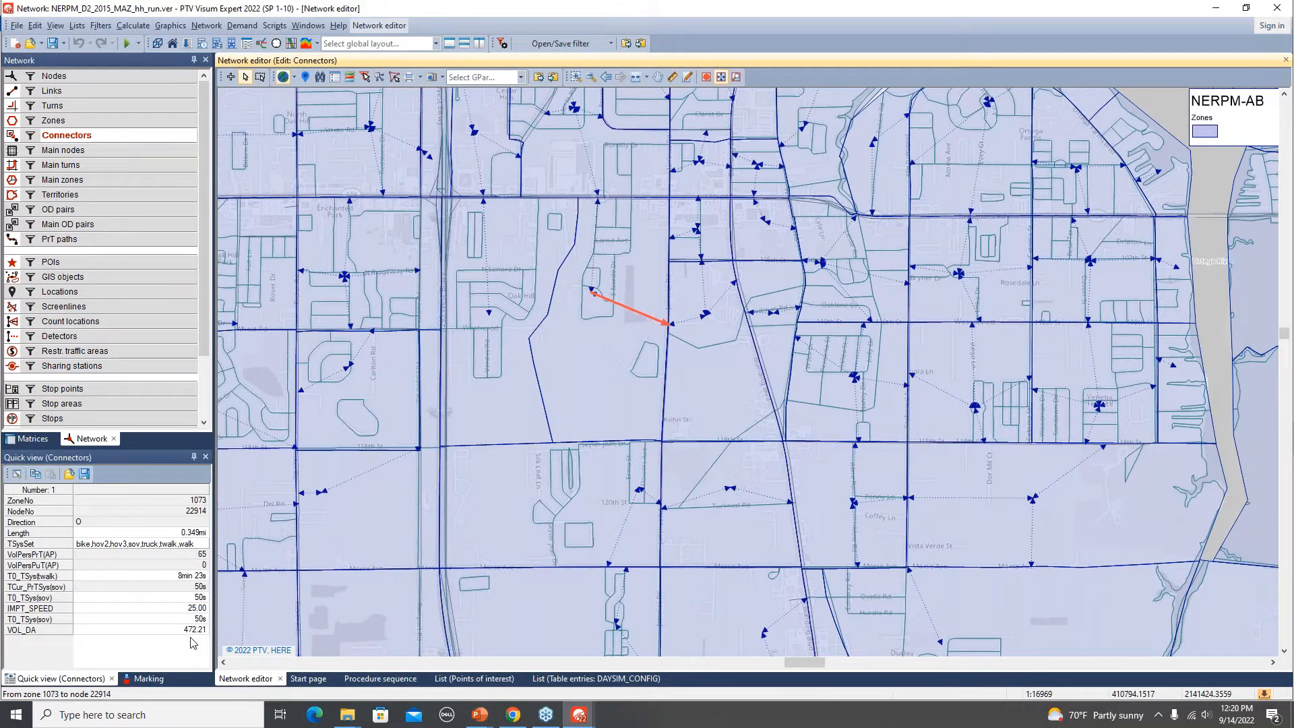
# Select the same zone 1073 to node 22914 connector in the MAZ_run version to compare volumes.
pyautogui.hotkey('alt', 'Tab')
pyautogui.click(630, 315)
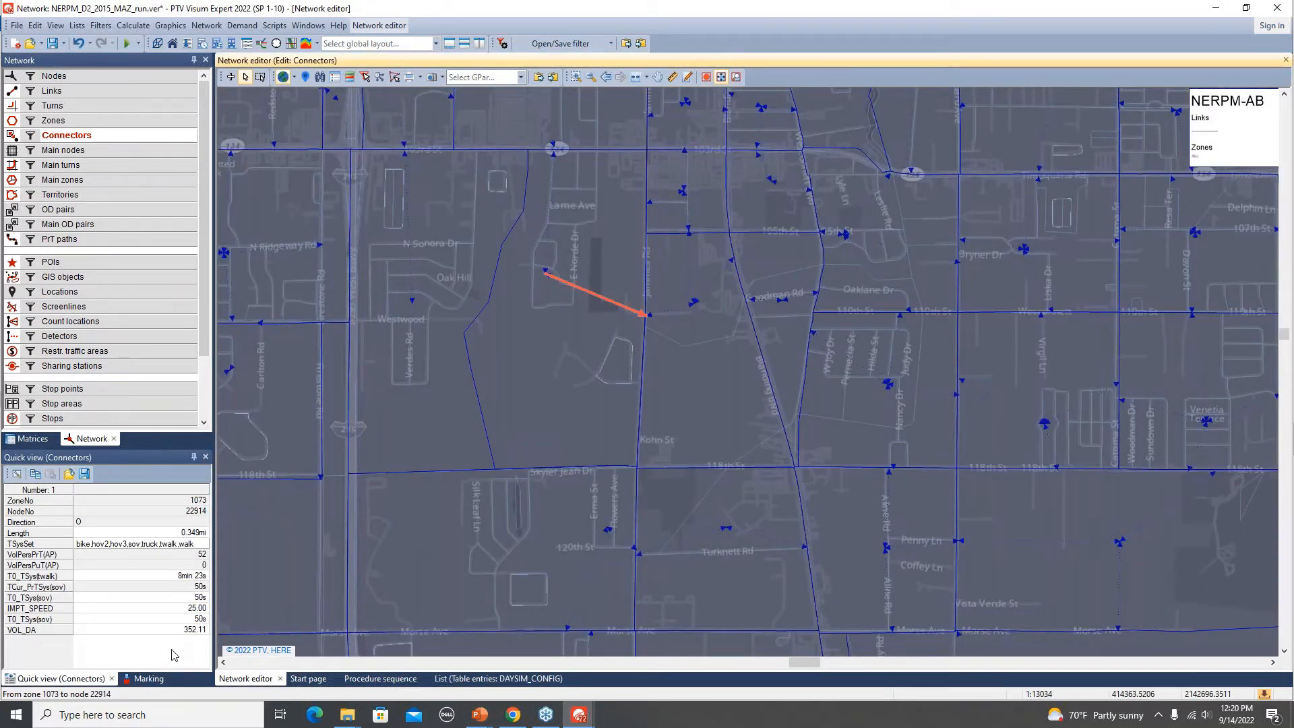
pyautogui.hotkey('alt', 'Tab')
pyautogui.hotkey('alt', 'Tab')
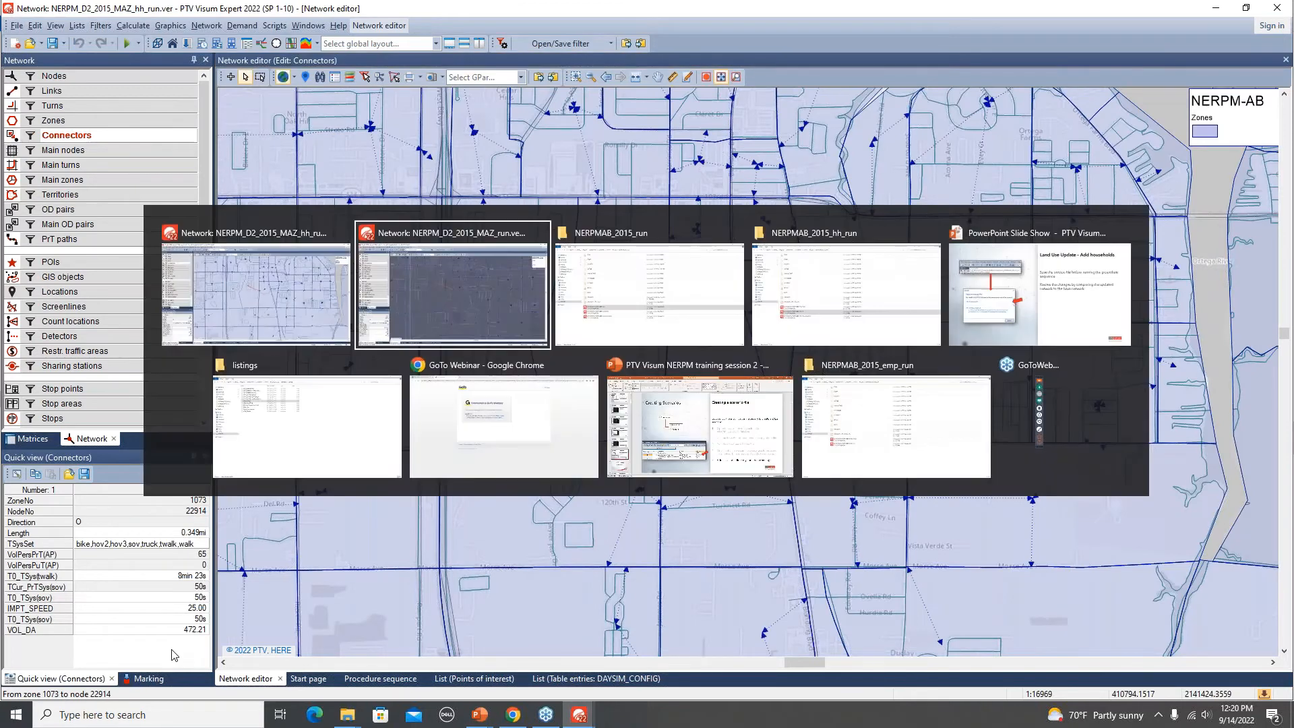
pyautogui.hotkey('alt', 'Tab')
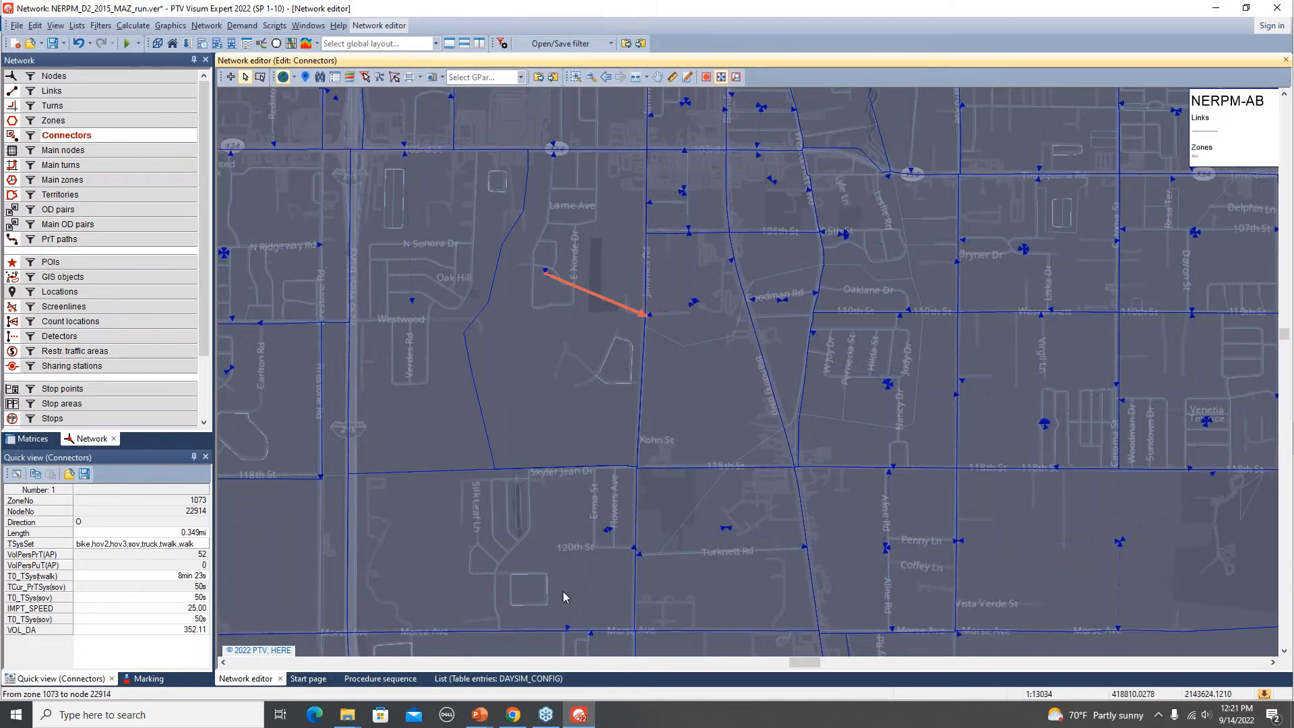
pyautogui.hotkey('alt', 'Tab')
pyautogui.hotkey('alt', 'Tab')
pyautogui.hotkey('alt', 'Tab')
pyautogui.hotkey('alt', 'Tab')
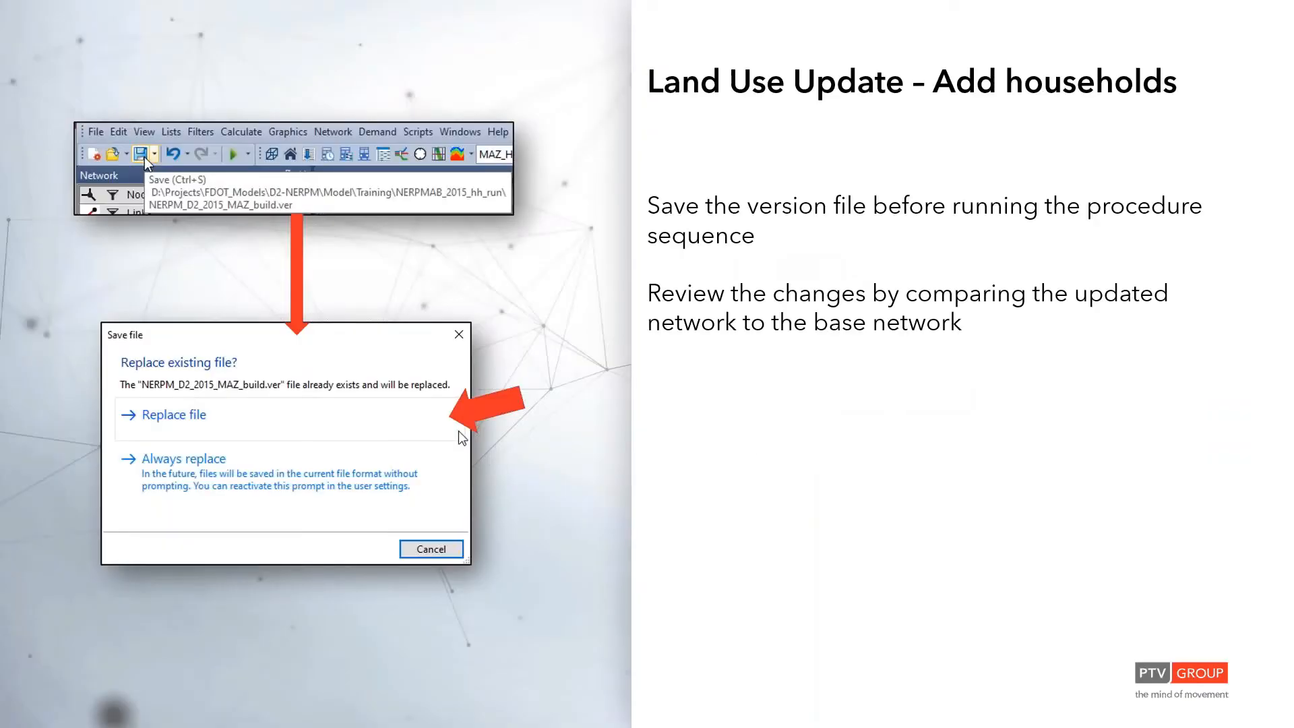
pyautogui.press('Right')
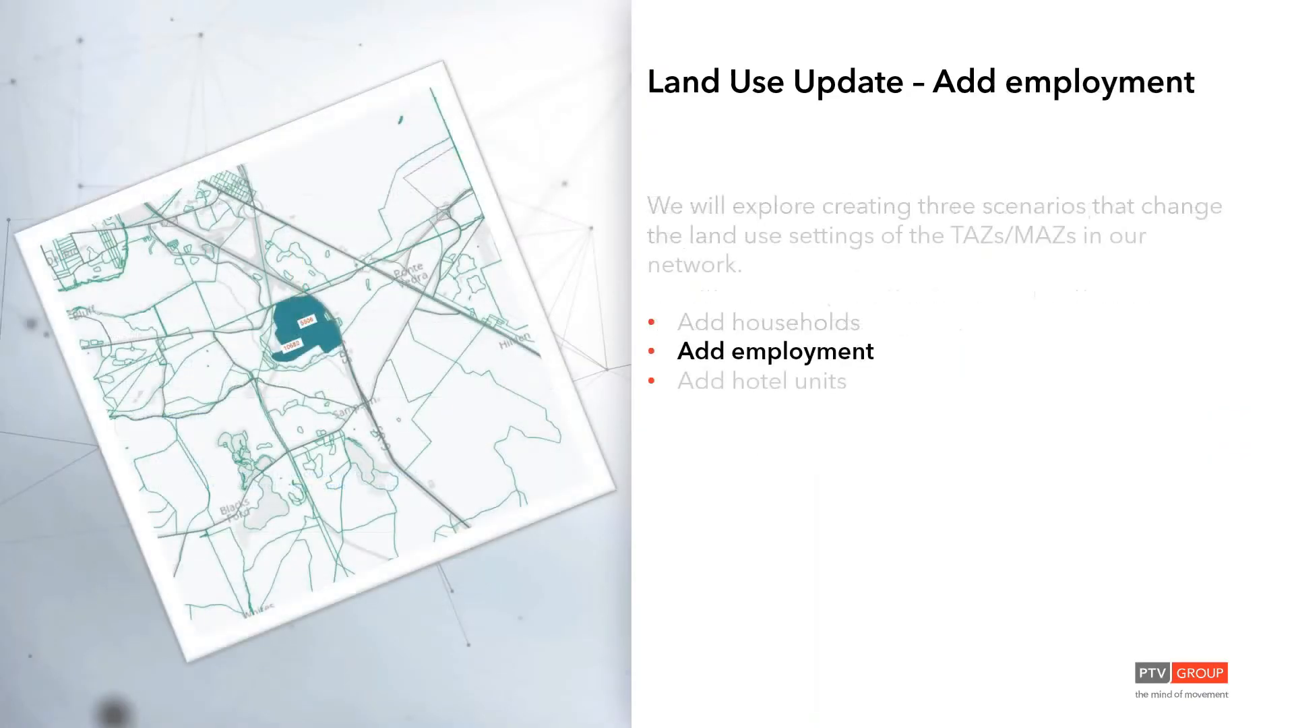
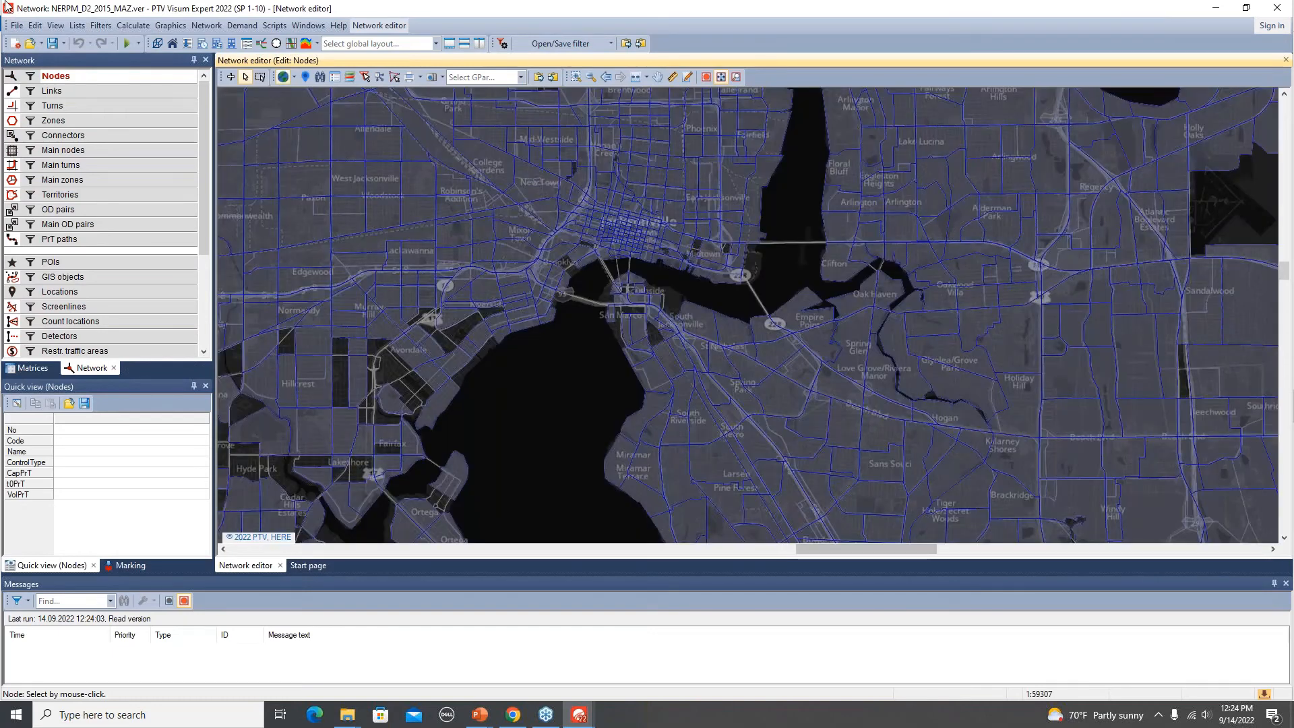
# Save the current version under the new file name NERPM_D2_2015_MAZ_emp_build.
pyautogui.click(17, 26)
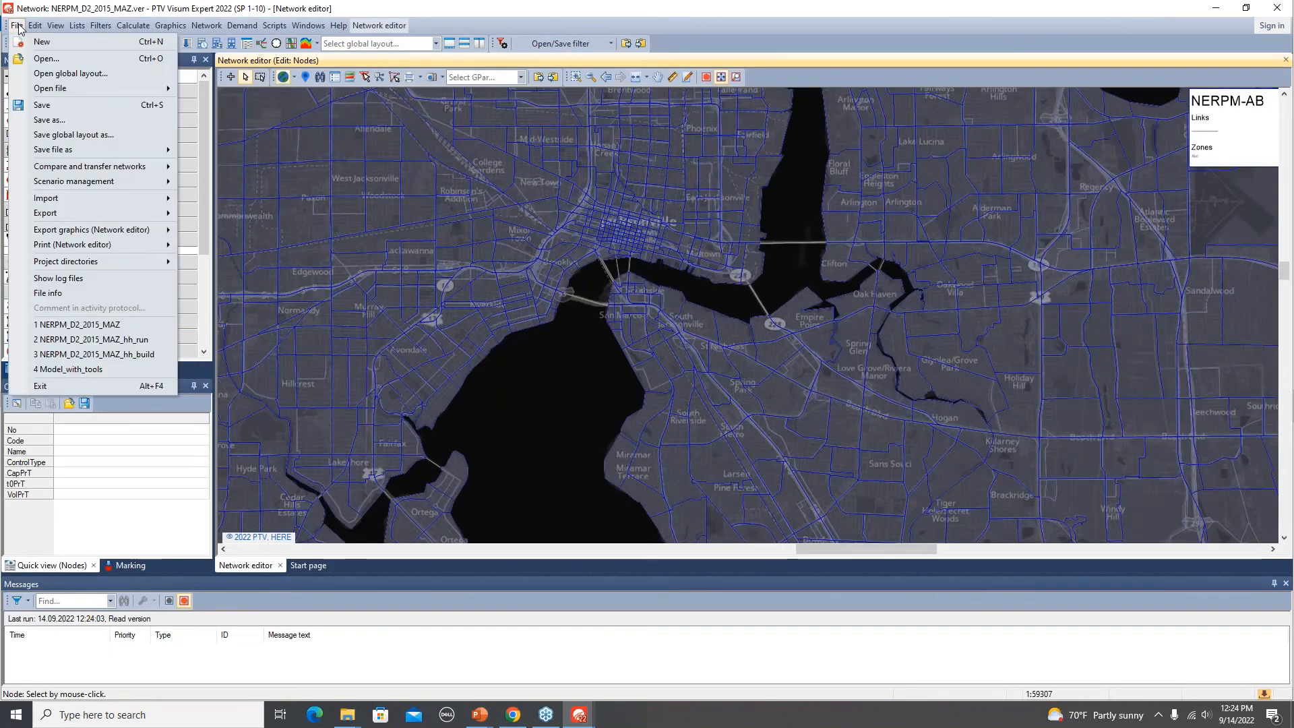
pyautogui.click(70, 120)
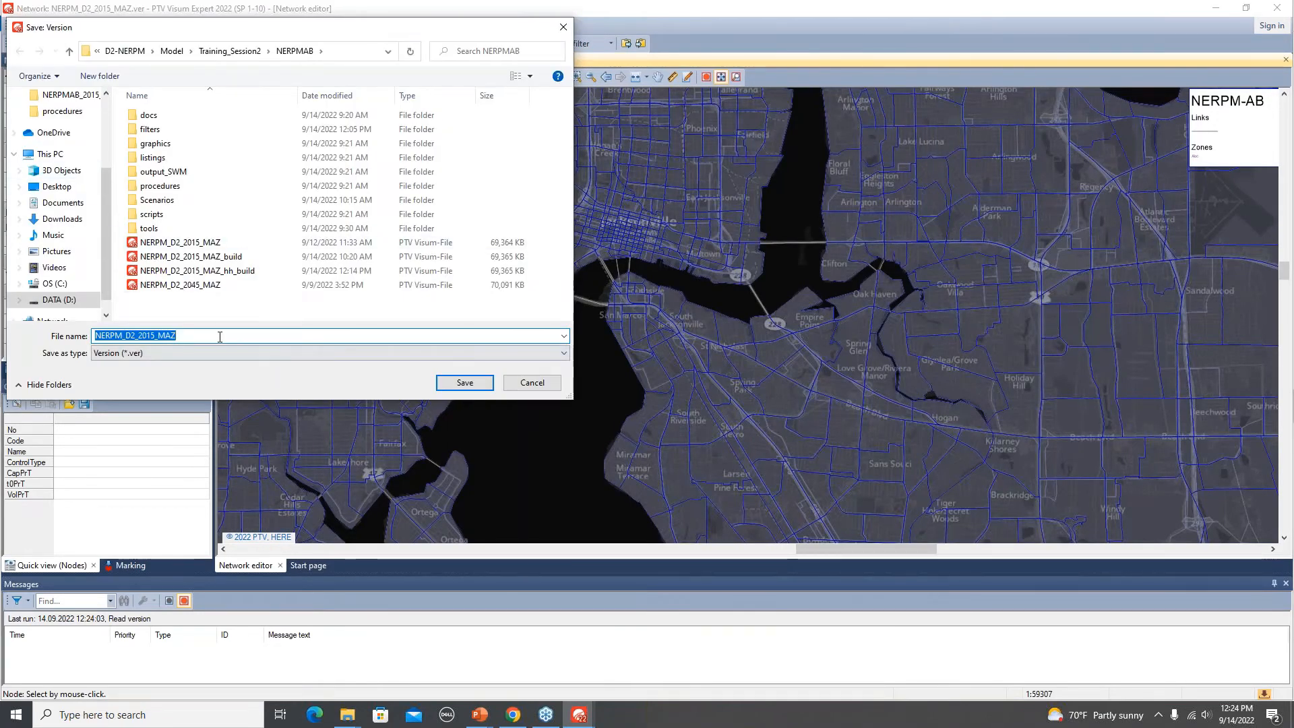
pyautogui.click(211, 336)
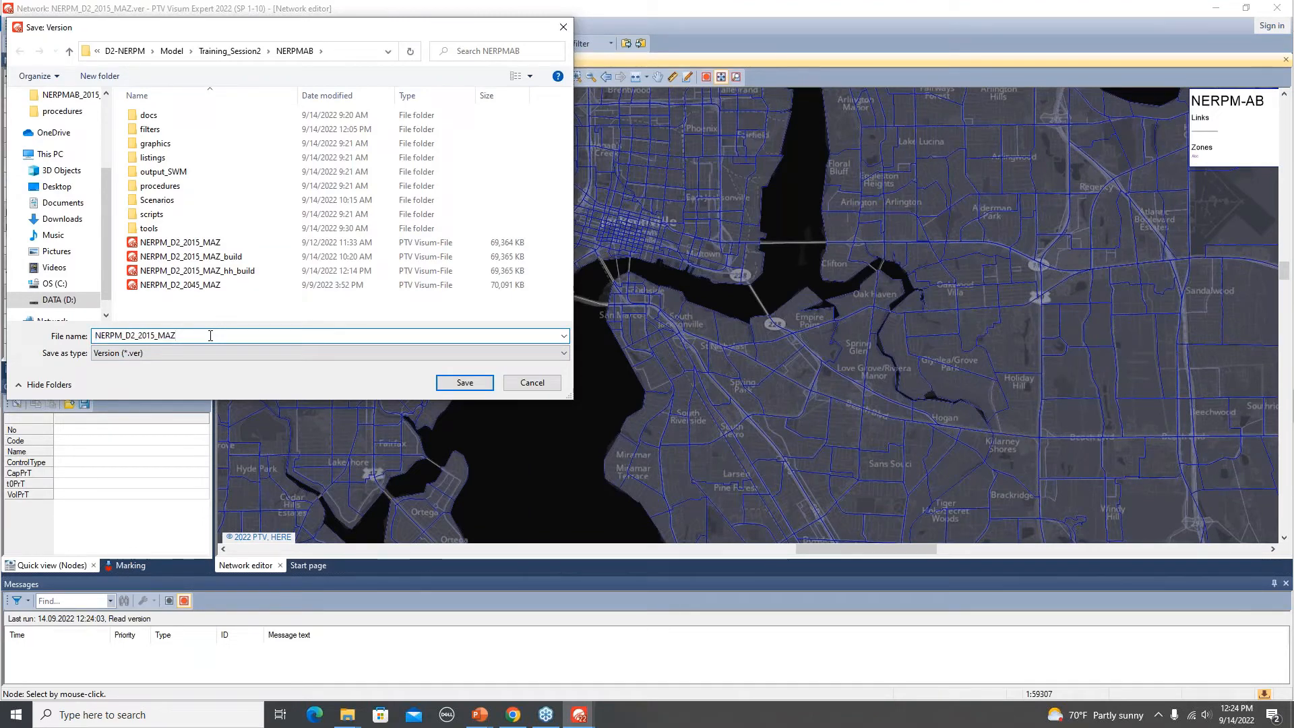
pyautogui.write('_emp')
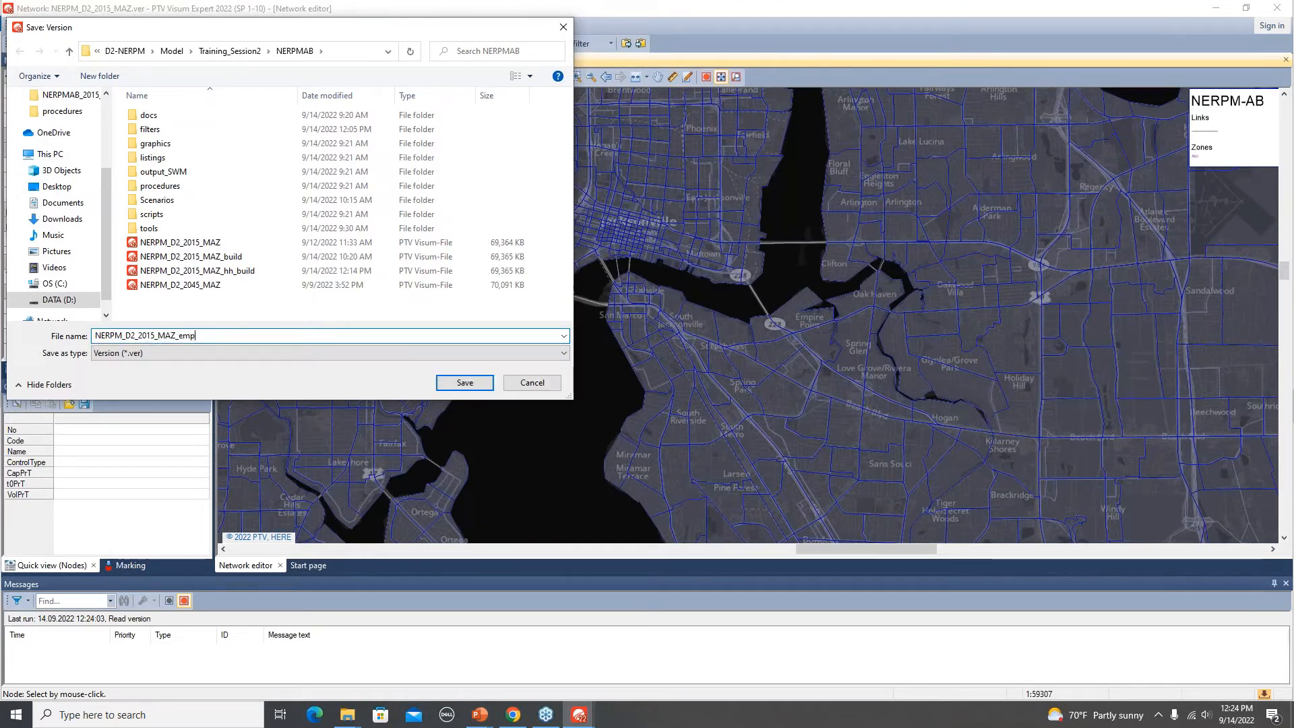
pyautogui.write('_build')
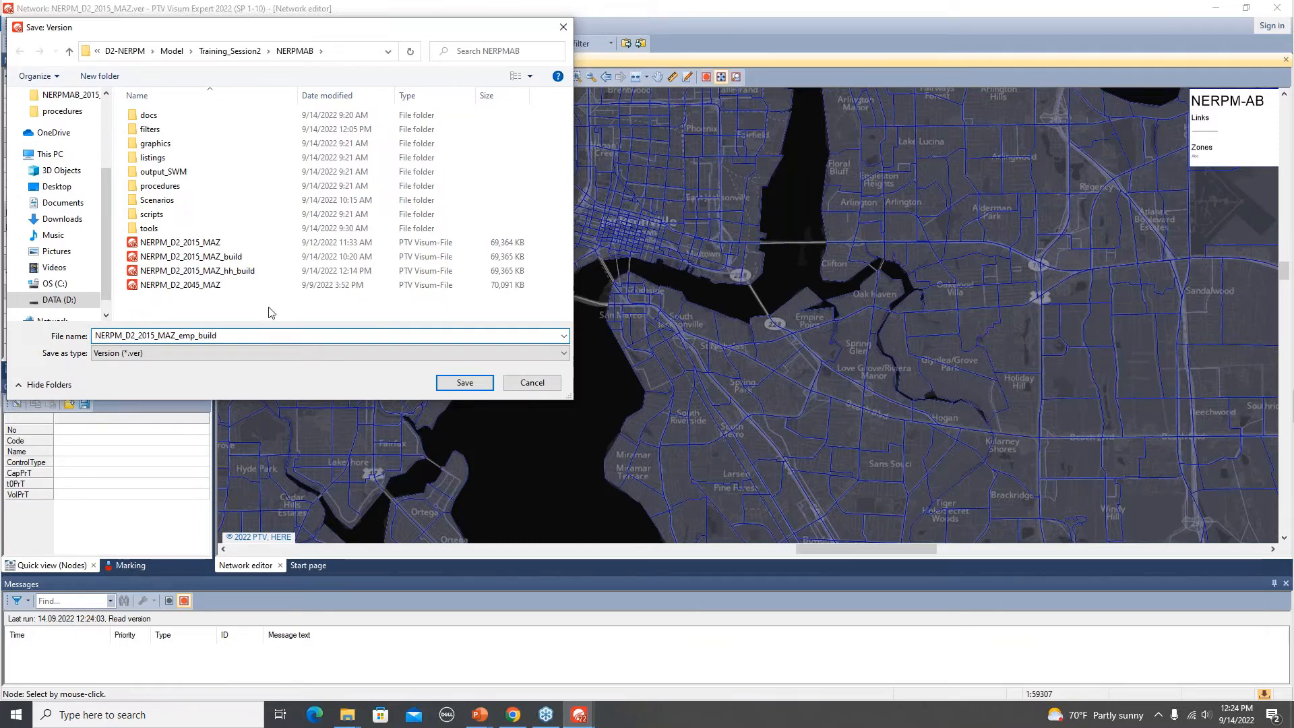
pyautogui.click(474, 382)
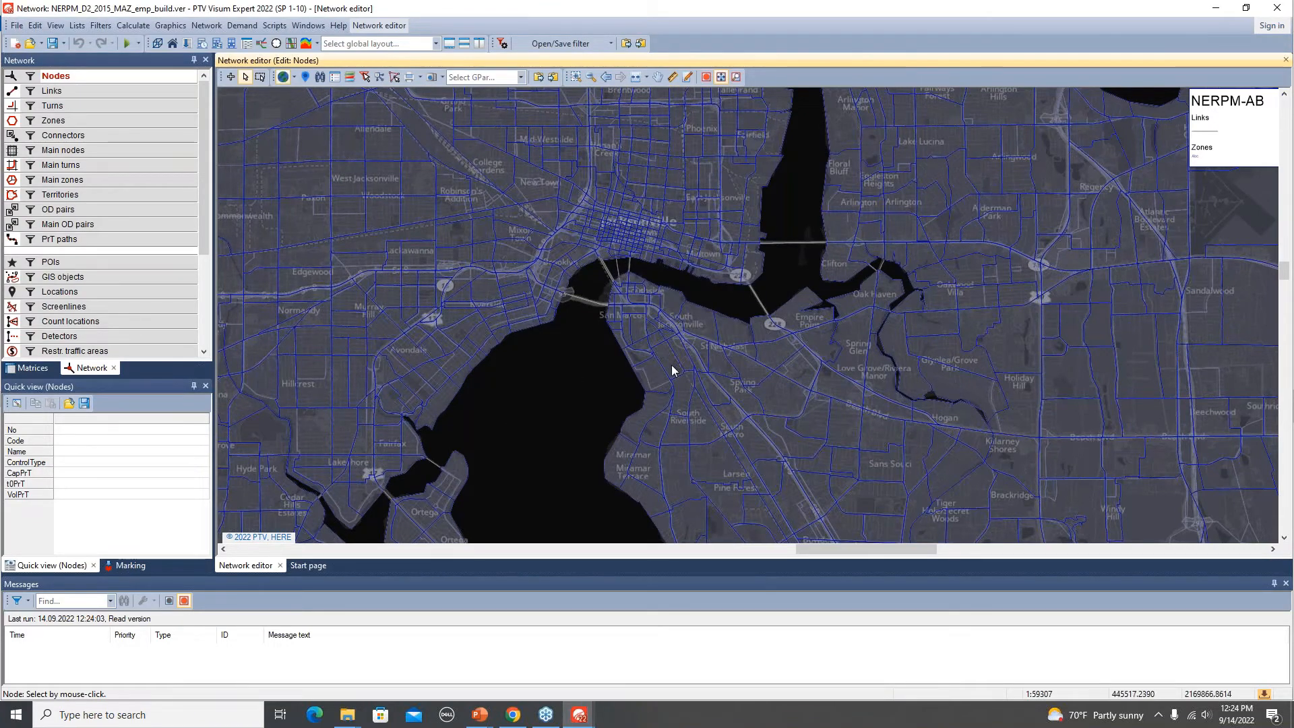
# Load the LandUse_Update.gpa graphic parameters from the project's graphics folder into the network editor.
pyautogui.hotkey('alt', 'Tab')
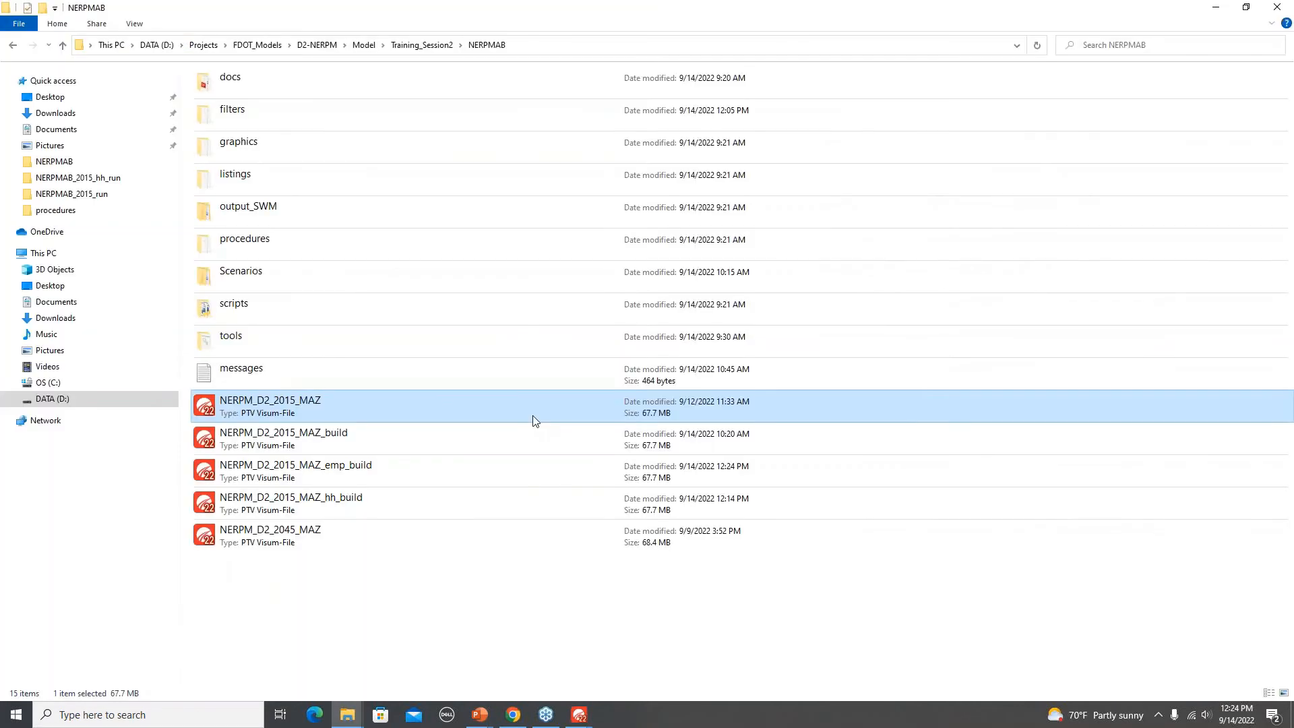
pyautogui.doubleClick(272, 142)
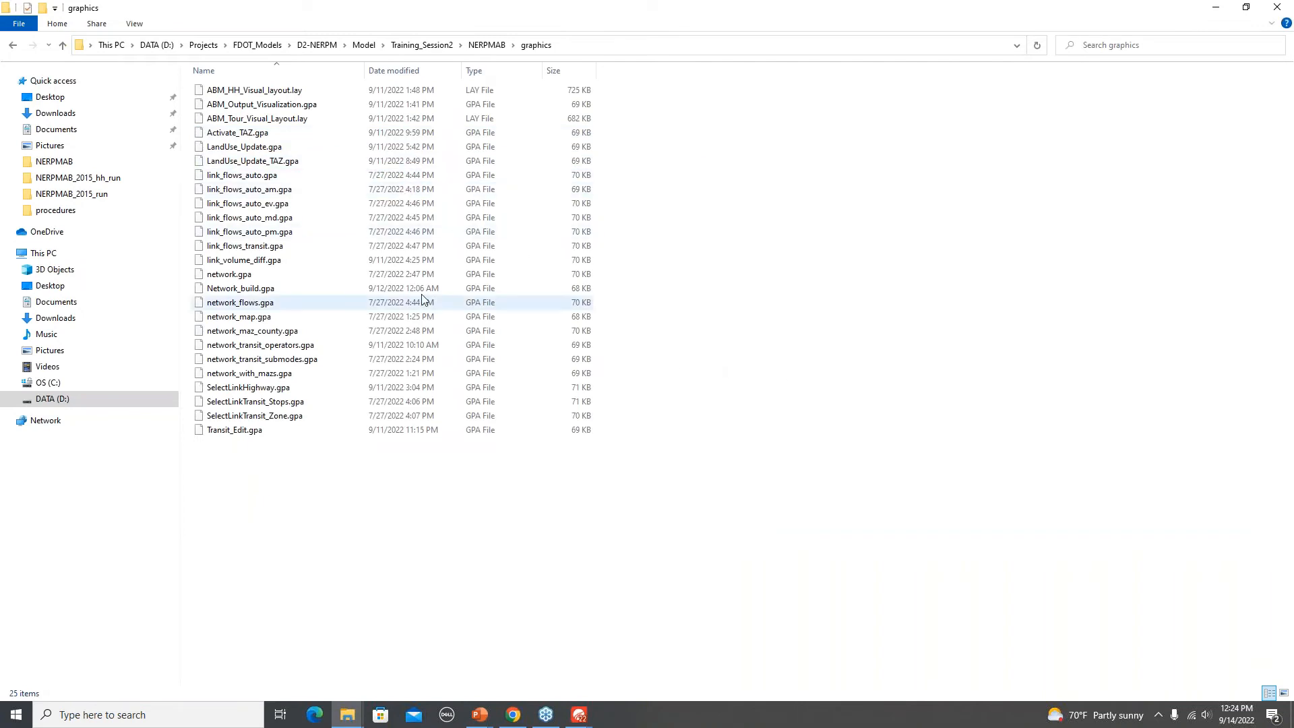
pyautogui.moveTo(248, 151); pyautogui.dragTo(557, 407)
pyautogui.click(683, 482)
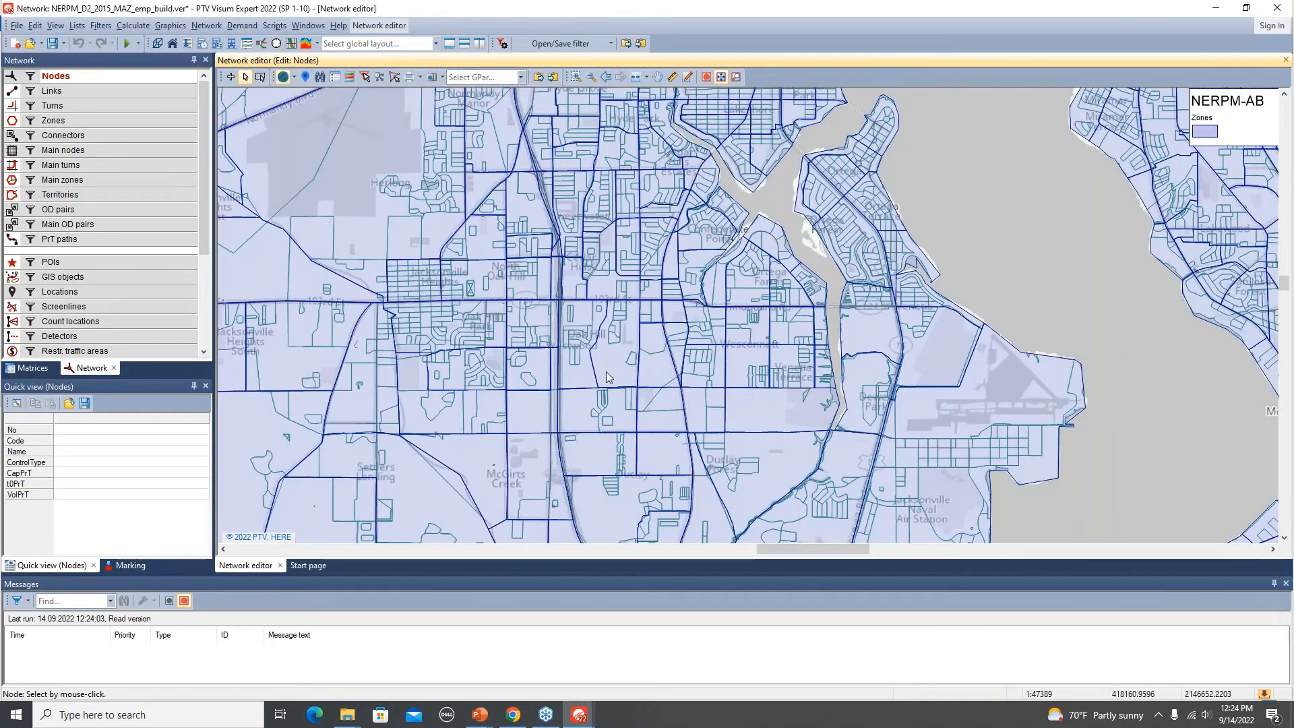
pyautogui.hotkey('alt', 'Tab')
pyautogui.hotkey('alt', 'Tab')
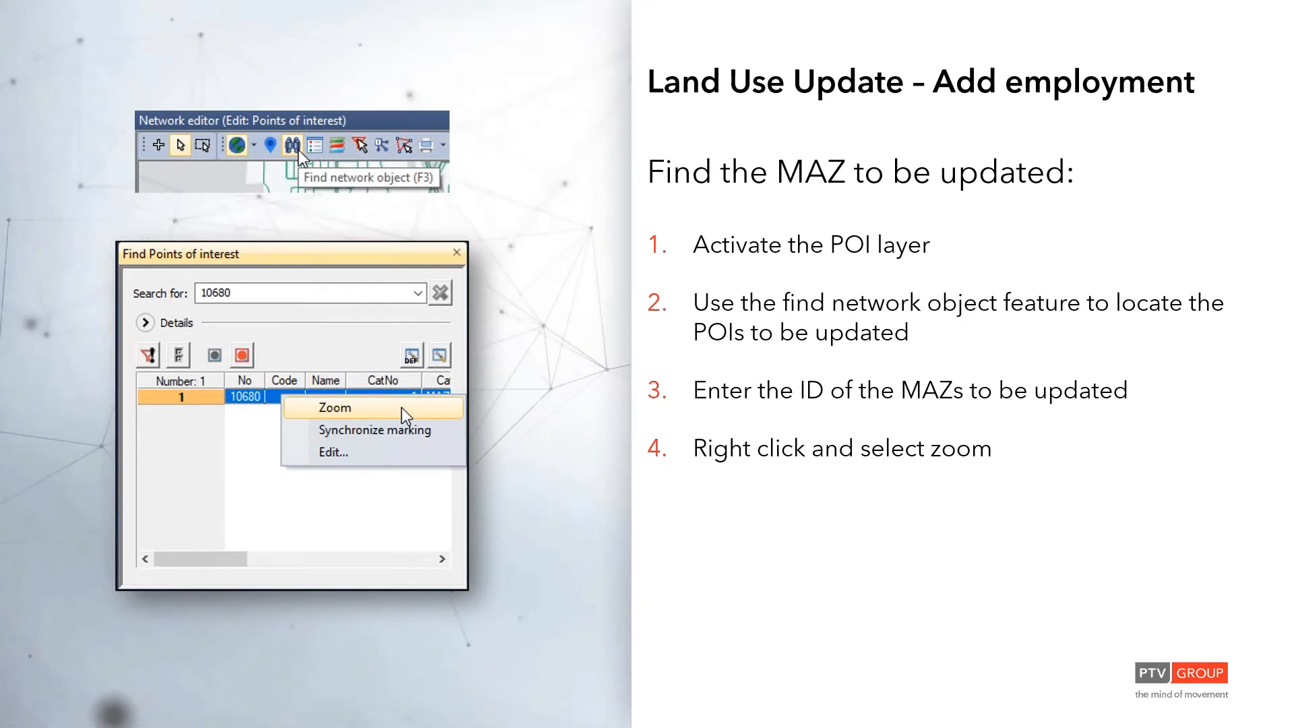
pyautogui.hotkey('alt', 'Tab')
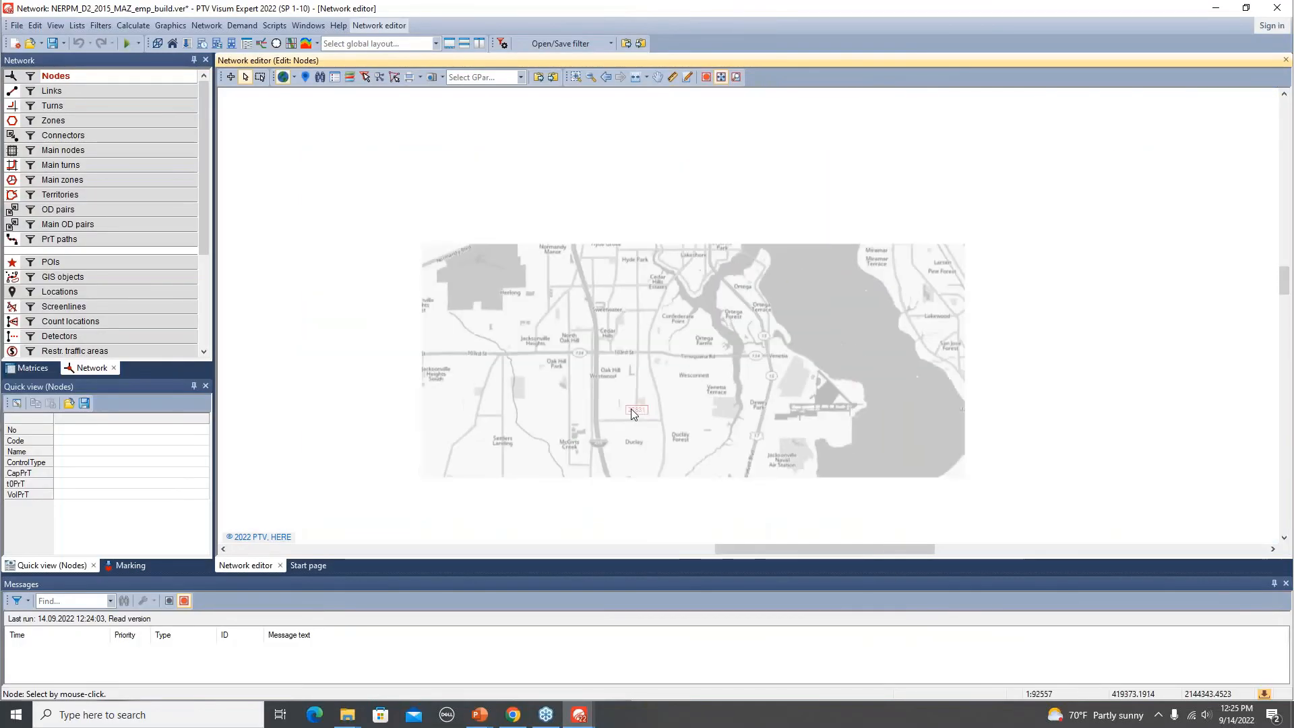
# Activate the POI layer in the network editor.
pyautogui.scroll(-2, 631, 408)
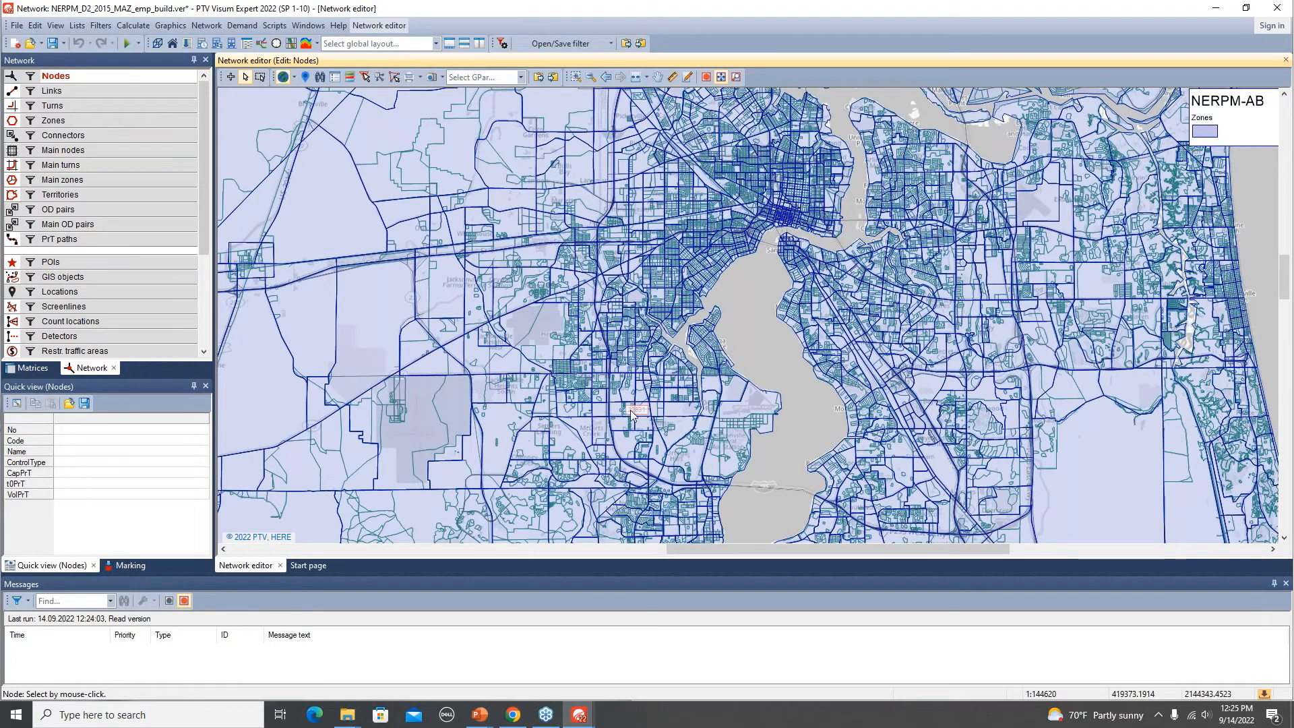
pyautogui.scroll(3, 625, 424)
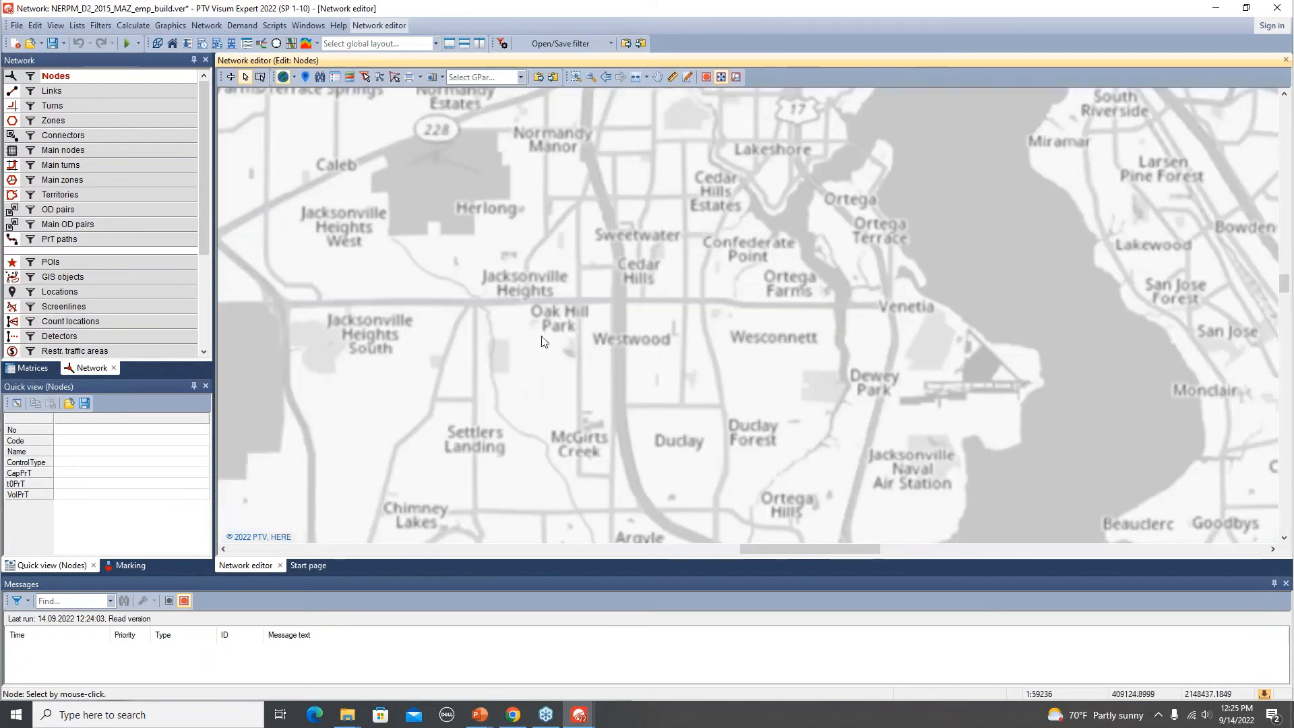
pyautogui.scroll(-2, 651, 422)
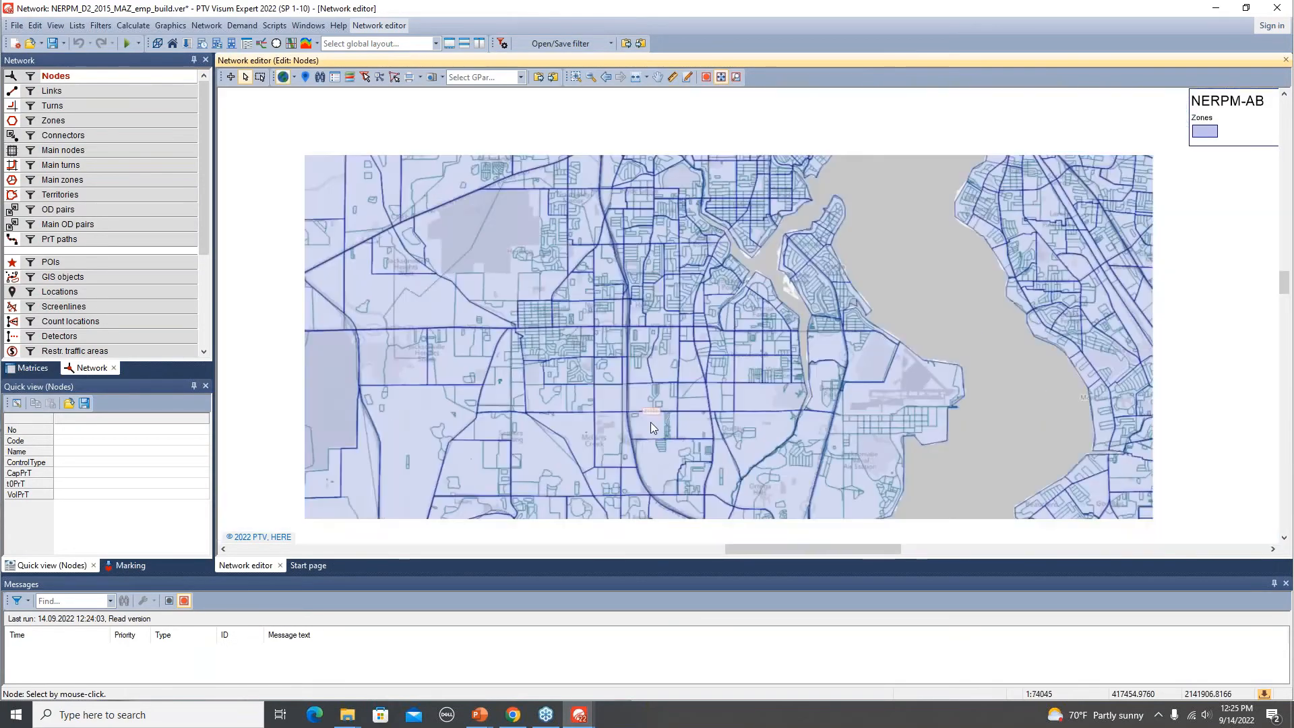
pyautogui.scroll(-2, 645, 422)
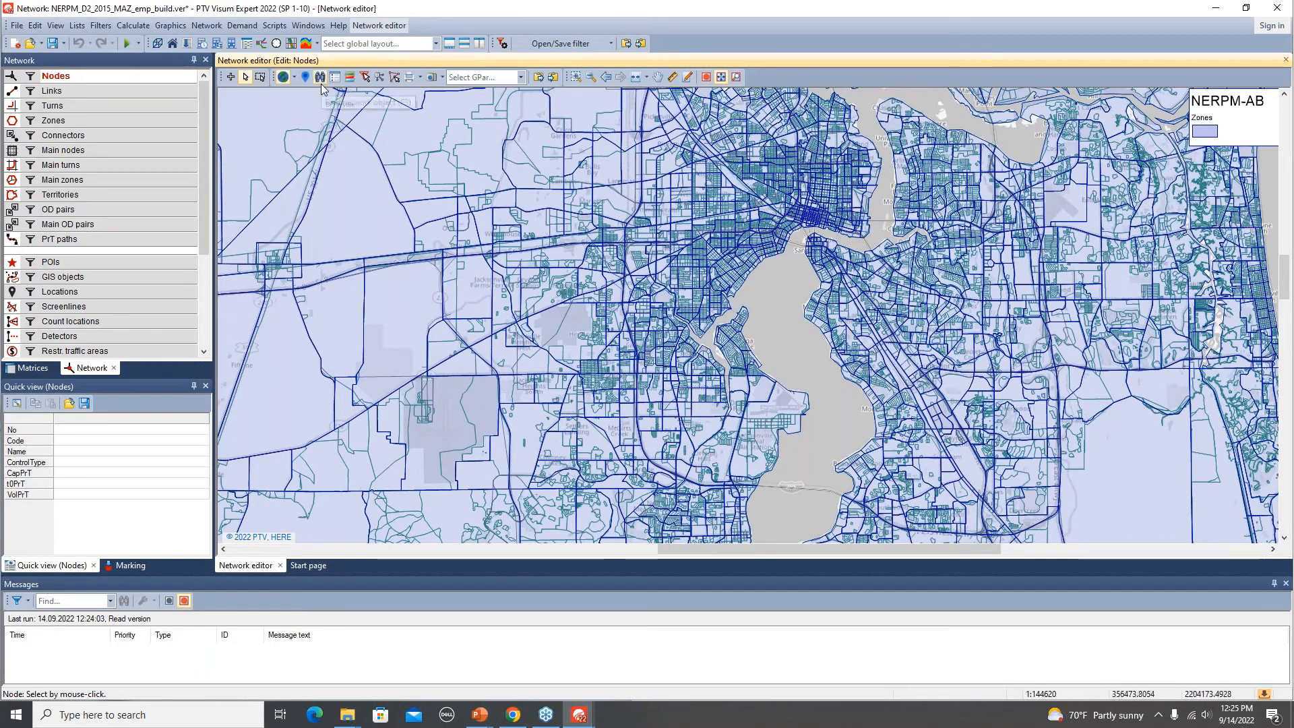
pyautogui.click(87, 263)
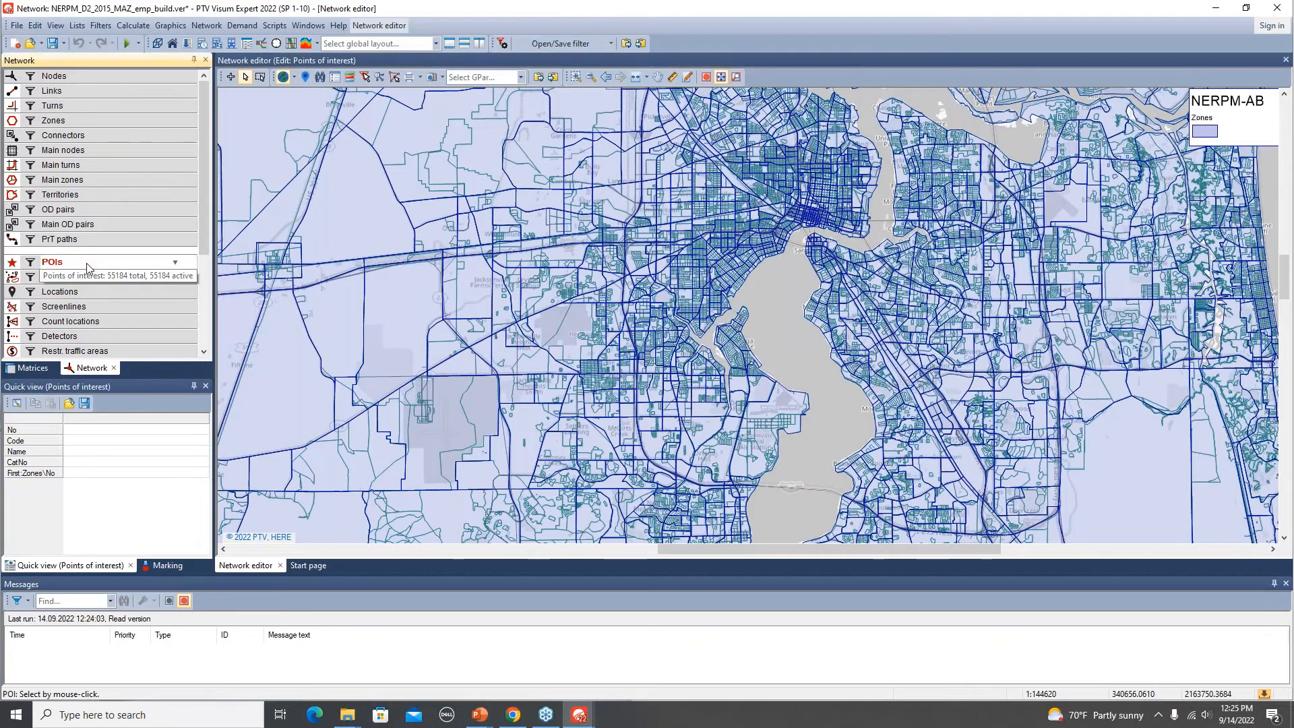
# Find the point of interest 10680 and zoom the map to it, then close the search dialog.
pyautogui.click(321, 79)
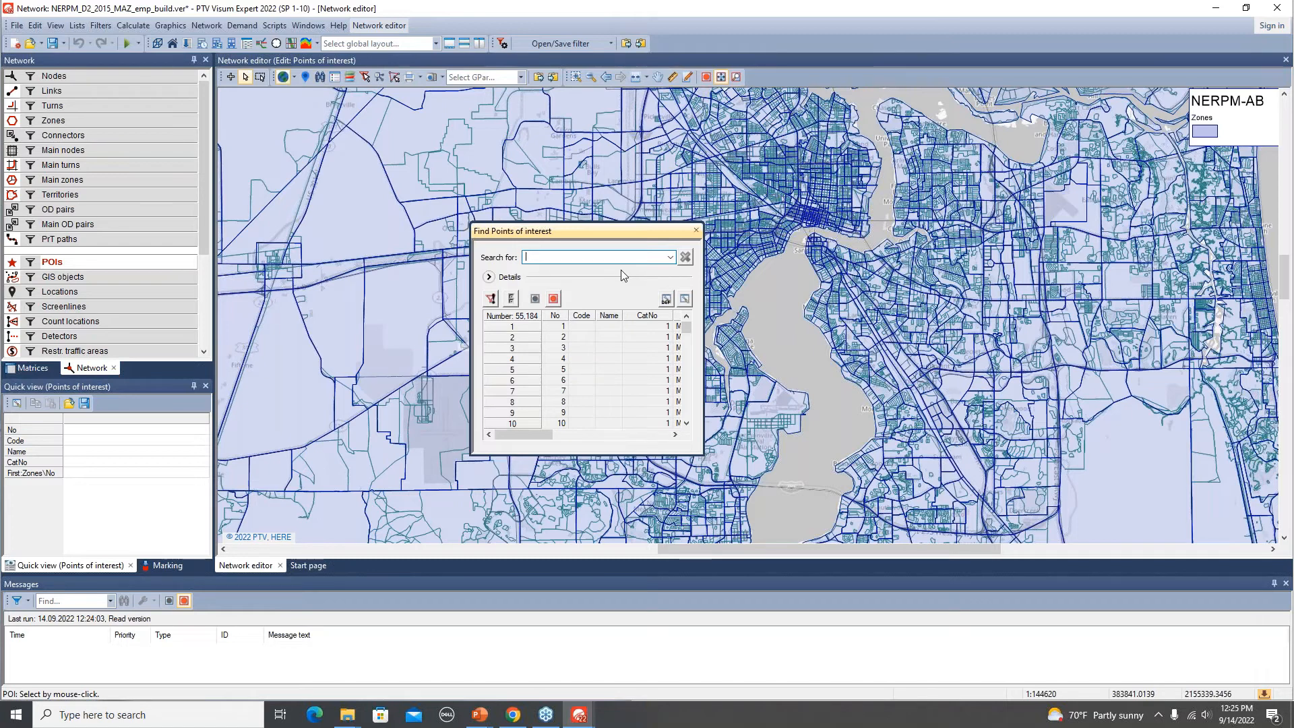
pyautogui.write('106')
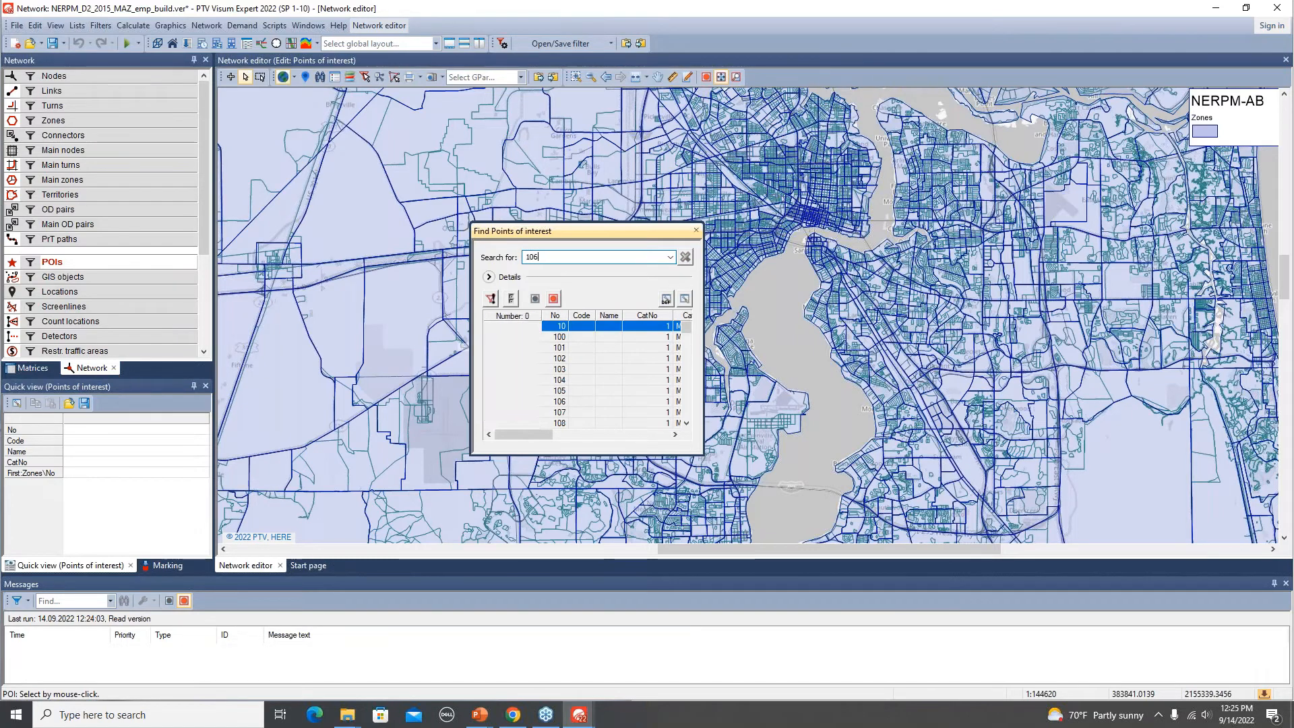
pyautogui.write('80')
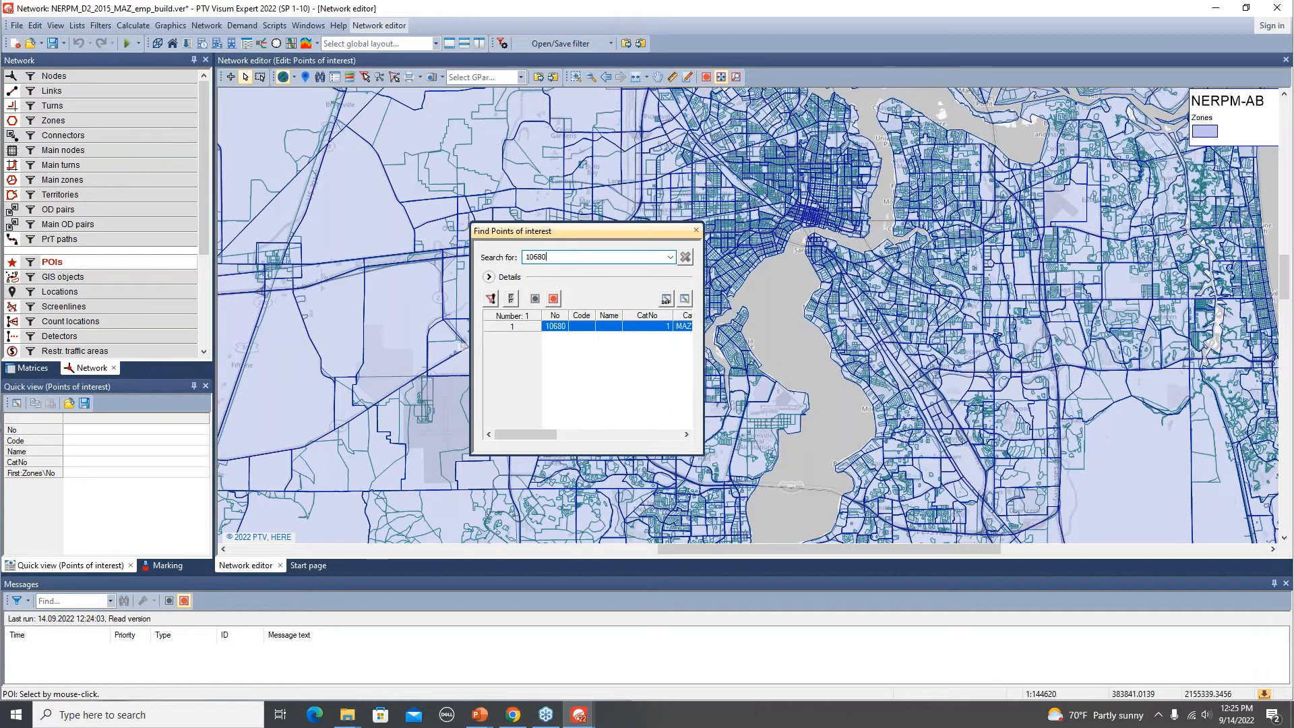
pyautogui.rightClick(559, 327)
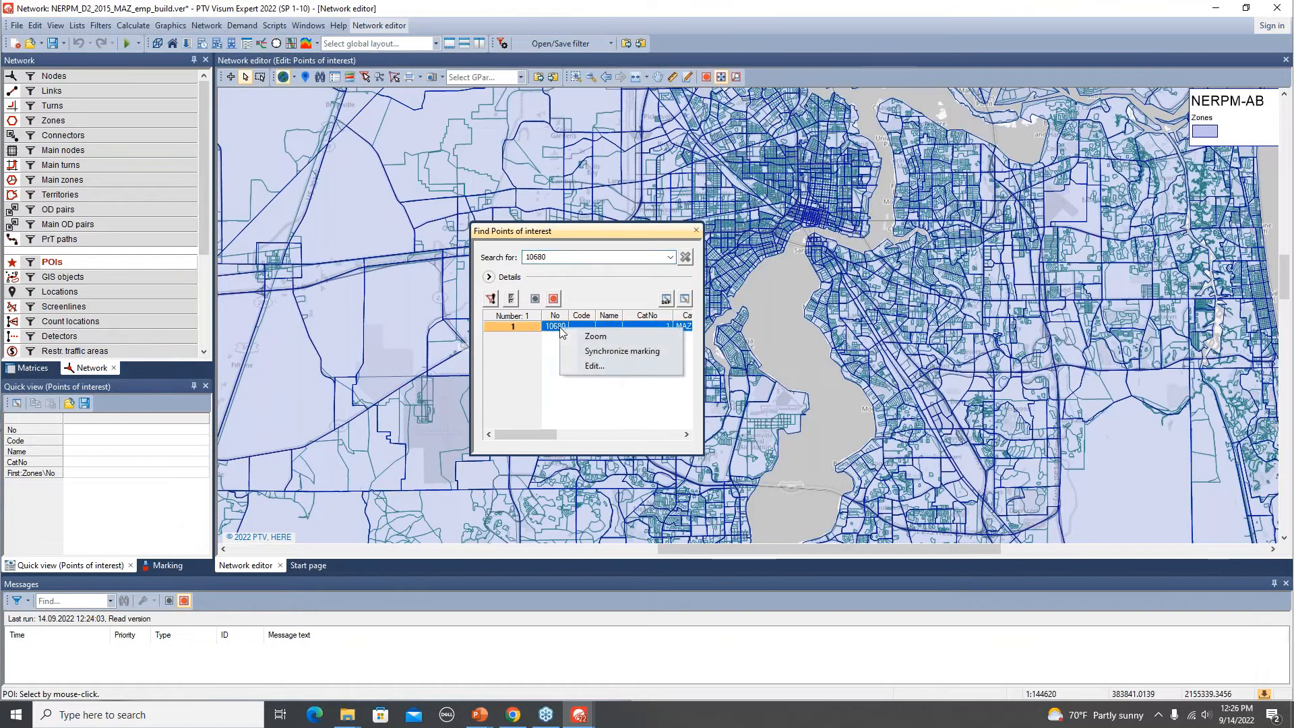
pyautogui.click(625, 339)
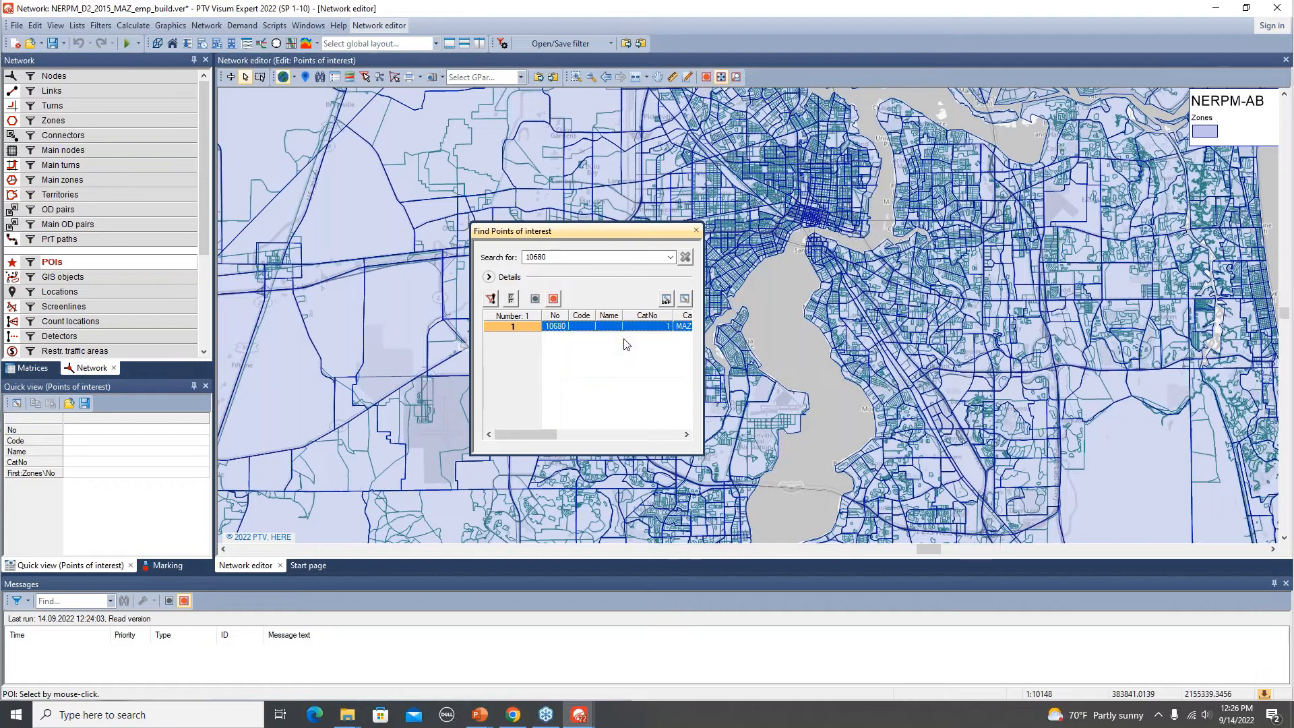
pyautogui.click(697, 231)
# Select POI 10680 and the adjacent POI 5506 on the map to inspect their attributes.
pyautogui.scroll(-1, 762, 328)
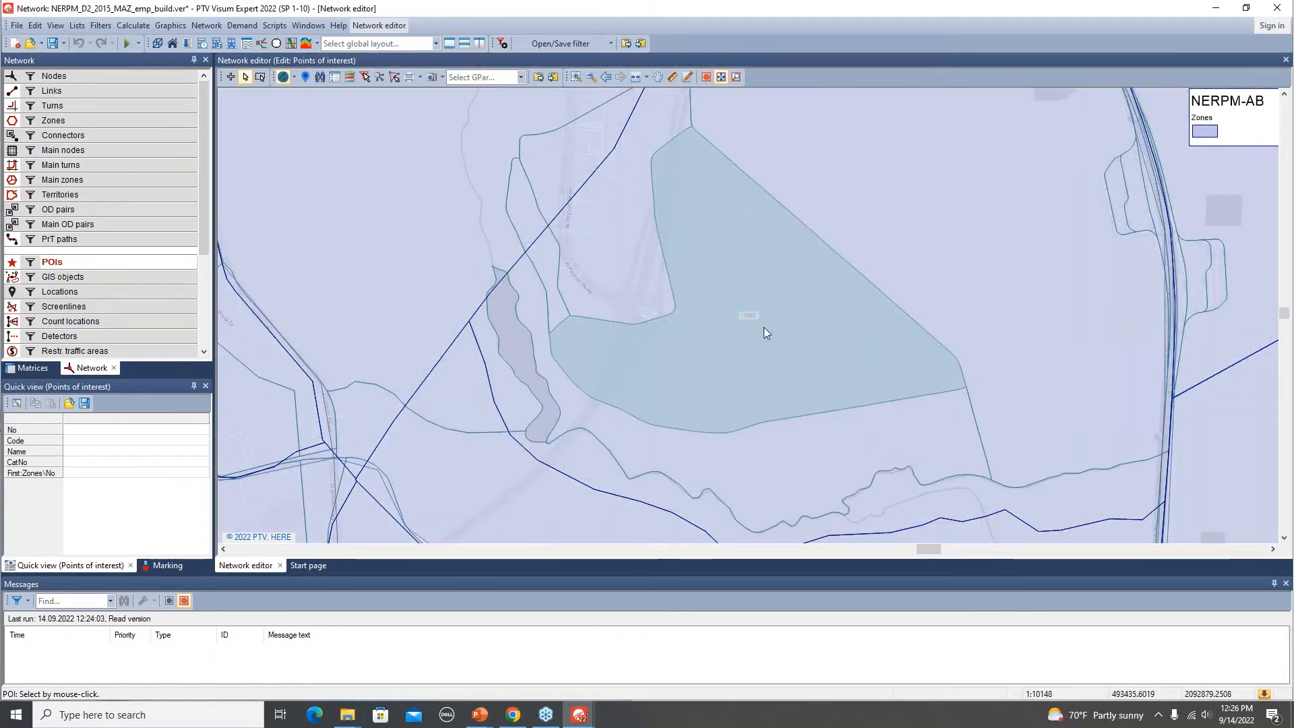
pyautogui.scroll(-4, 764, 329)
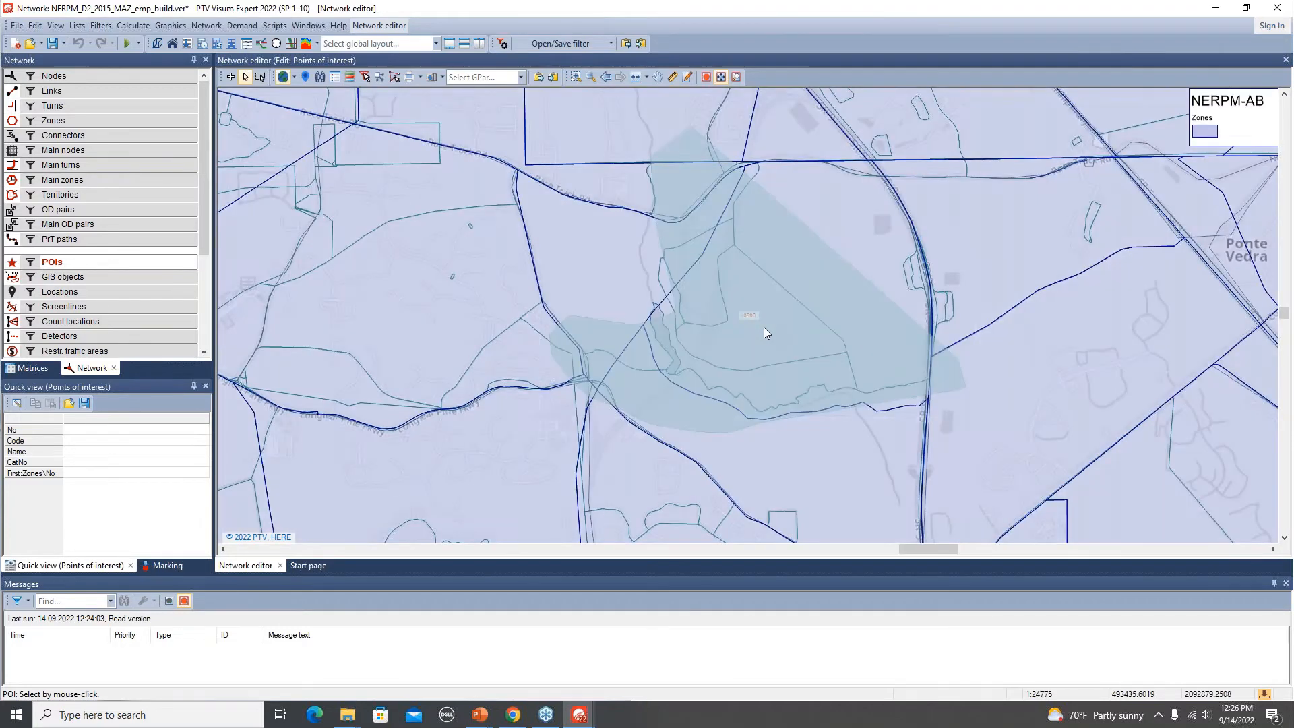
pyautogui.scroll(-2, 763, 330)
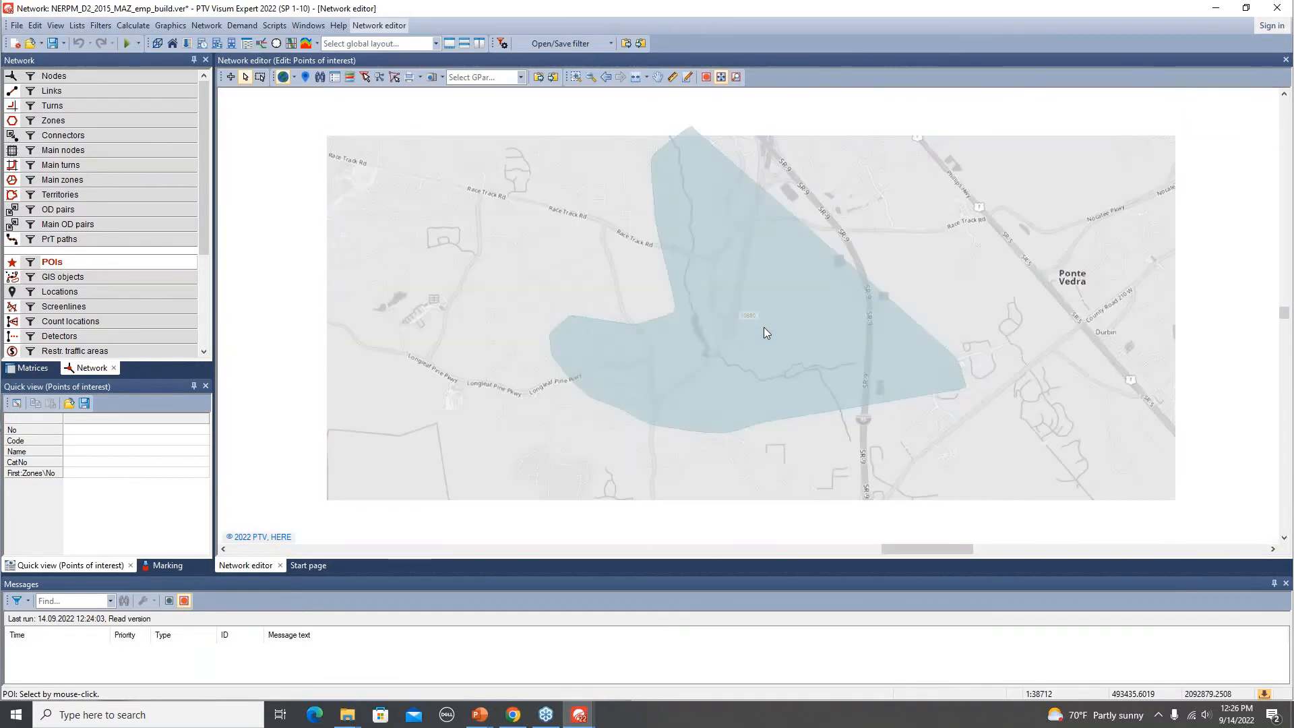
pyautogui.scroll(-2, 763, 326)
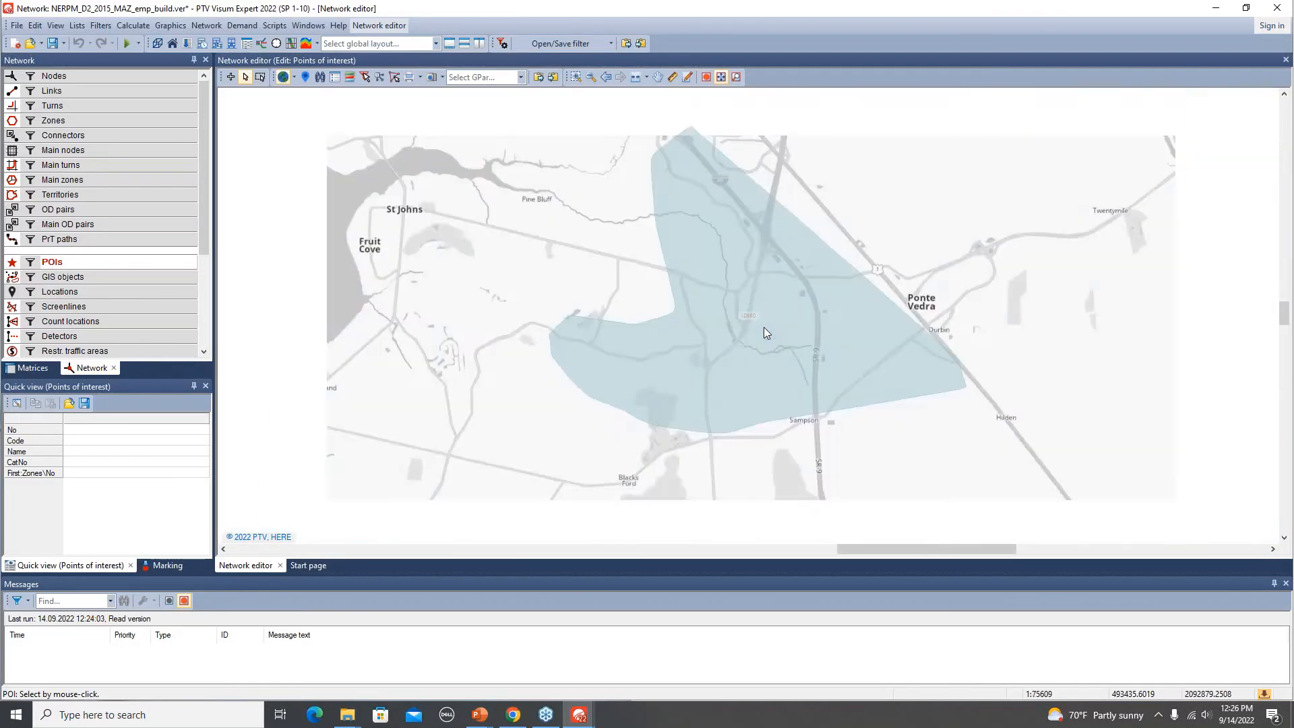
pyautogui.moveTo(860, 333); pyautogui.dragTo(586, 340)
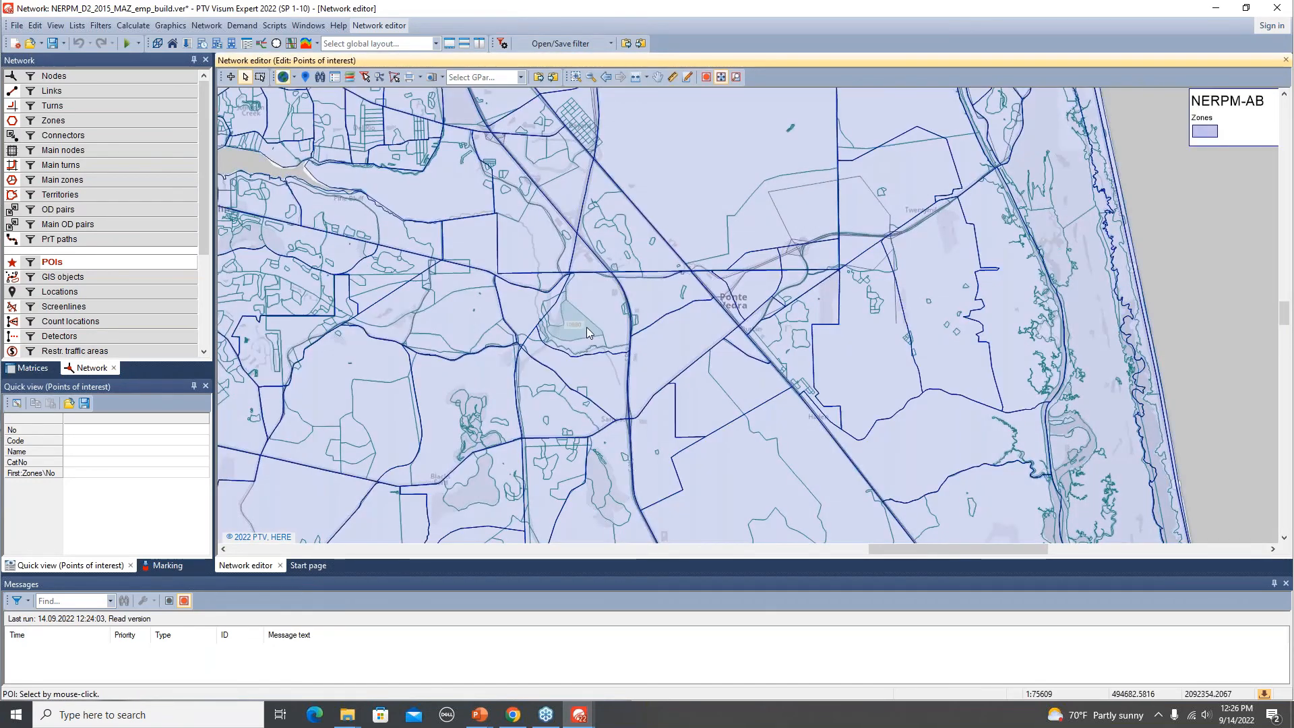
pyautogui.click(587, 327)
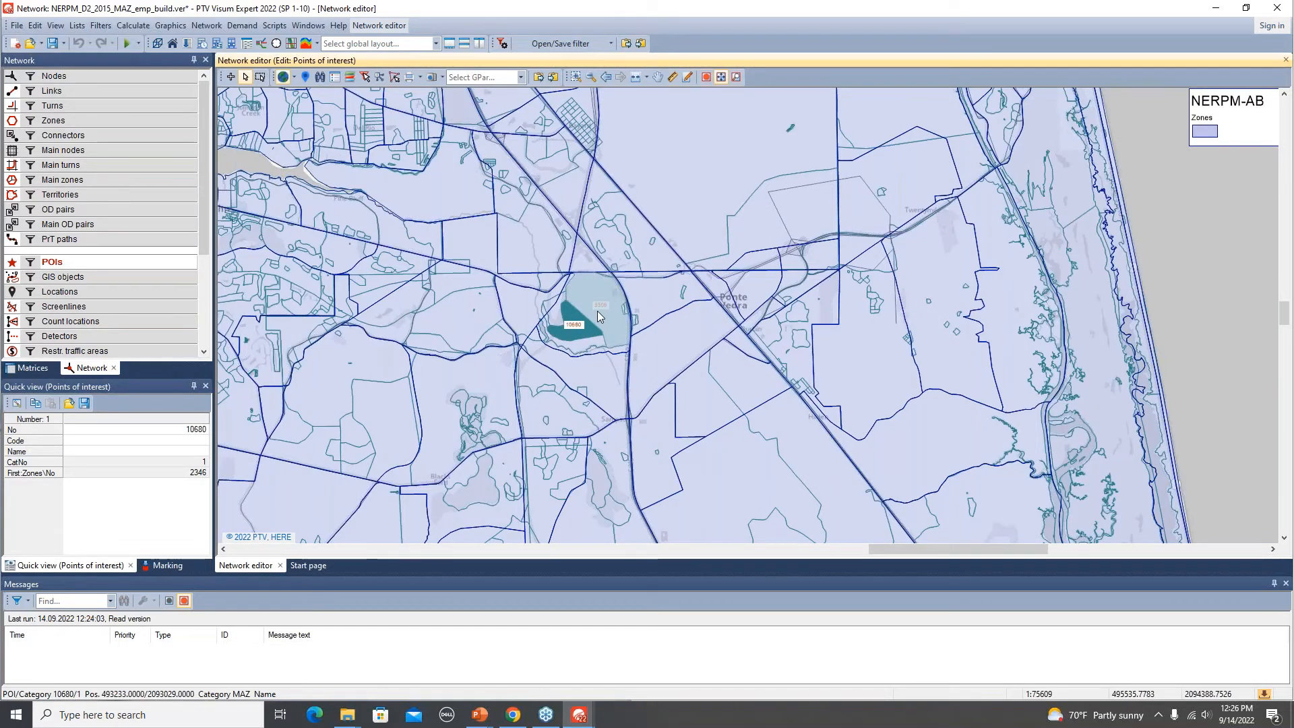
pyautogui.click(600, 316)
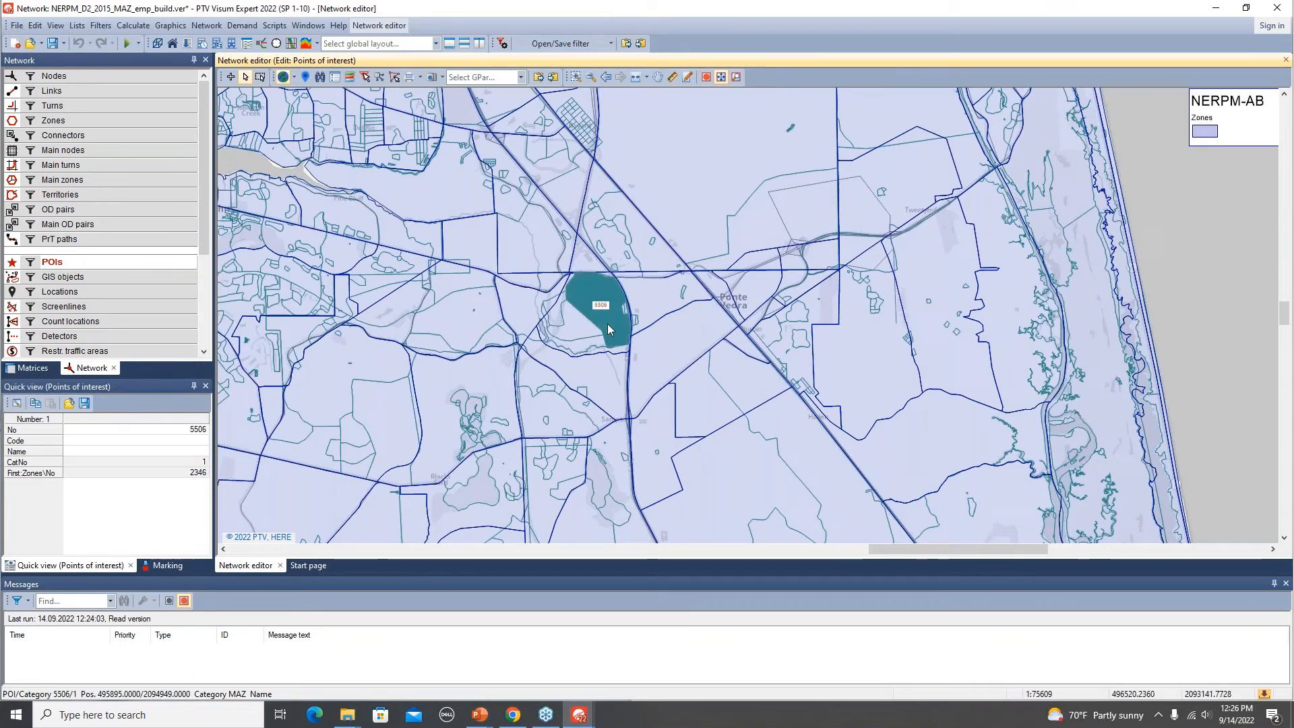
pyautogui.click(608, 330)
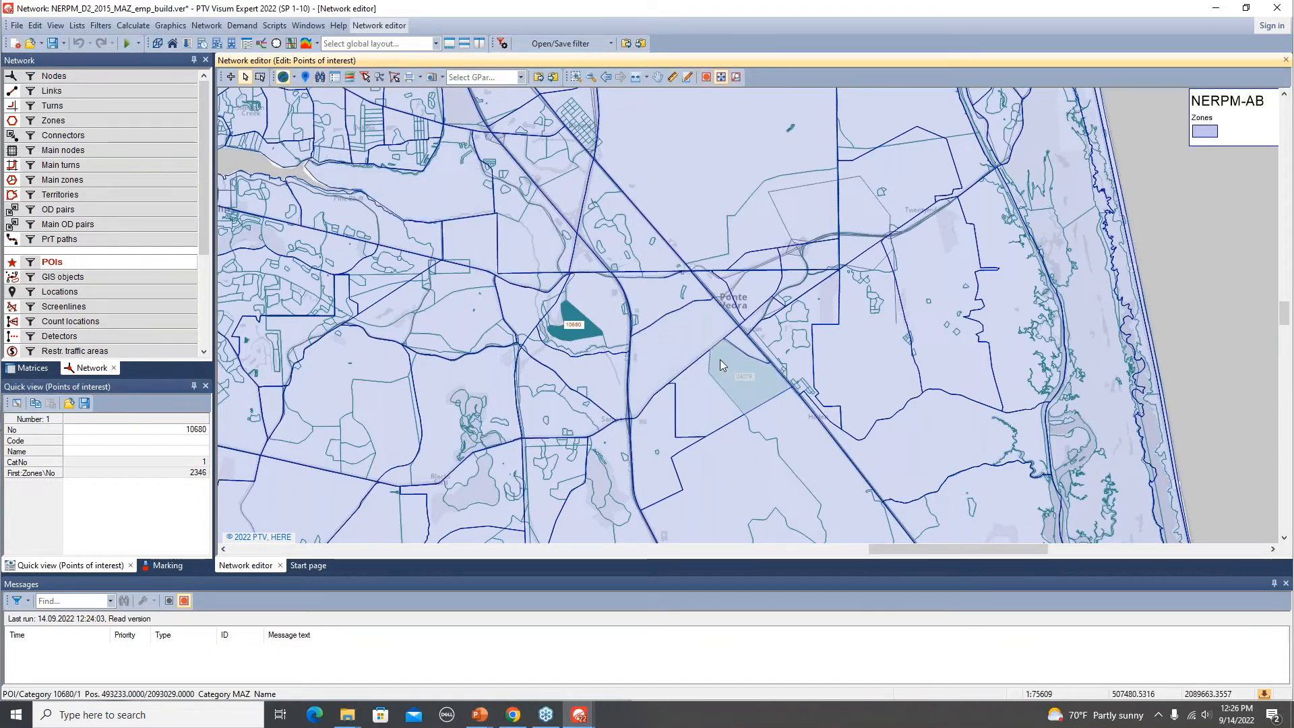
pyautogui.hotkey('alt', 'Tab')
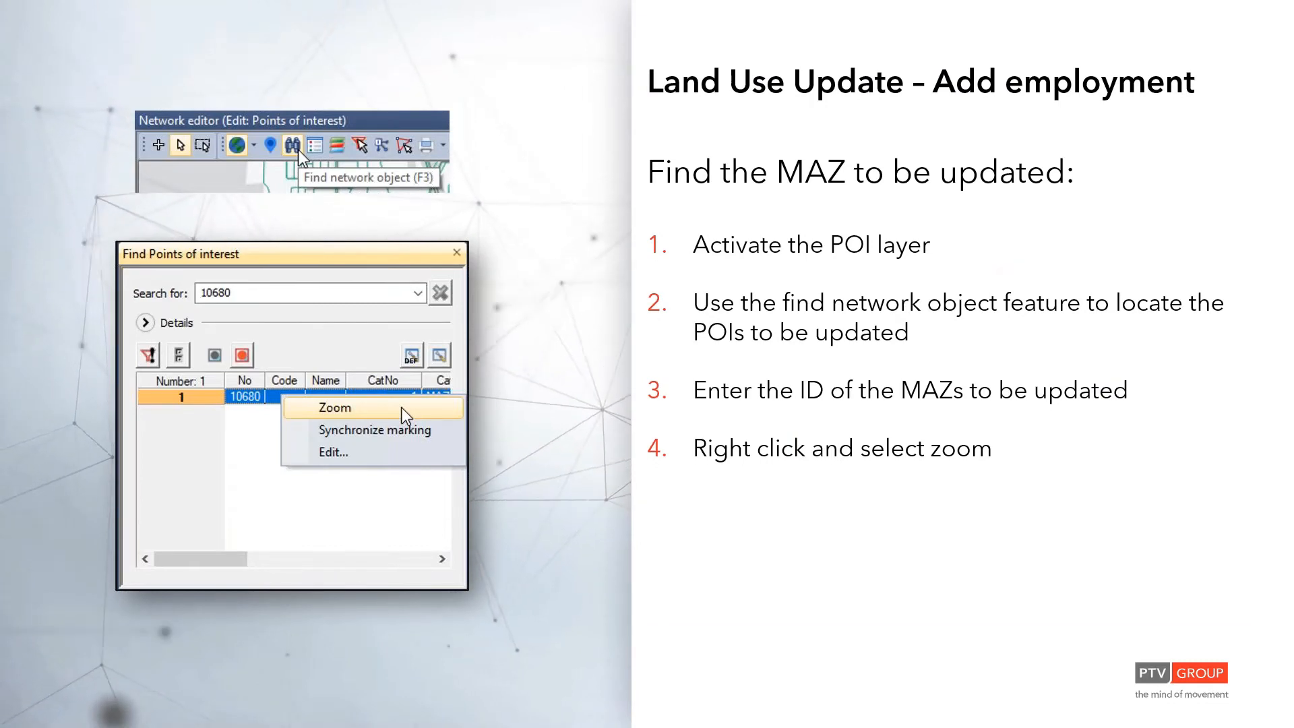
pyautogui.press('Right')
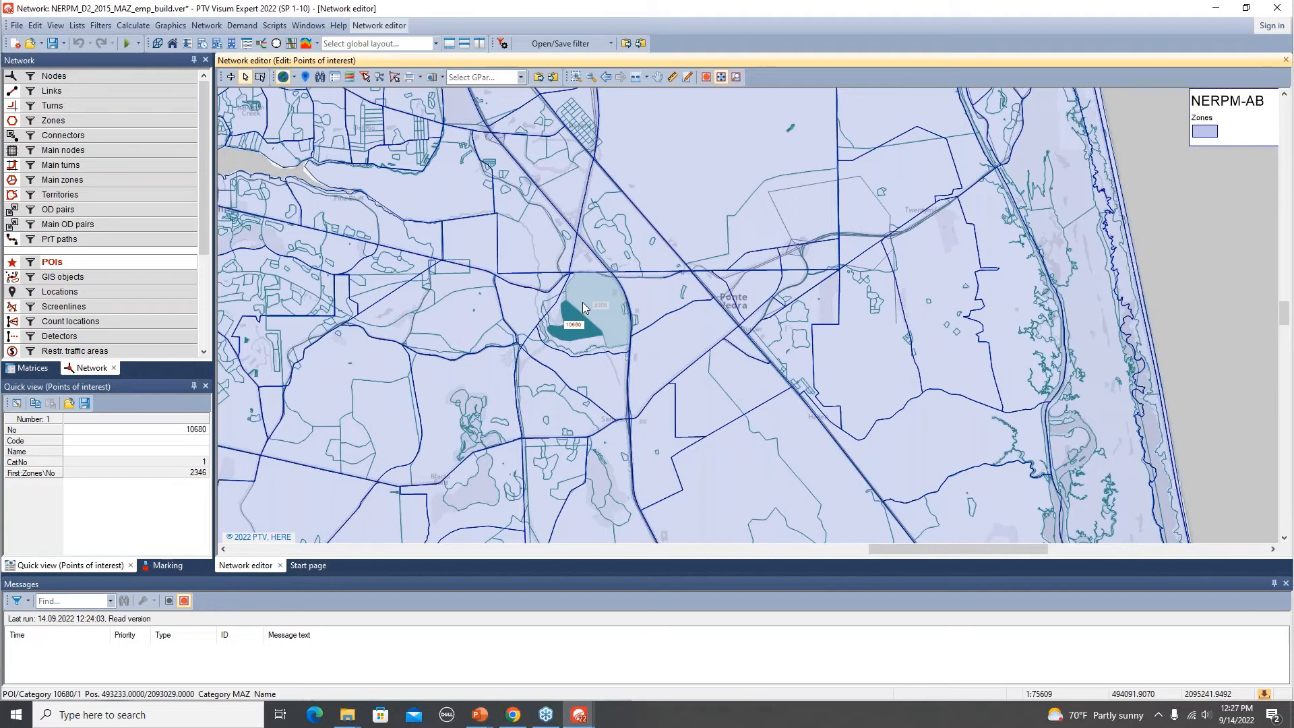
# Open the list of points of interest, then return to the network editor.
pyautogui.rightClick(79, 263)
pyautogui.click(119, 319)
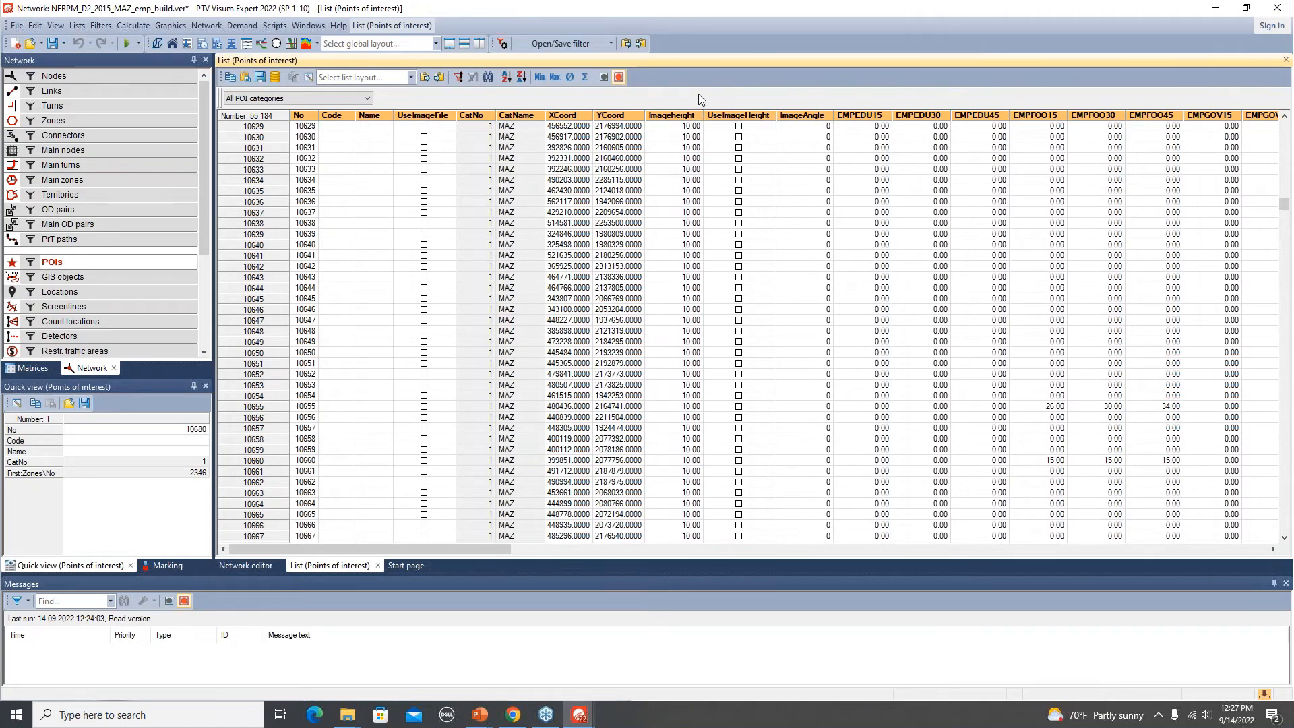
pyautogui.click(245, 566)
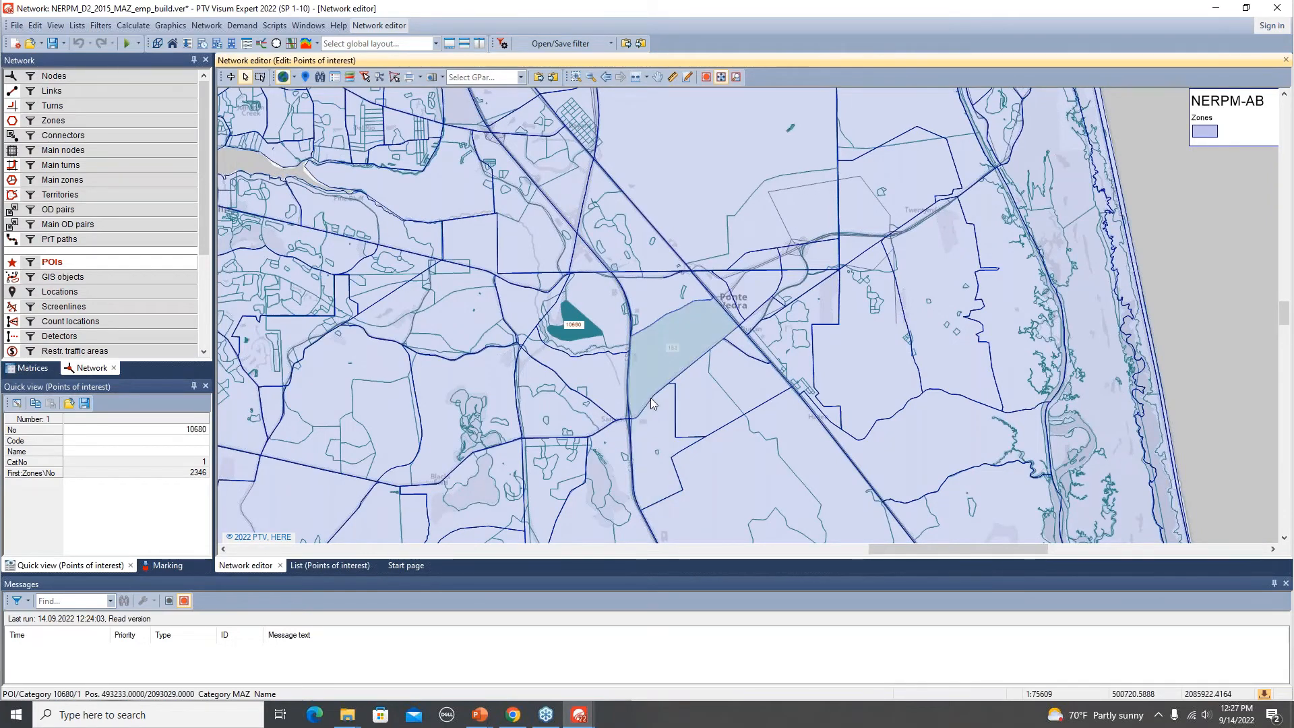
pyautogui.hotkey('alt', 'Tab')
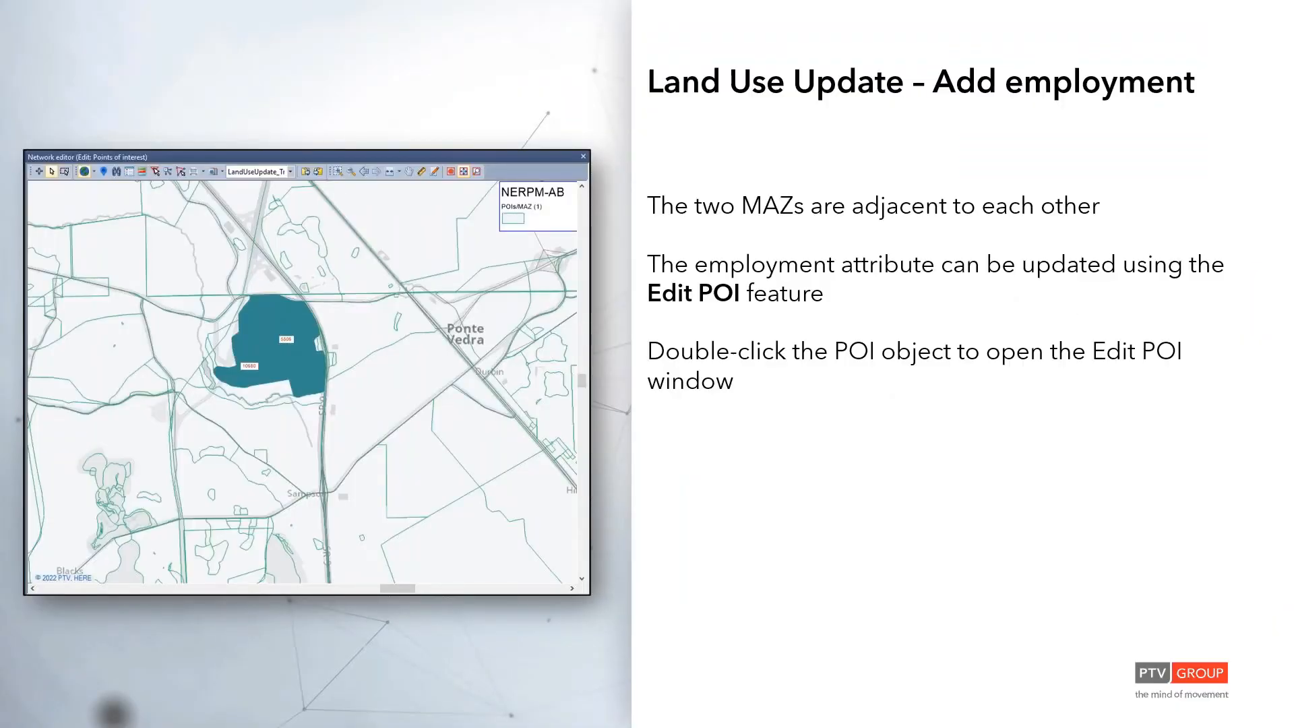
pyautogui.hotkey('alt', 'Tab')
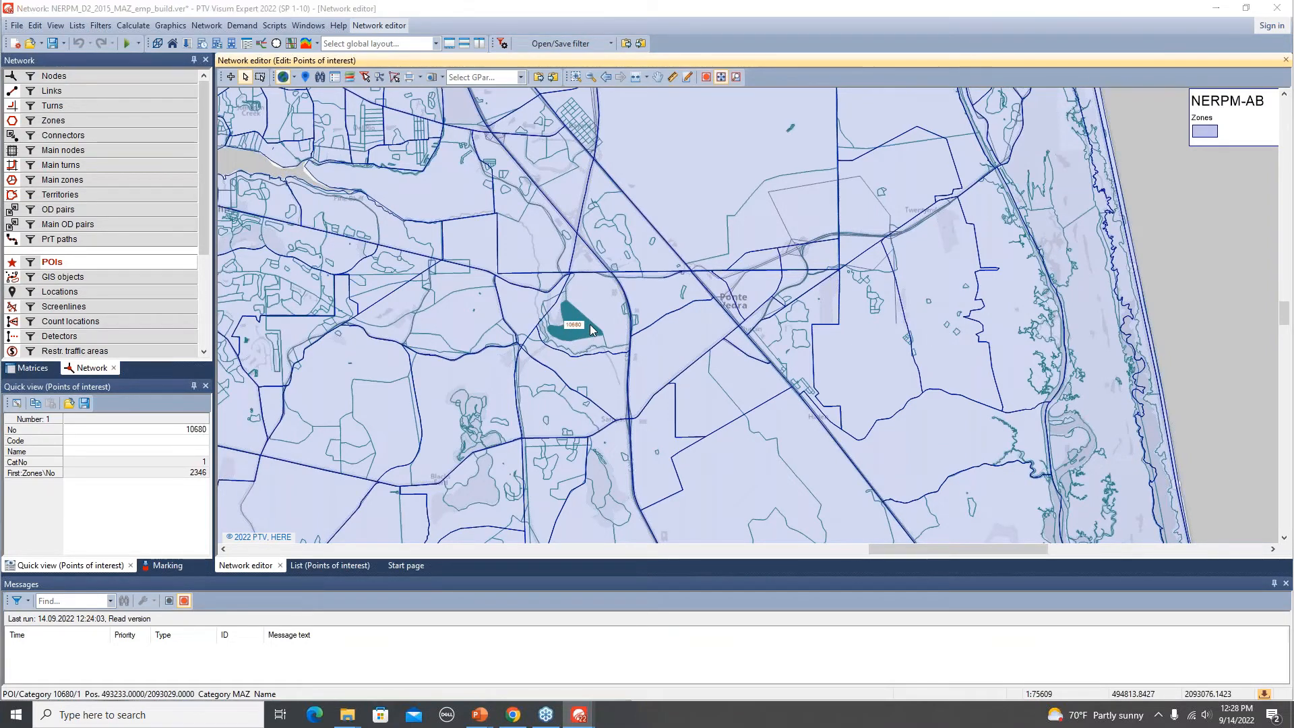
# Open POI 10680's user-defined attributes and set its EMPSVC15 value to 250.
pyautogui.doubleClick(590, 328)
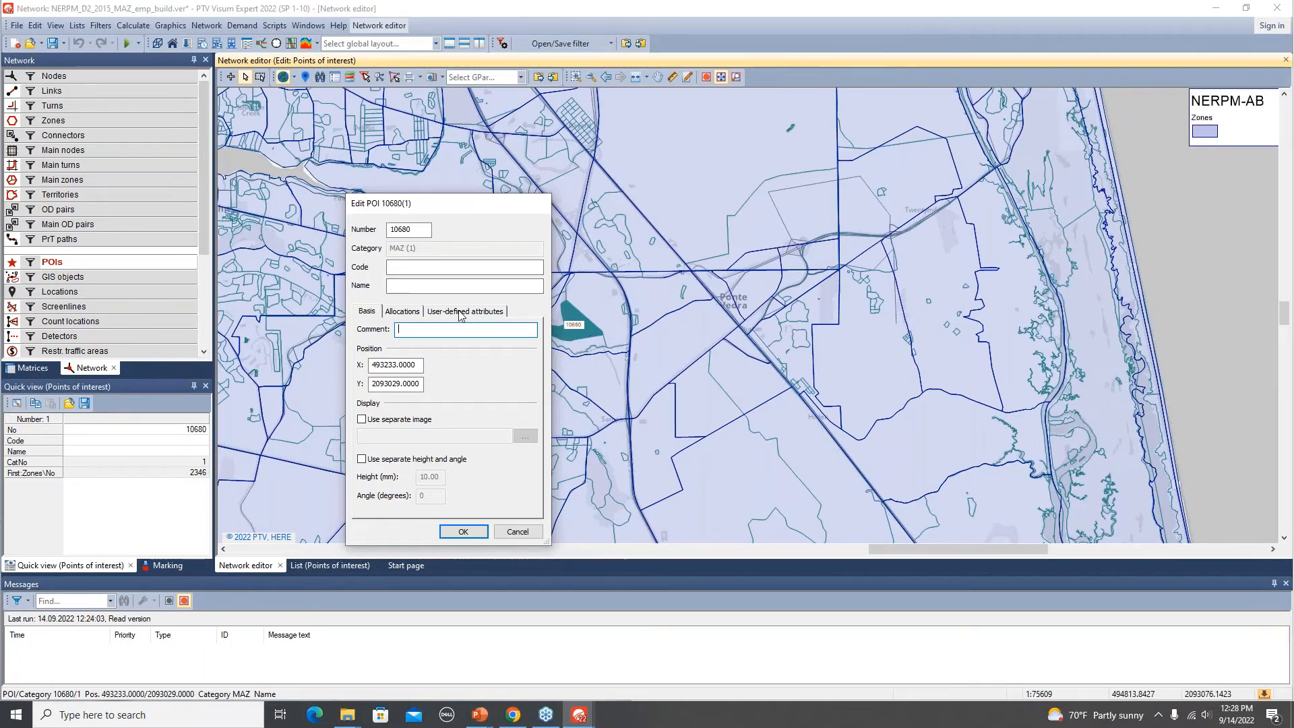
pyautogui.click(486, 314)
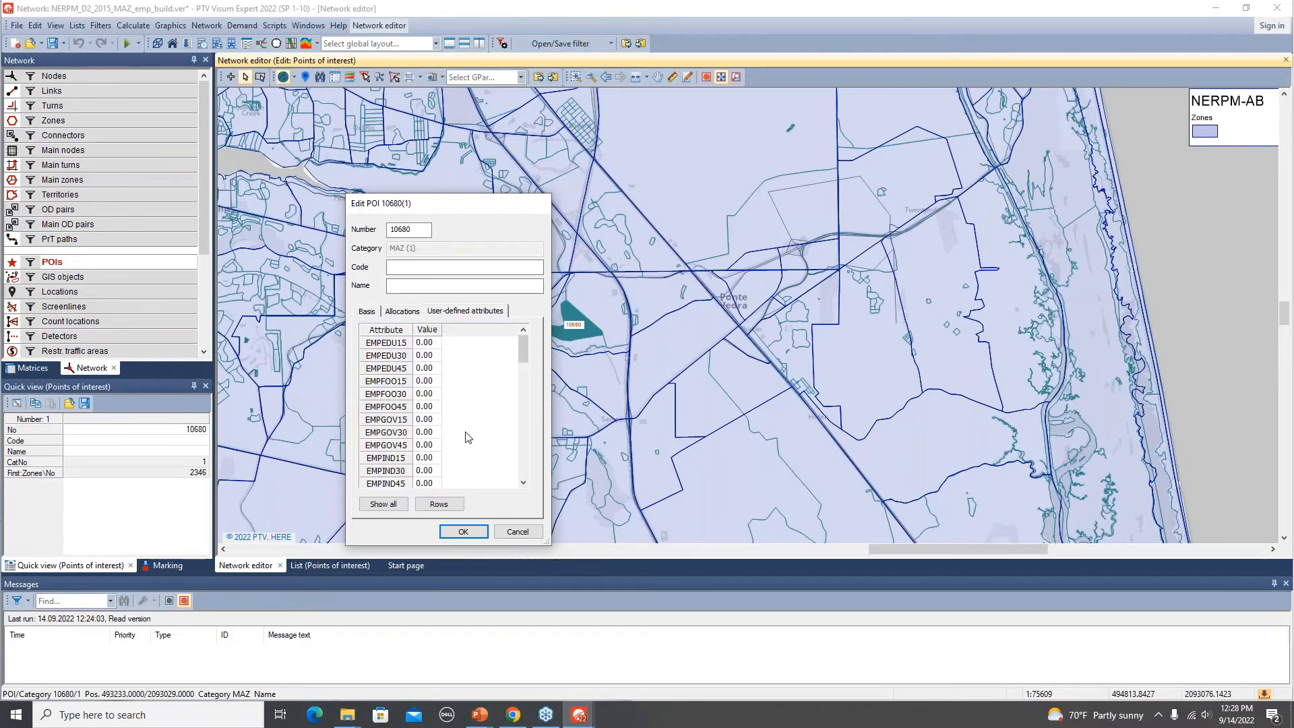
pyautogui.scroll(-2, 469, 437)
pyautogui.scroll(-4, 469, 436)
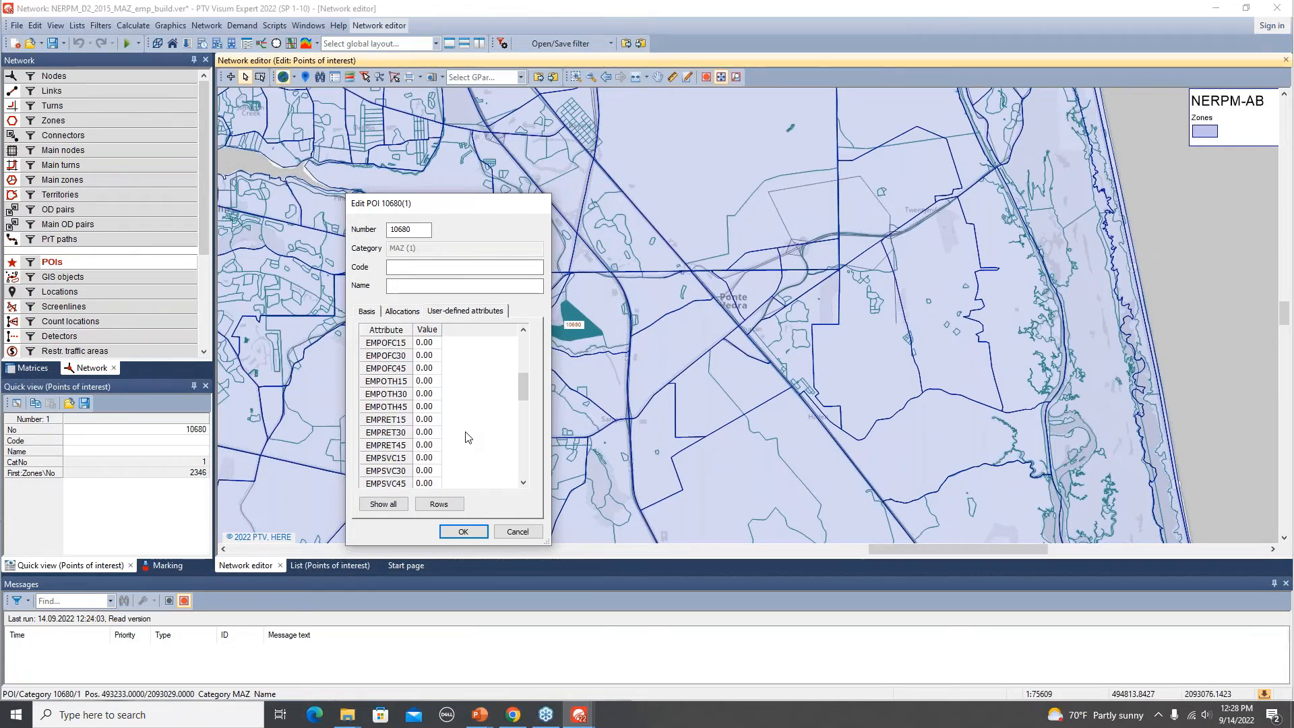
pyautogui.scroll(-1, 469, 437)
pyautogui.scroll(-2, 469, 436)
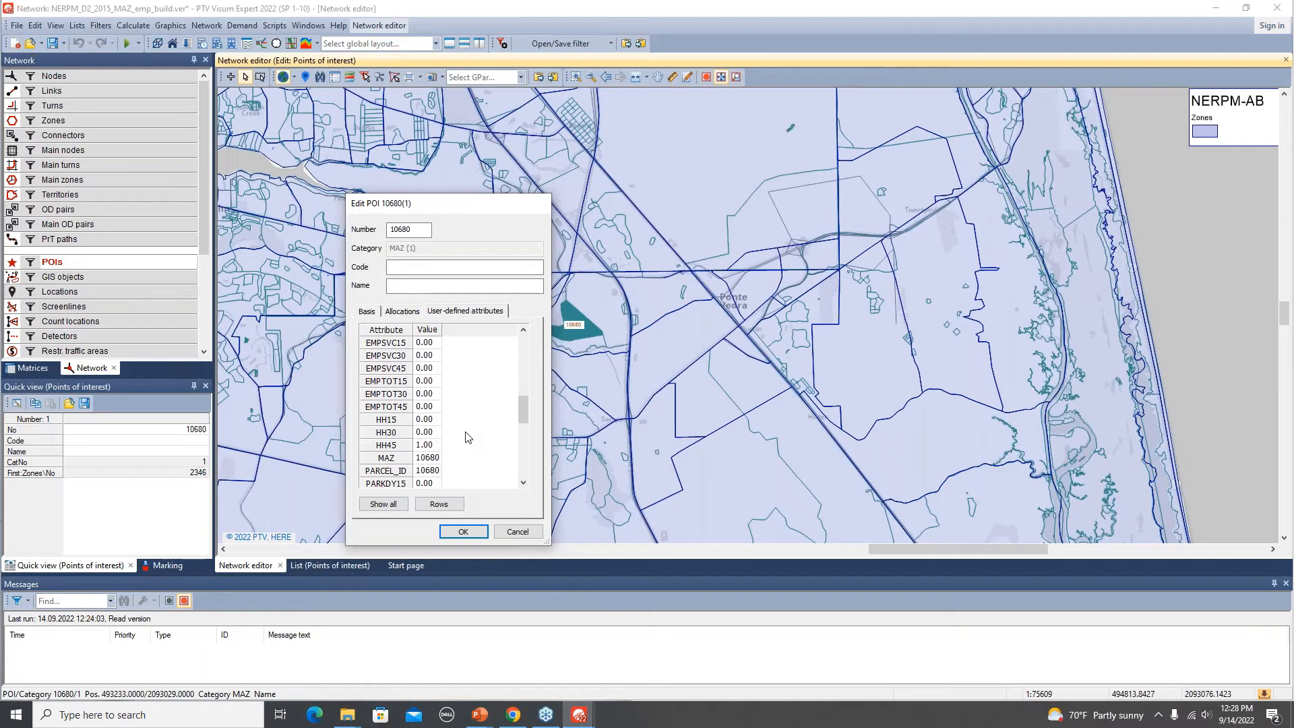
pyautogui.scroll(1, 468, 437)
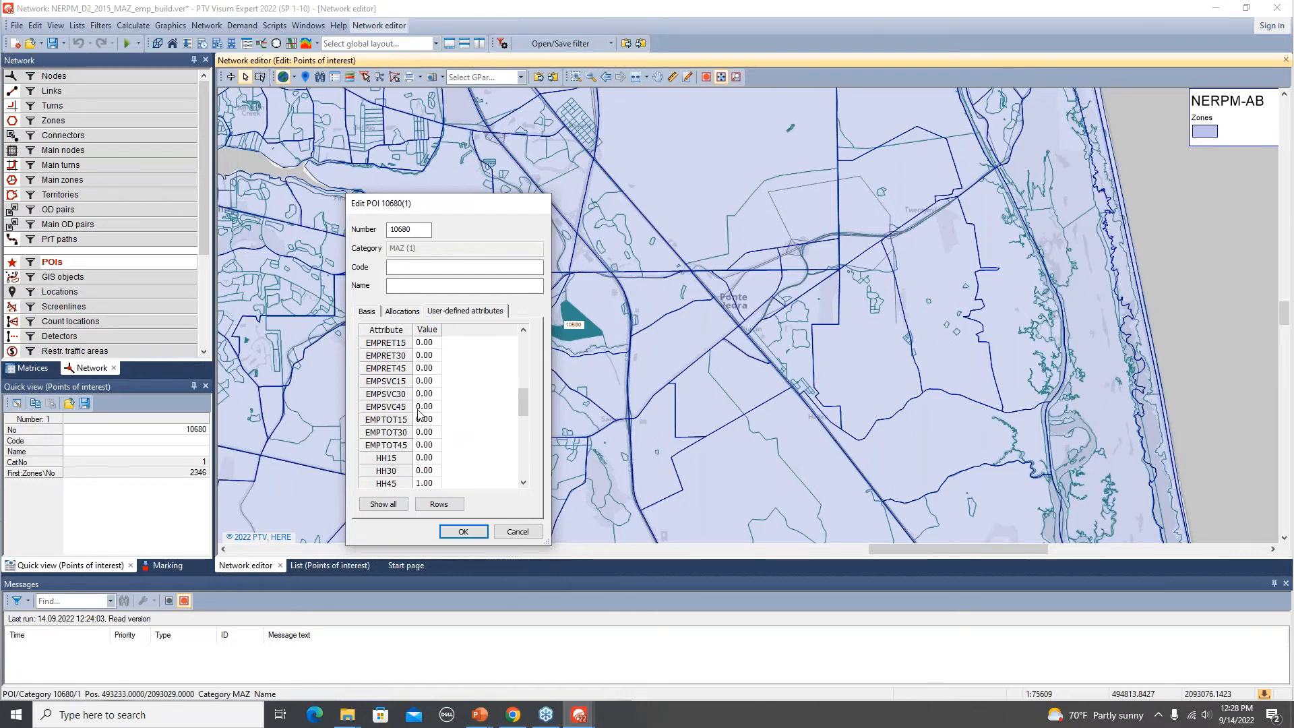
pyautogui.click(395, 383)
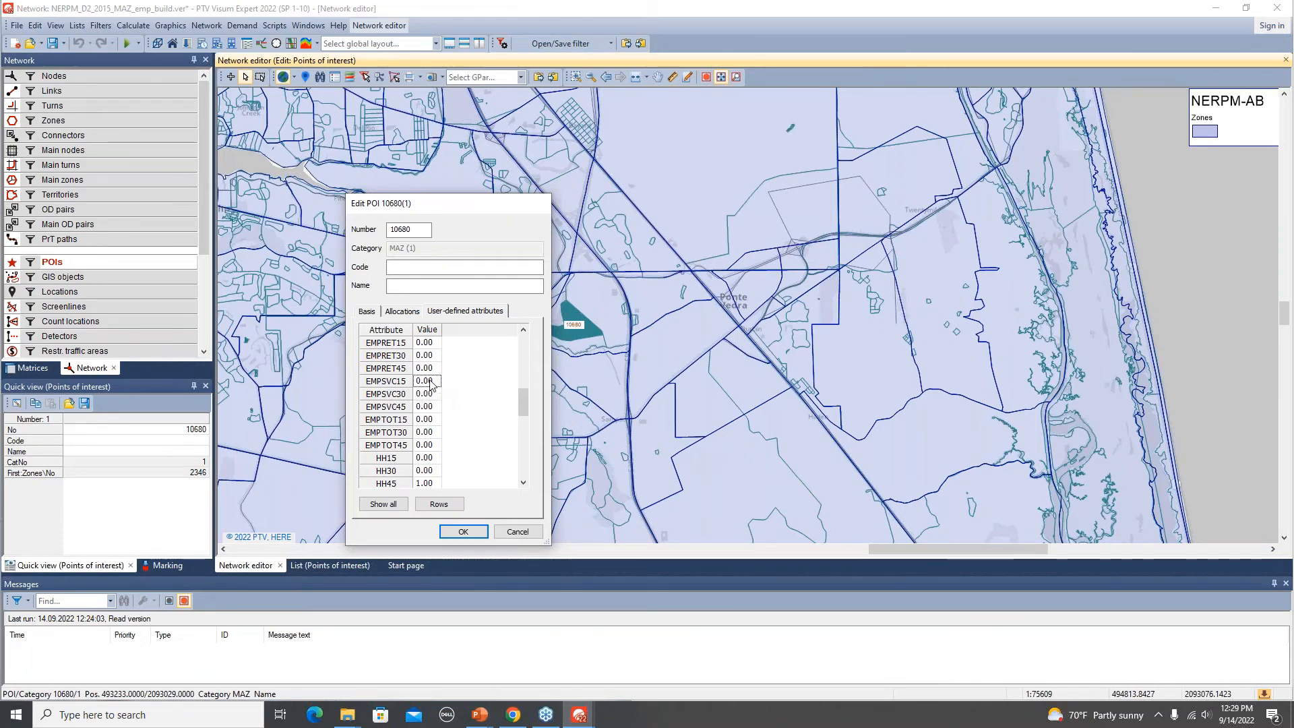
pyautogui.hotkey('alt', 'Tab')
pyautogui.write('250')
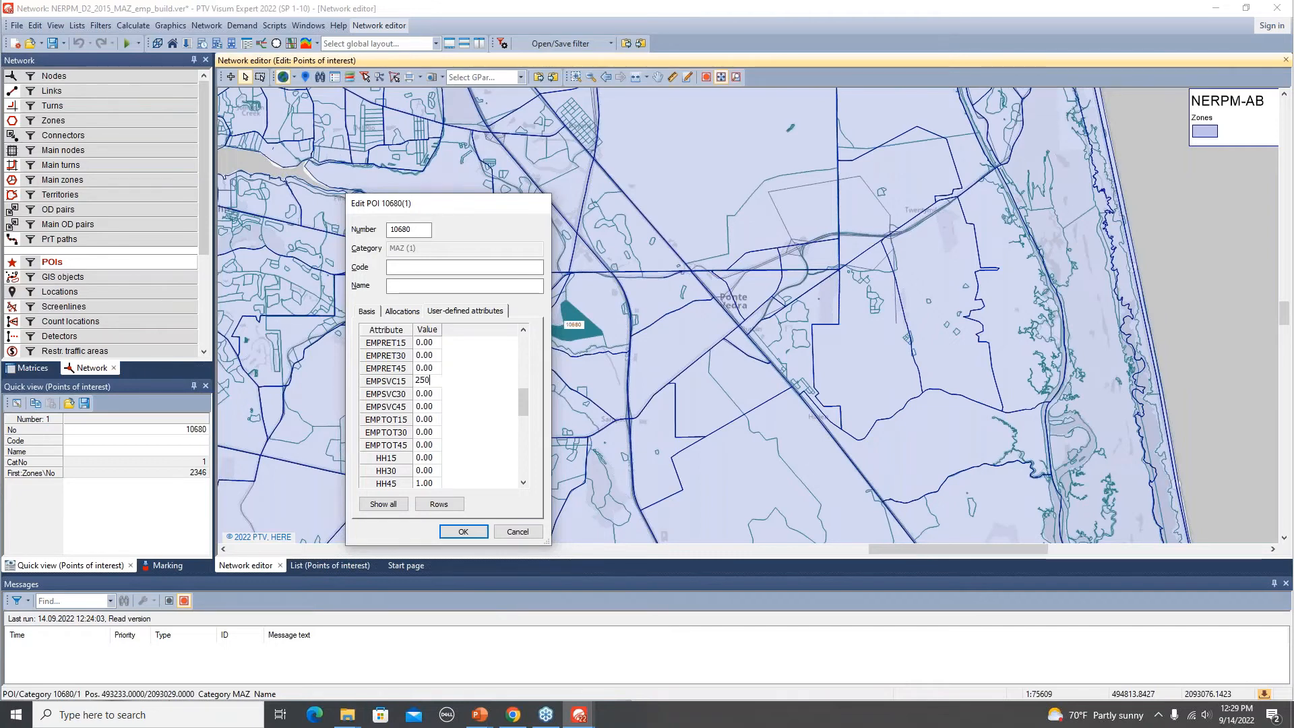
pyautogui.press('Return')
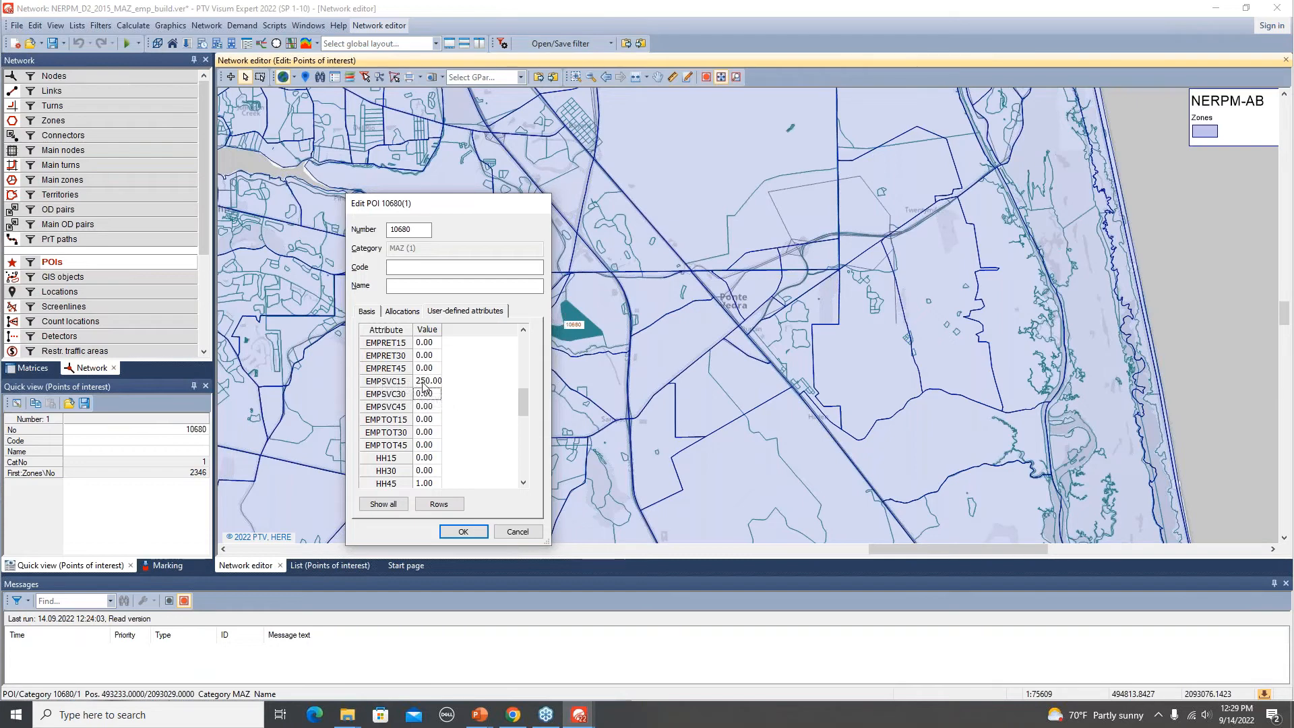
# Set POI 10680's EMPTOT15 value to 250 and apply the changes.
pyautogui.click(427, 420)
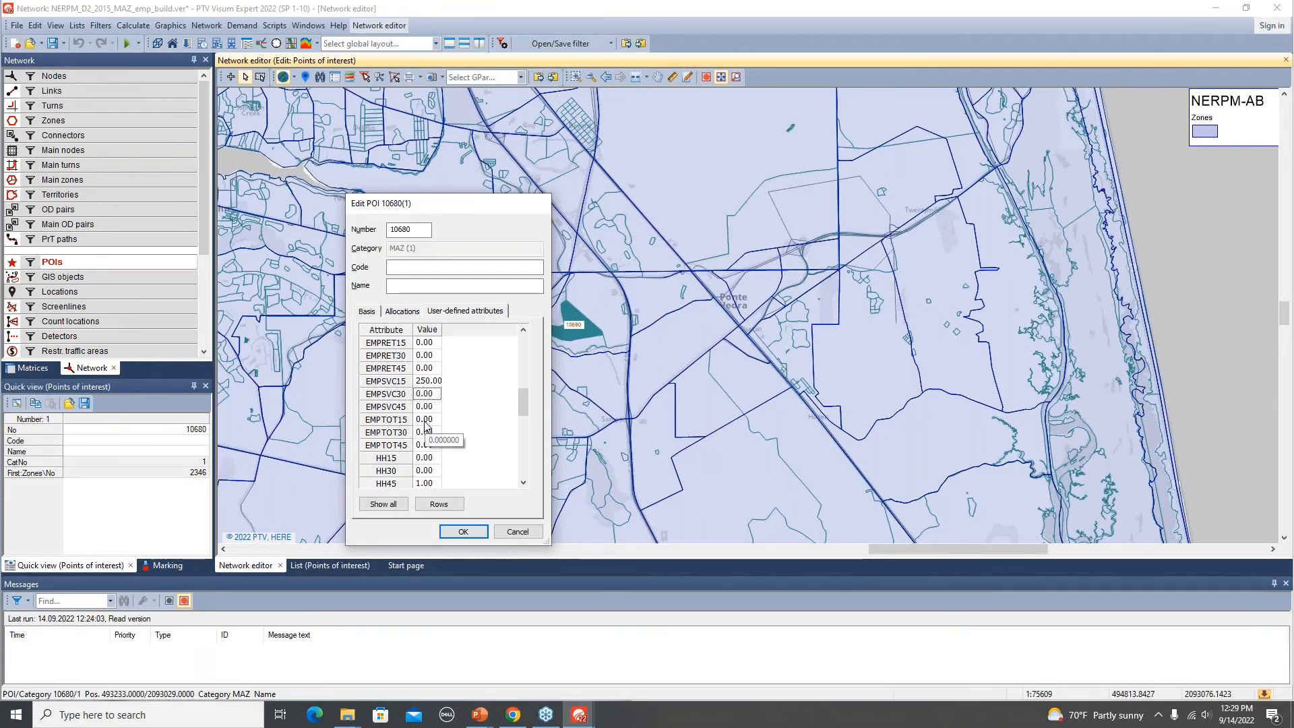
pyautogui.write('250')
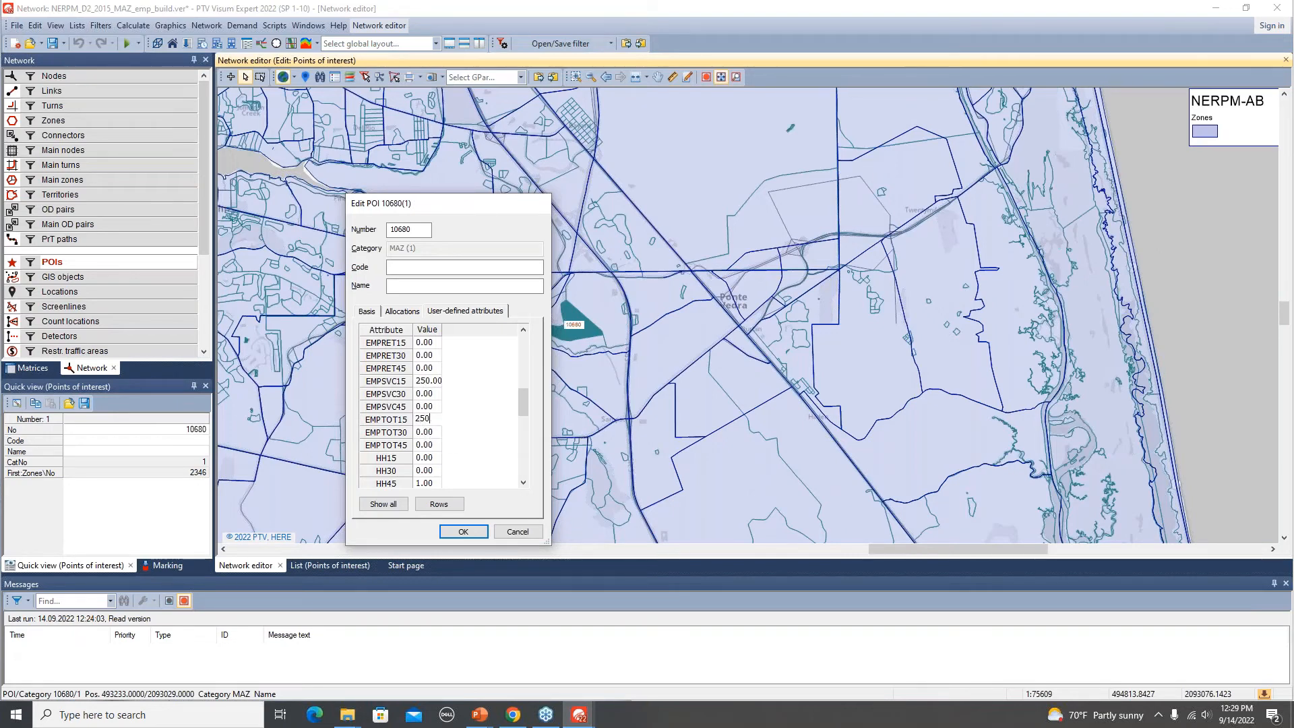
pyautogui.press('Return')
pyautogui.click(463, 532)
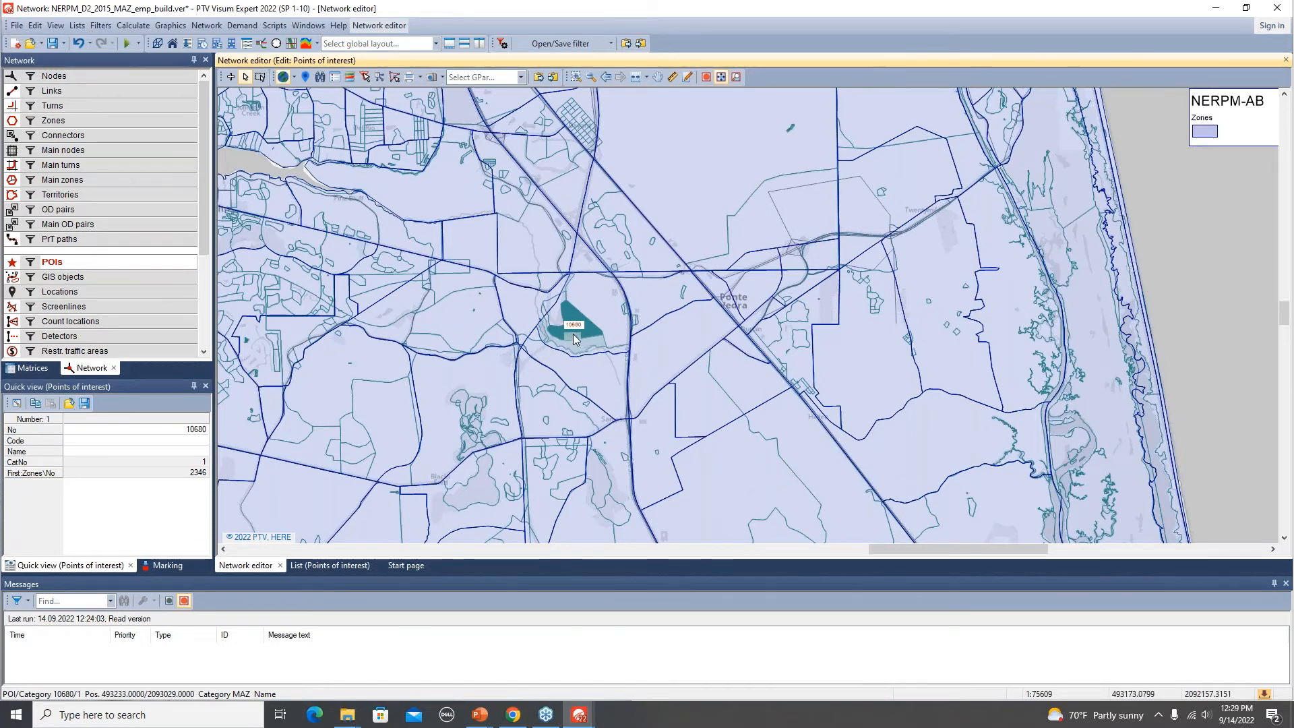
# Open POI 5506's user-defined attributes and set its EMPSVC15 value to 25.
pyautogui.doubleClick(585, 292)
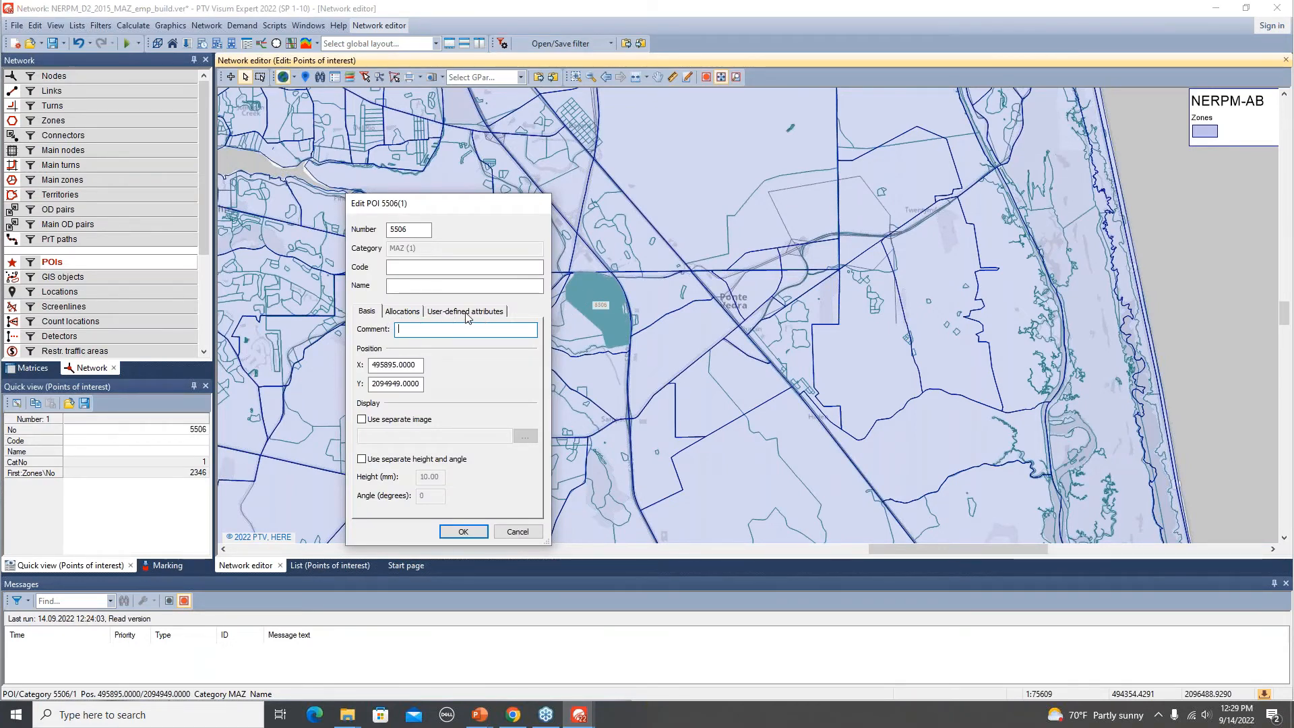
pyautogui.click(465, 311)
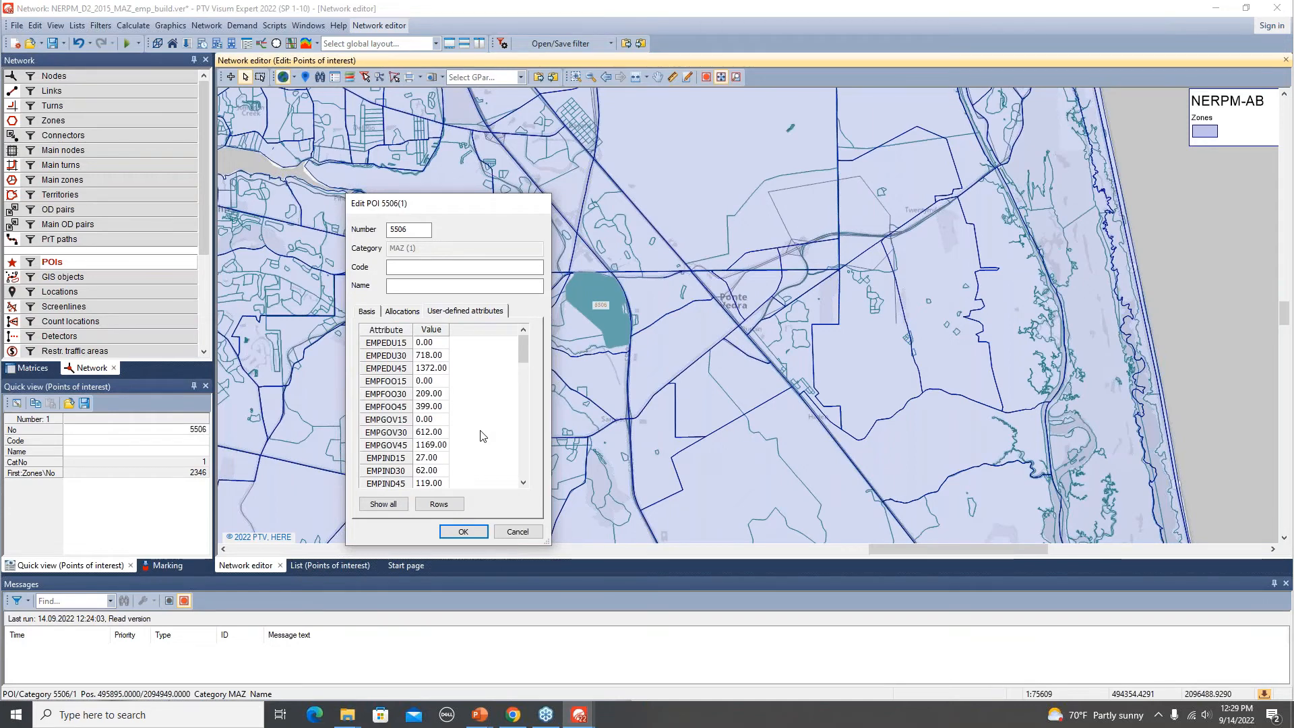
pyautogui.scroll(-5, 484, 436)
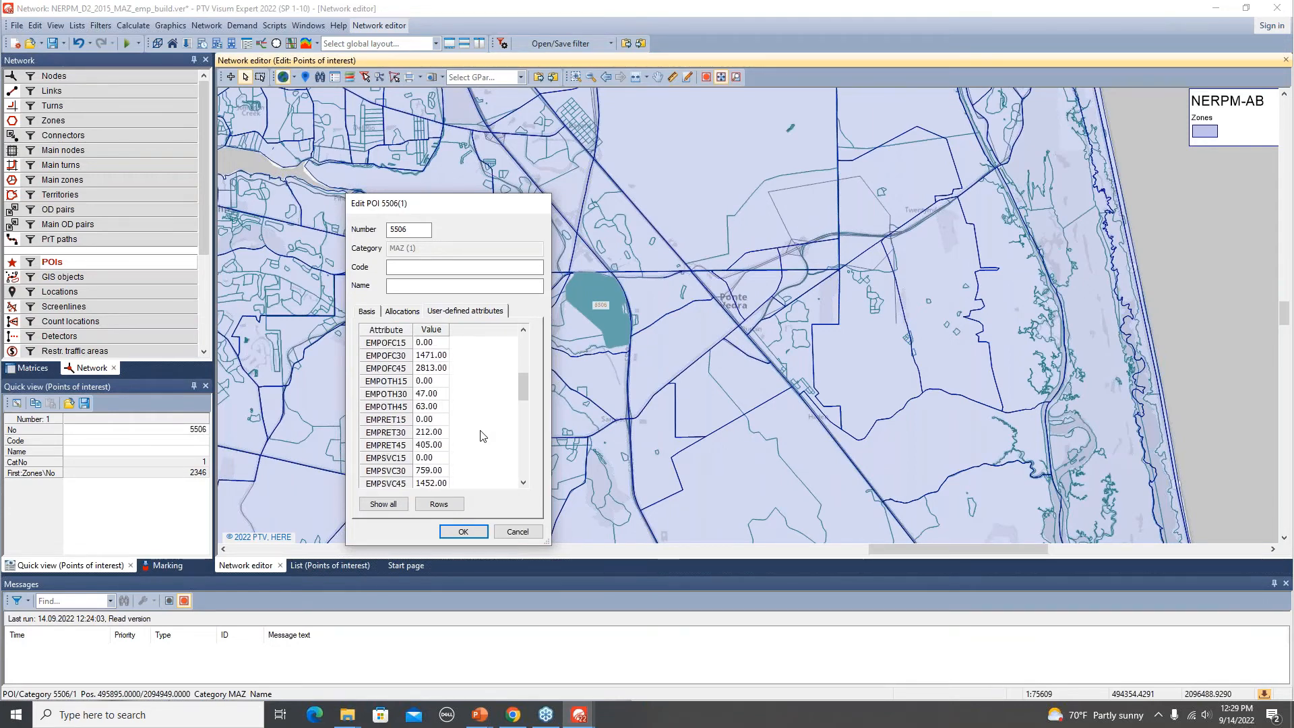
pyautogui.scroll(-5, 483, 436)
pyautogui.scroll(3, 483, 436)
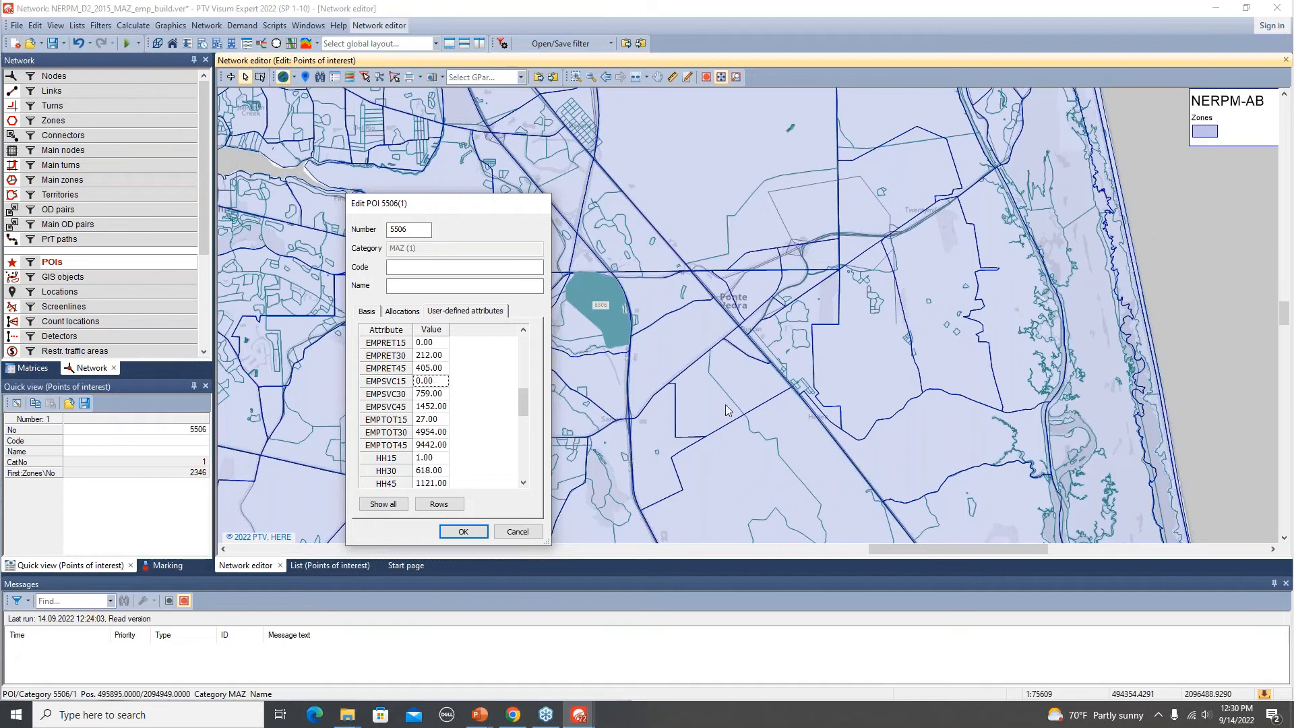
pyautogui.write('250')
# Set POI 5506's EMPTOT15 value to 277 and apply the changes.
pyautogui.click(427, 420)
pyautogui.write('277')
pyautogui.click(462, 532)
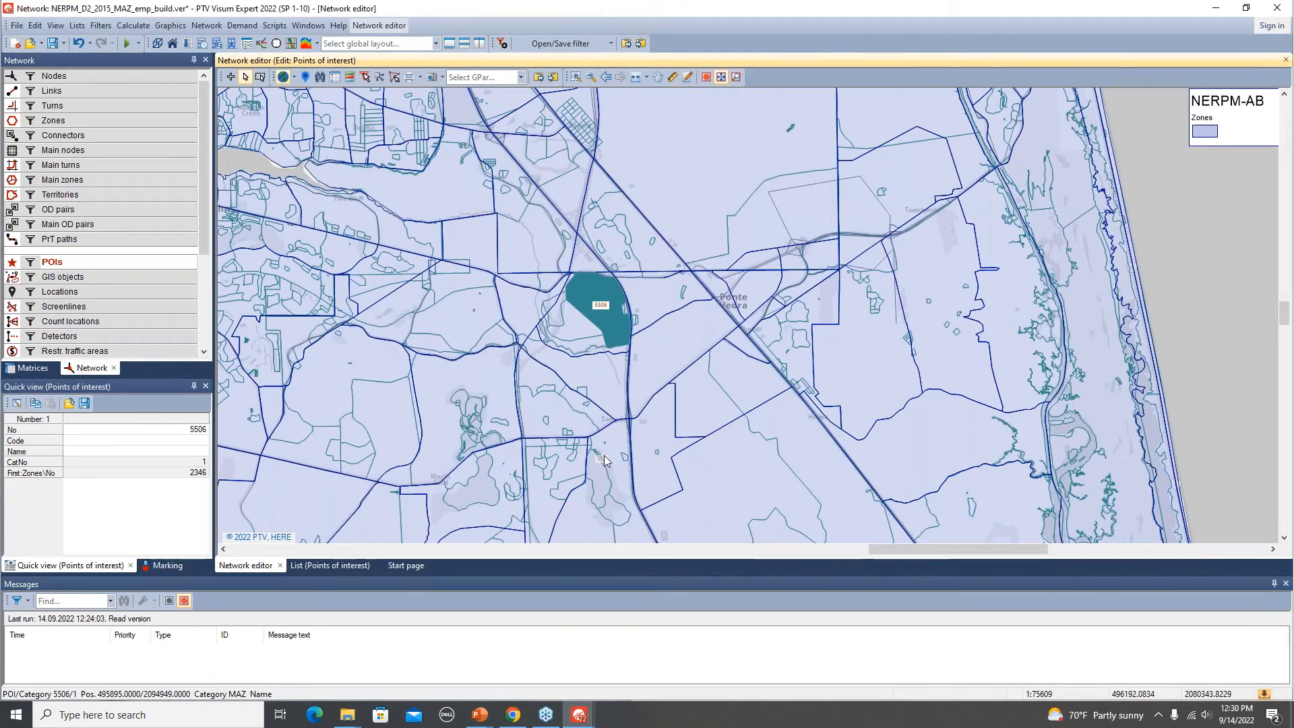
# Save the version file.
pyautogui.click(52, 44)
pyautogui.click(546, 301)
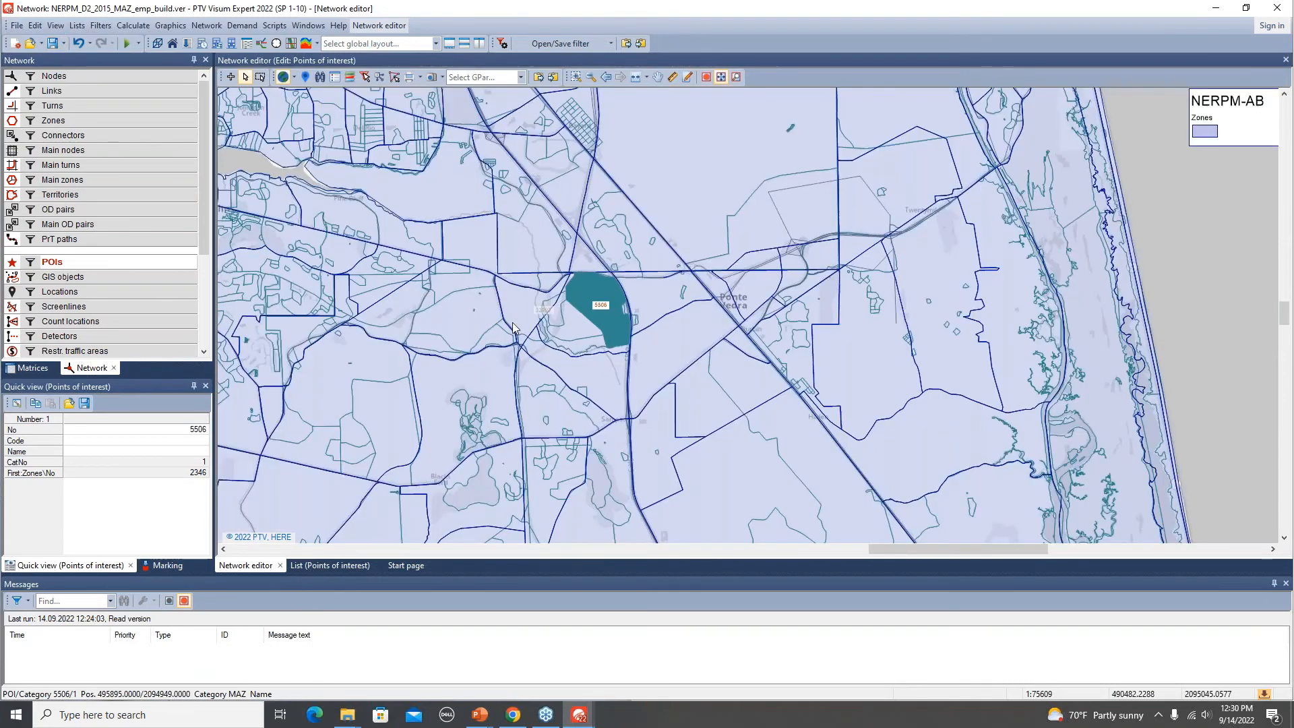
# Open the procedure sequence and read the procedure parameters file MAZ_Emp_Update, replacing the procedure sequence.
pyautogui.click(187, 45)
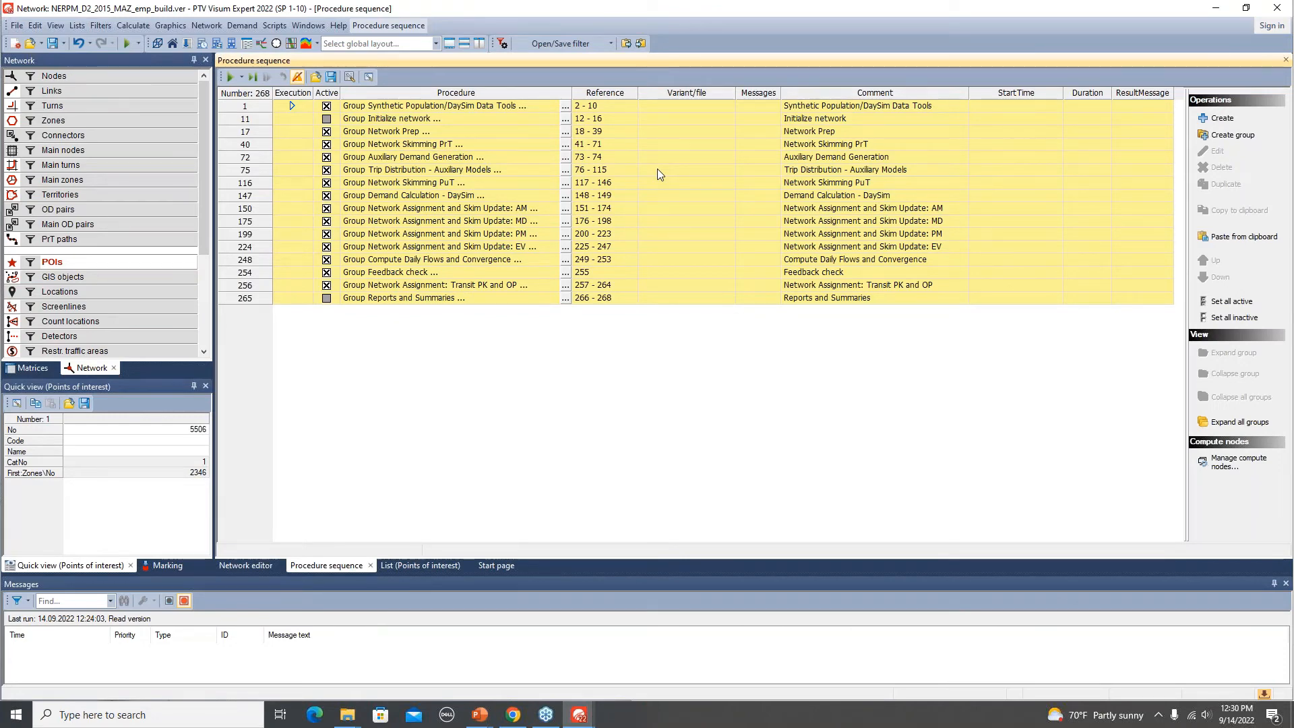
pyautogui.doubleClick(255, 104)
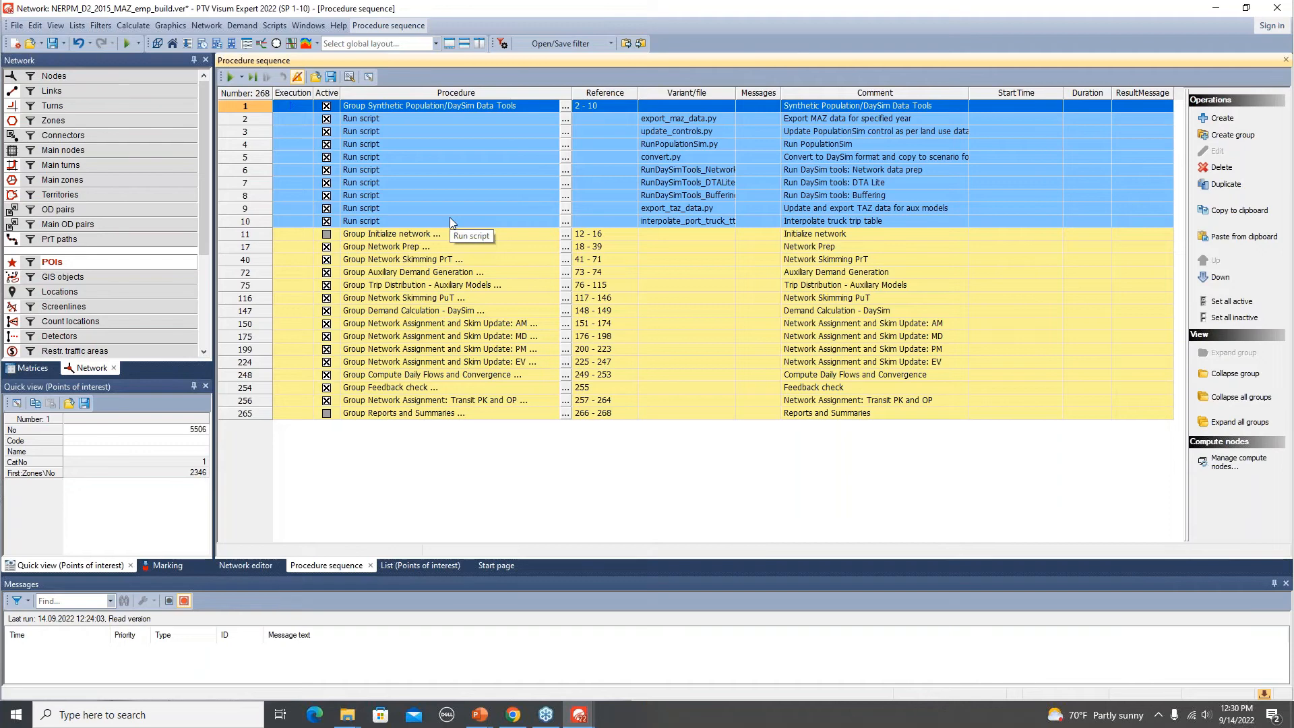
pyautogui.click(316, 78)
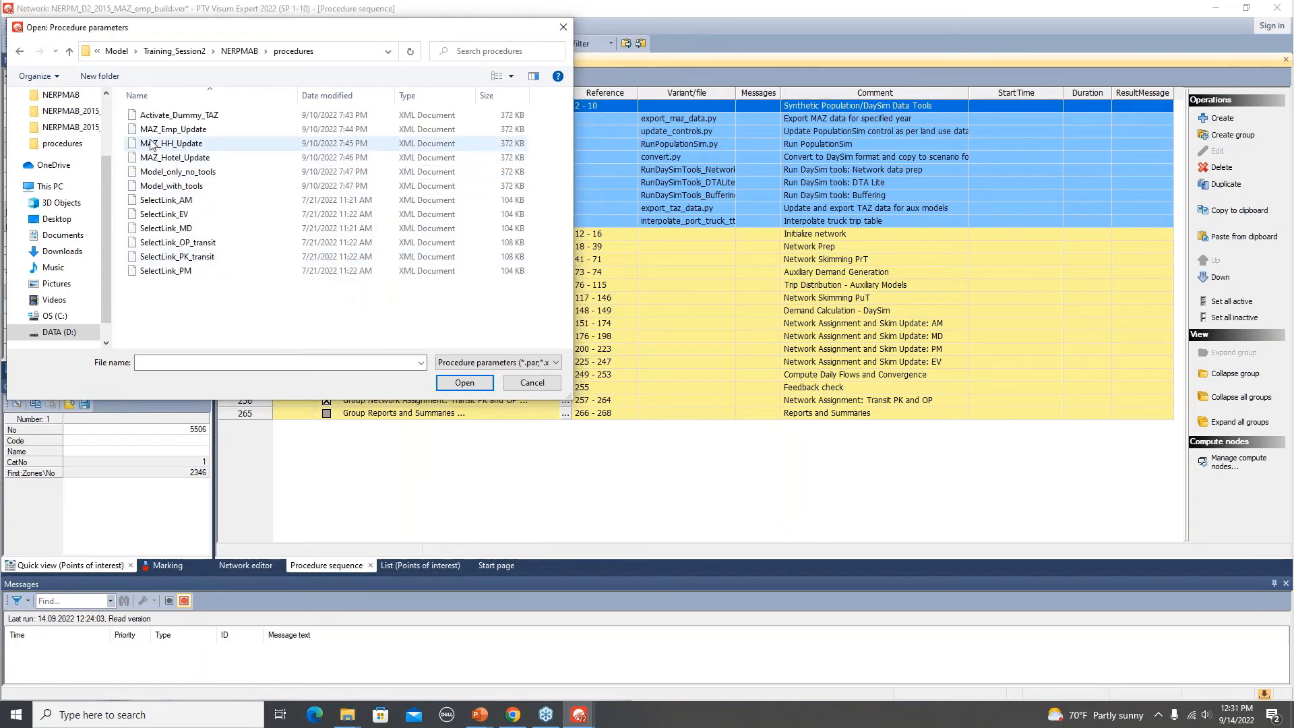
pyautogui.click(192, 135)
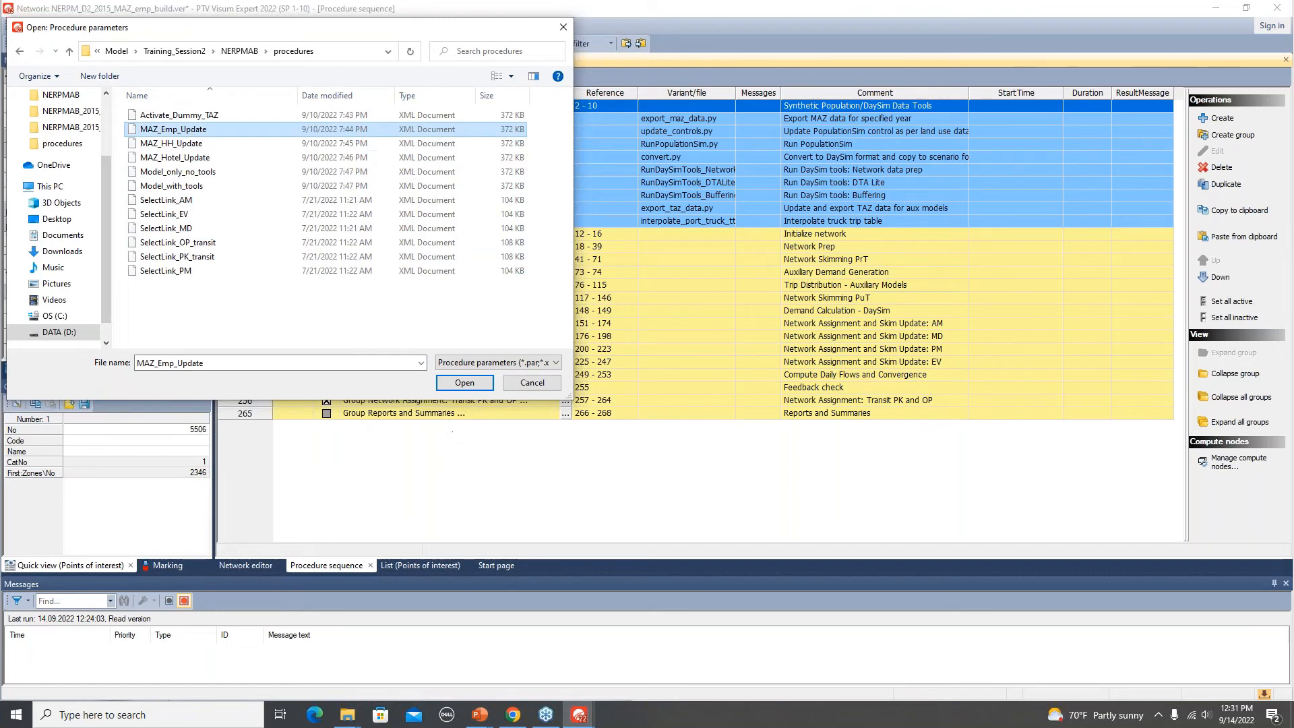
pyautogui.click(461, 384)
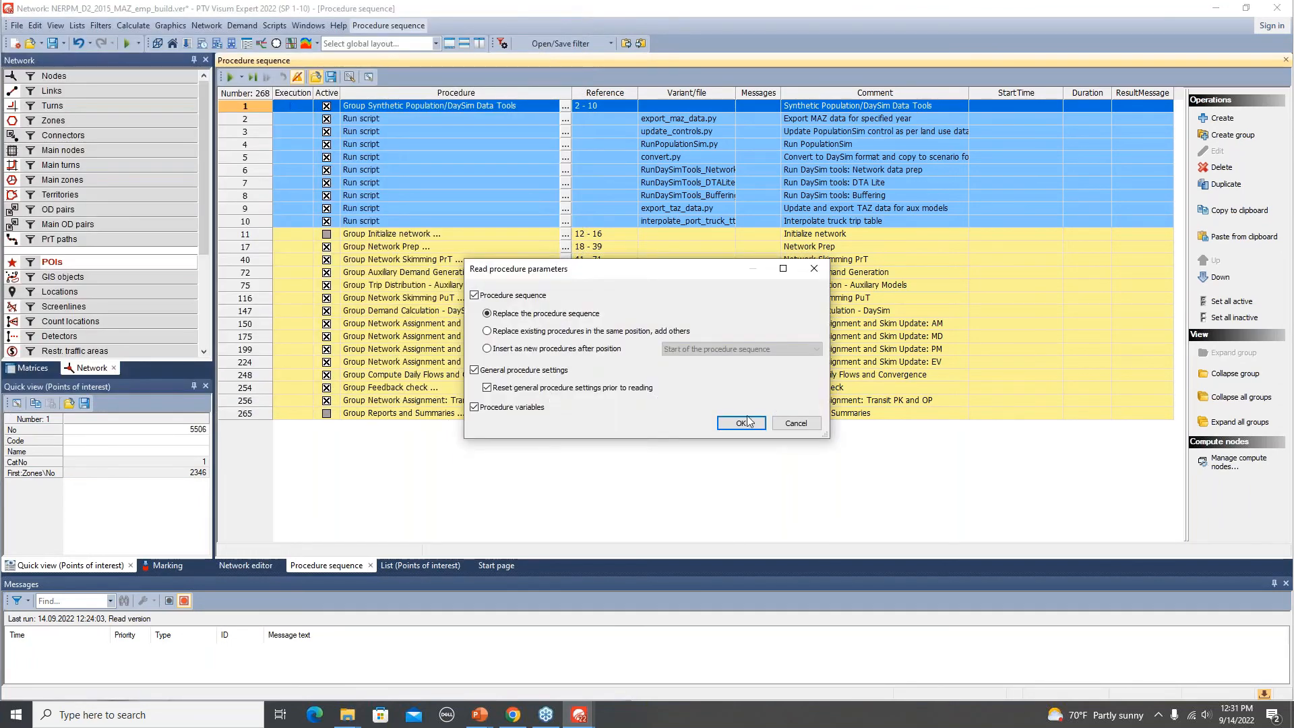
pyautogui.click(742, 423)
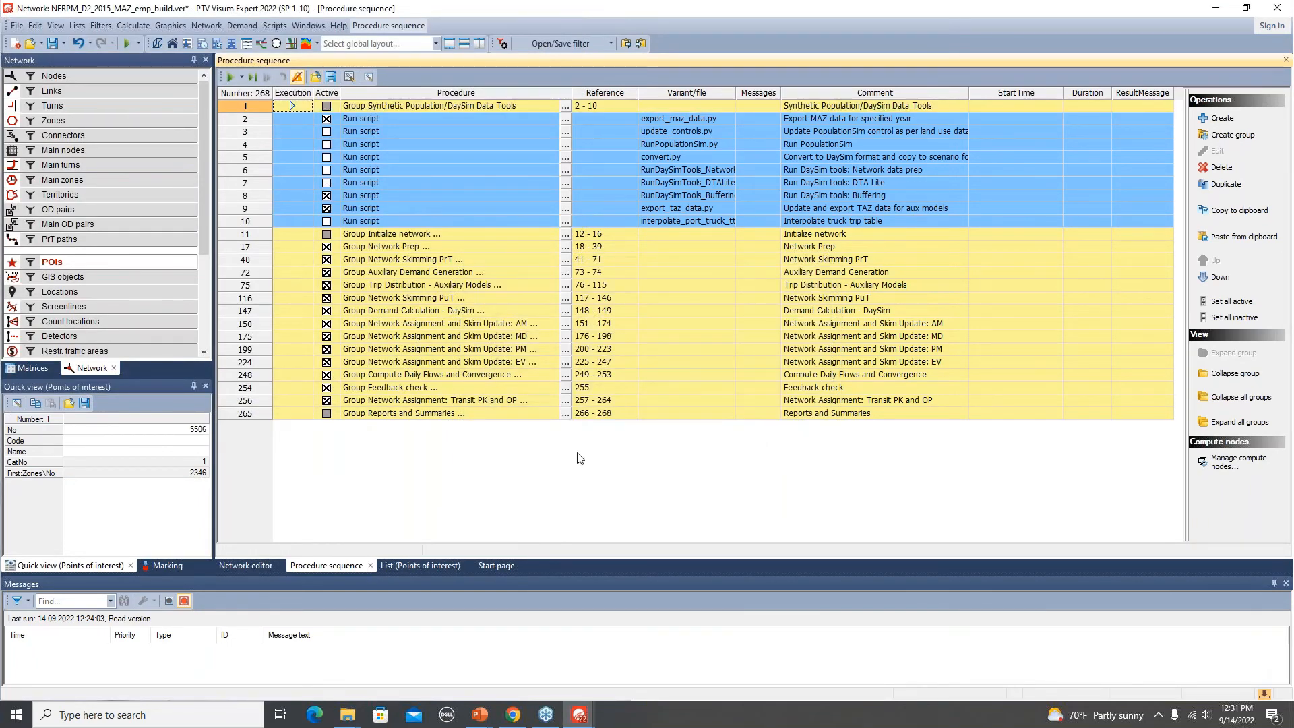
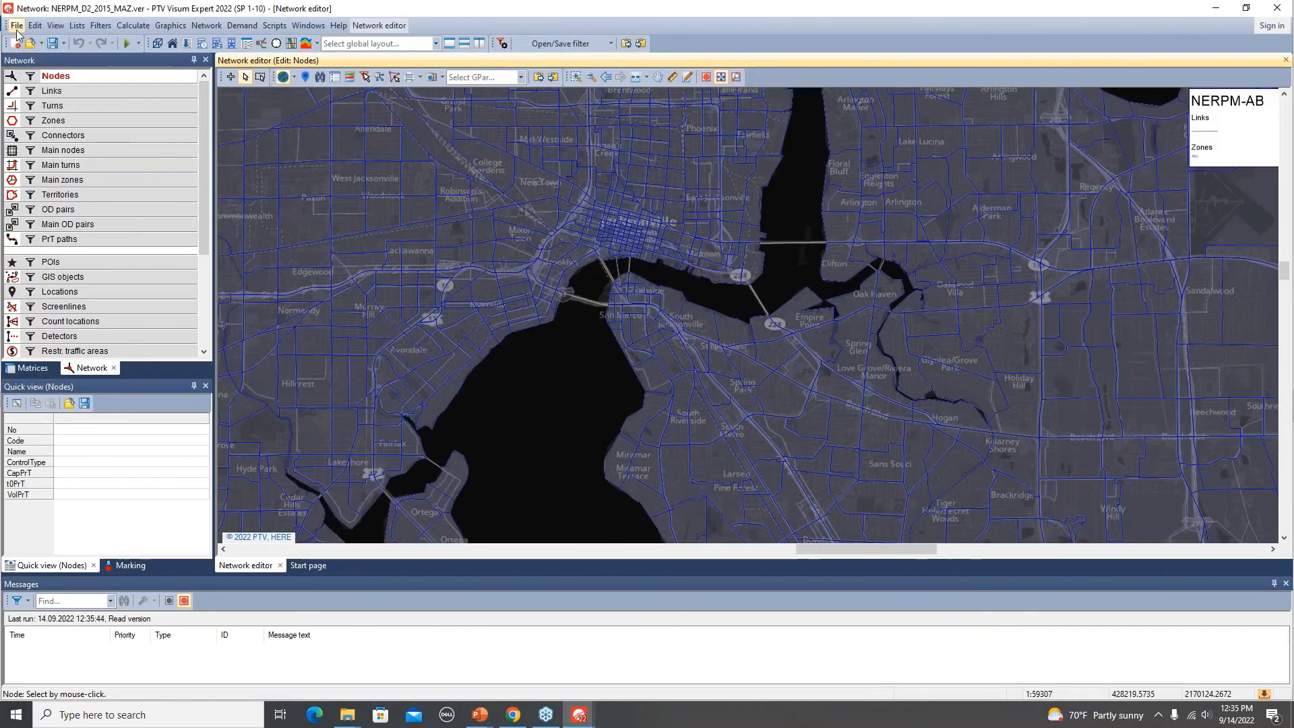
# Save the current version under the new name NERPM_D2_2015_MAZ_hotel_build.
pyautogui.click(16, 29)
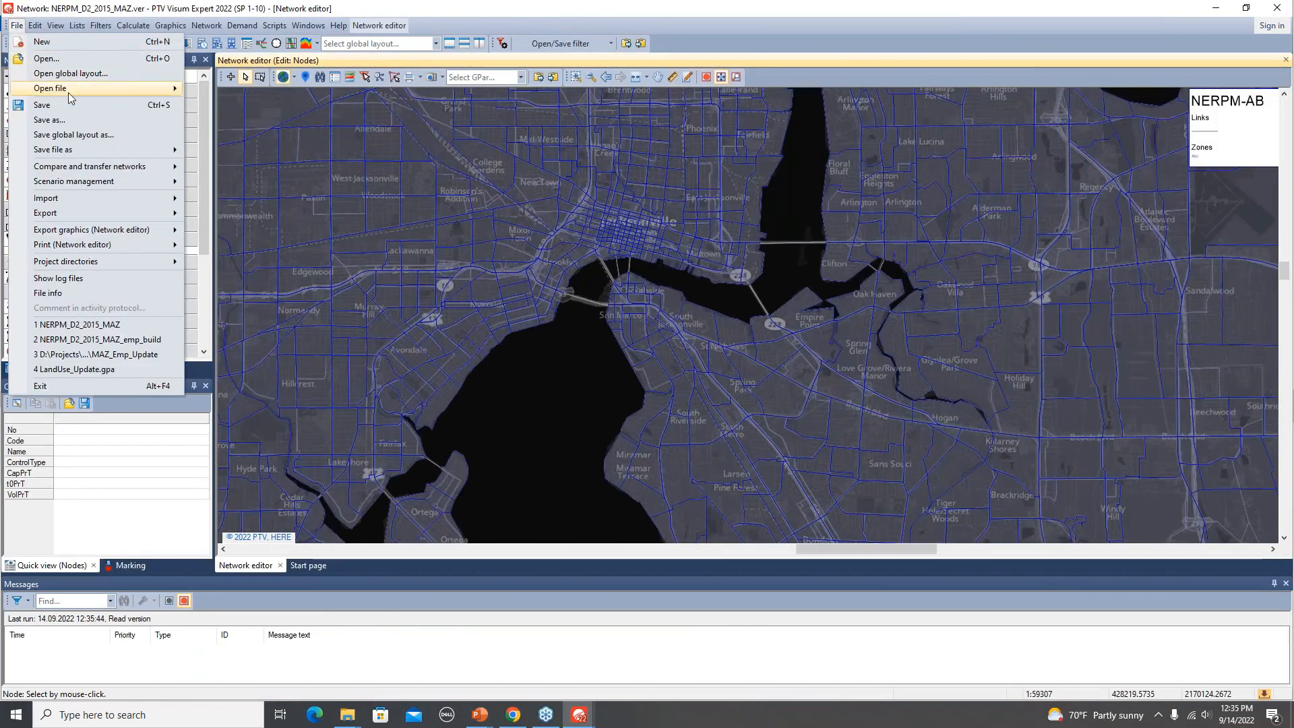
pyautogui.click(66, 124)
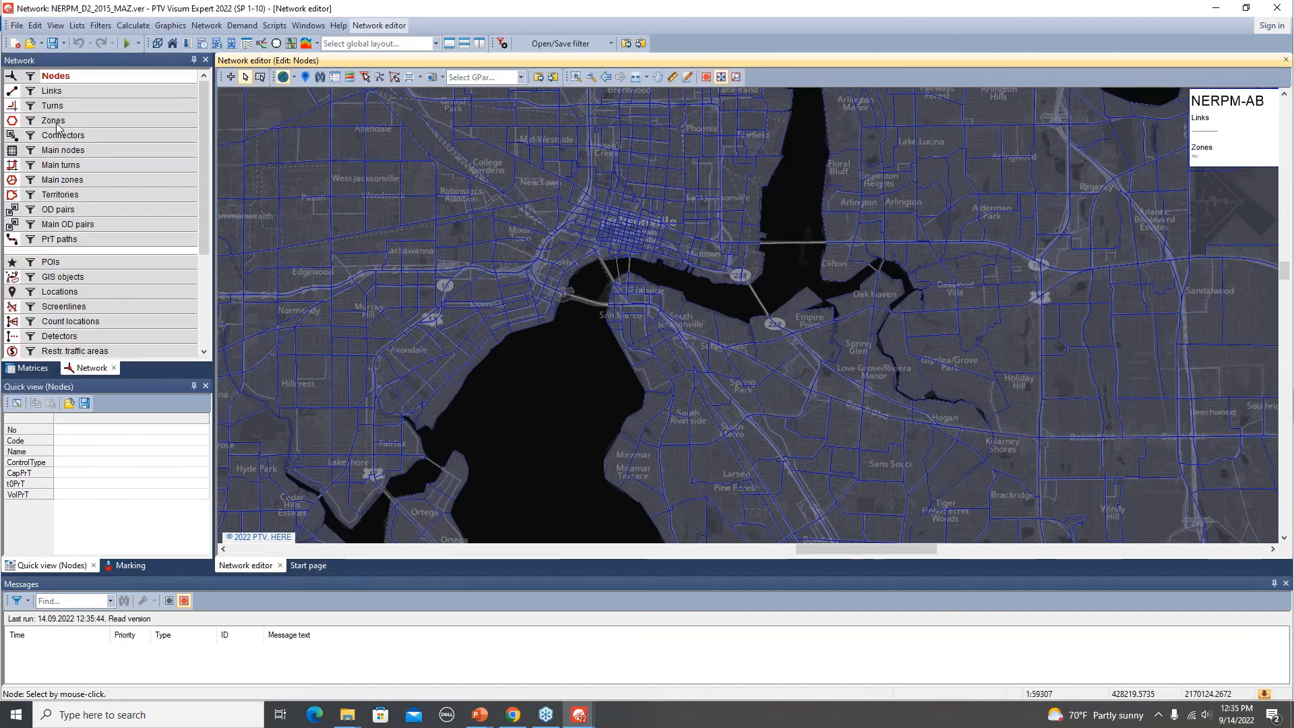
pyautogui.click(238, 332)
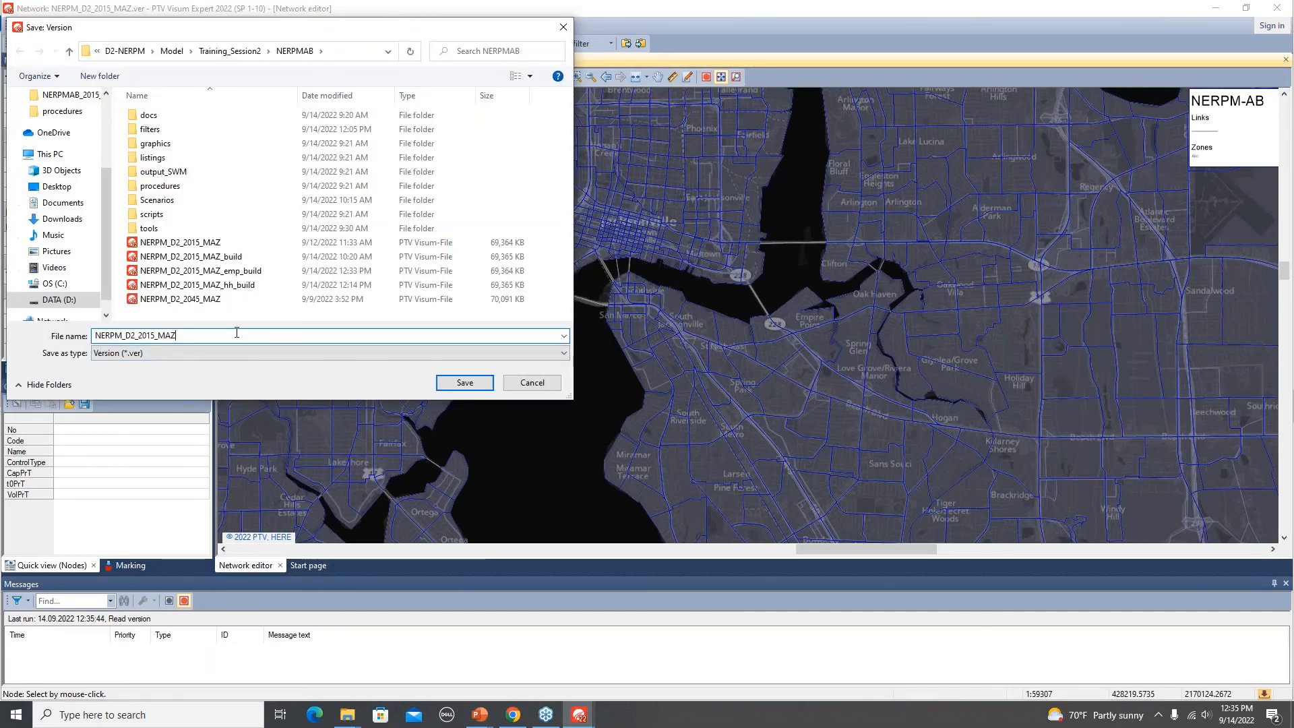
pyautogui.write('_hotel_build')
pyautogui.click(469, 382)
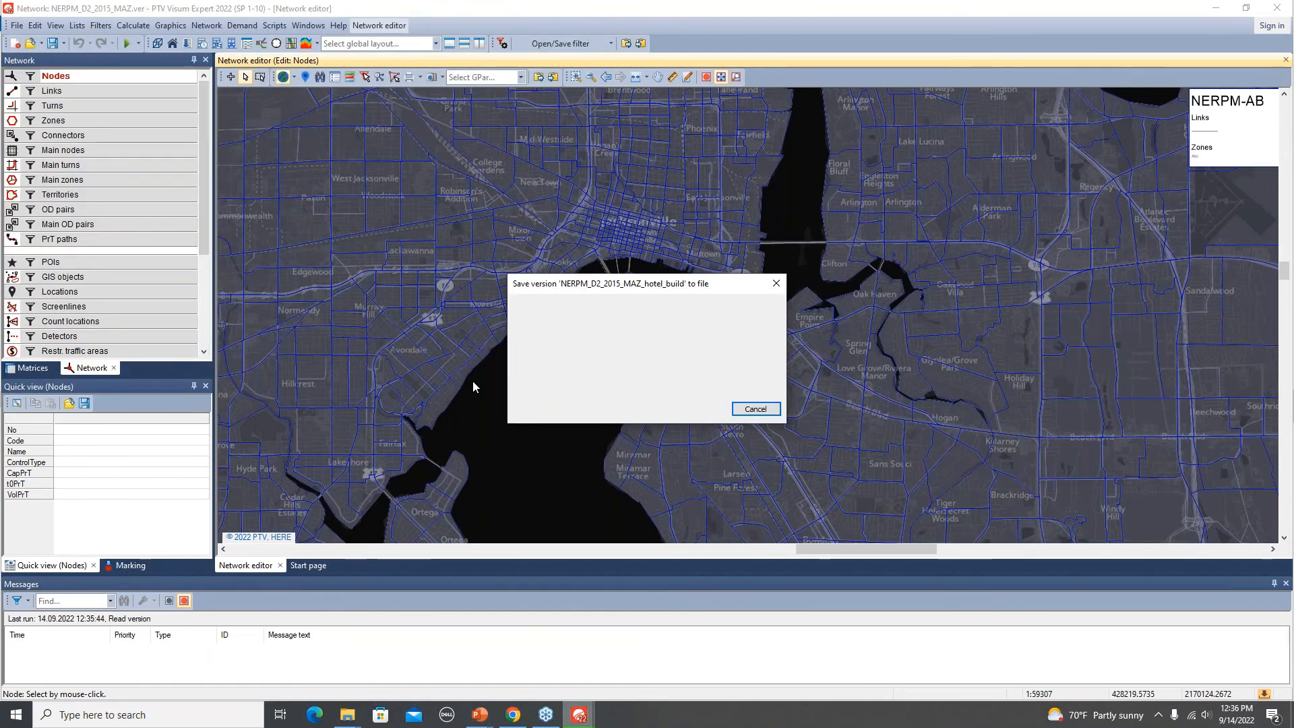
# Drop the LandUse_Update.gpa graphic parameter file from the graphics folder into the network editor, reading all graphic parameters.
pyautogui.hotkey('alt', 'Tab')
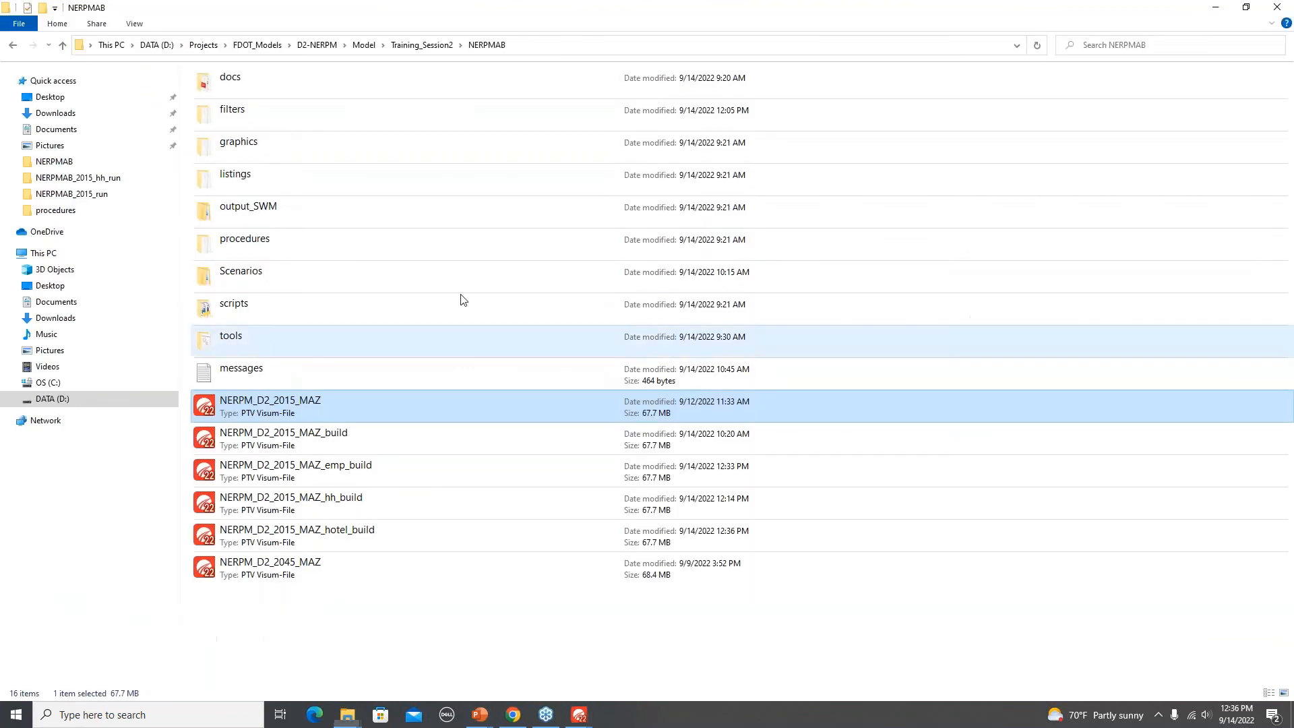
pyautogui.doubleClick(260, 143)
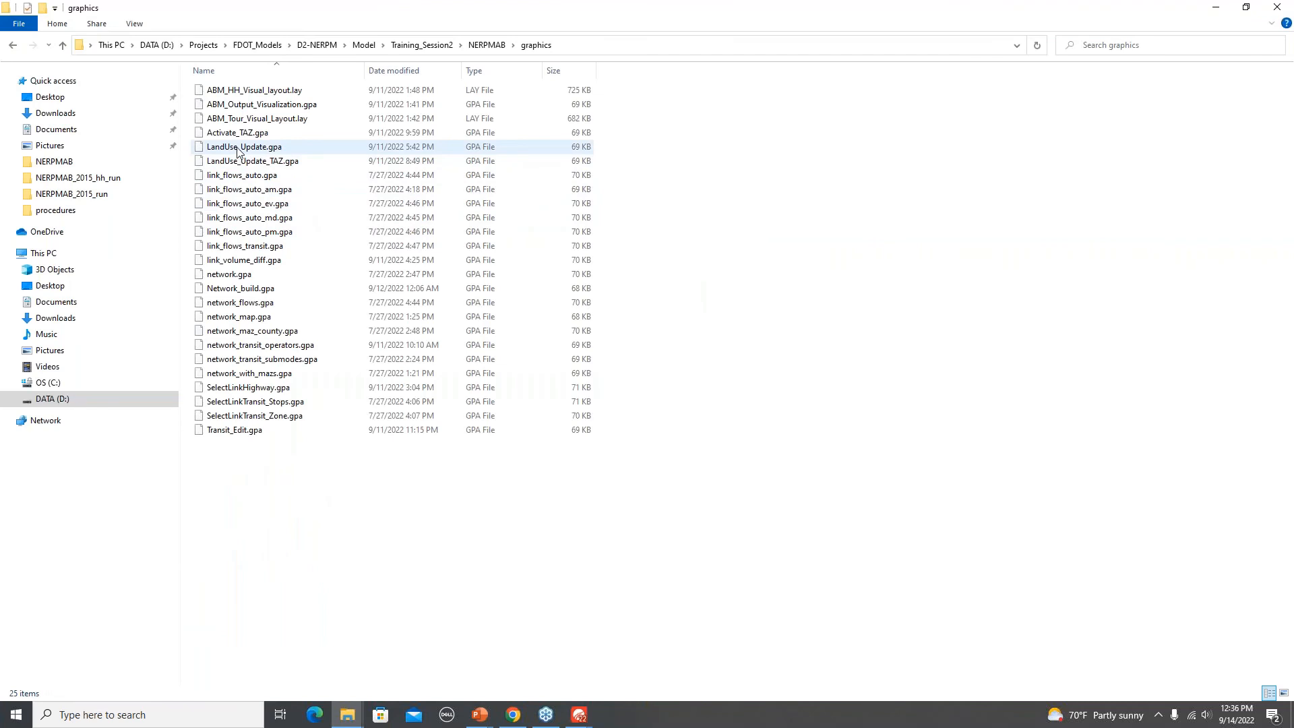
pyautogui.moveTo(237, 149); pyautogui.dragTo(534, 429)
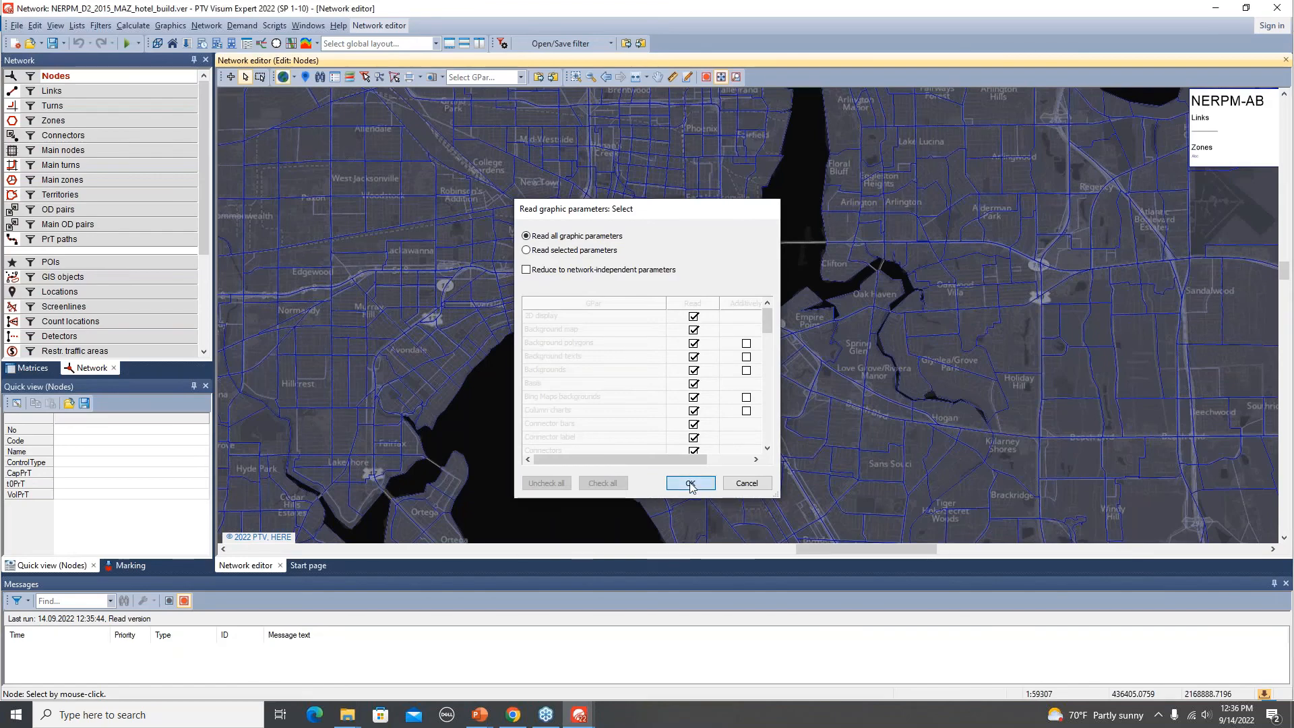
pyautogui.click(690, 484)
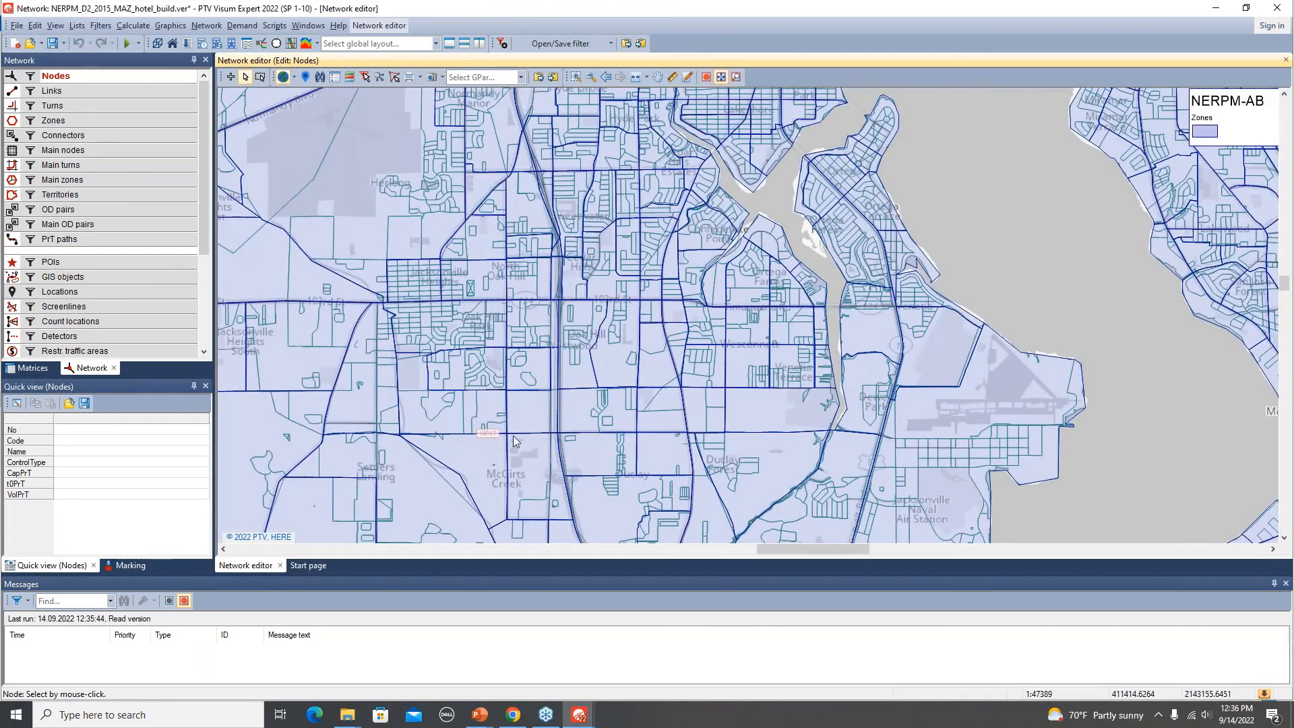
# Close the messages window.
pyautogui.click(1286, 585)
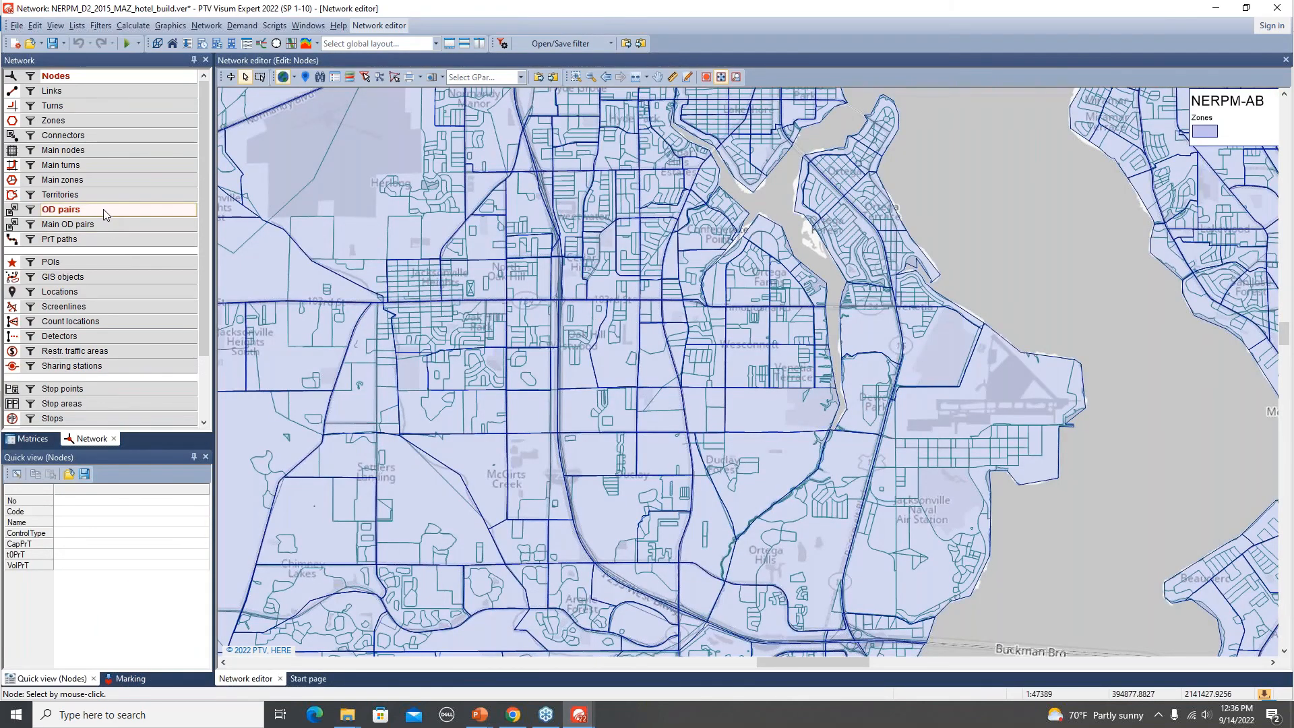
pyautogui.hotkey('alt', 'Tab')
pyautogui.hotkey('alt', 'Tab')
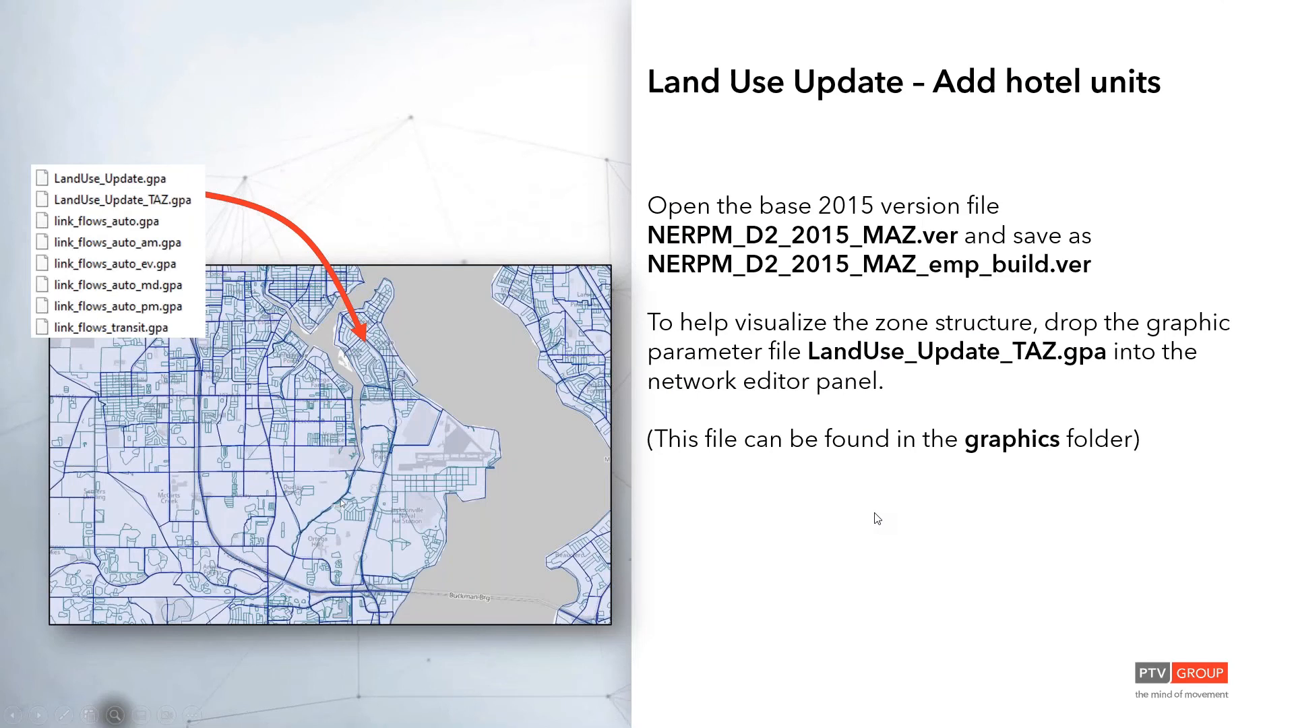
pyautogui.click(875, 513)
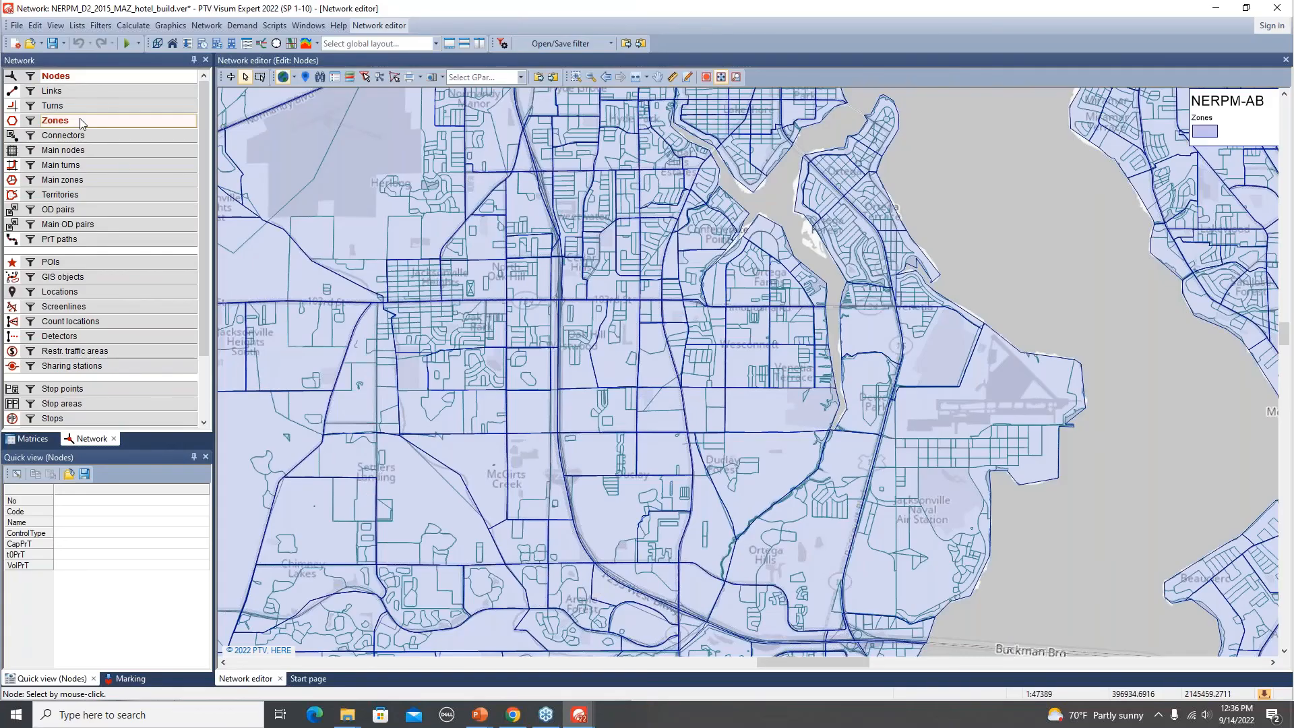
# Find zone 2346, zoom to it and select it in the network editor.
pyautogui.click(80, 122)
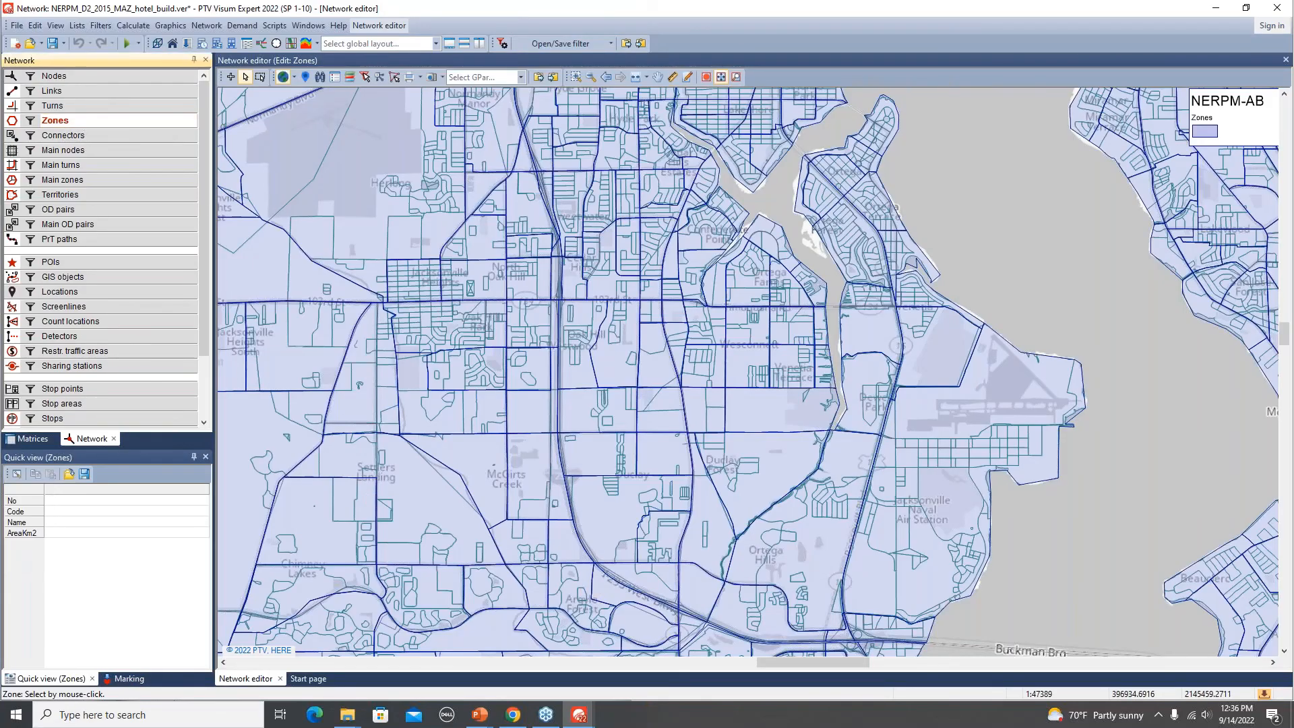
pyautogui.click(320, 78)
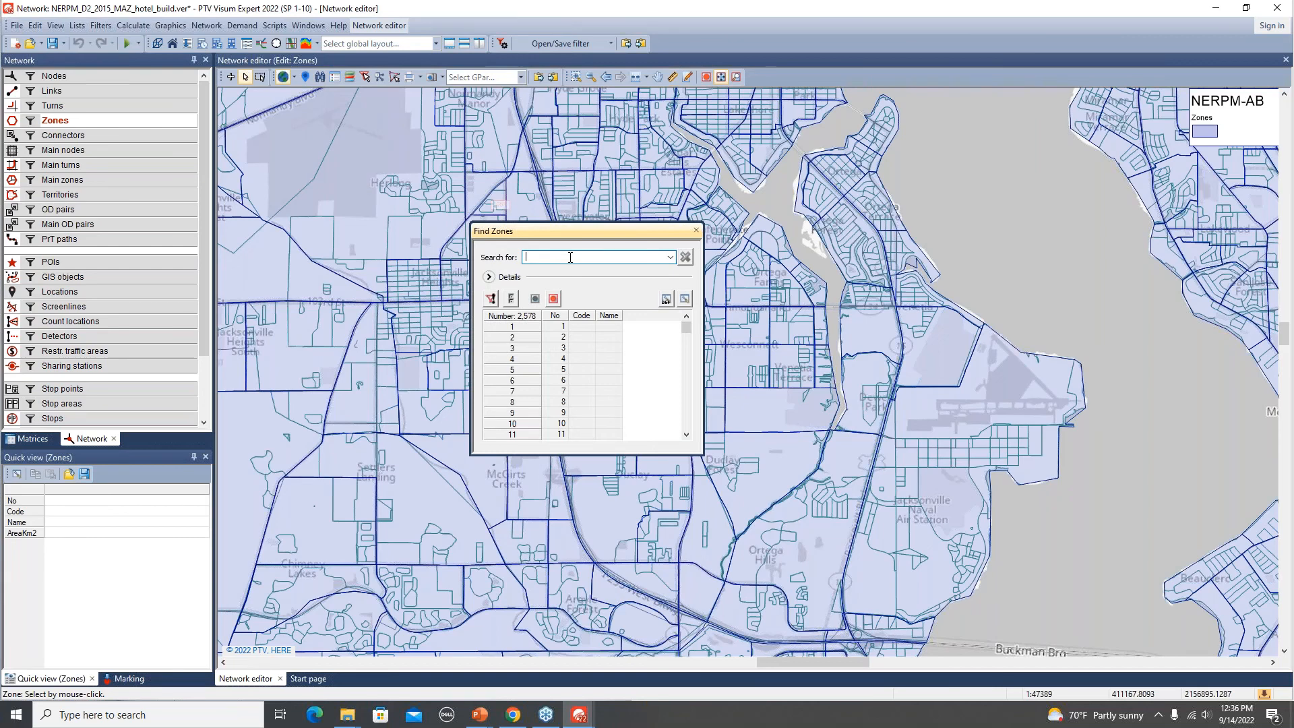
pyautogui.write('2346')
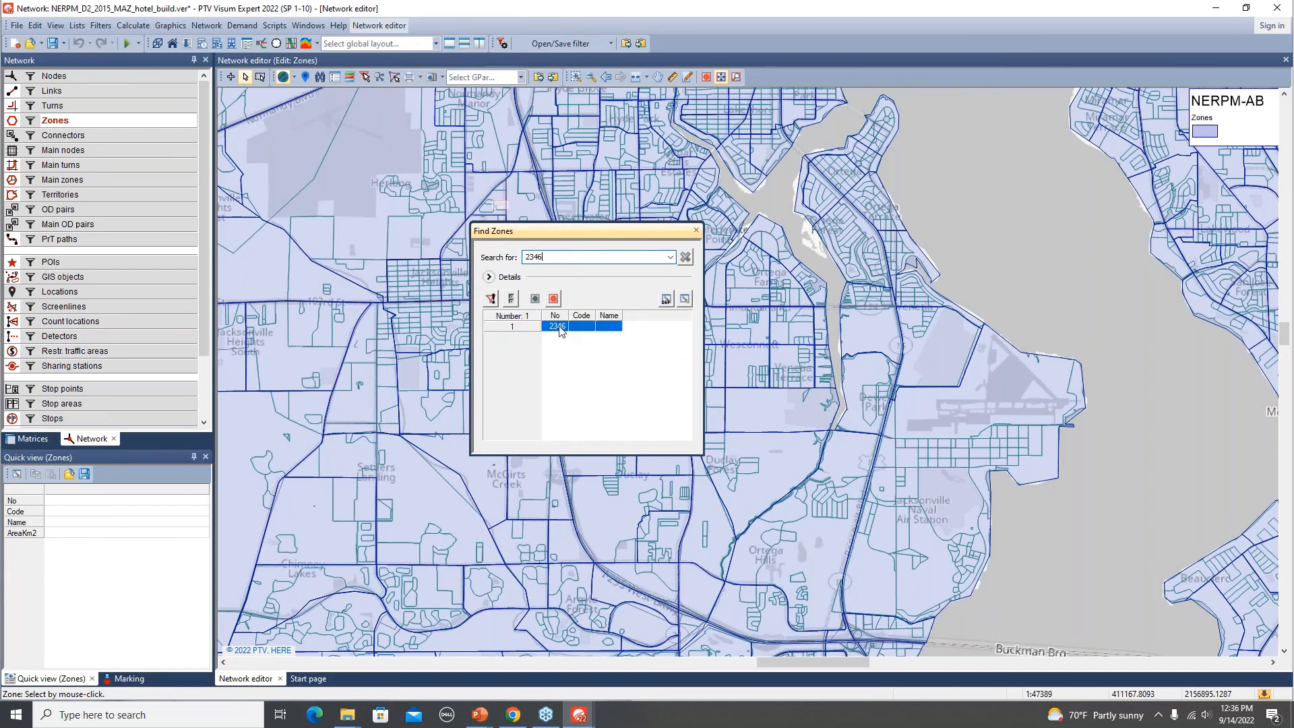
pyautogui.rightClick(559, 330)
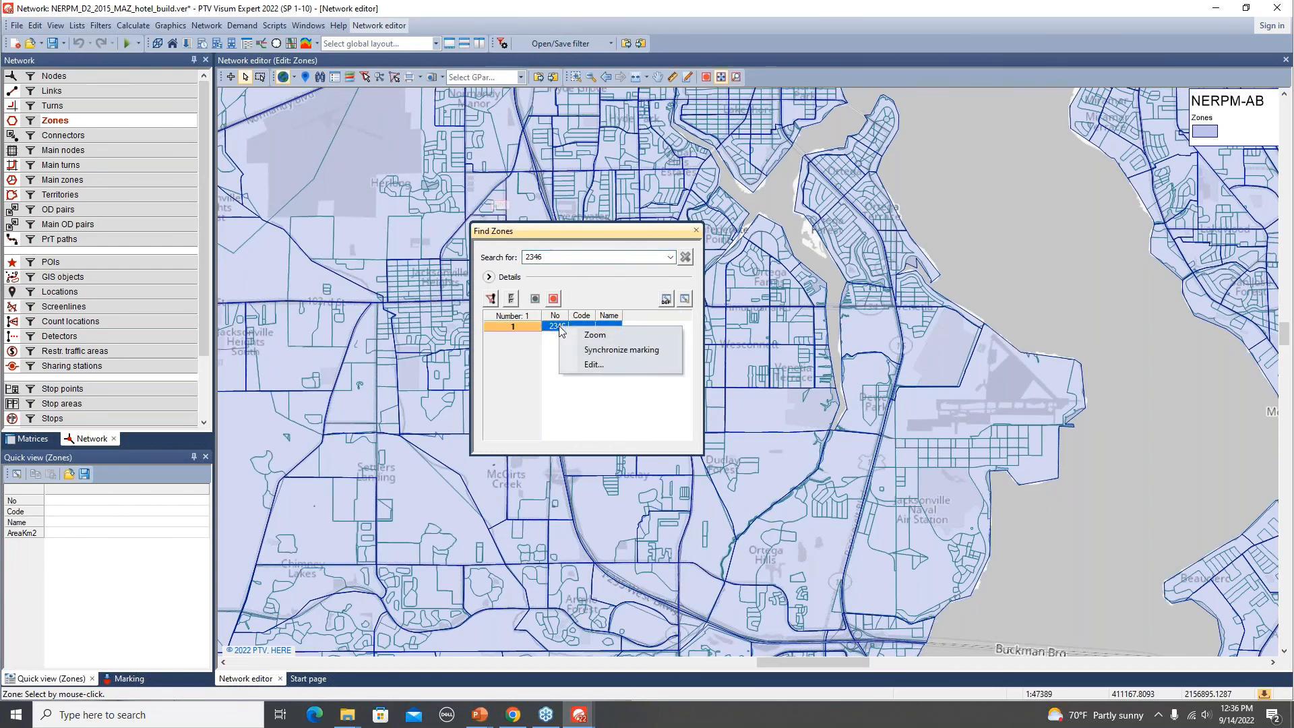
pyautogui.click(617, 337)
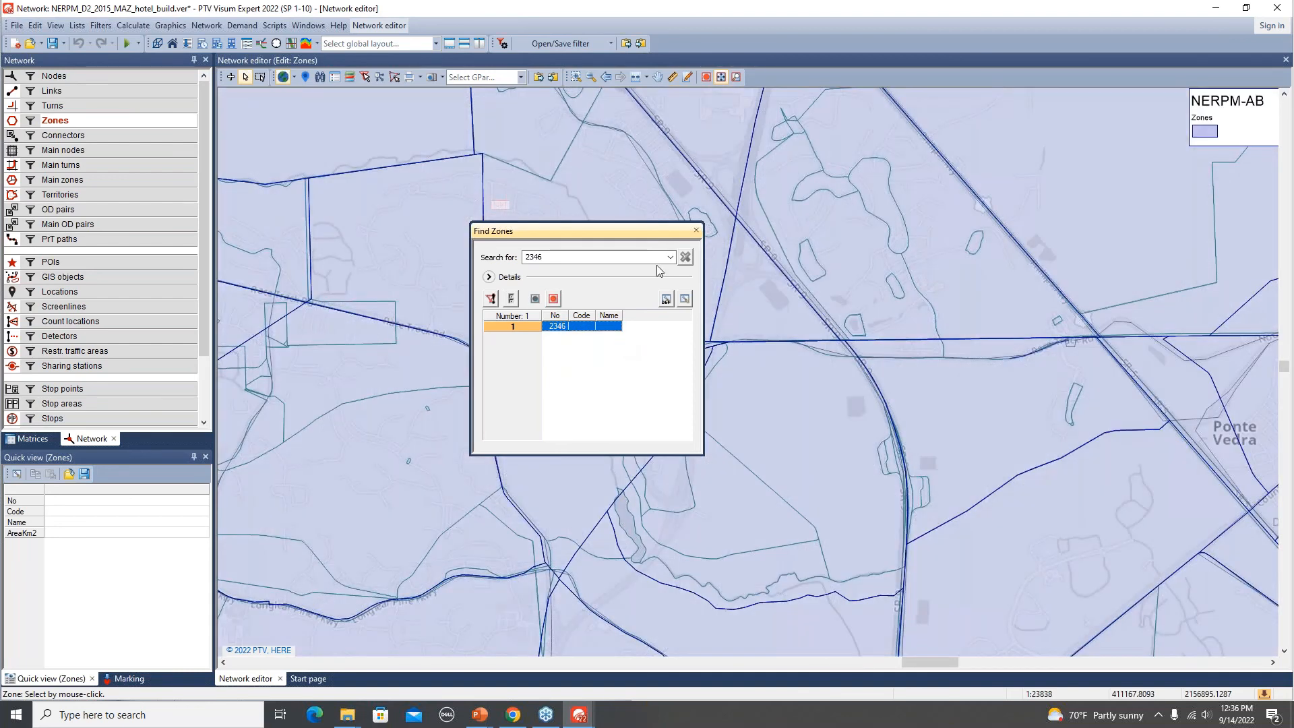
pyautogui.click(696, 230)
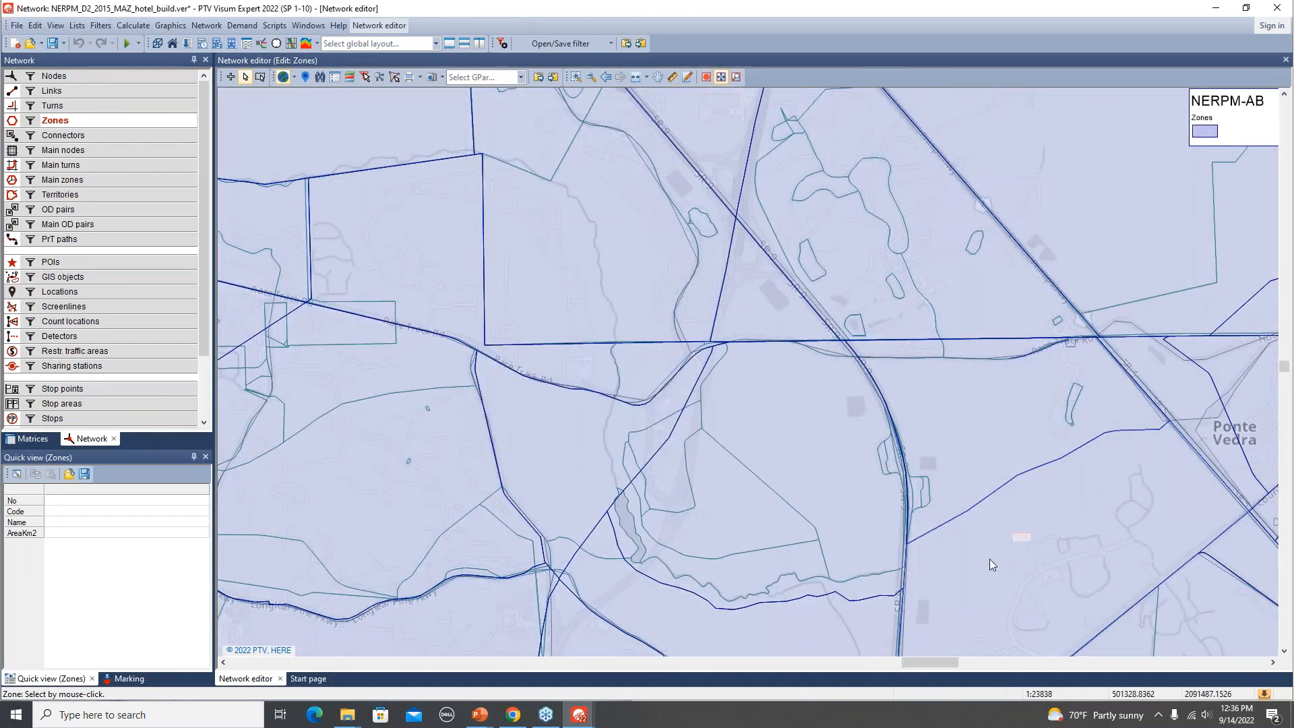
pyautogui.click(771, 453)
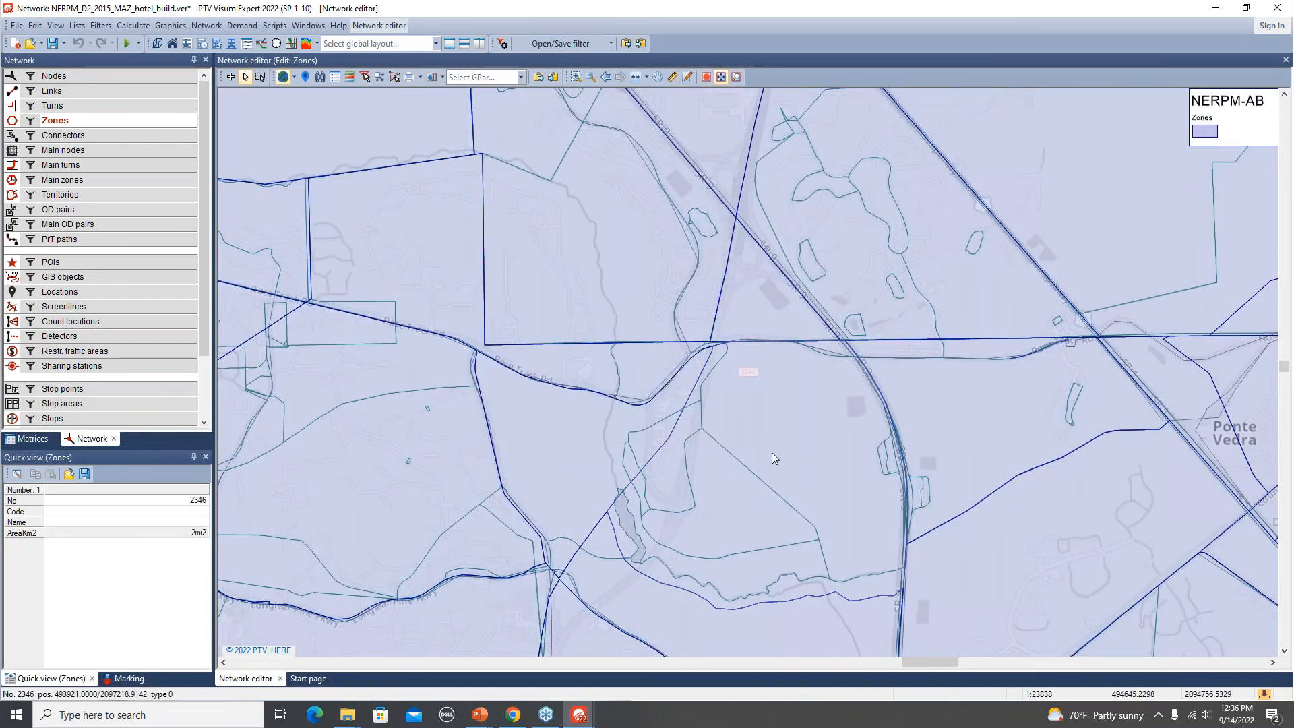
pyautogui.scroll(-2, 772, 453)
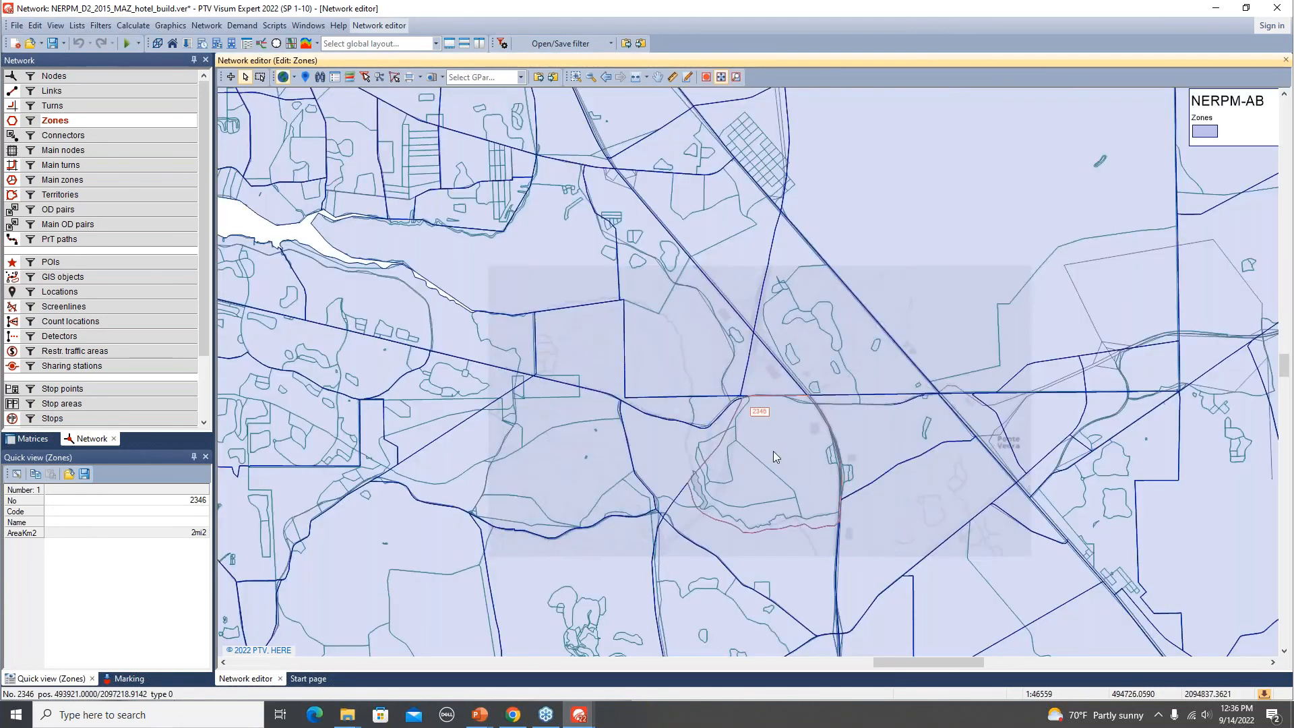
pyautogui.moveTo(770, 464); pyautogui.dragTo(628, 357)
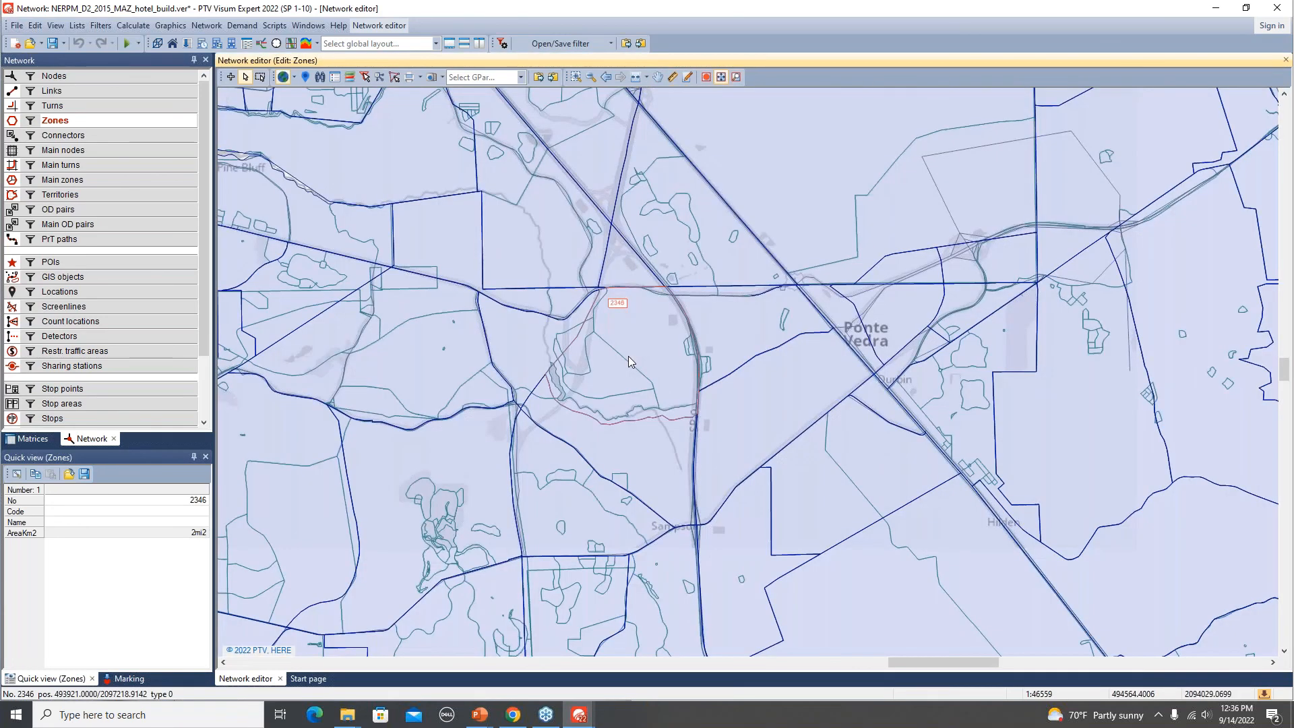
# Inspect the POIs lying inside zone 2346, then select the zone again.
pyautogui.click(54, 262)
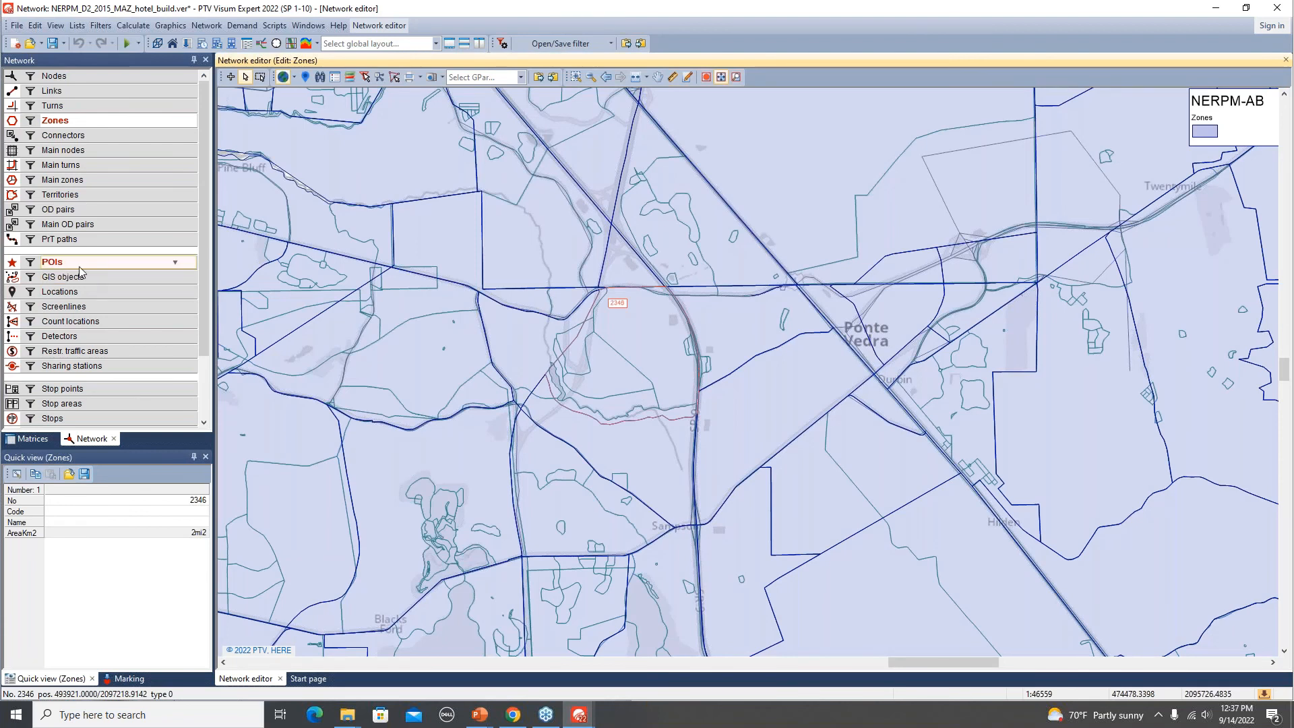
pyautogui.click(621, 379)
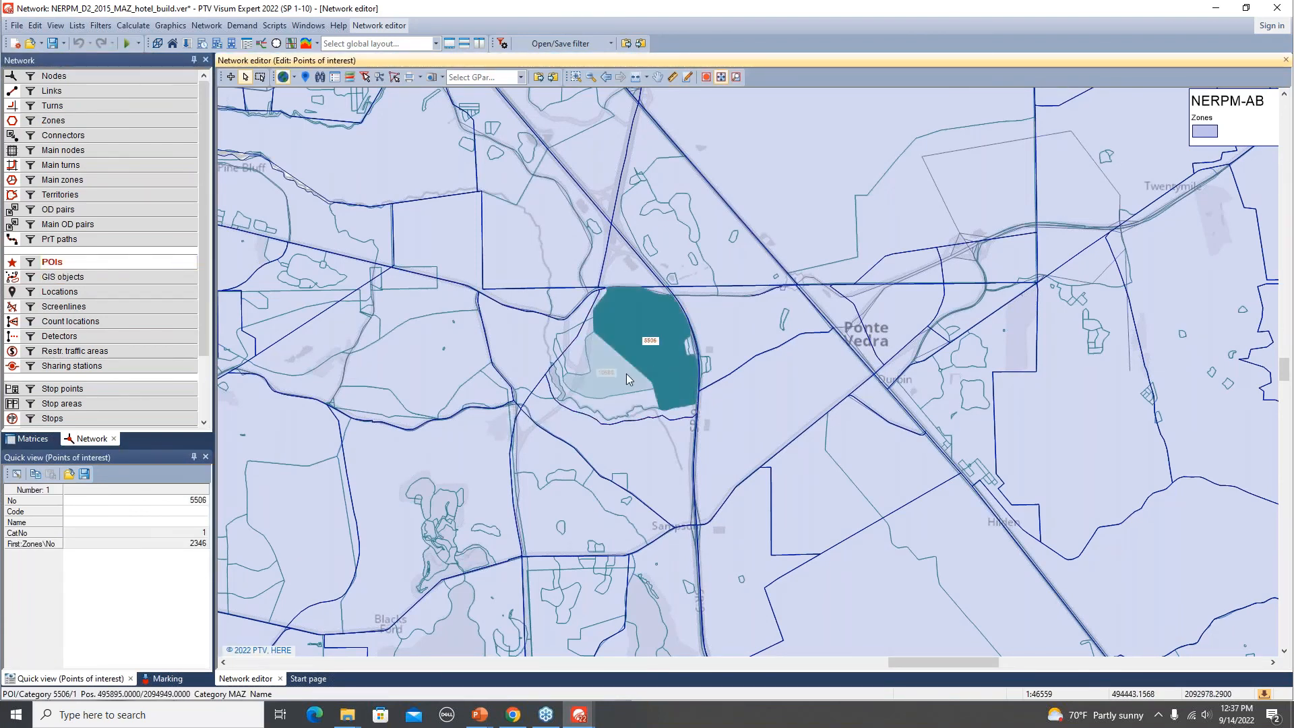
pyautogui.click(626, 374)
pyautogui.click(54, 120)
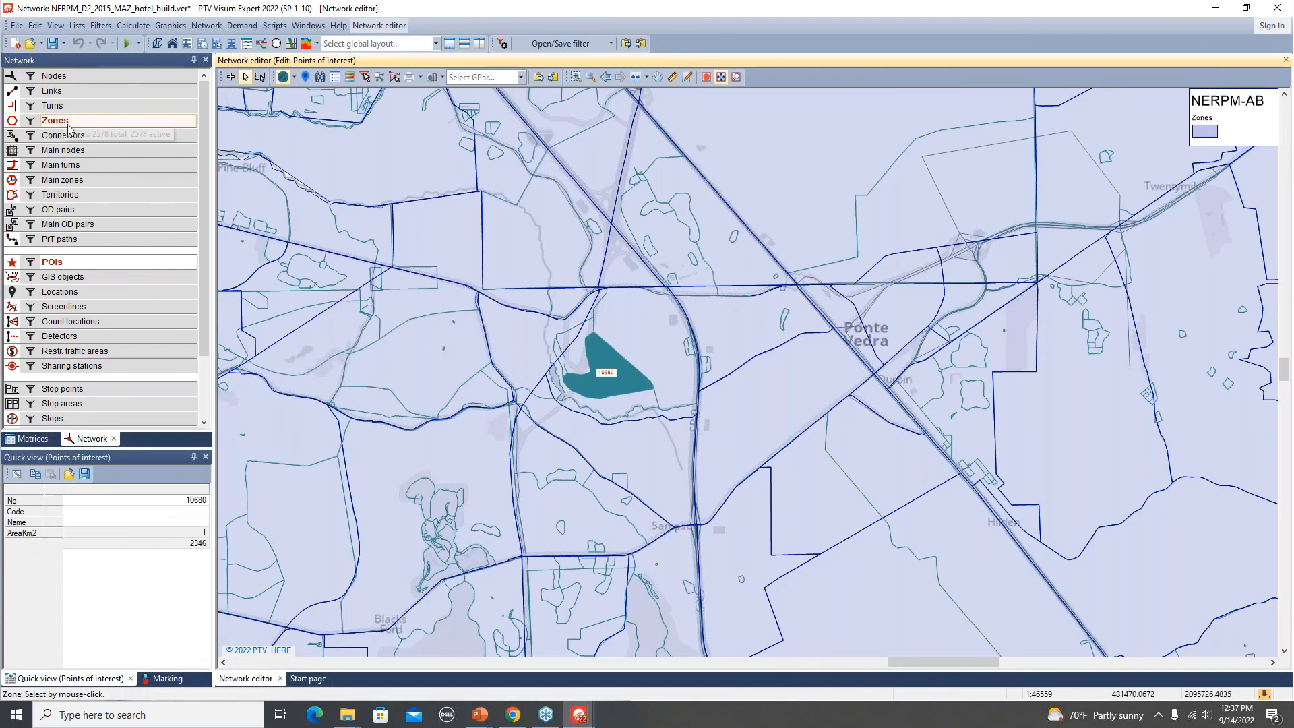
pyautogui.click(638, 352)
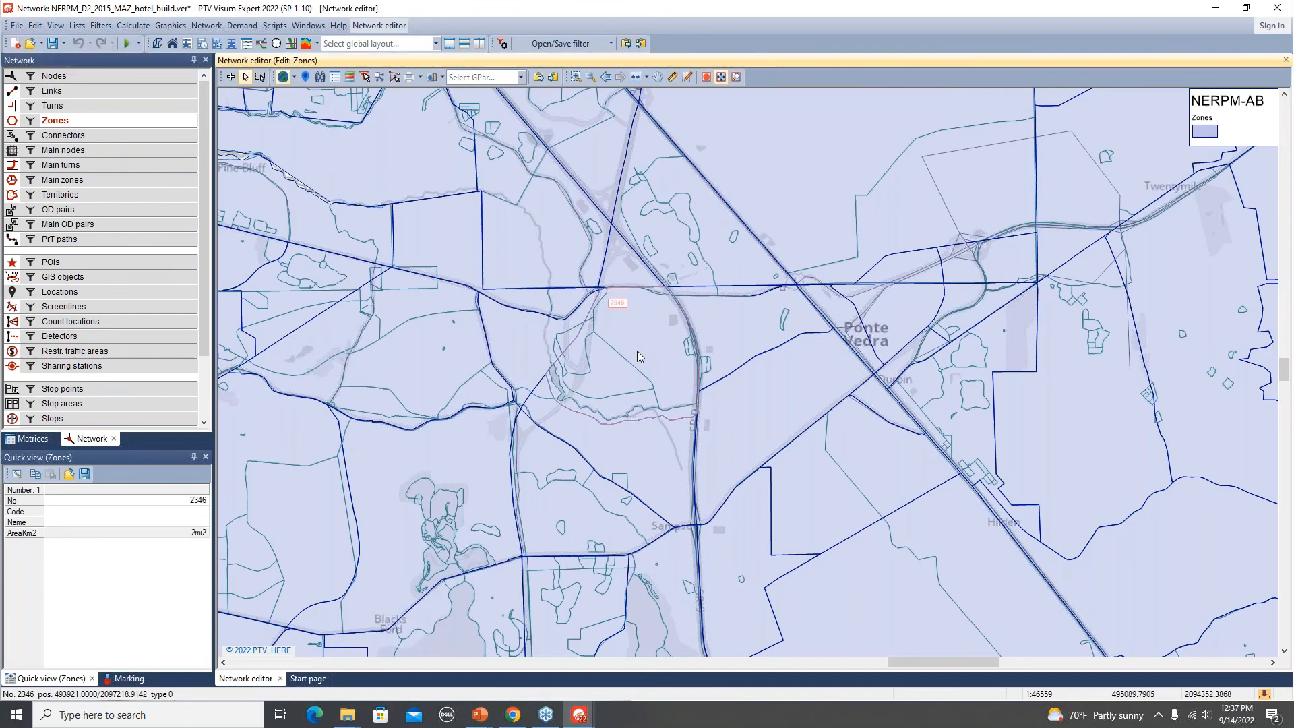
# Open zone 2346's user-defined attributes and set its HMUNITS value to 100.00, applying the change.
pyautogui.doubleClick(637, 351)
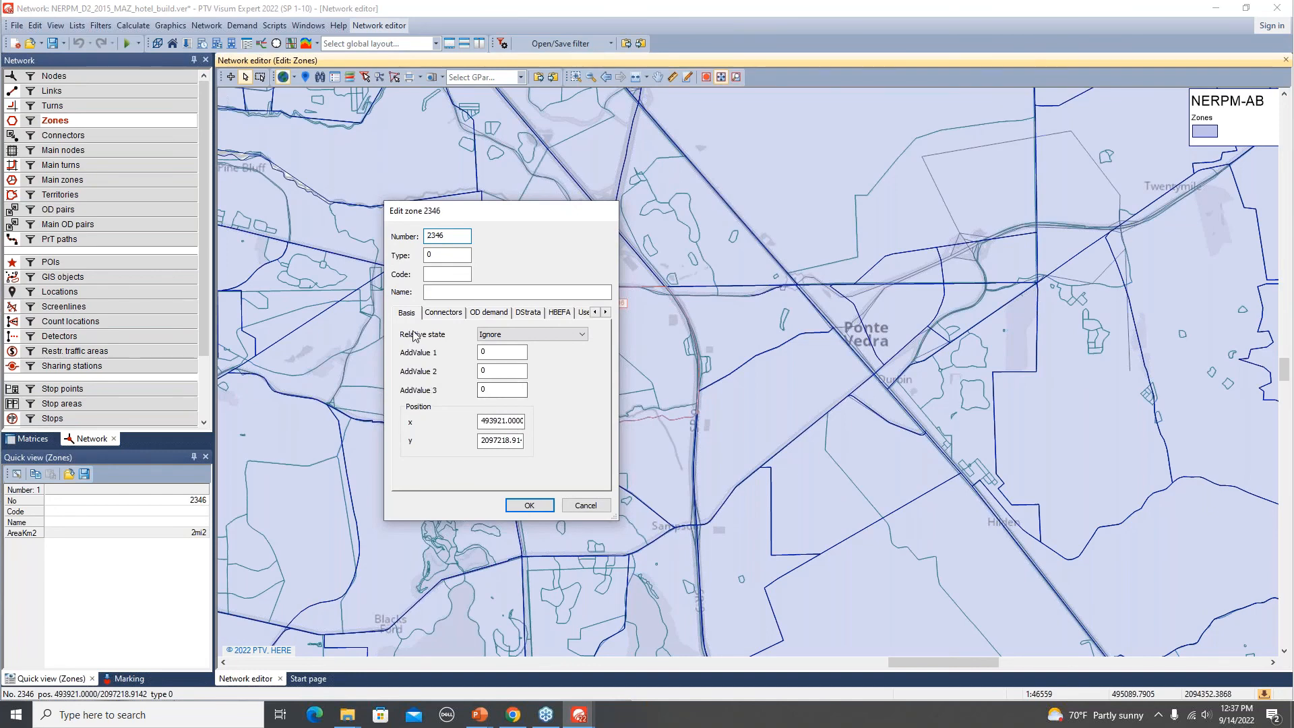
pyautogui.click(443, 315)
pyautogui.click(490, 314)
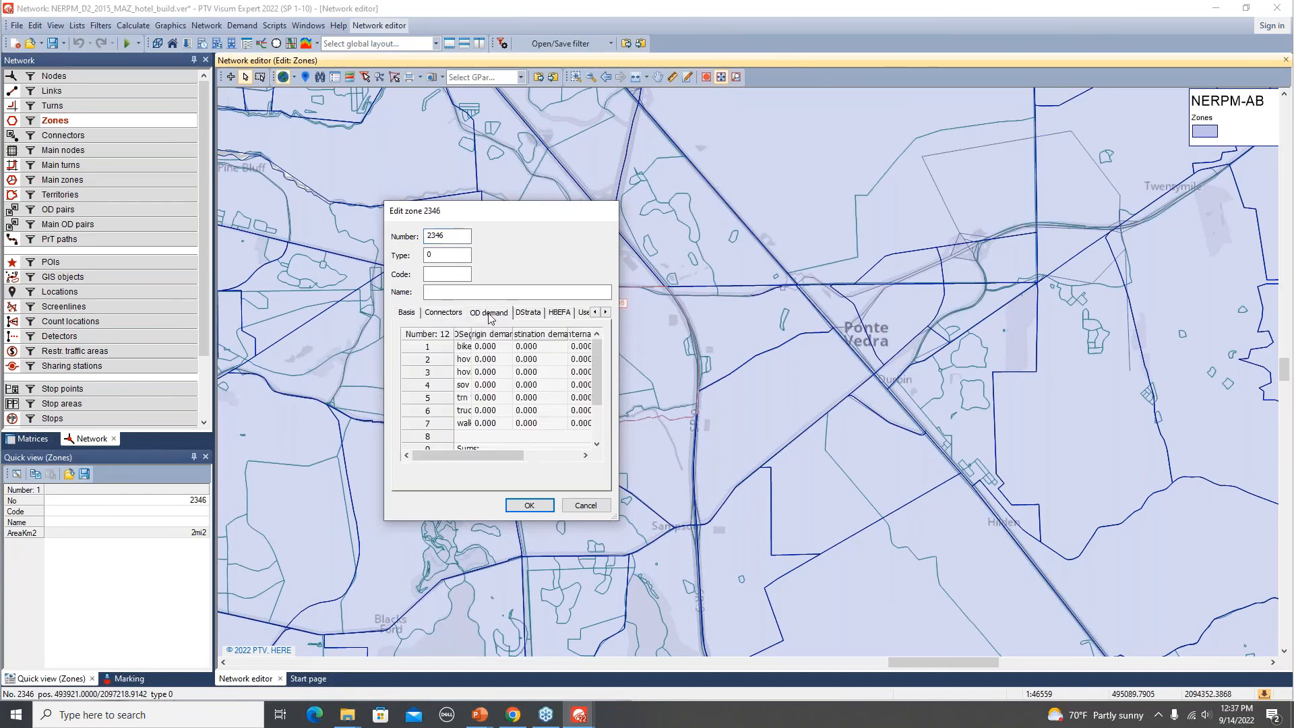
pyautogui.click(530, 316)
pyautogui.click(560, 314)
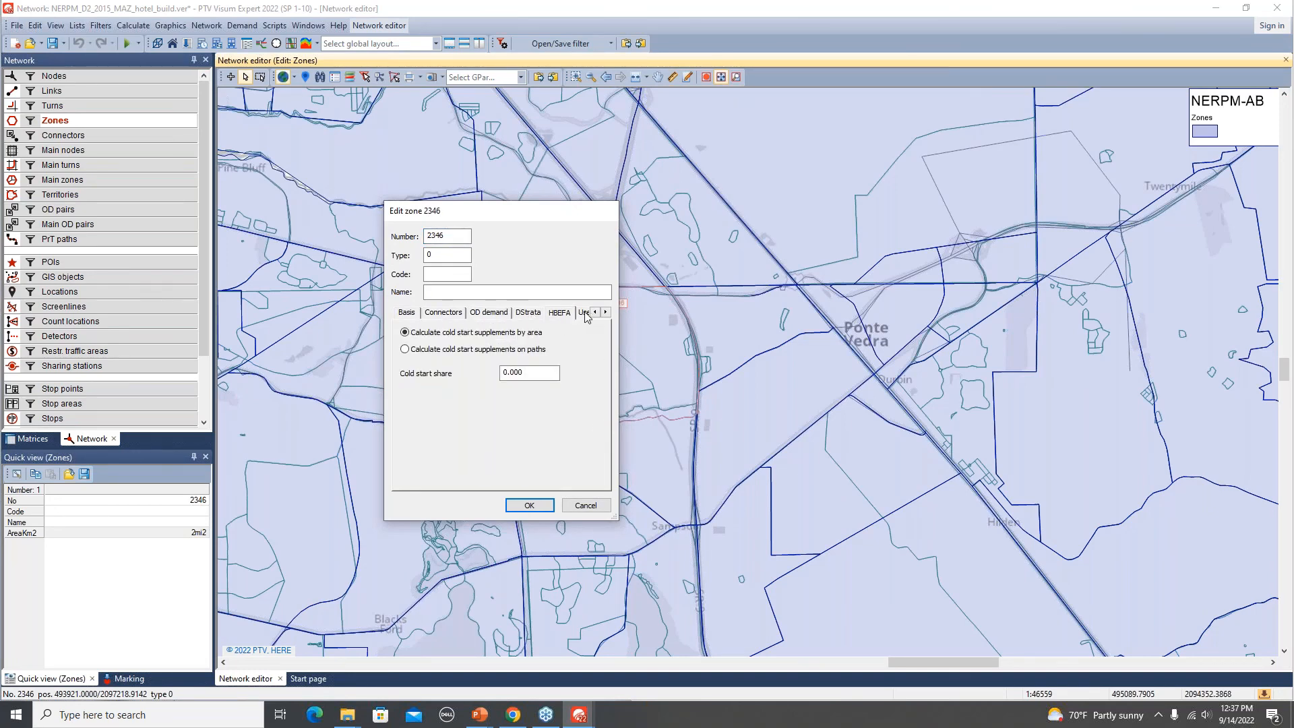
pyautogui.click(585, 314)
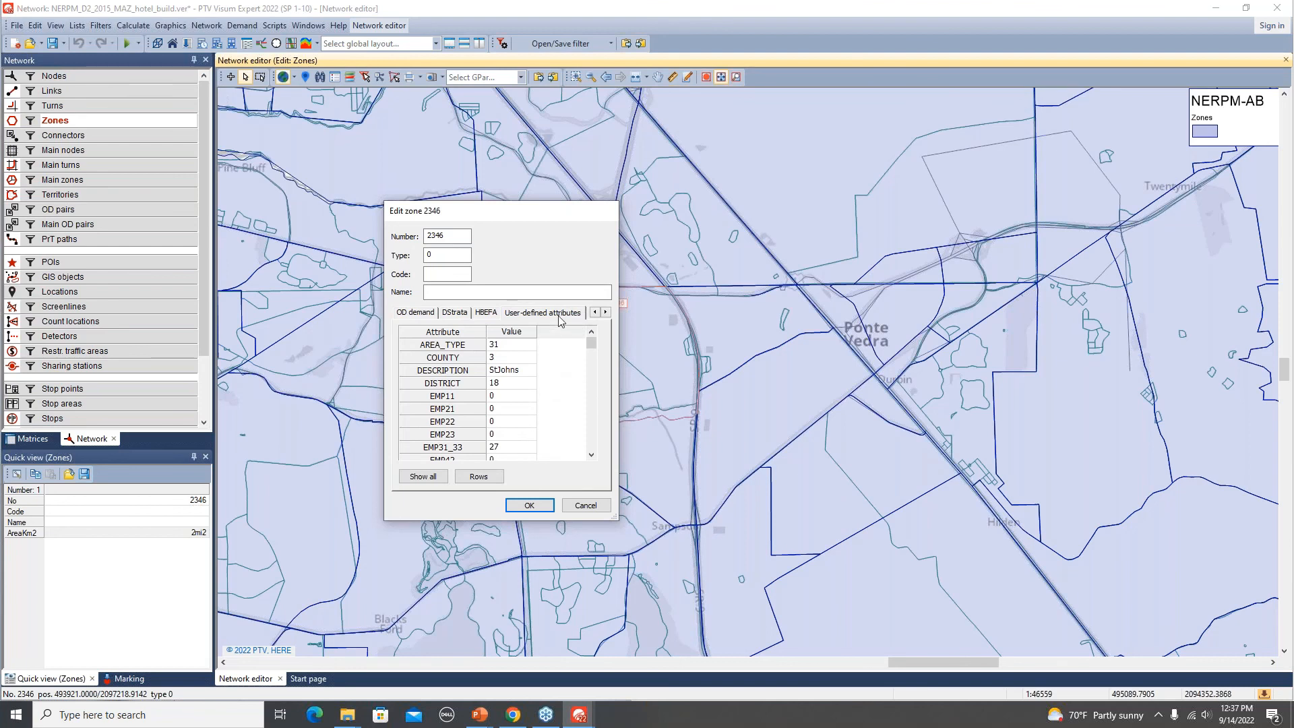
pyautogui.scroll(-6, 519, 403)
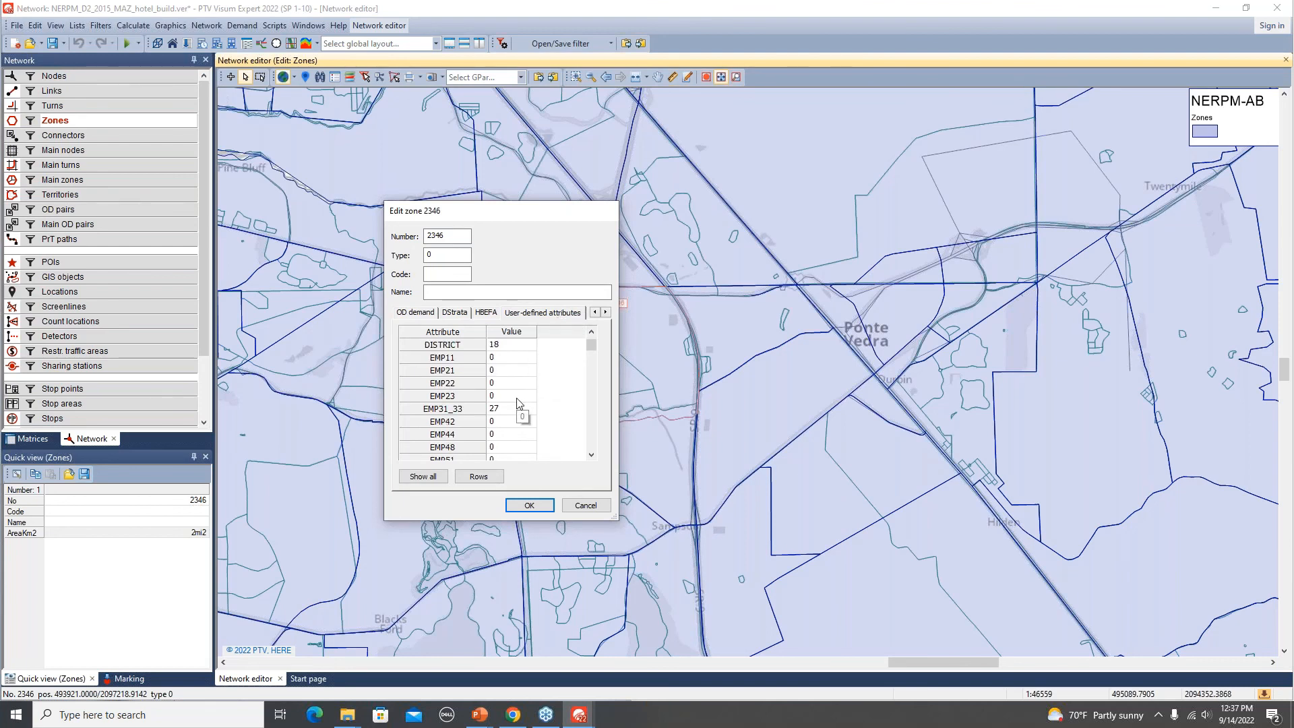
pyautogui.scroll(-1, 520, 403)
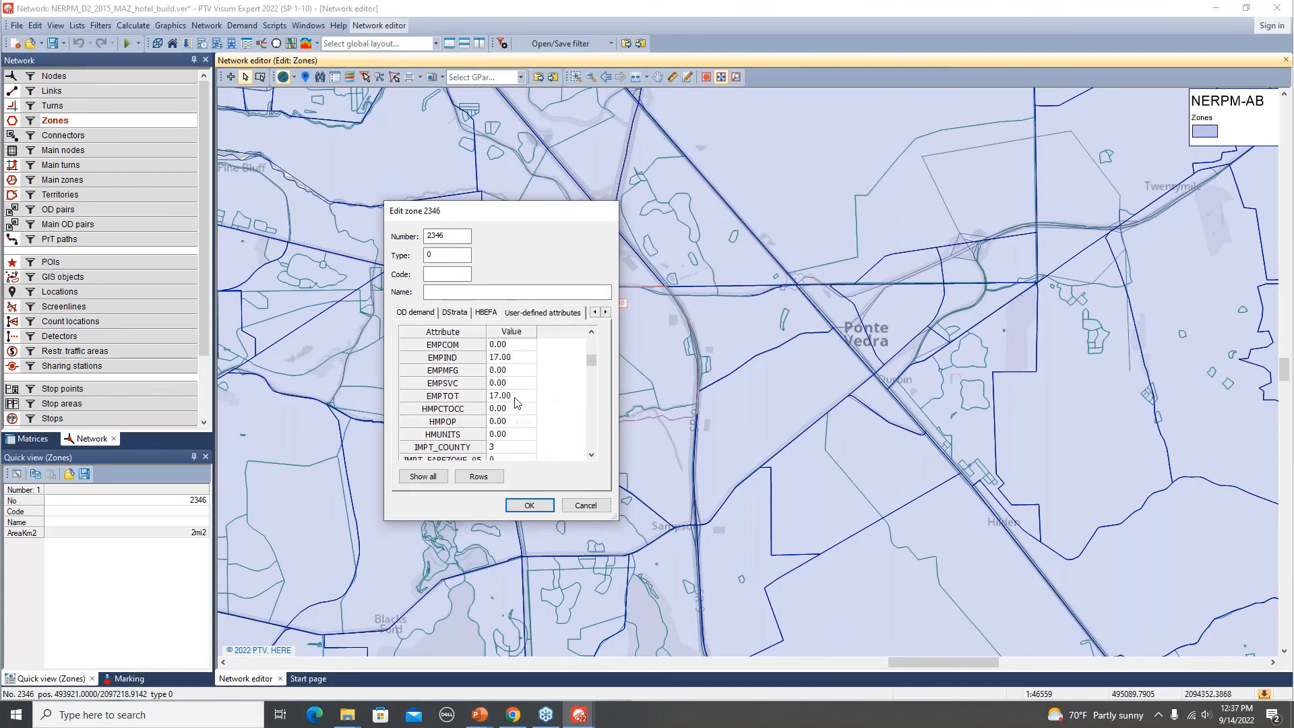
pyautogui.click(525, 435)
pyautogui.scroll(-2, 566, 423)
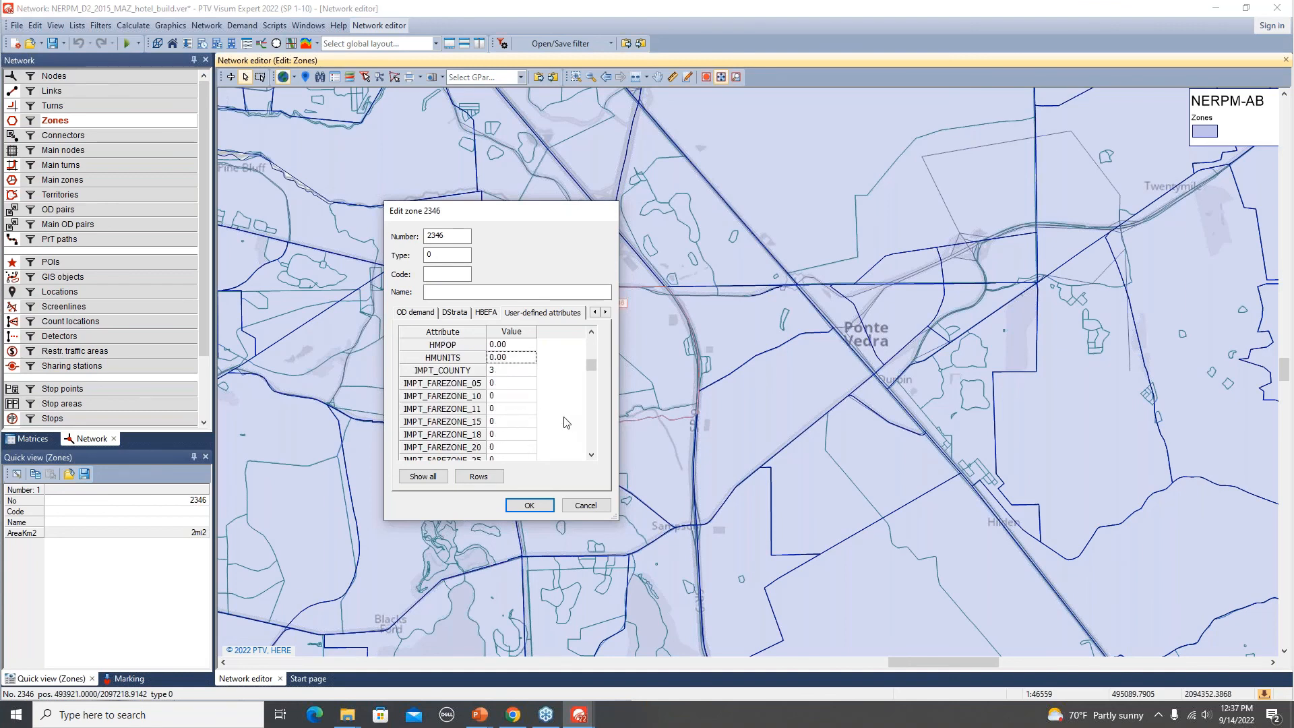
pyautogui.scroll(1, 566, 423)
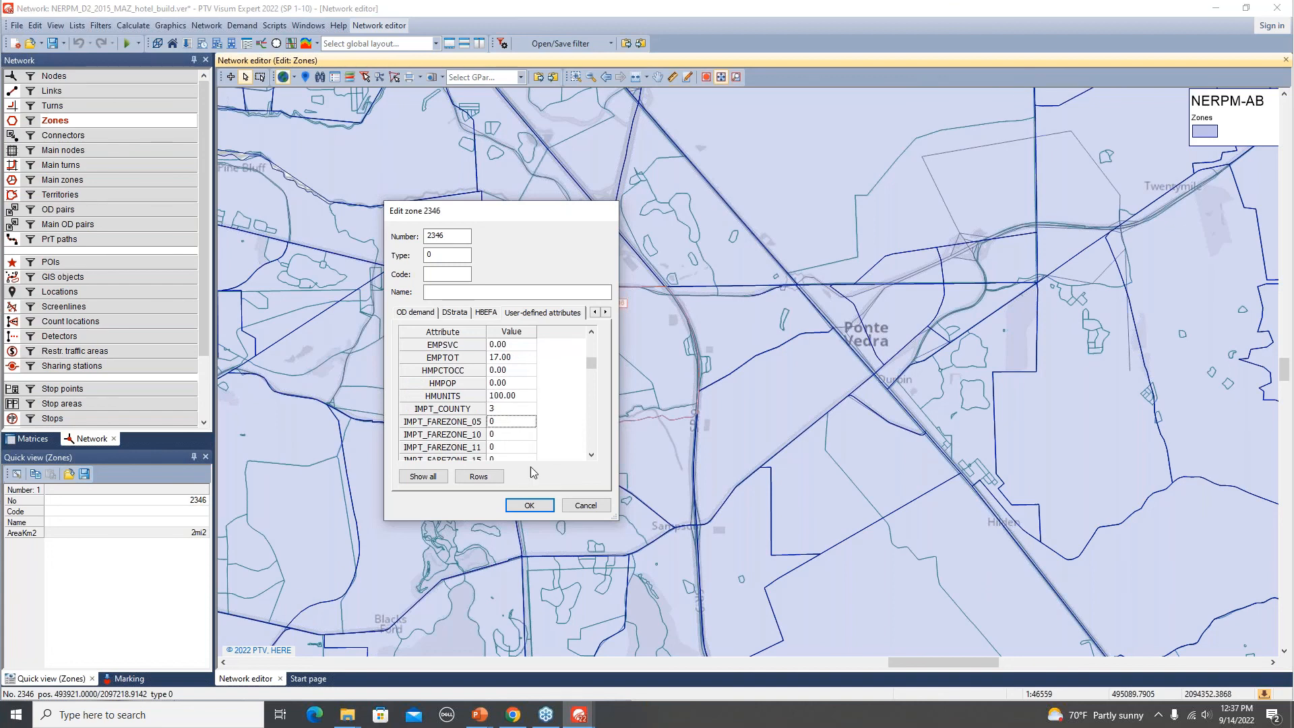
pyautogui.click(530, 505)
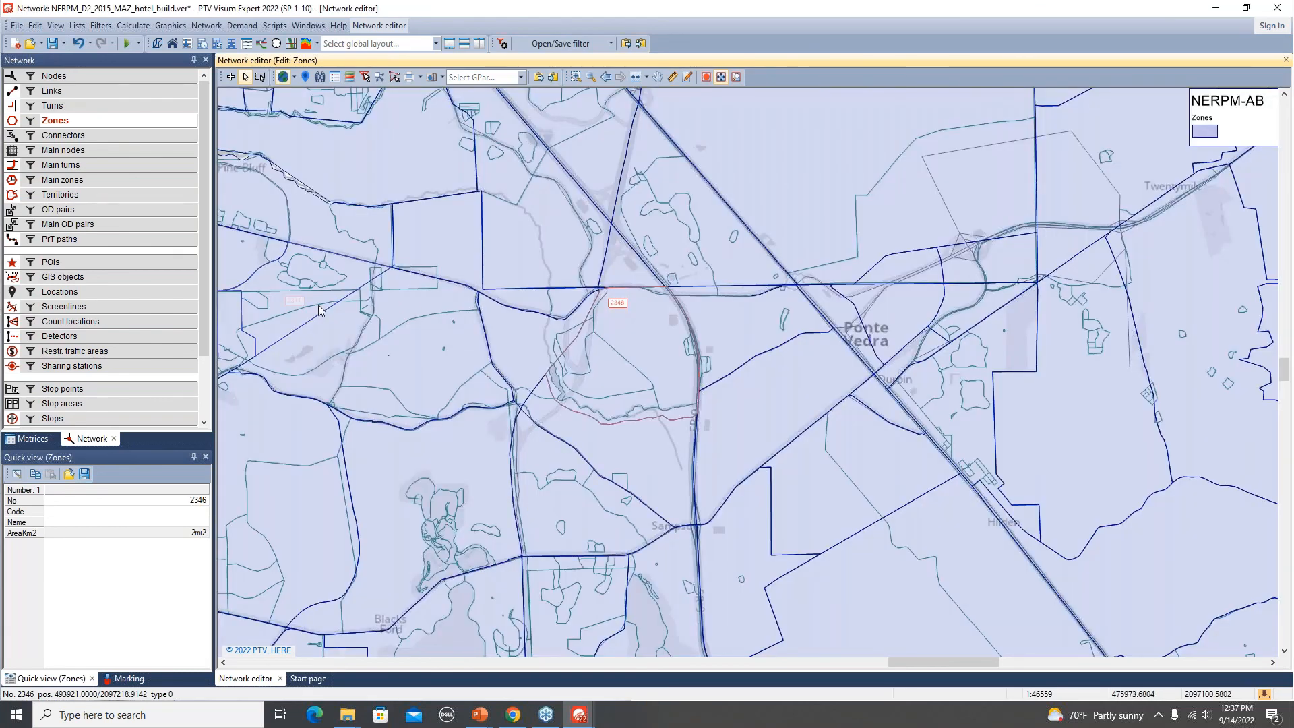
# Save the version file, replacing the existing one.
pyautogui.click(55, 45)
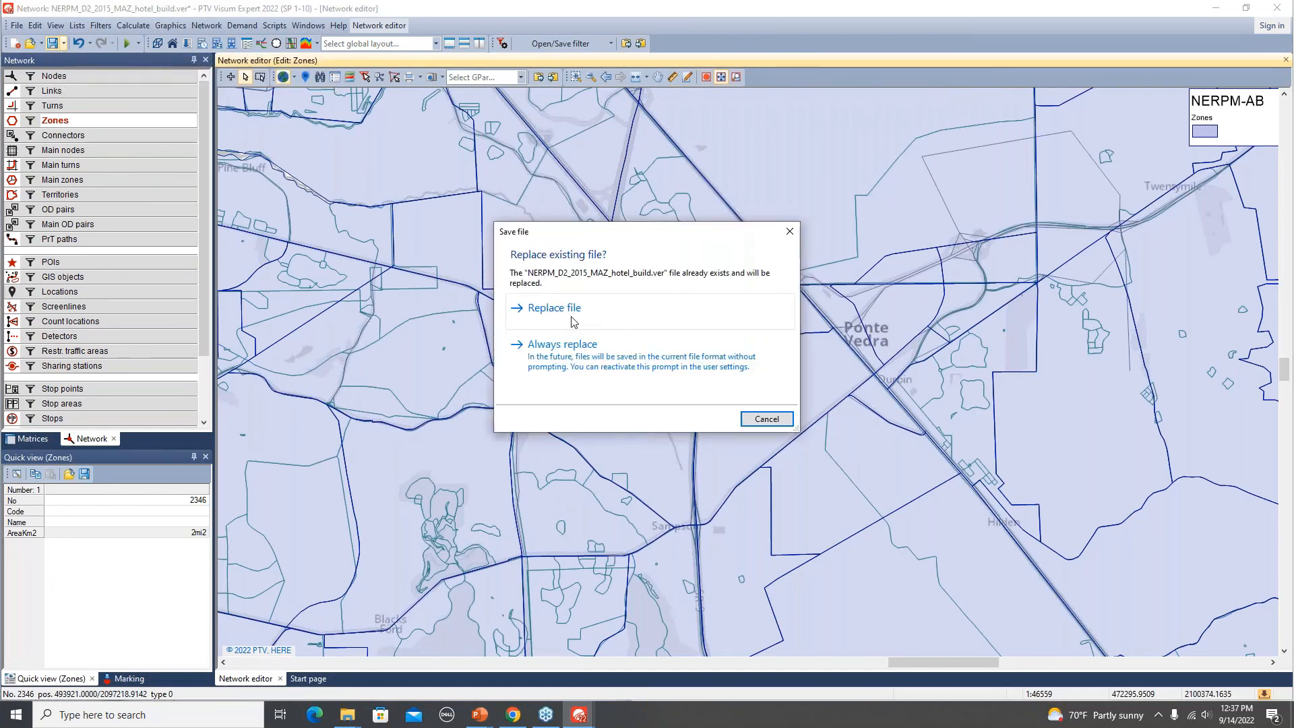
pyautogui.click(554, 309)
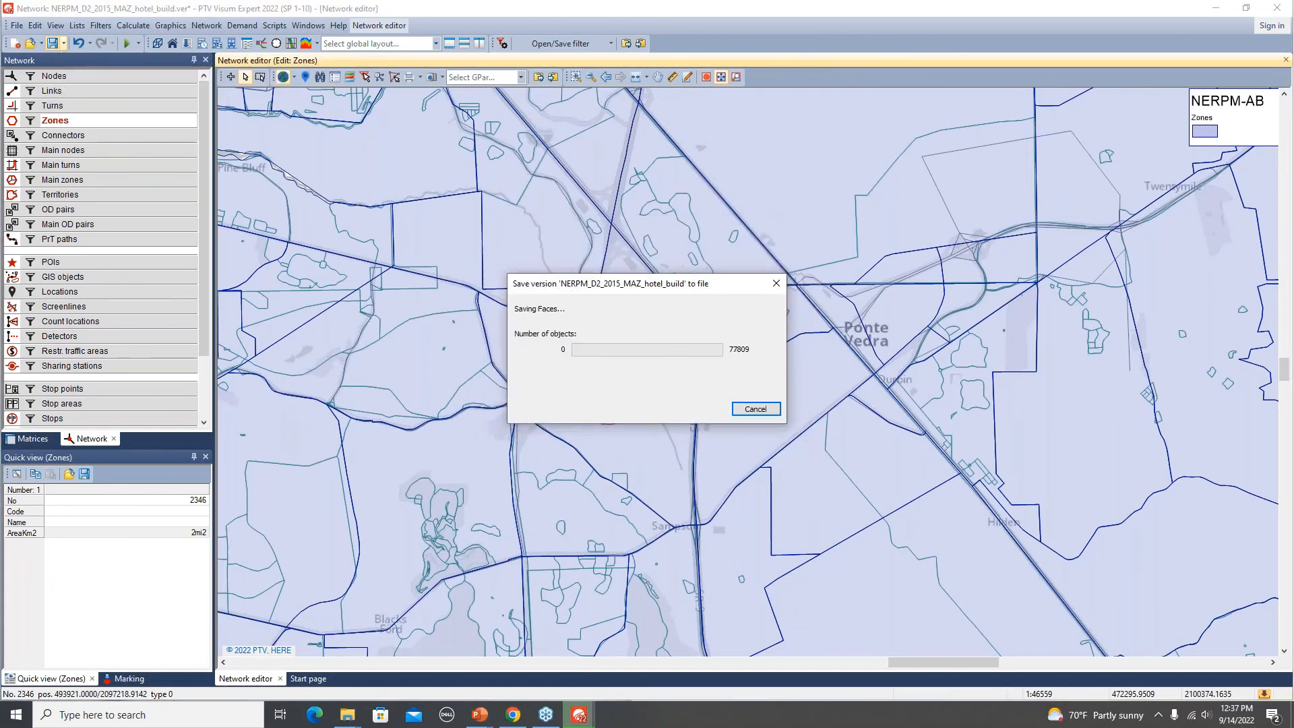